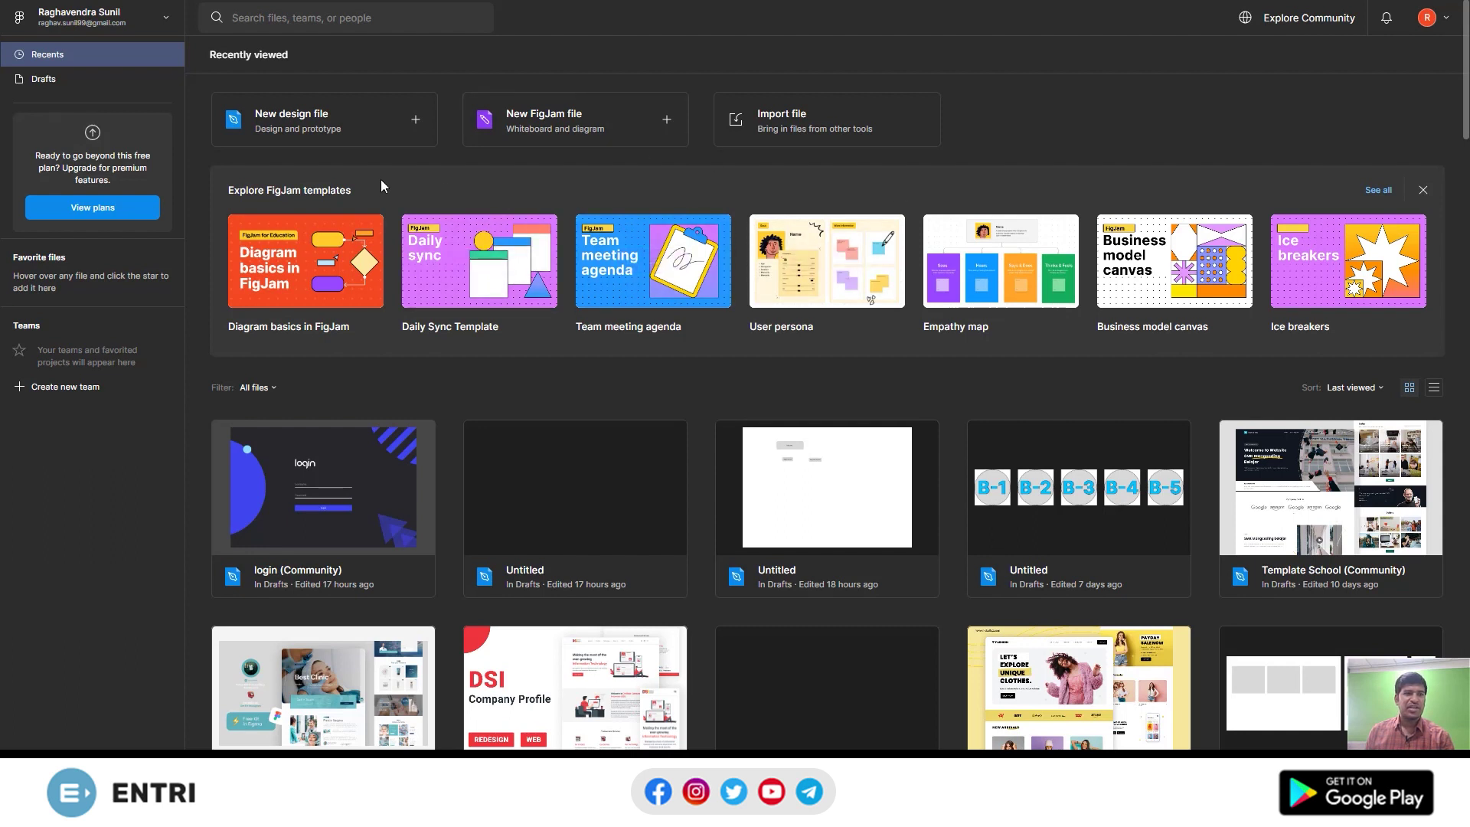
Create a new Figma design file with a blank Desktop 1440×1024 frame
left_click(351, 134)
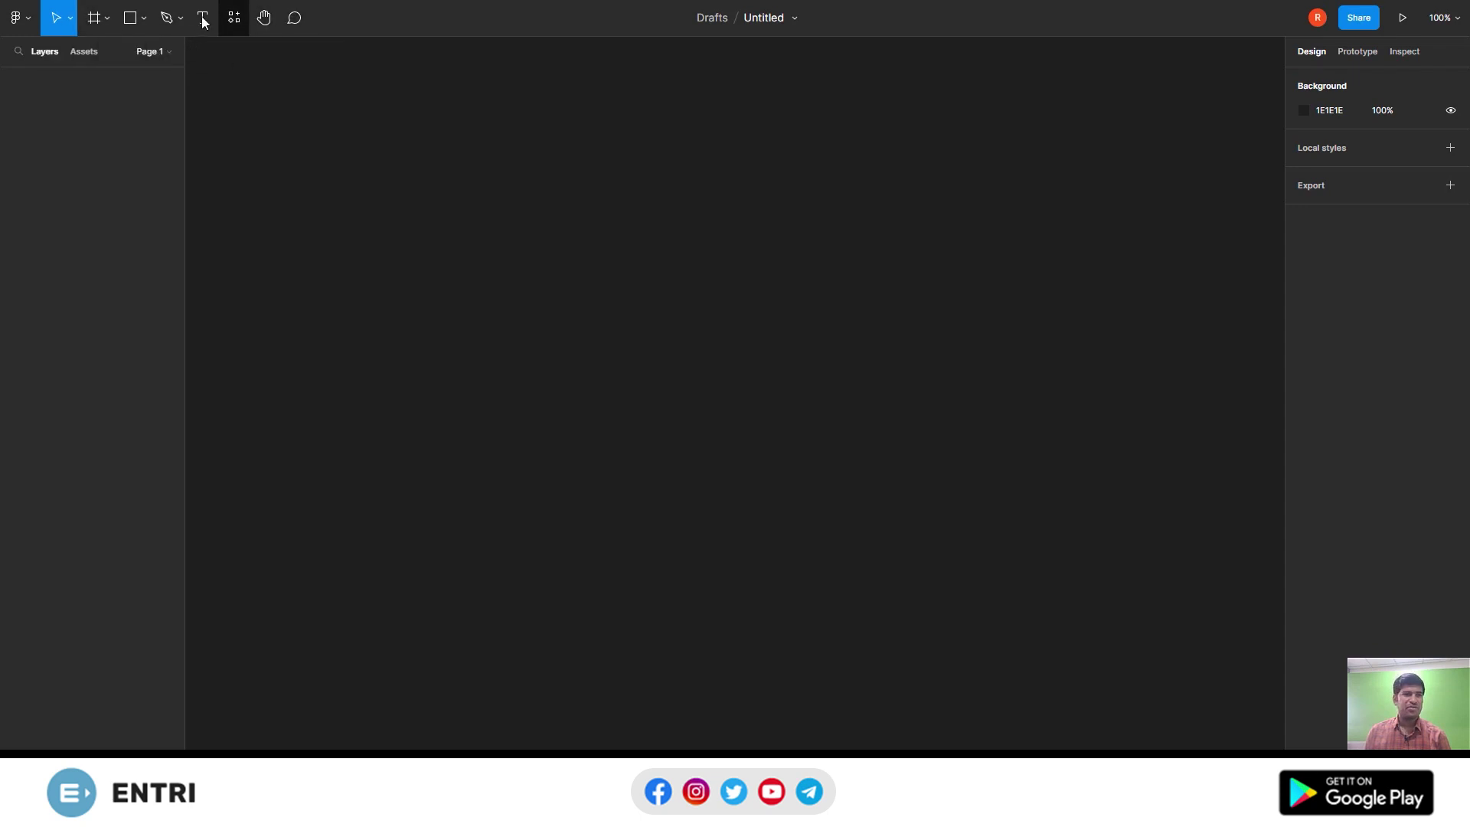
left_click(92, 23)
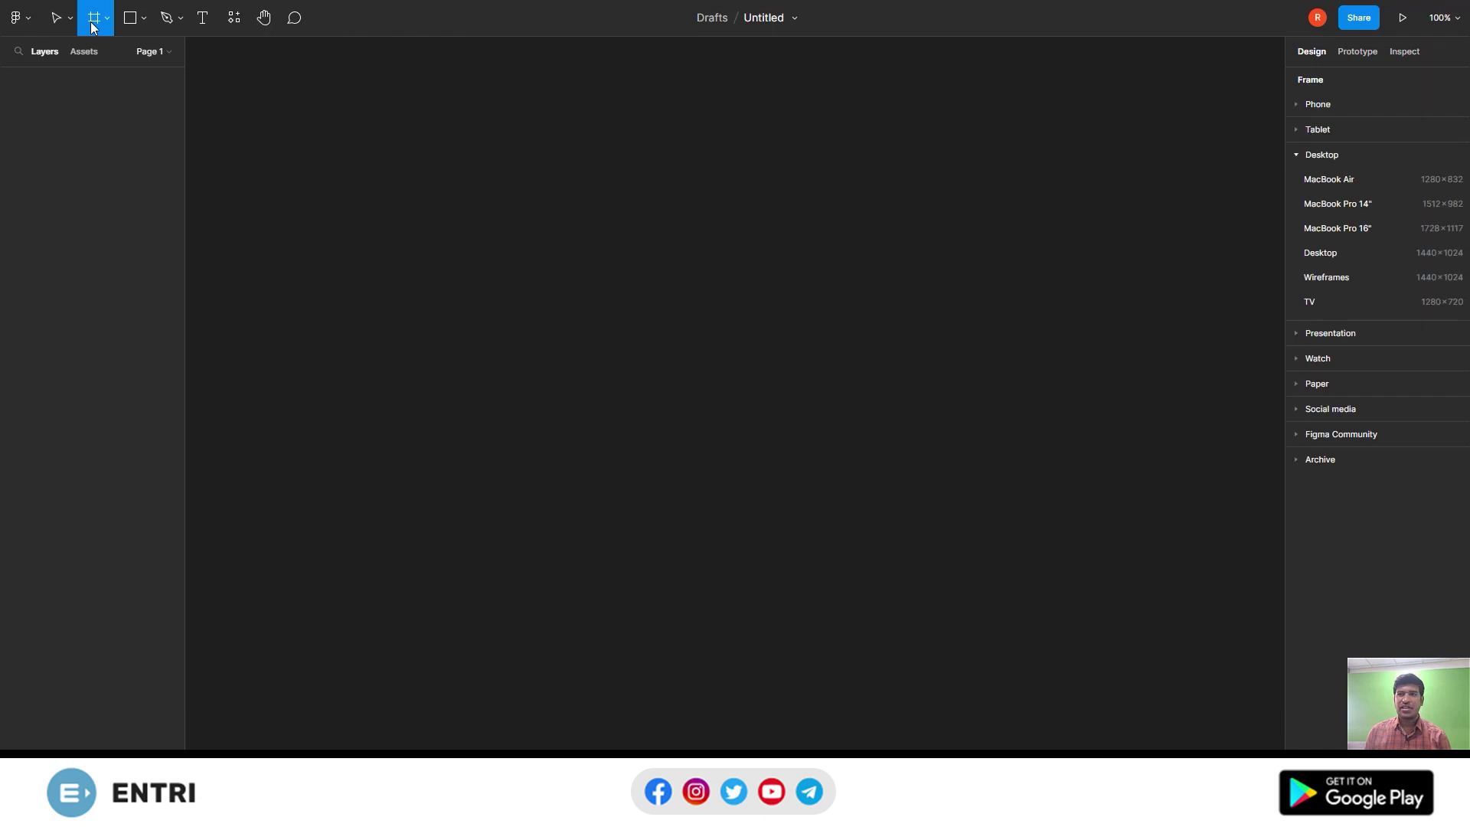
left_click(1294, 155)
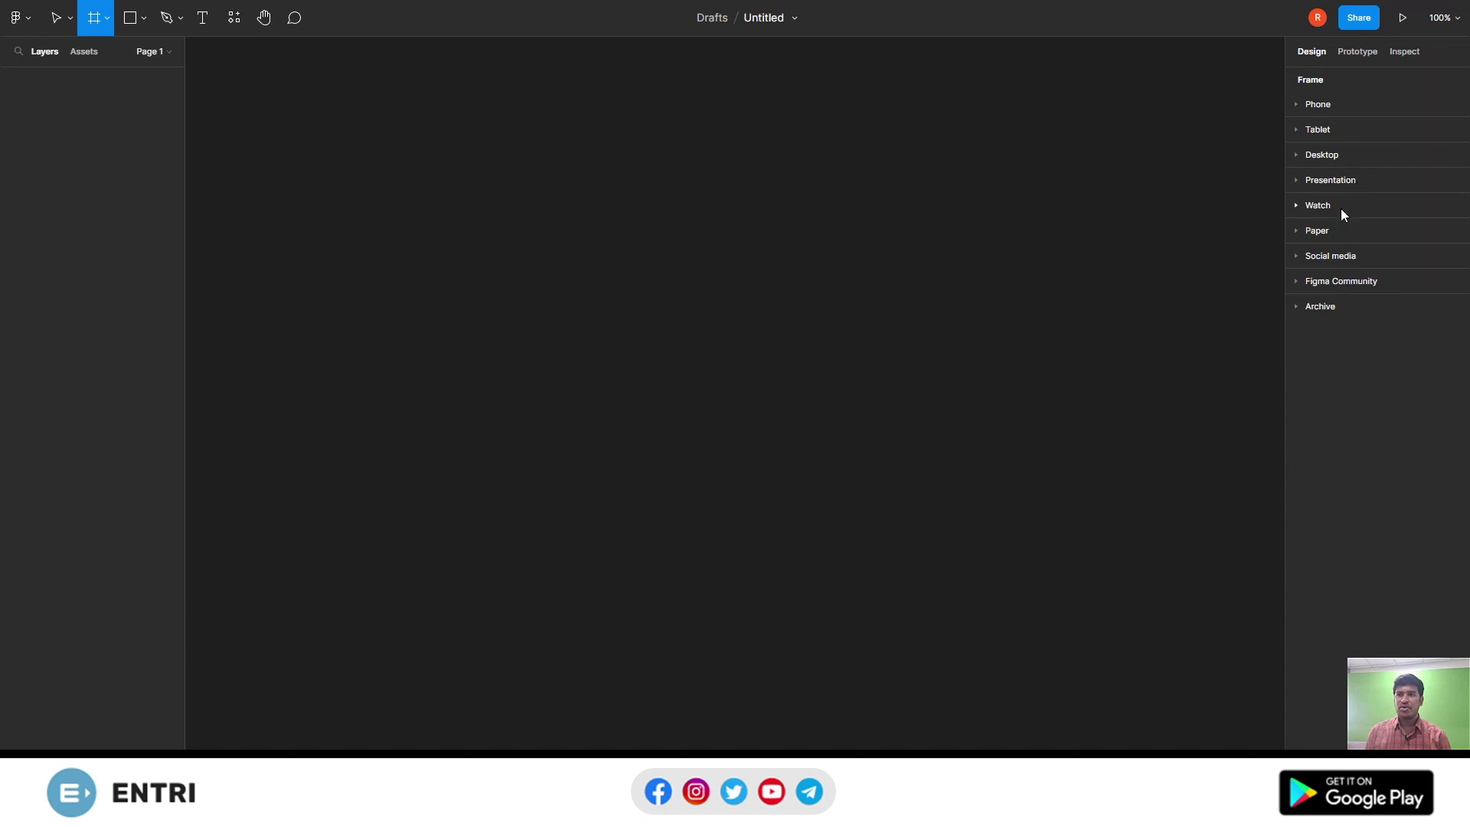
left_click(1297, 154)
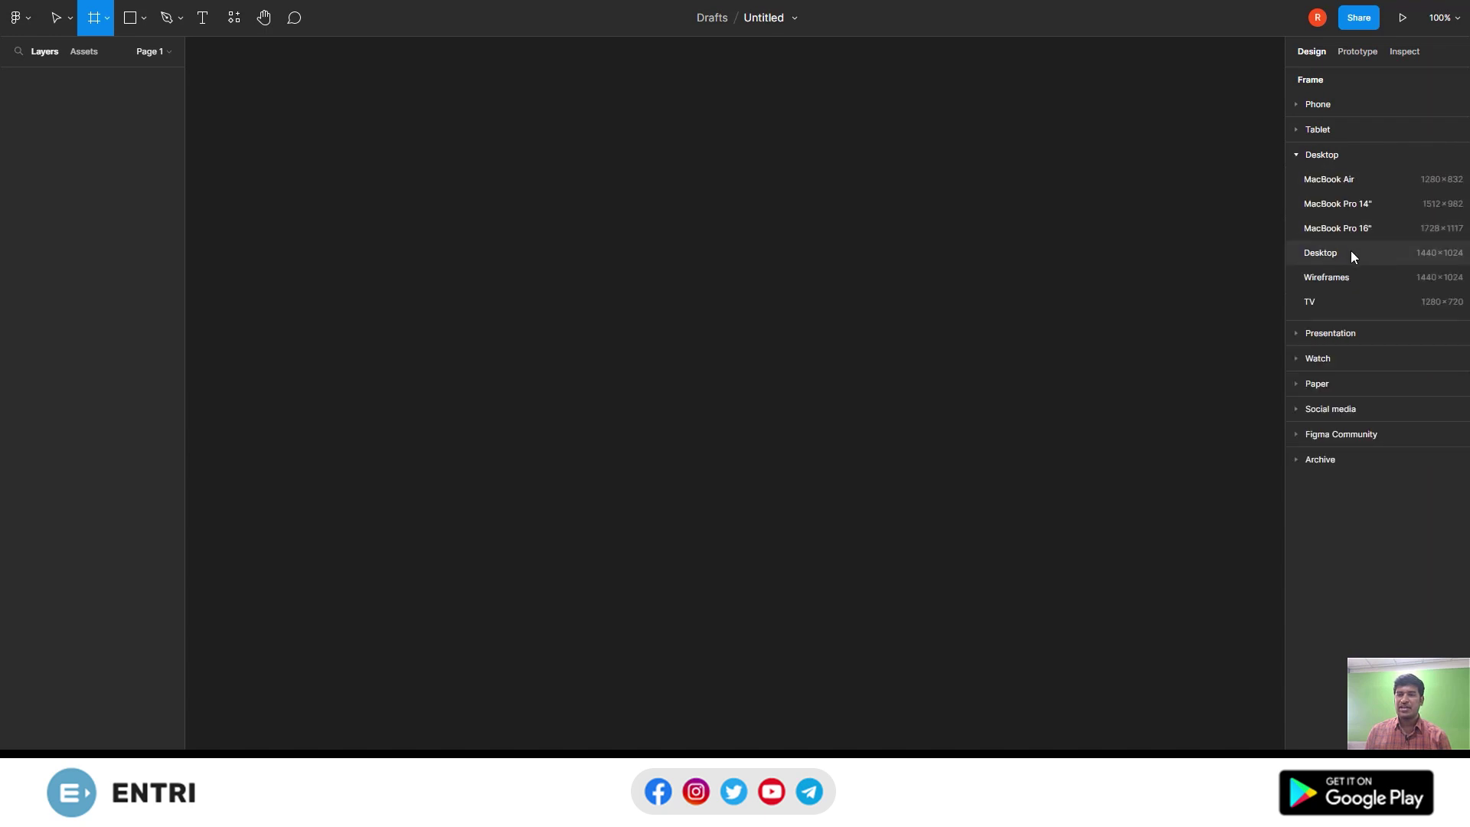
left_click(1350, 253)
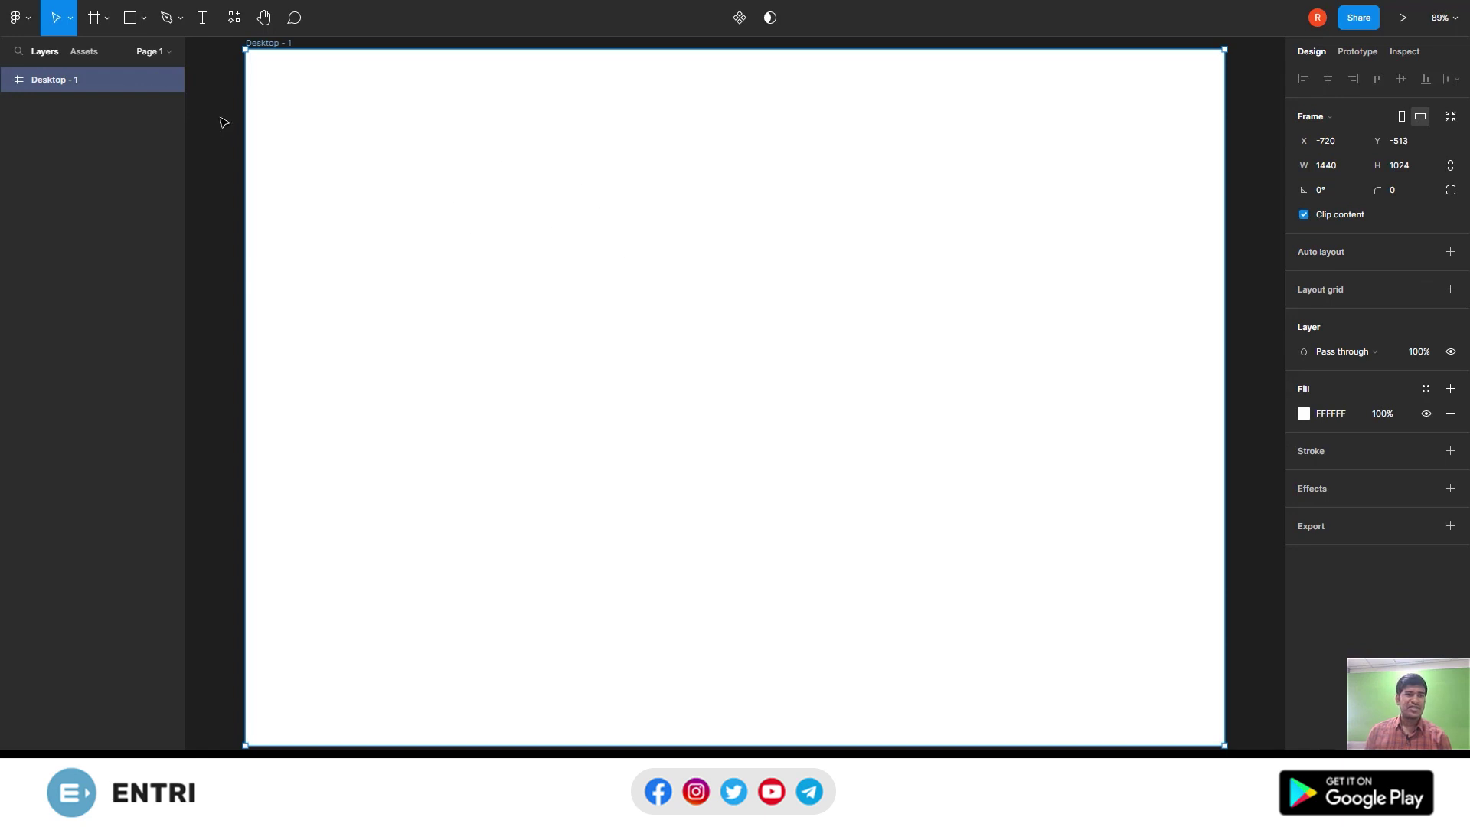
Draw a rectangle on the frame and round its corners into a pill
left_click(130, 28)
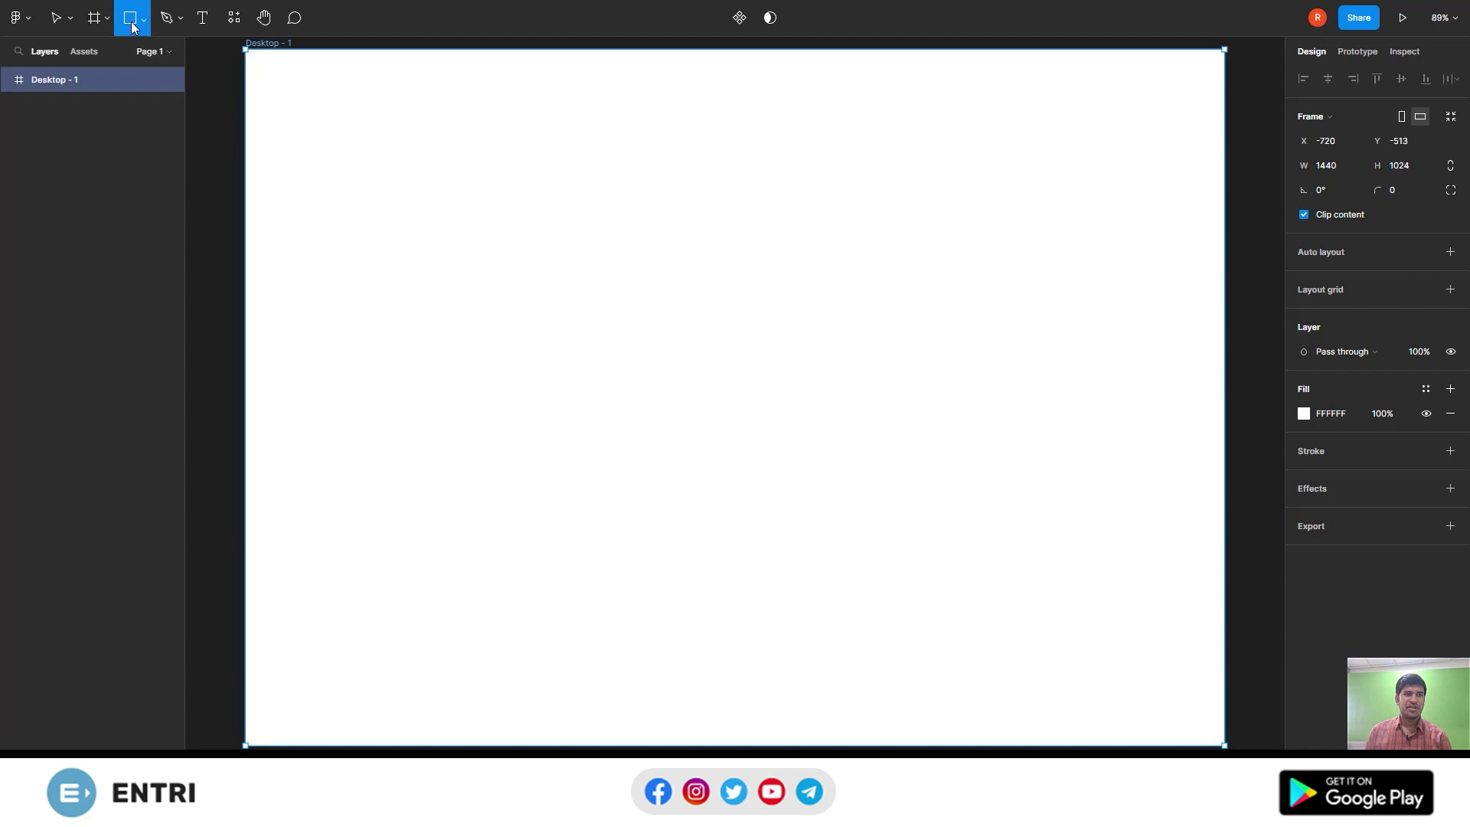
mouse_move(612, 194)
left_mouse_down()
mouse_move(817, 263)
mouse_move(794, 257)
left_mouse_up()
scroll(724, 221, "up", 3)
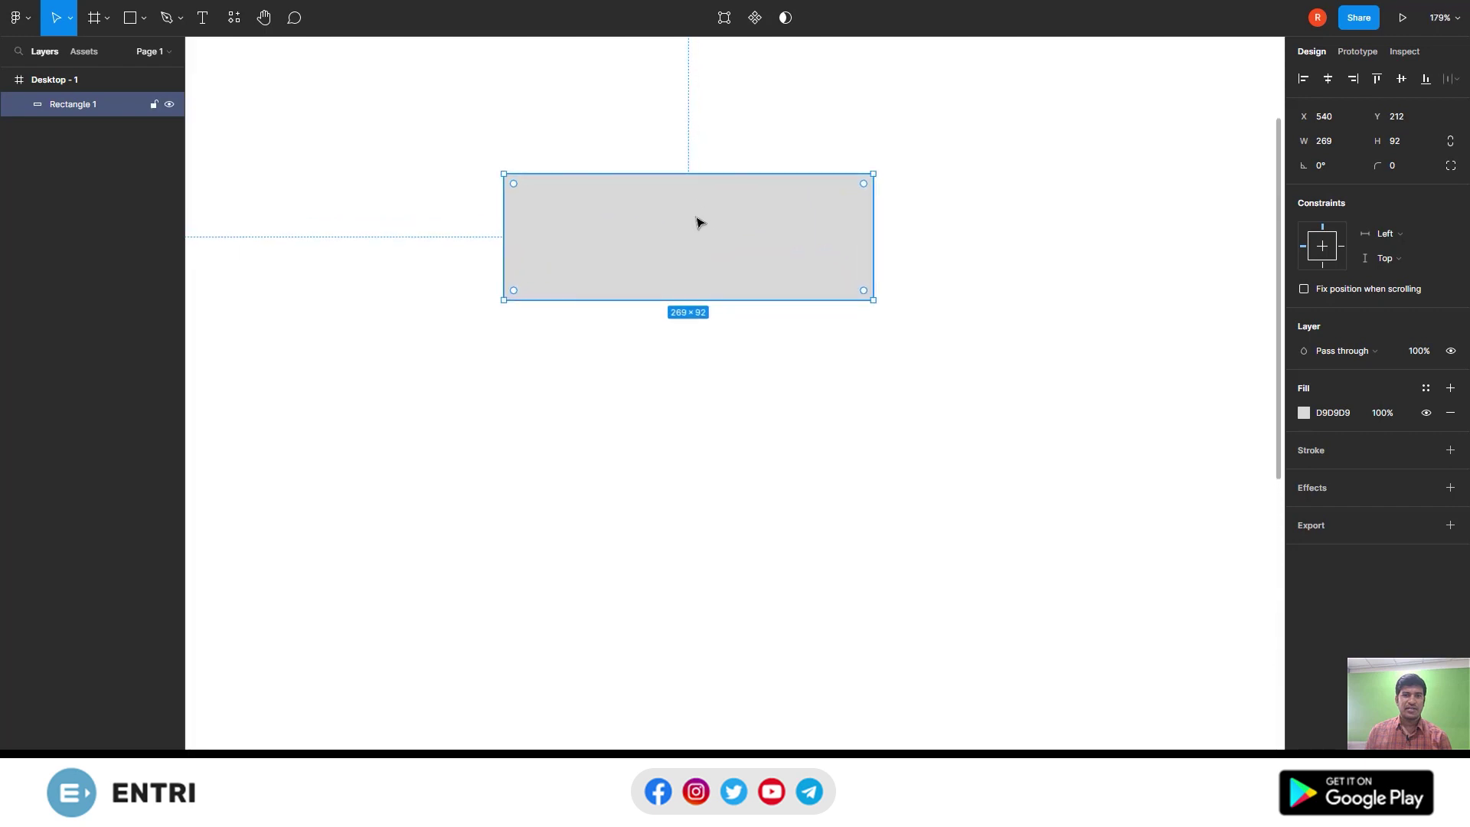
left_click_drag(699, 223, 728, 262)
left_click_drag(547, 226, 581, 346)
scroll(804, 217, "up", 3)
scroll(804, 216, "up", 2)
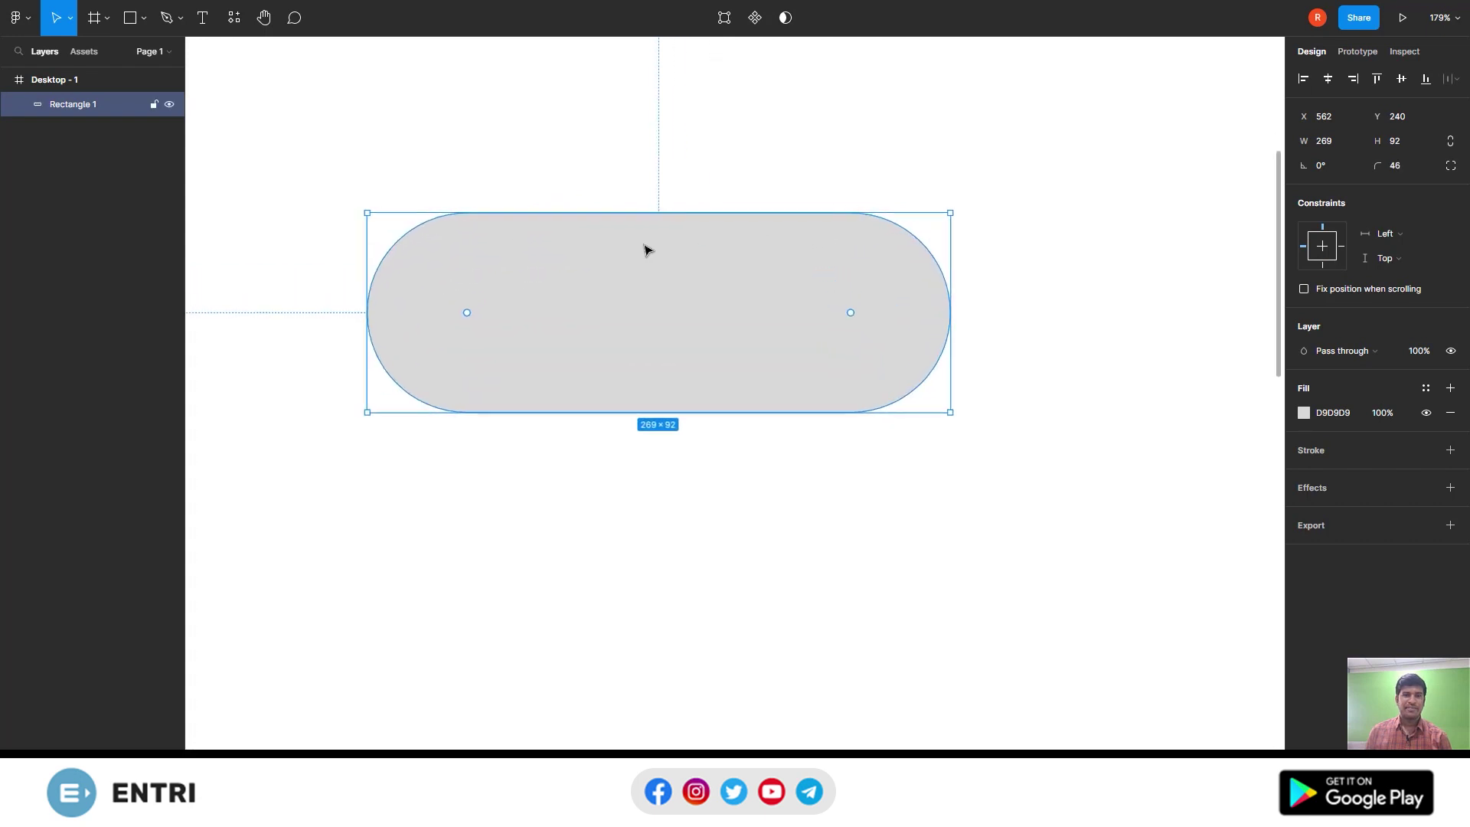
left_click_drag(646, 246, 774, 261)
Add the text 'Login' inside the pill and move both near the frame's top
left_click(202, 17)
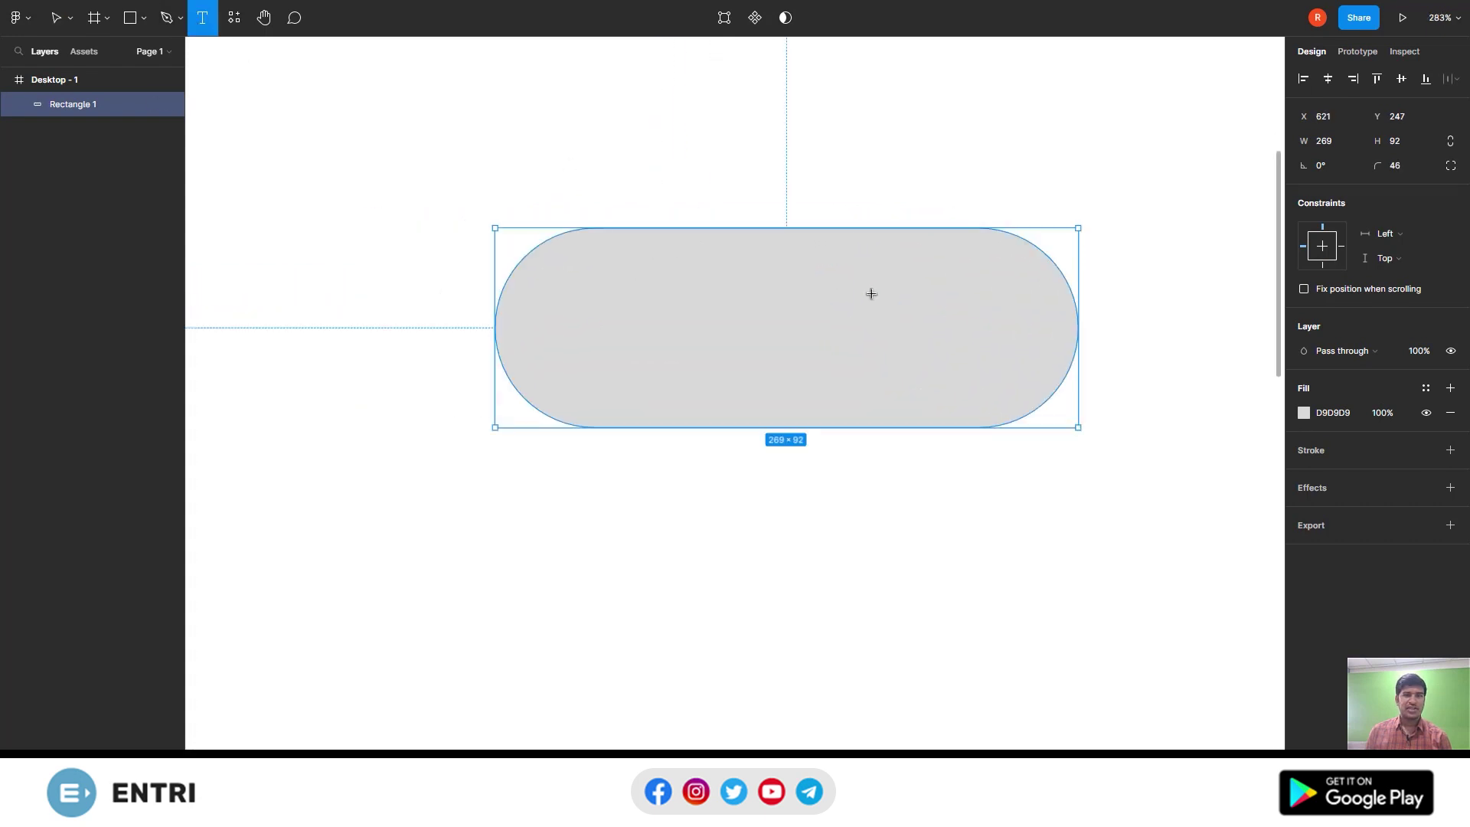
left_click(703, 329)
type("Login")
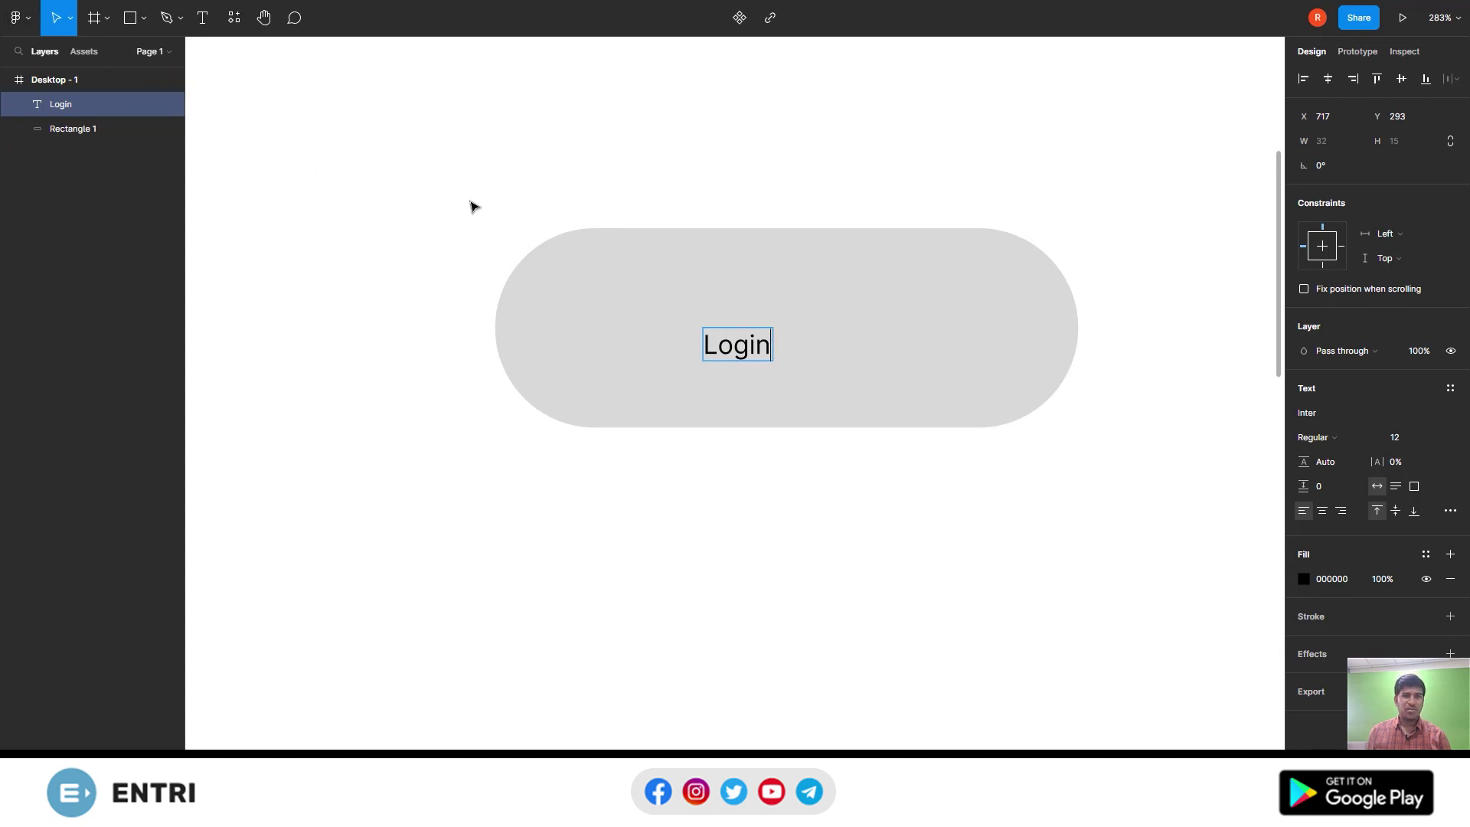
key("Escape")
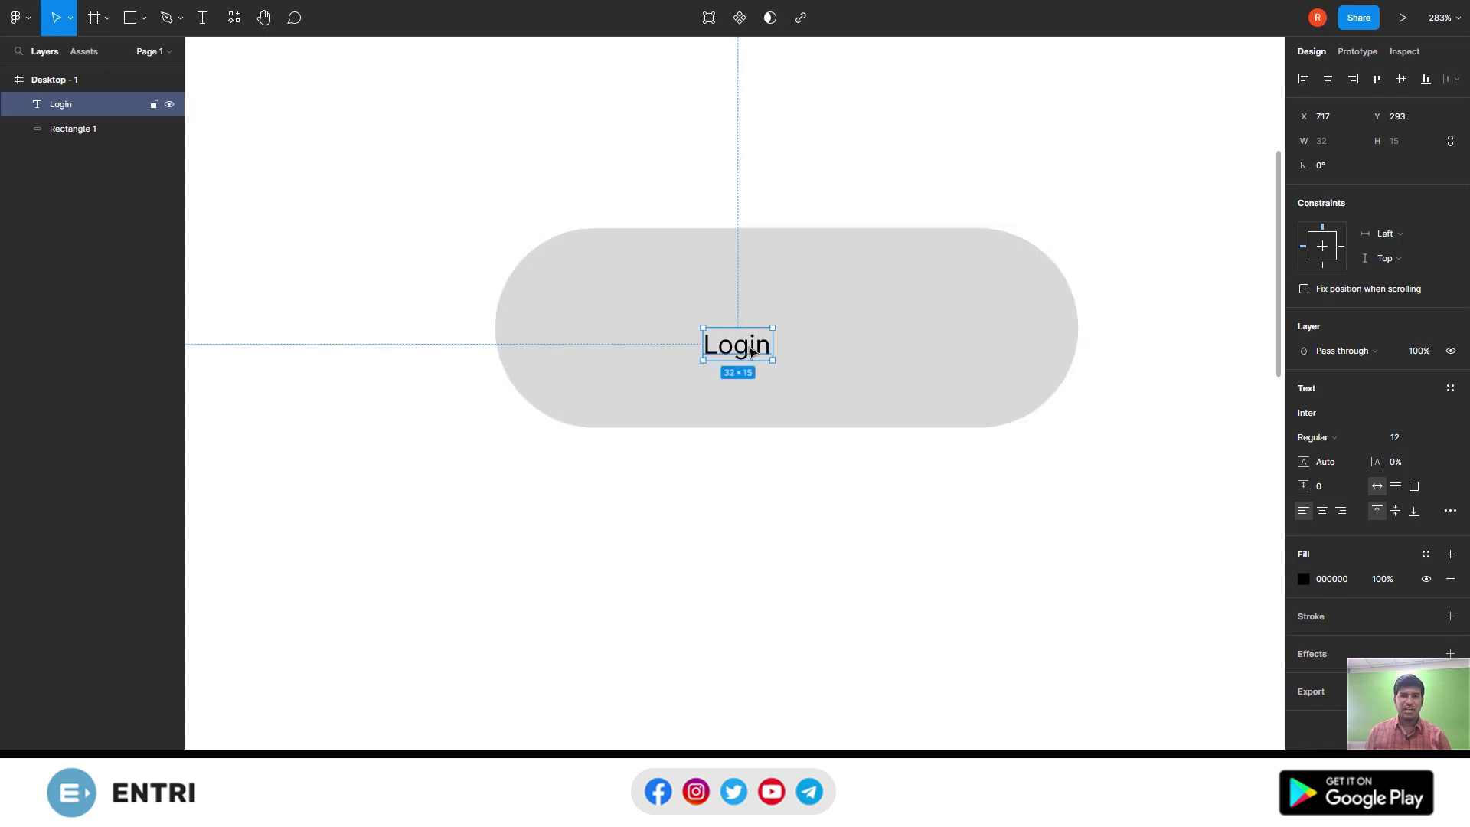
left_click(807, 328)
mouse_move(764, 344)
left_mouse_down()
mouse_move(736, 214)
mouse_move(775, 362)
mouse_move(682, 207)
mouse_move(619, 145)
left_mouse_up()
left_click(768, 355, "shift")
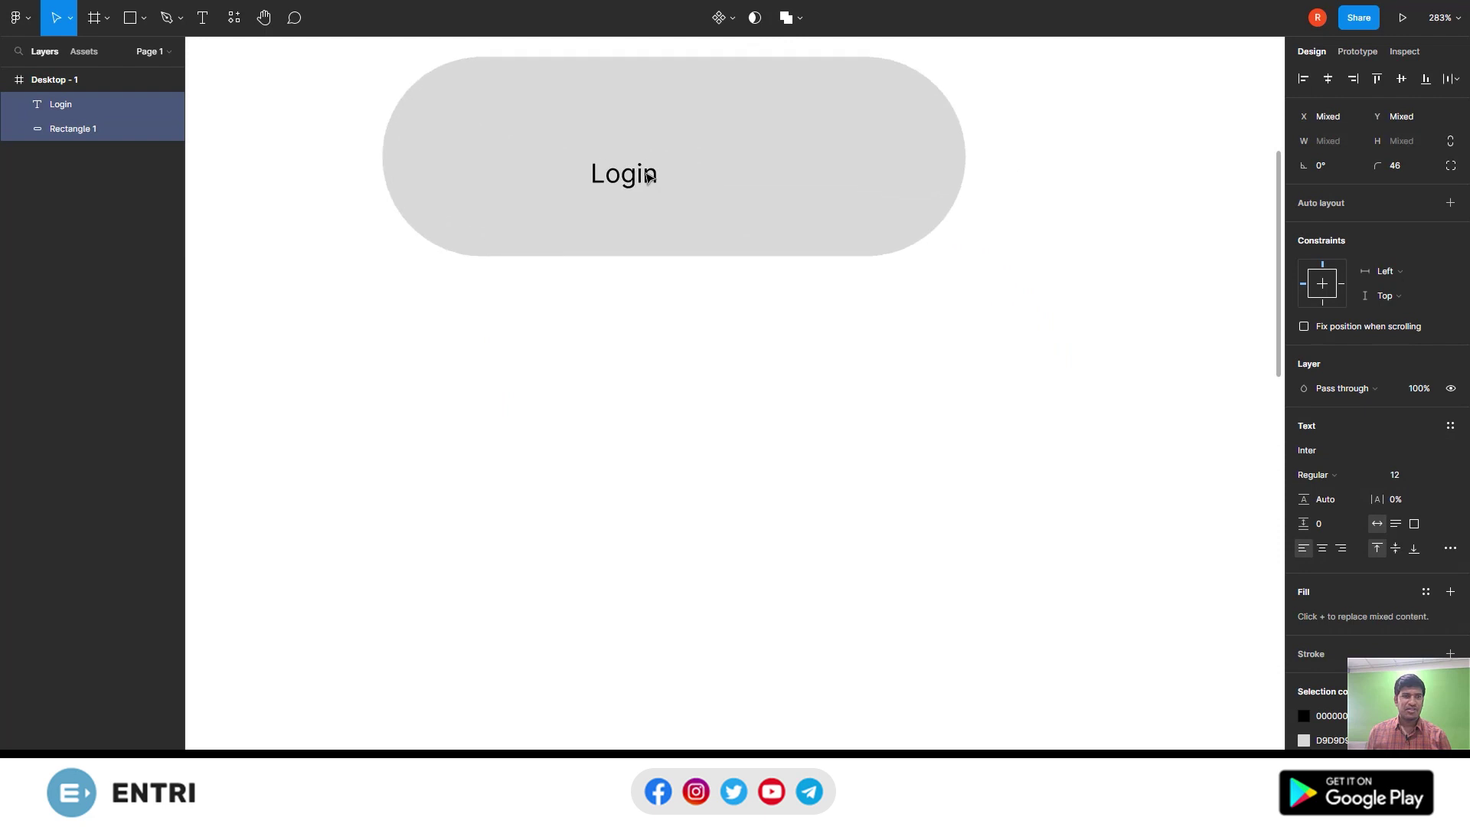
Add a new 'Login' text below the pill and wrap it in auto layout
left_click(202, 17)
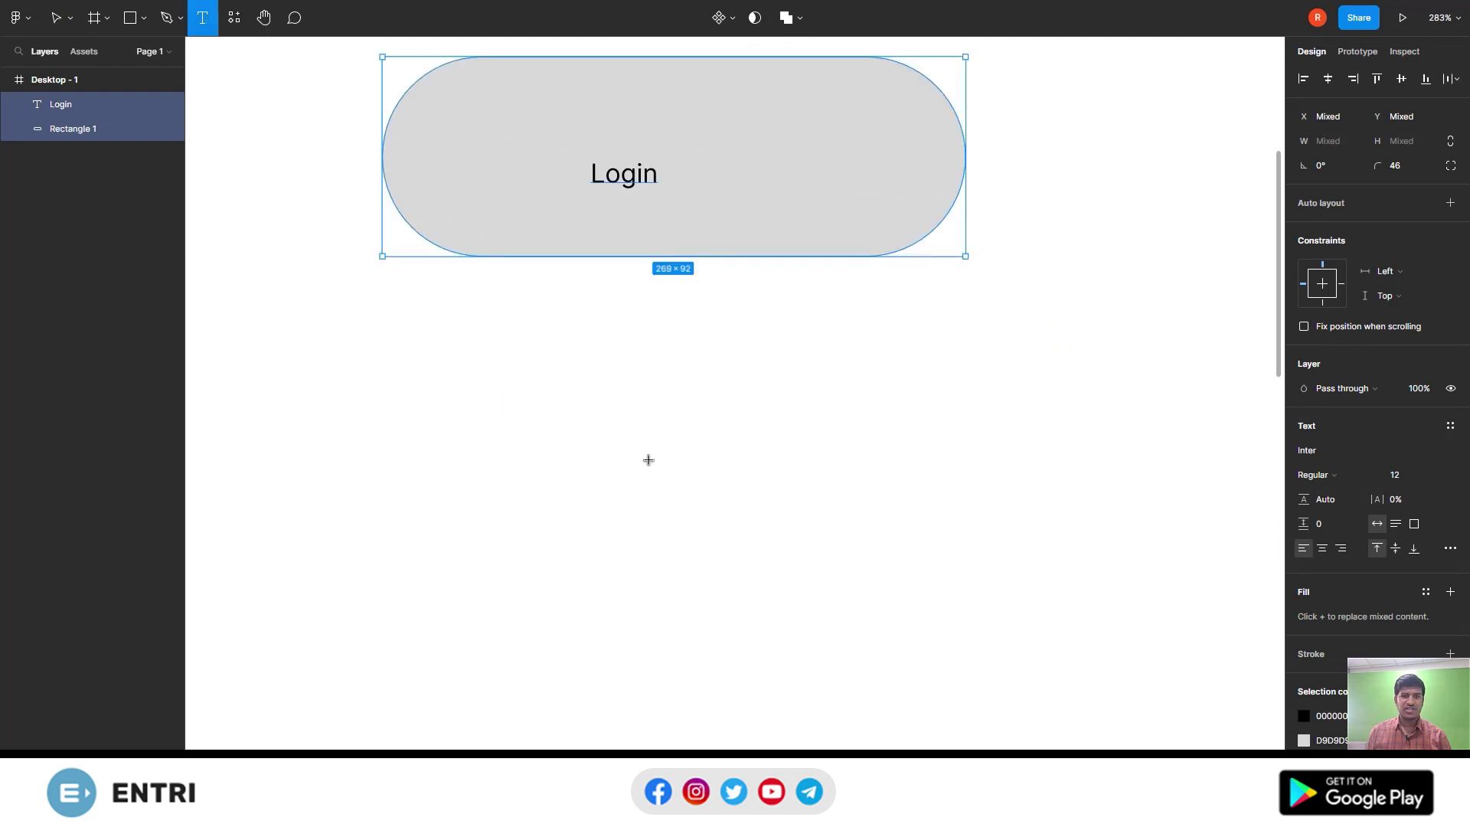
left_click(649, 461)
type("Login")
key("Escape")
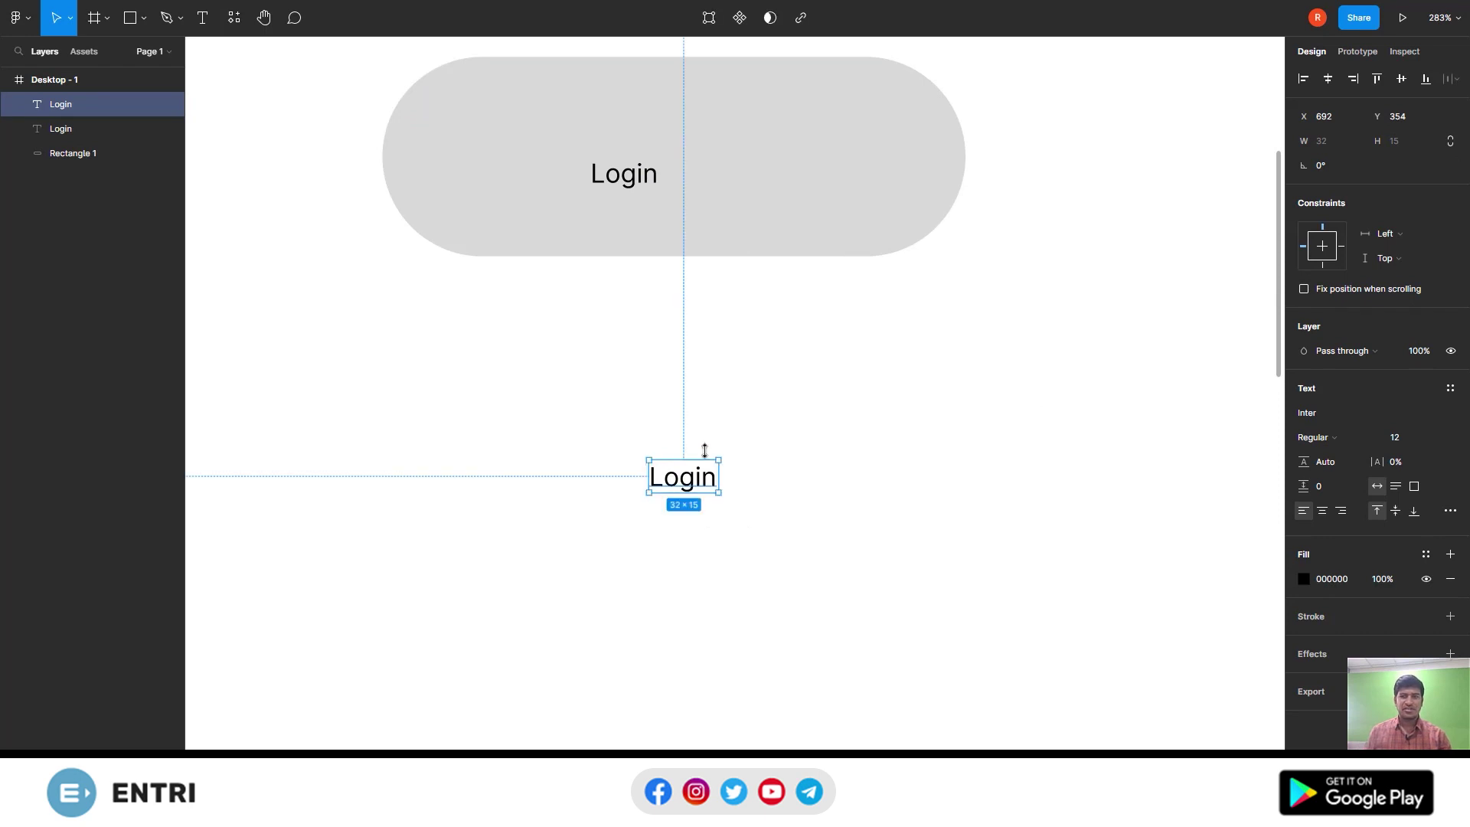
right_click(677, 485)
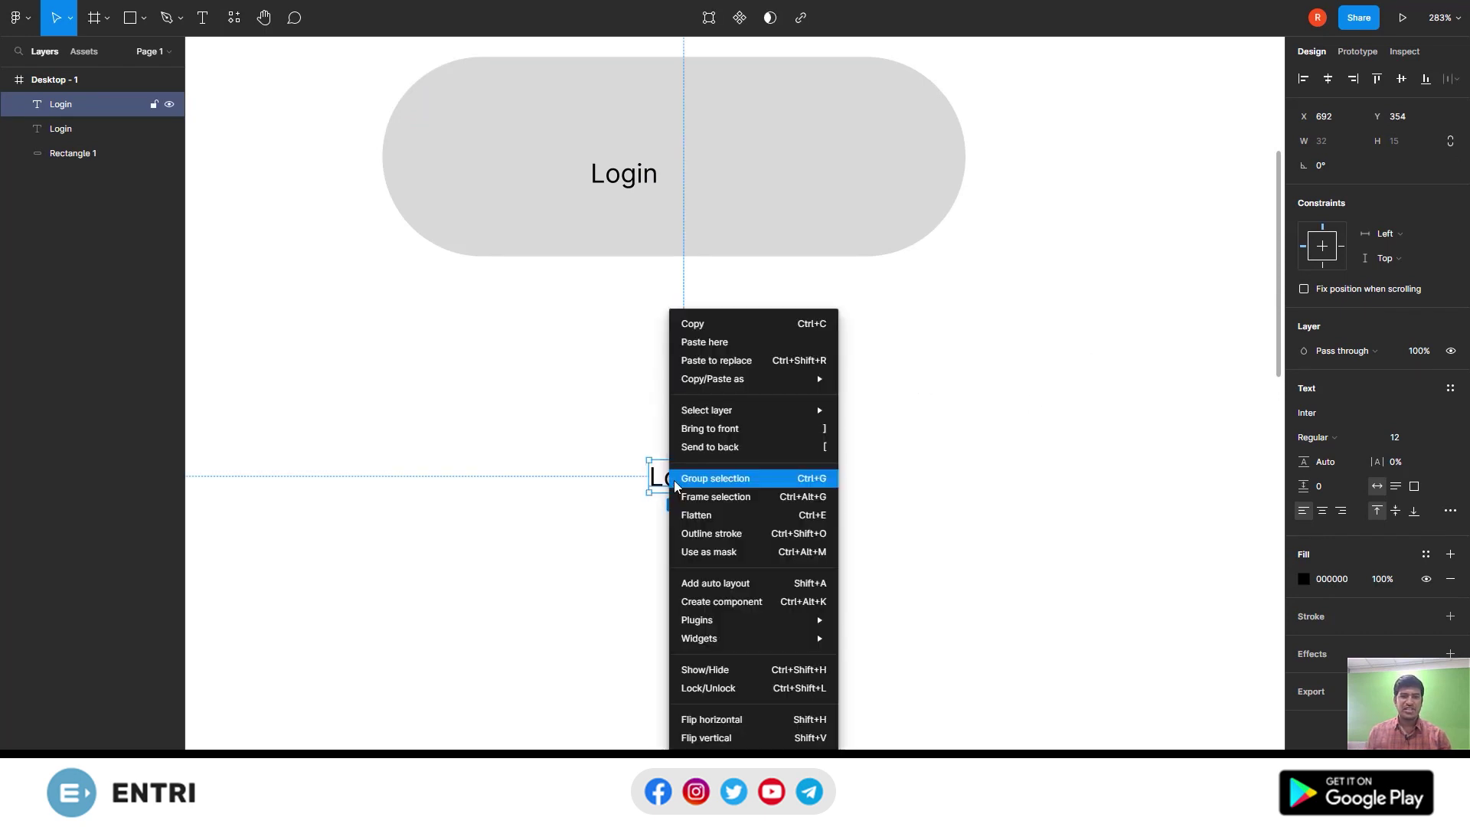
left_click(760, 583)
left_click_drag(683, 480, 719, 474)
Fill the new auto-layout frame with the big pill's grey using the eyedropper
scroll(1371, 536, "down", 1)
scroll(1372, 536, "down", 1)
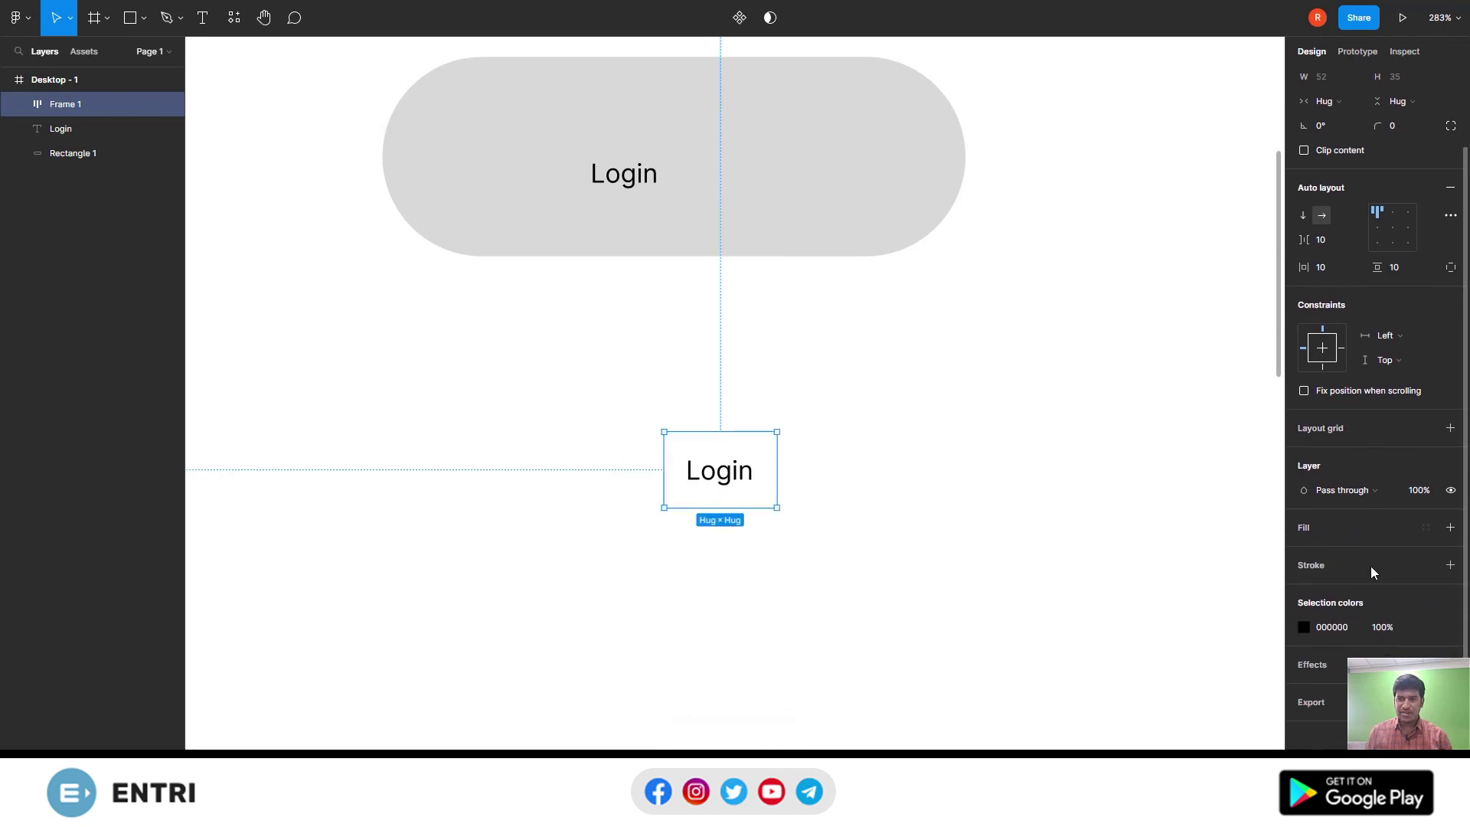
left_click(1449, 527)
left_click(1304, 552)
left_click(1124, 590)
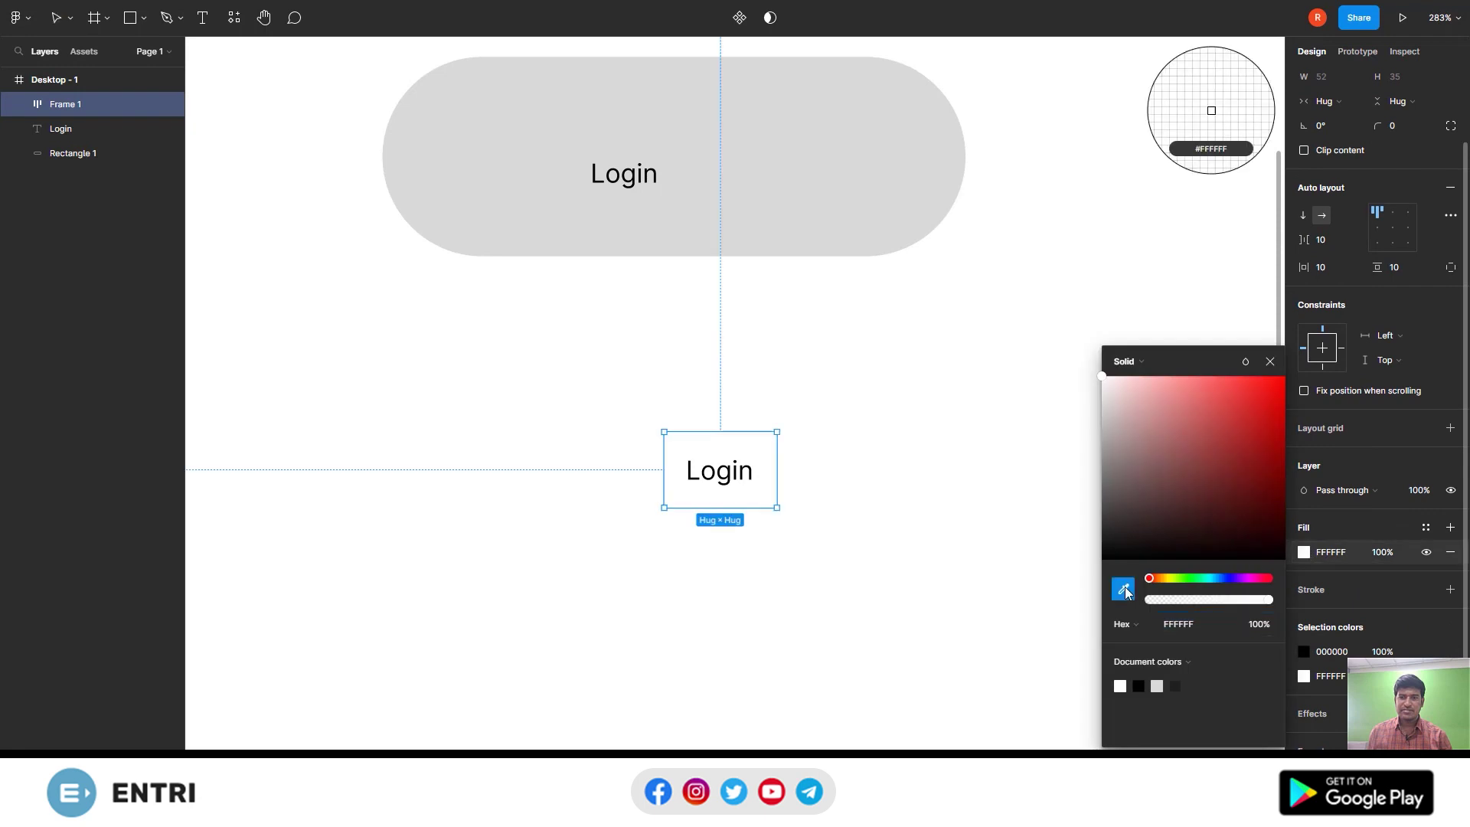
left_click(824, 137)
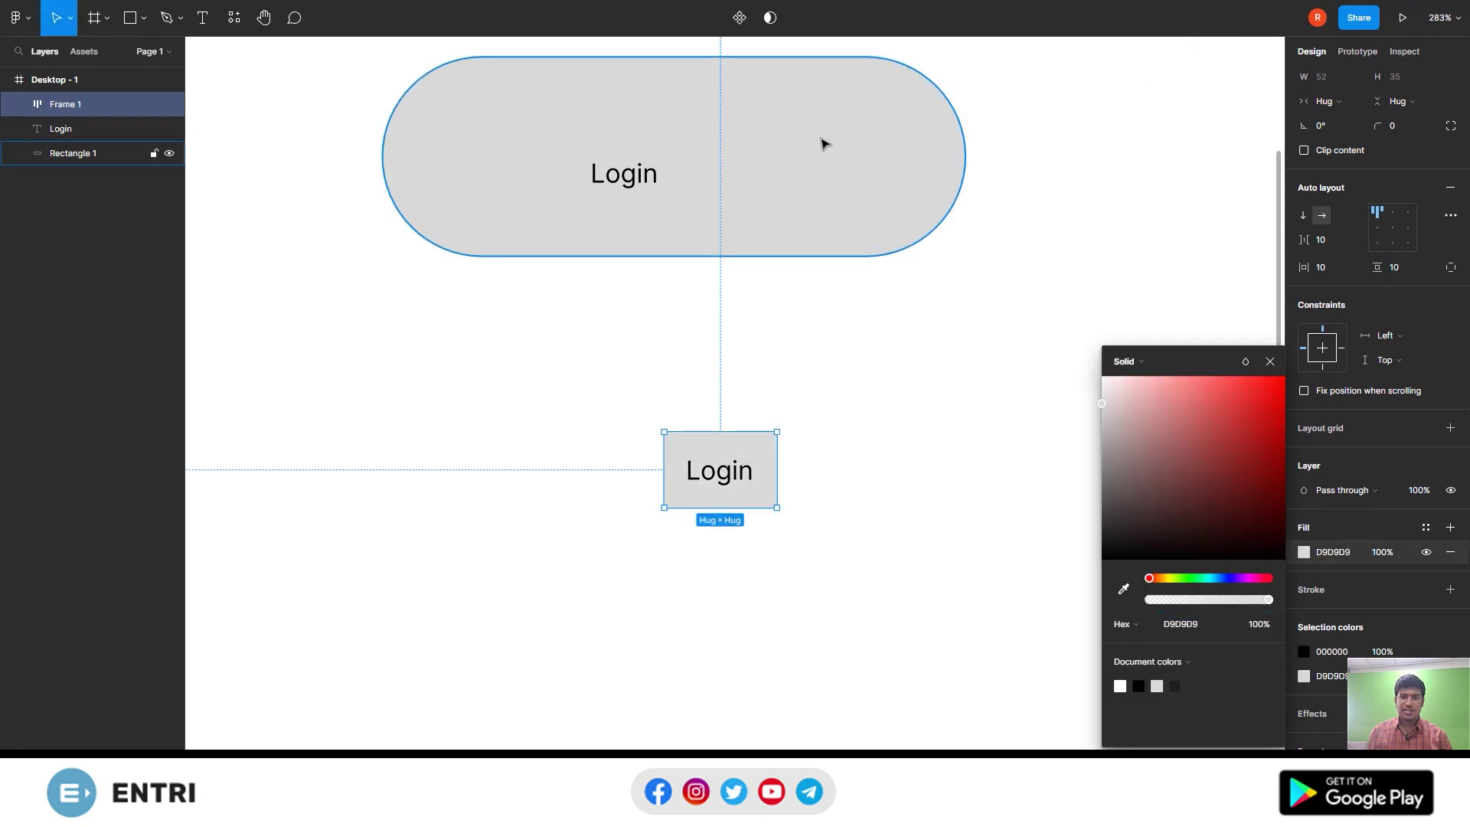
left_click(1270, 363)
Give the small frame a corner radius of 46
left_click(833, 121)
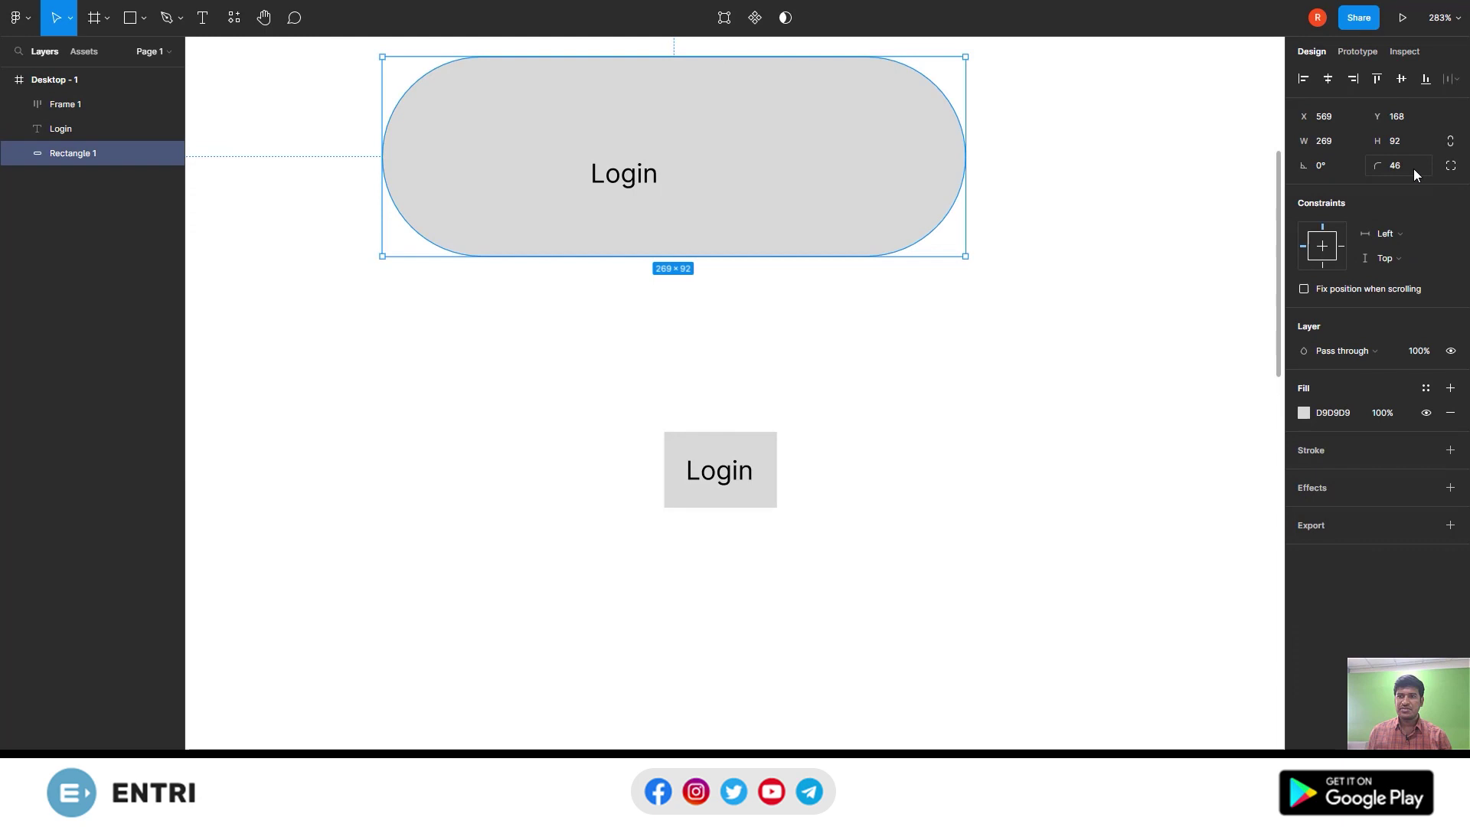
left_click(774, 470)
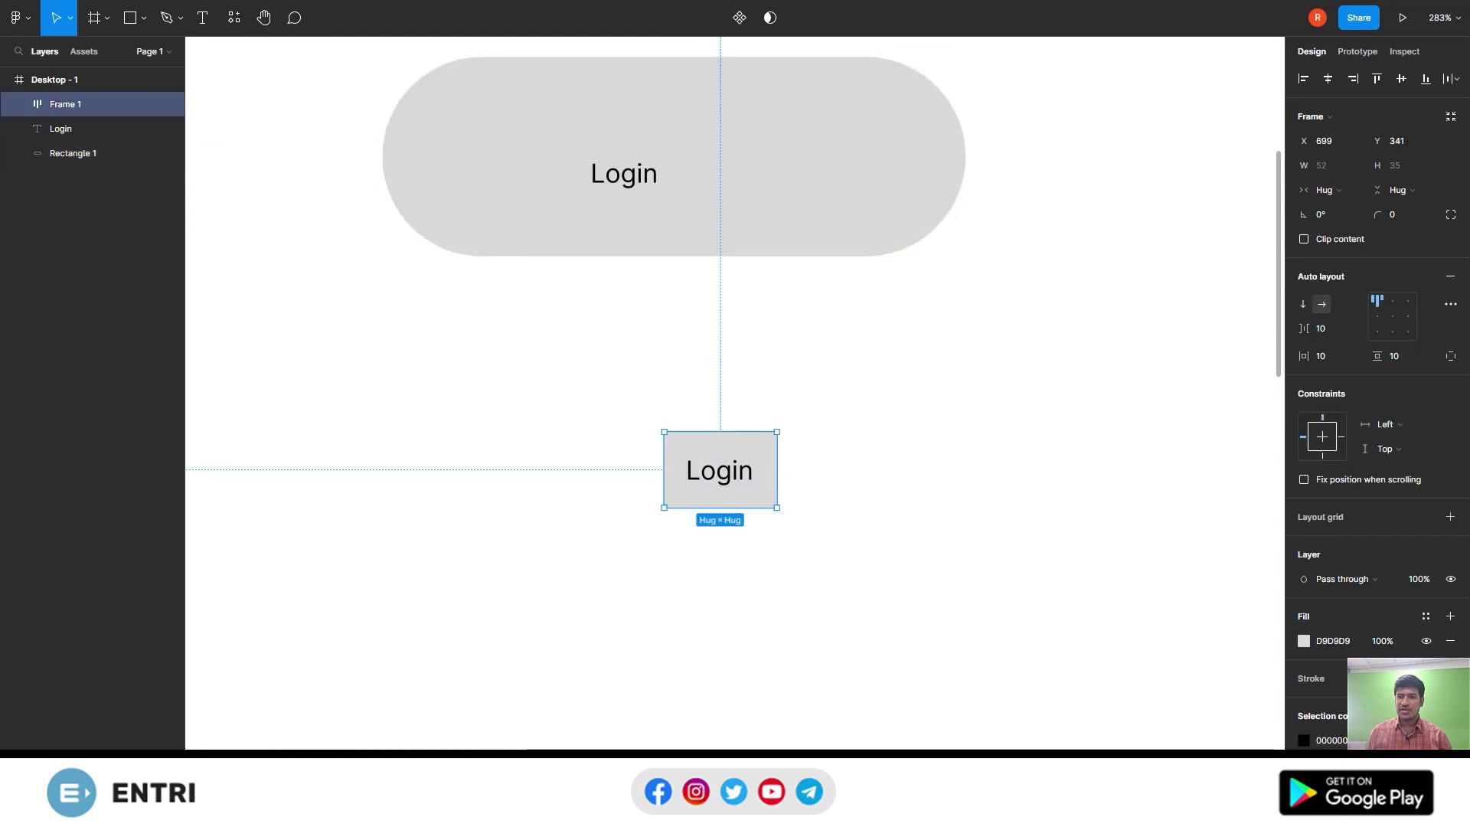
left_click(1401, 216)
type("46")
key("Return")
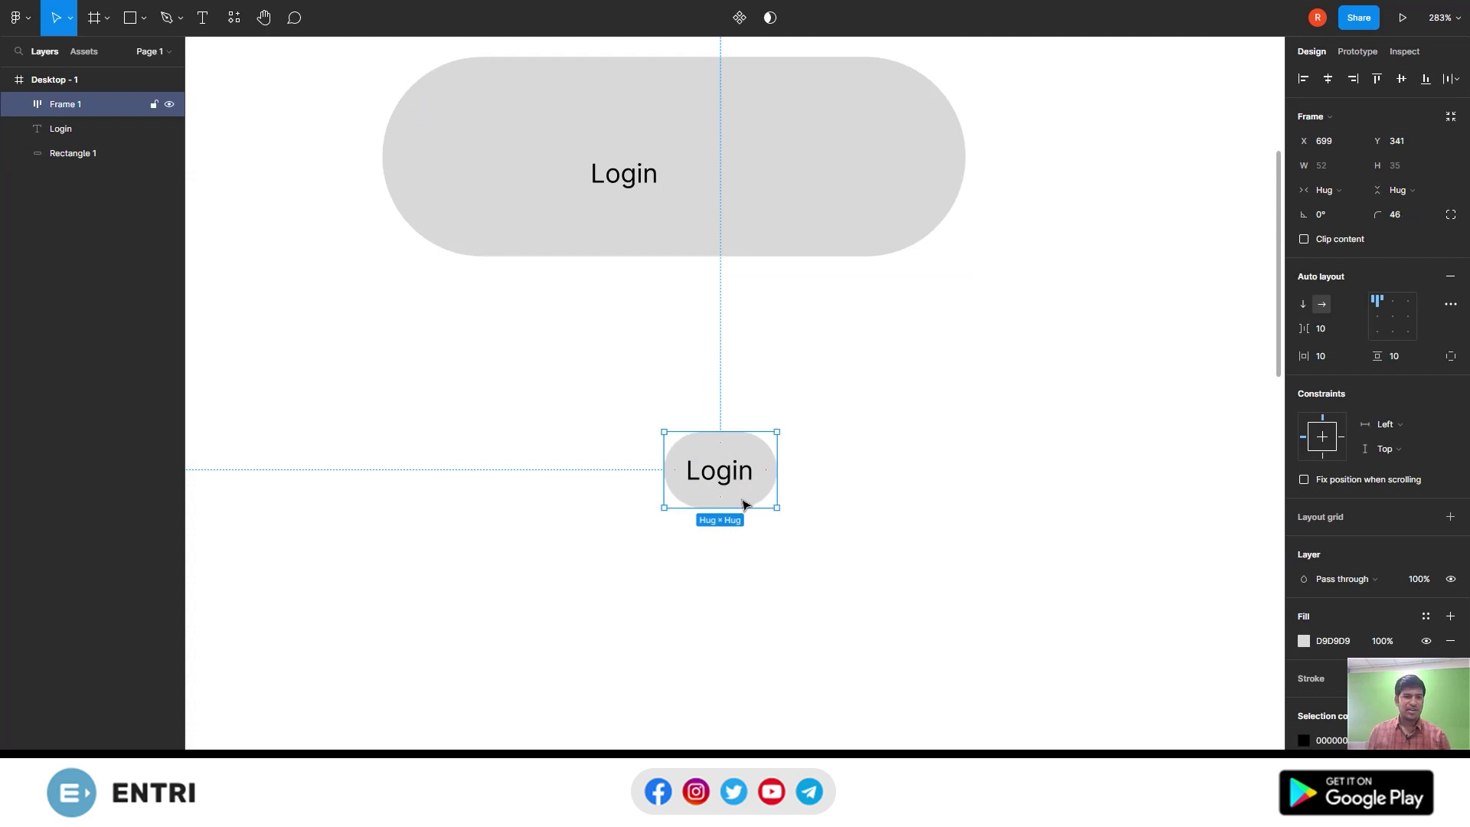
Change the small button's label to 'Register Button'
double_click(727, 474)
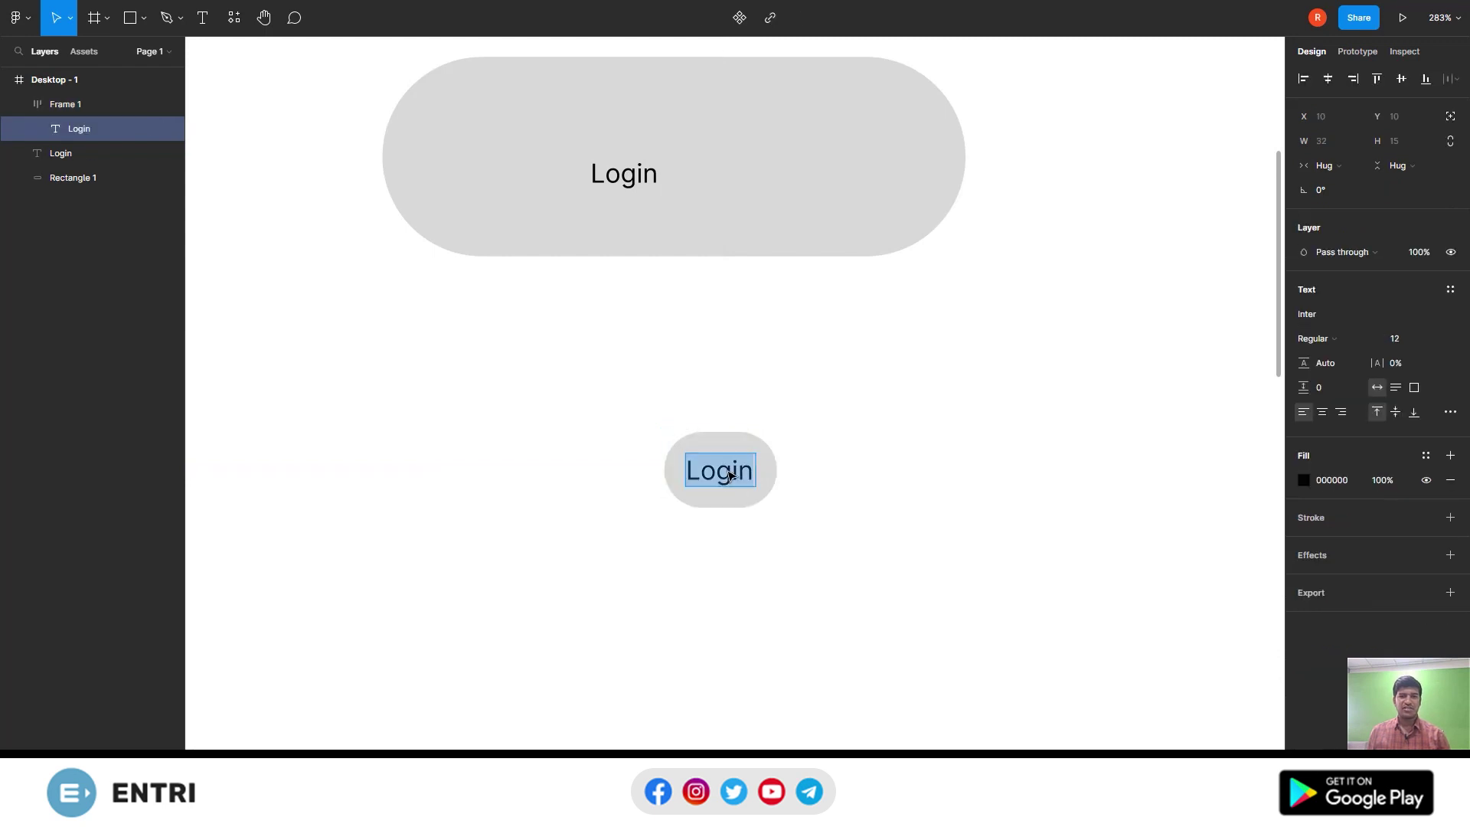
type("Re")
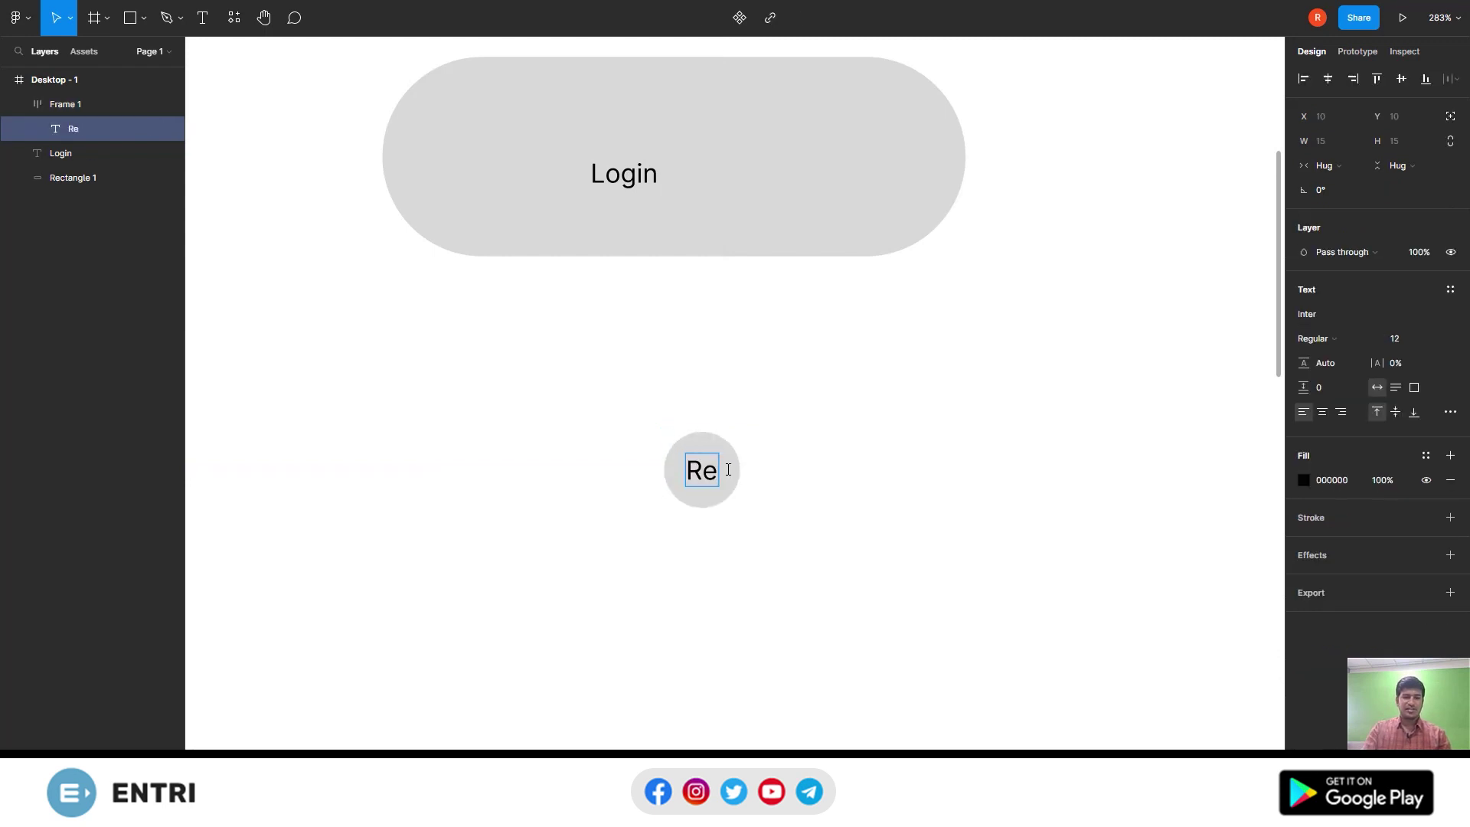
type("gister ")
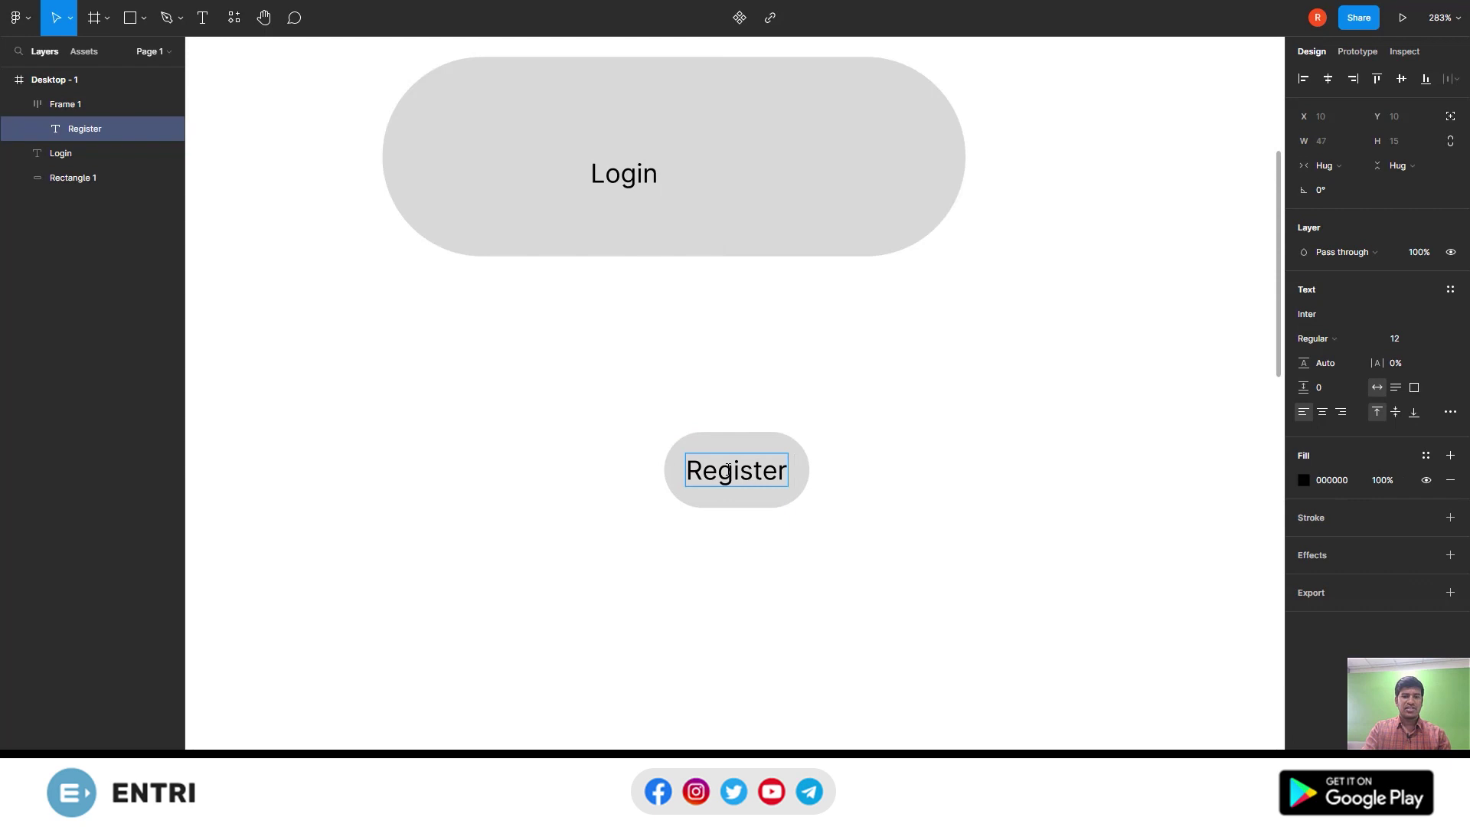
type(" Button")
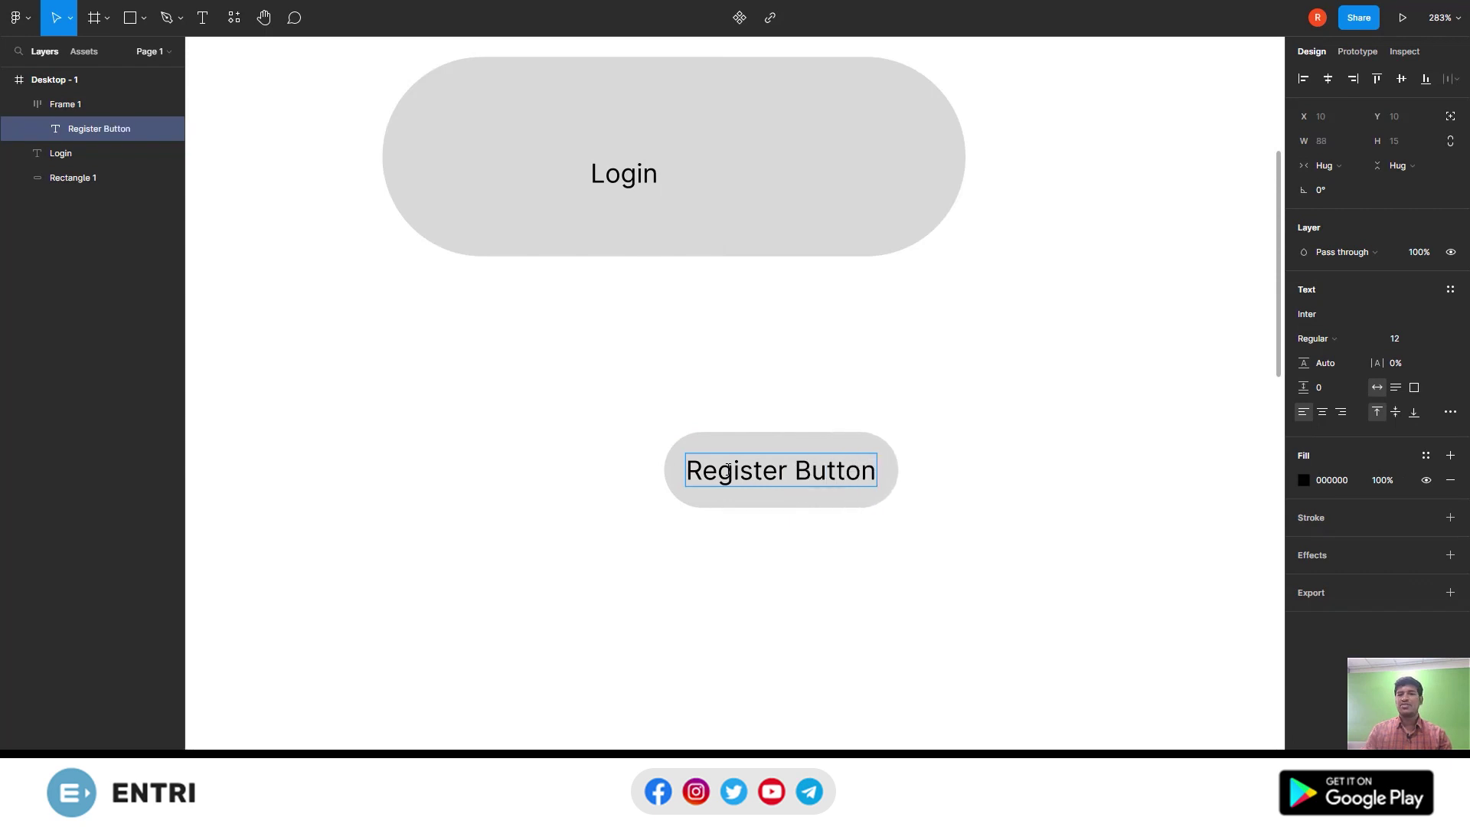
key("Escape")
Duplicate the Register Button pill and relabel the copy 'Buy'
mouse_move(834, 448)
left_mouse_down()
mouse_move(706, 339)
mouse_move(699, 525)
left_mouse_up()
double_click(674, 525)
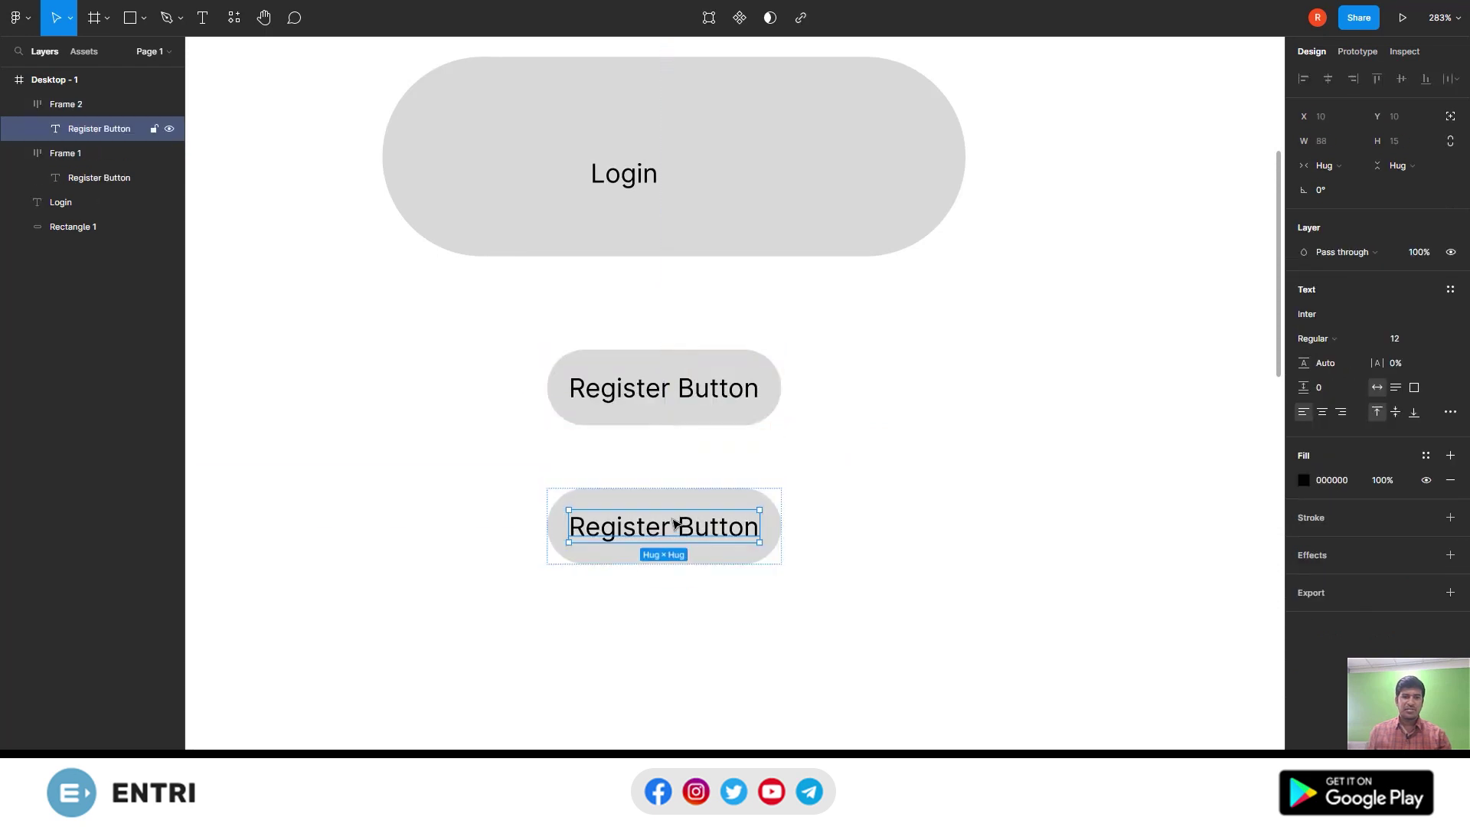
double_click(674, 524)
type("Bu")
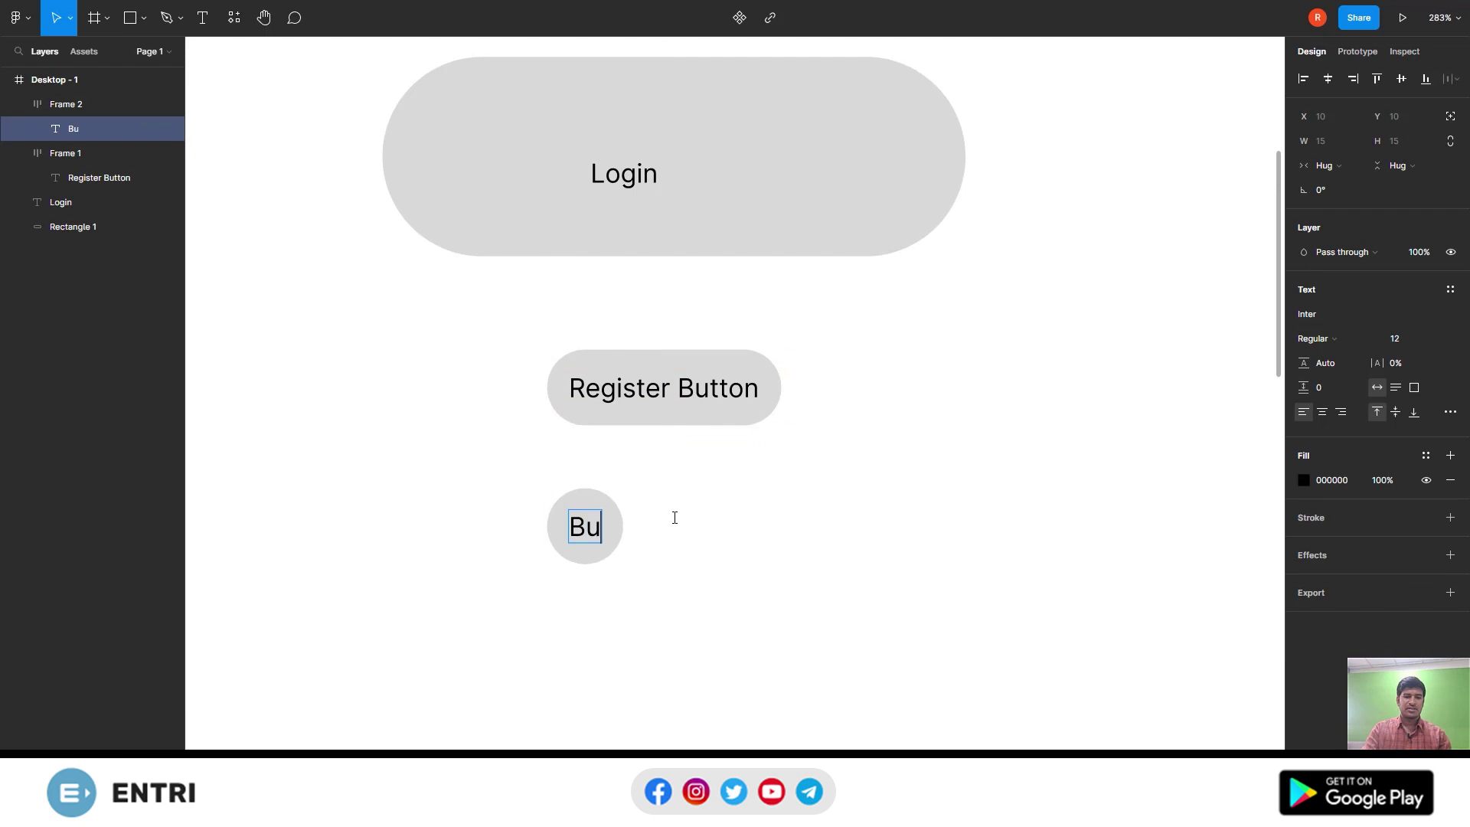
type("y")
key("Escape")
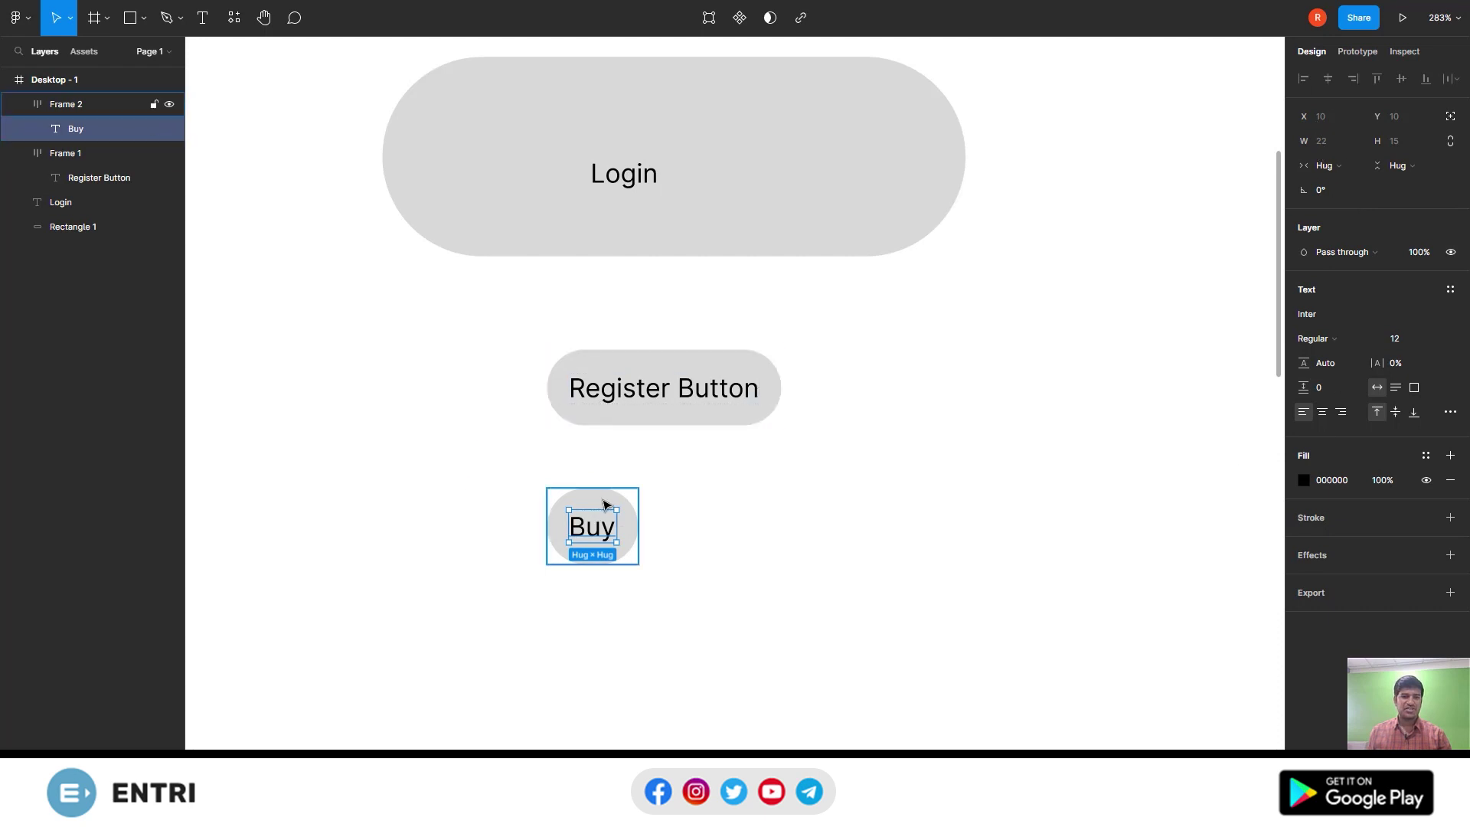
Delete the Buy button, the Login text and the big grey pill
left_click_drag(607, 502, 614, 511)
key("Delete")
left_click(647, 172)
key("Delete")
left_click(705, 203)
key("Delete")
scroll(732, 341, "up", 5, "ctrl")
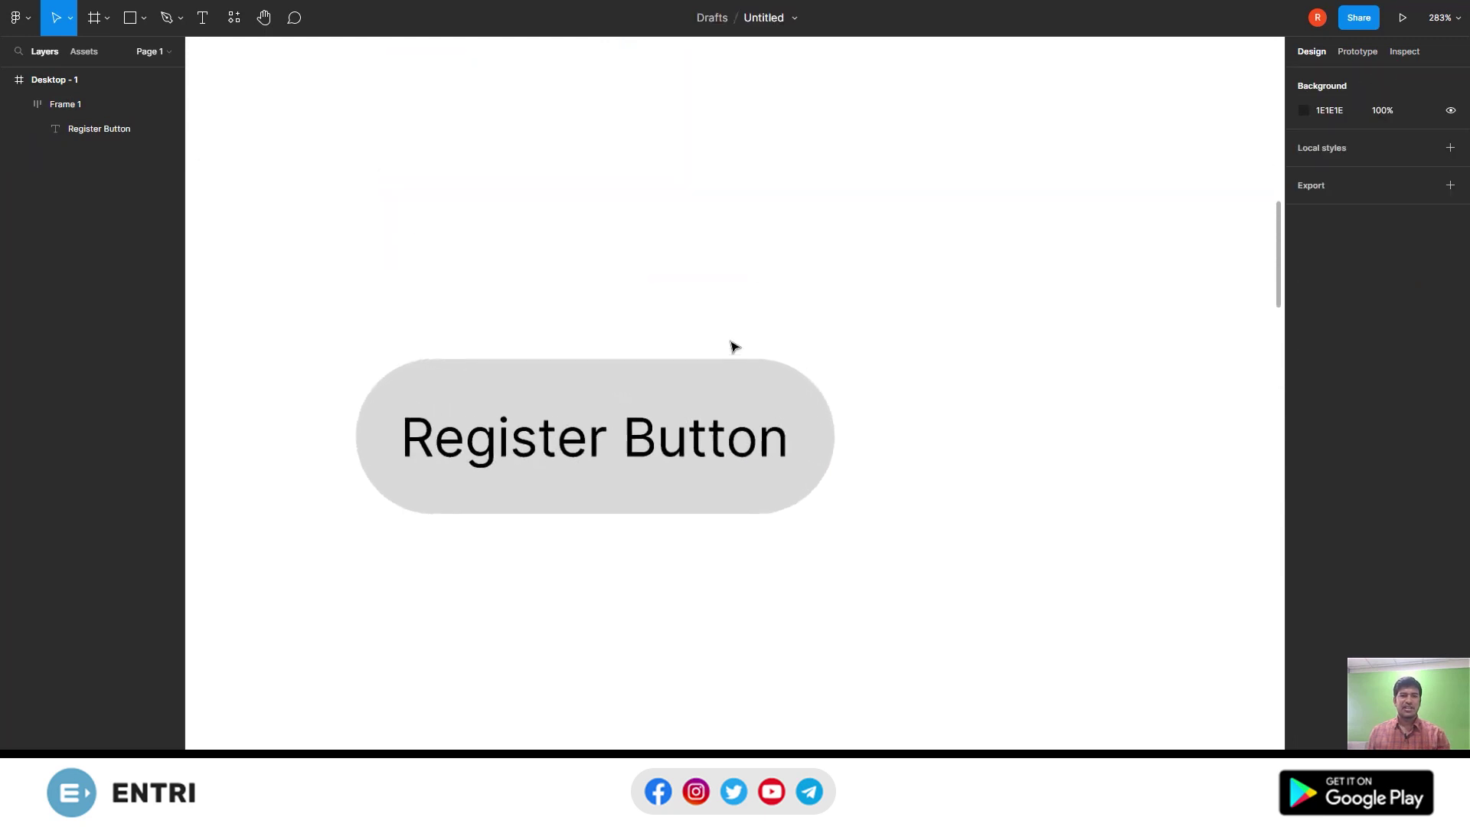
Keep the Register Button label in Jacques Francois and move the button up and right
left_click(696, 450)
key("Return")
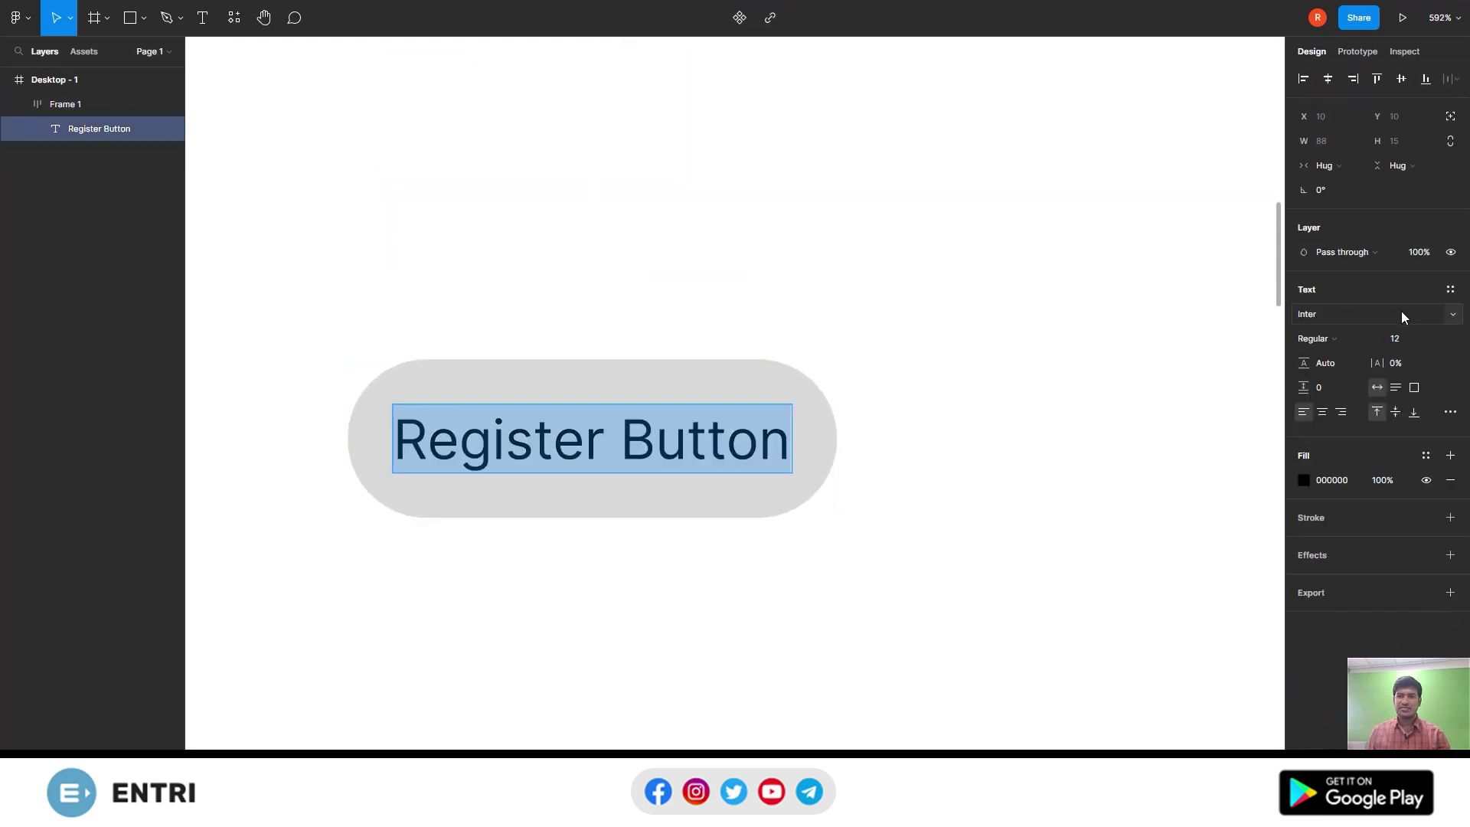
left_click(1372, 317)
key("Down")
key("Down")
key("Down")
key("Down")
key("Down")
key("Down")
key("Down")
key("Down")
key("Up")
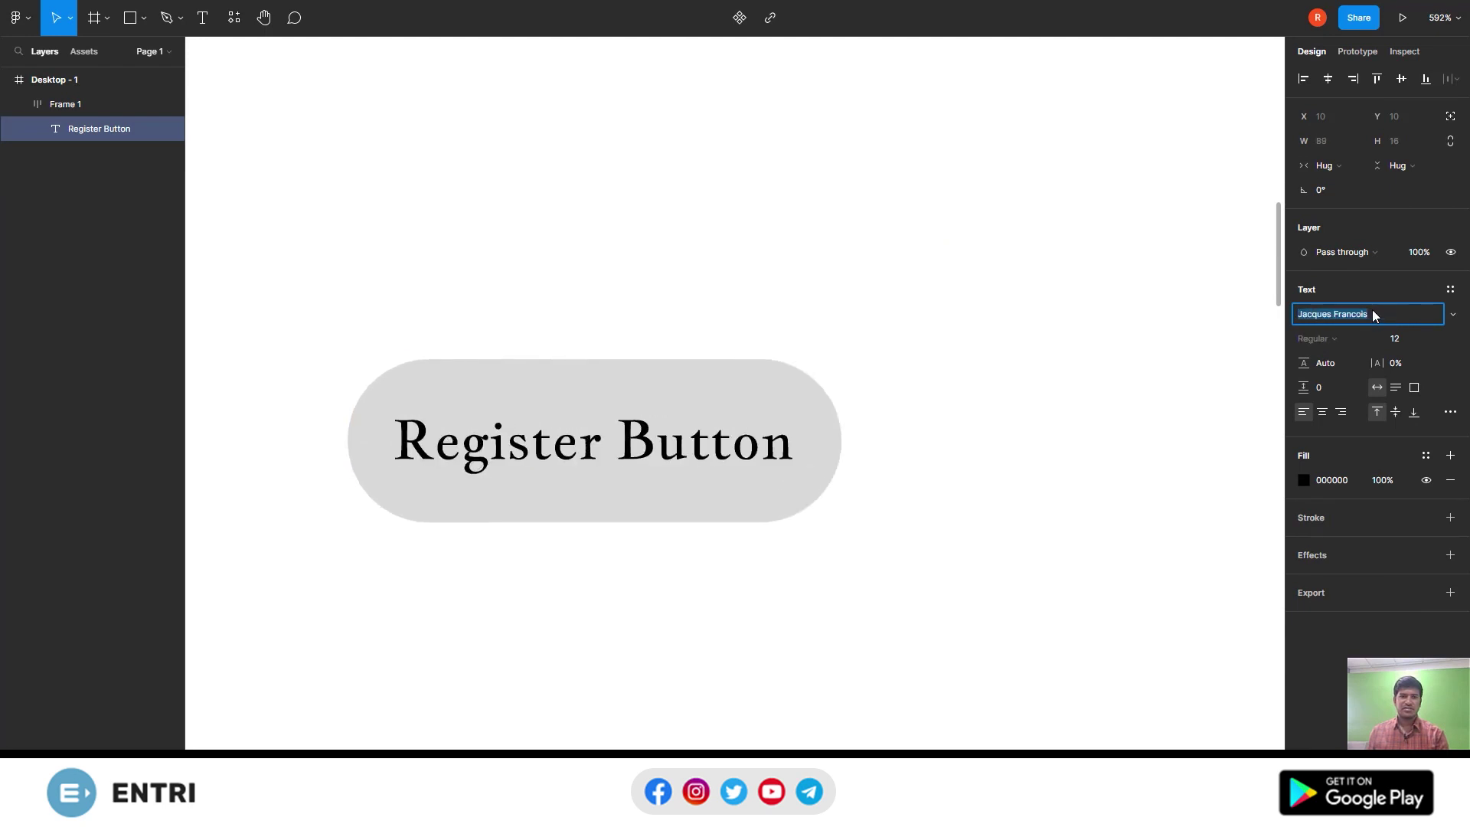
key("Return")
mouse_move(689, 387)
left_mouse_down()
mouse_move(823, 383)
mouse_move(813, 306)
left_mouse_up()
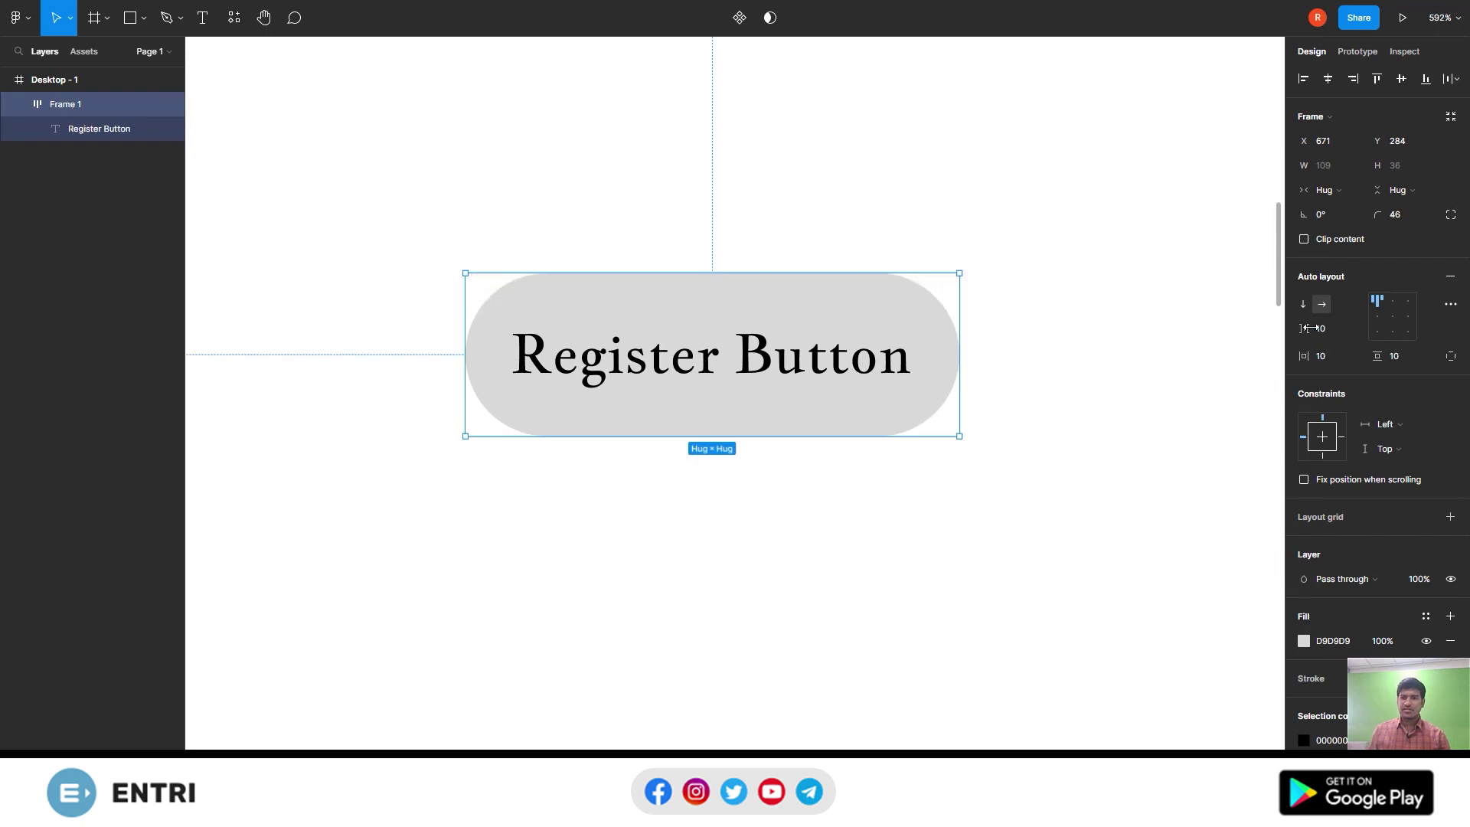
Change the button's fill to a linear gradient
scroll(1367, 585, "down", 2)
scroll(1366, 588, "down", 2)
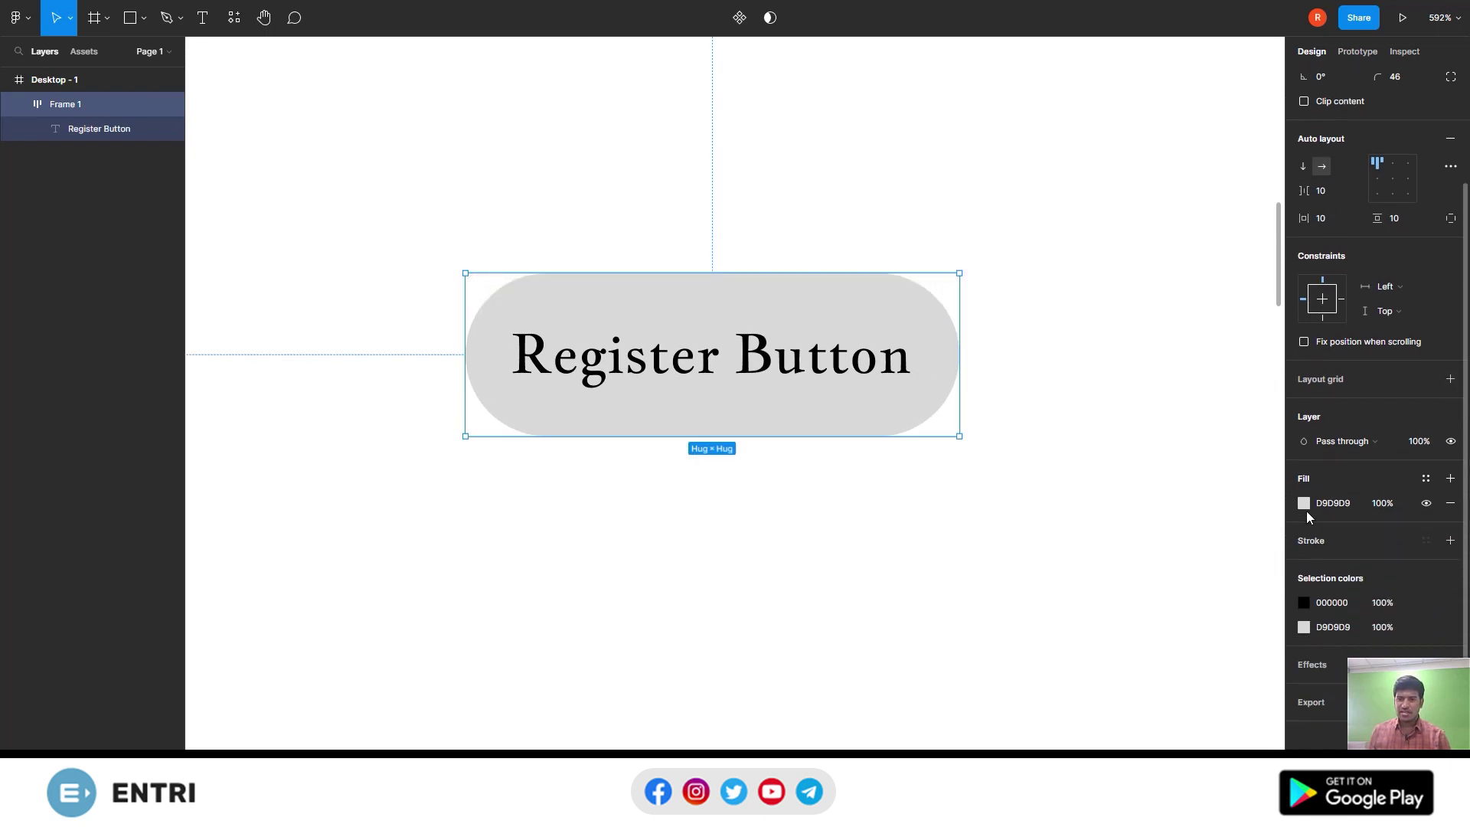
left_click(1305, 504)
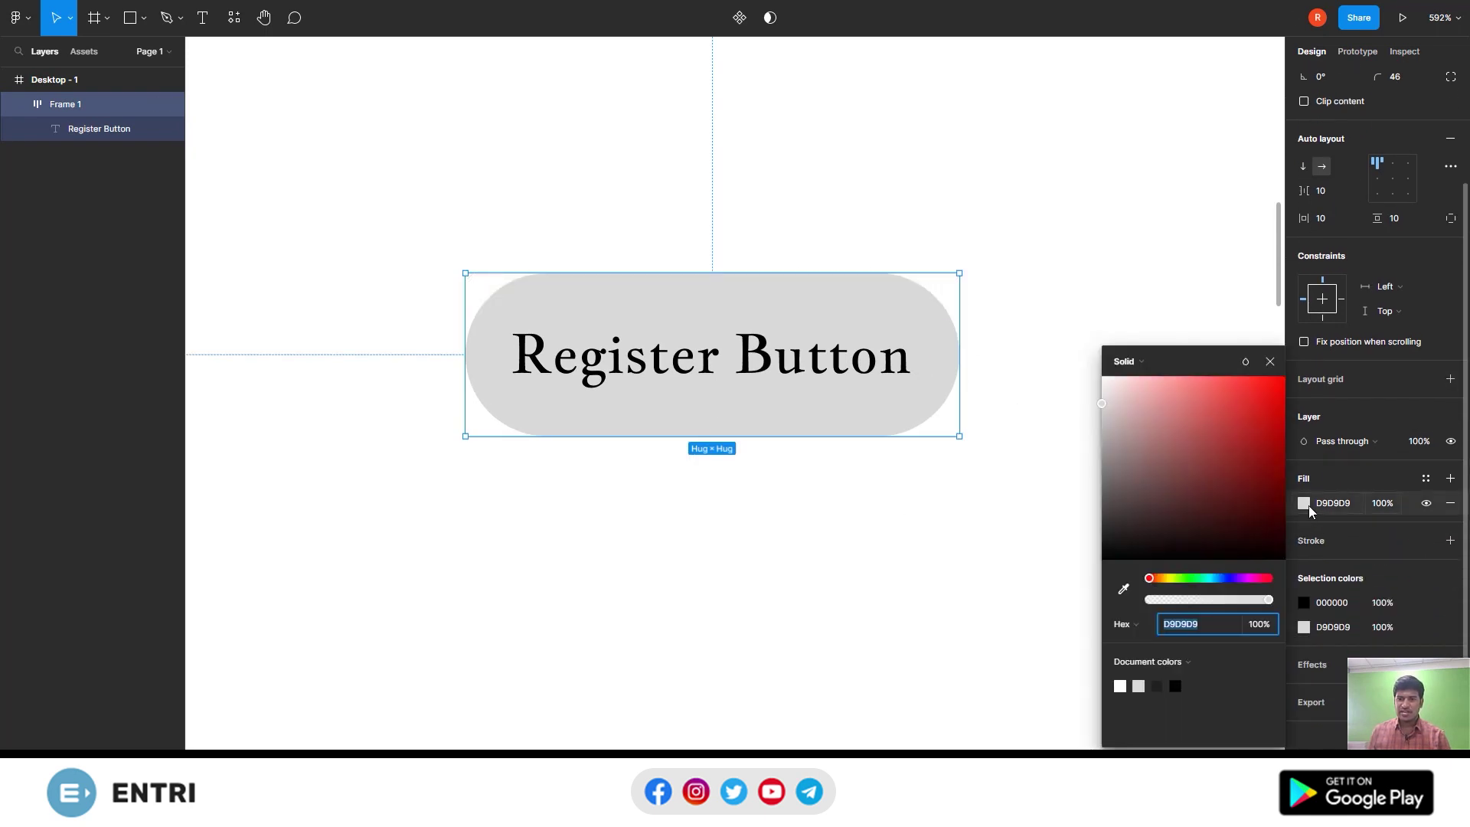
left_click(1126, 361)
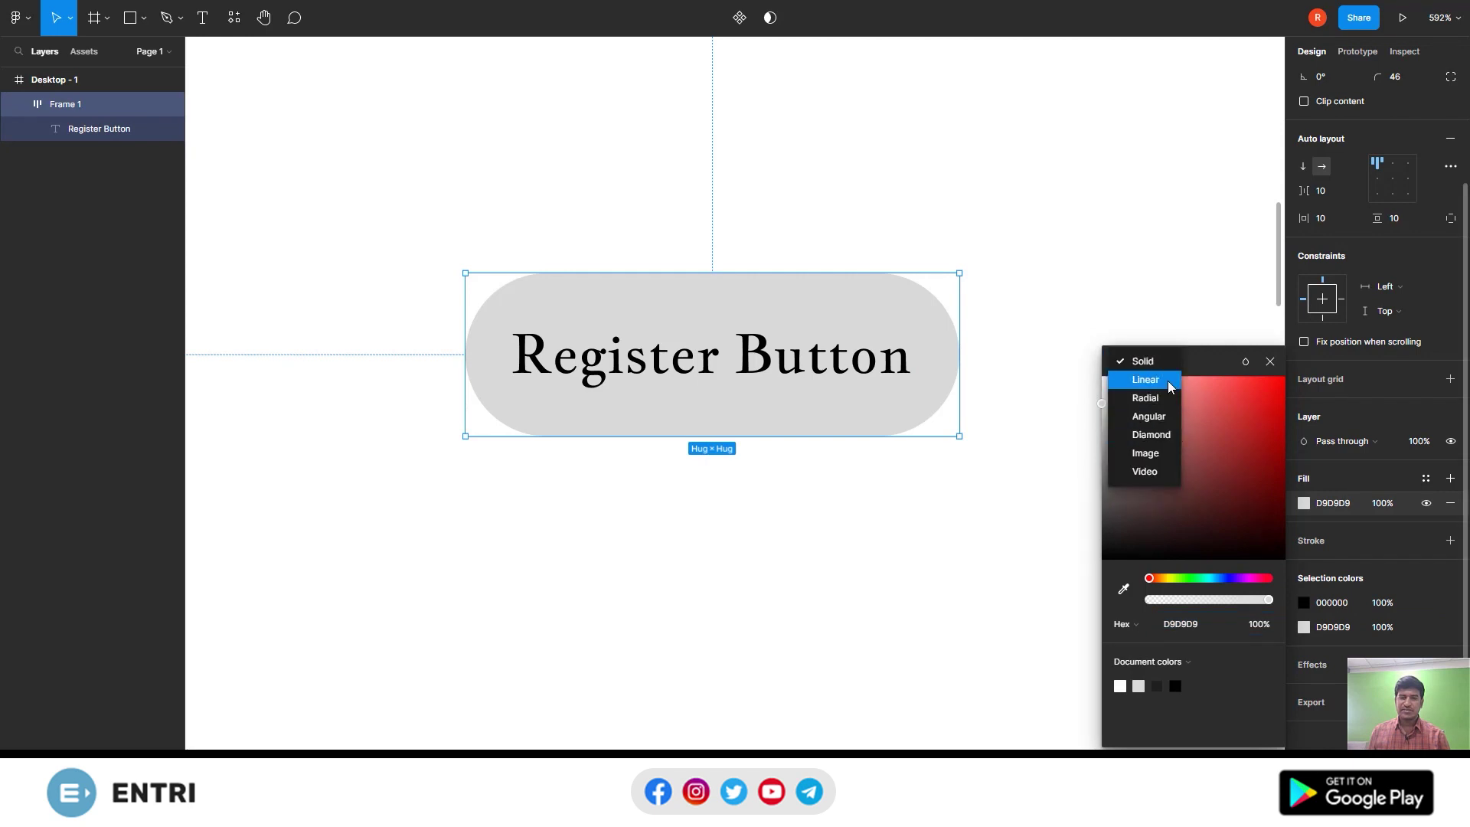
left_click(1164, 380)
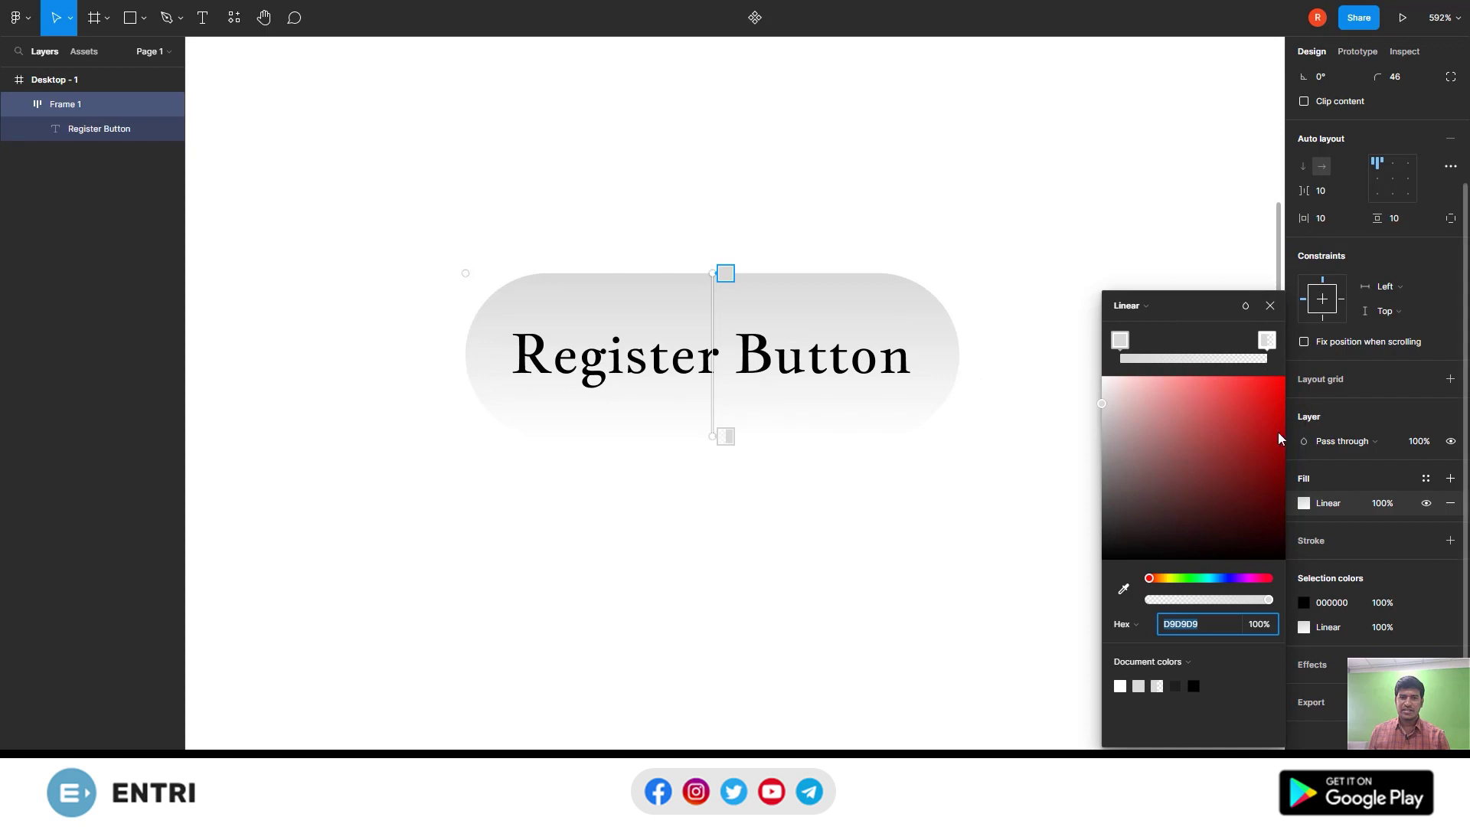
left_click_drag(1228, 470, 1331, 403)
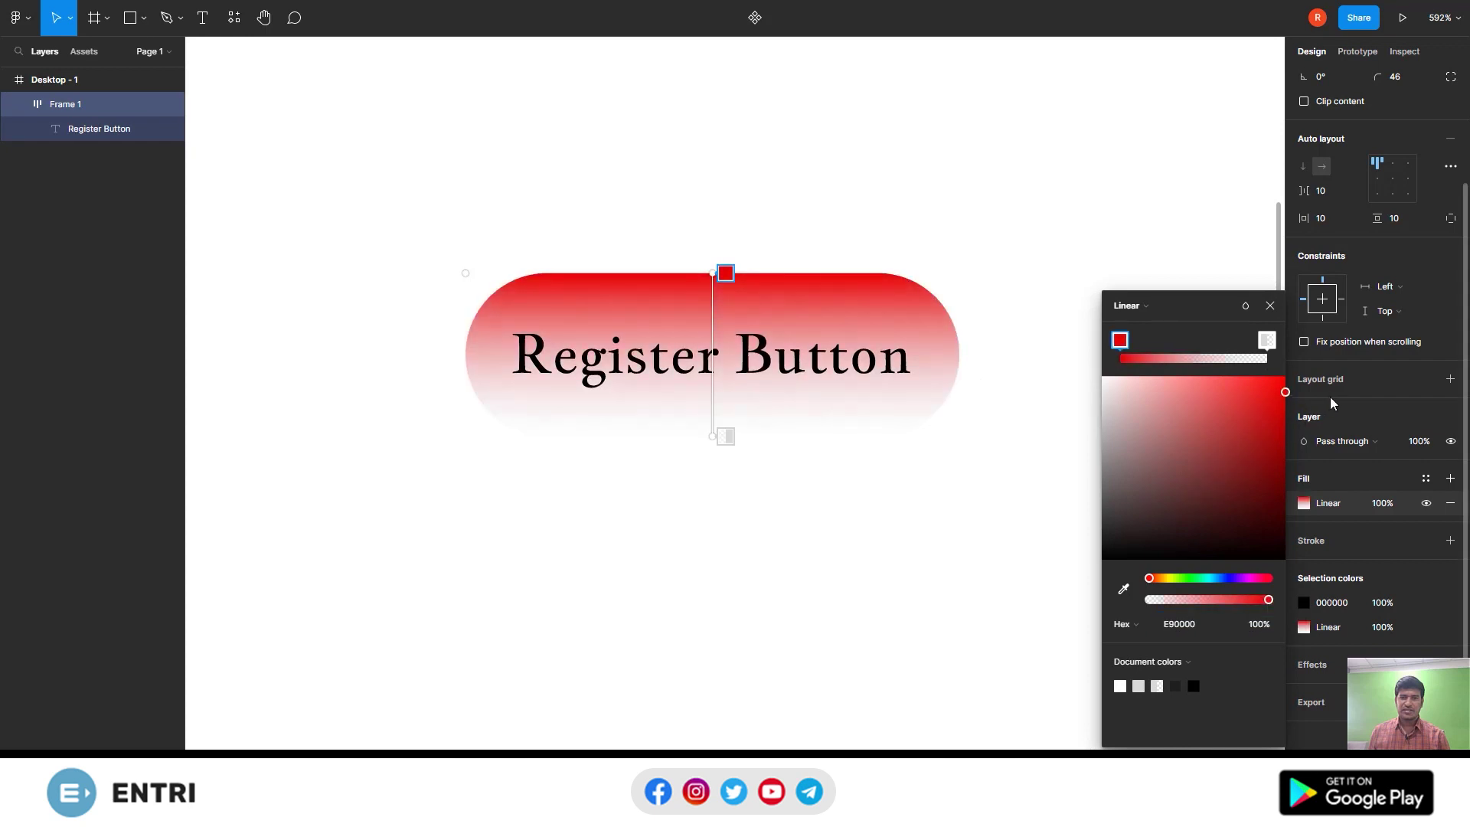
key("ctrl+z")
Set the bottom gradient stop to 100% opacity and deep red B91E1E
left_click(1267, 340)
left_click_drag(1123, 431, 1096, 534)
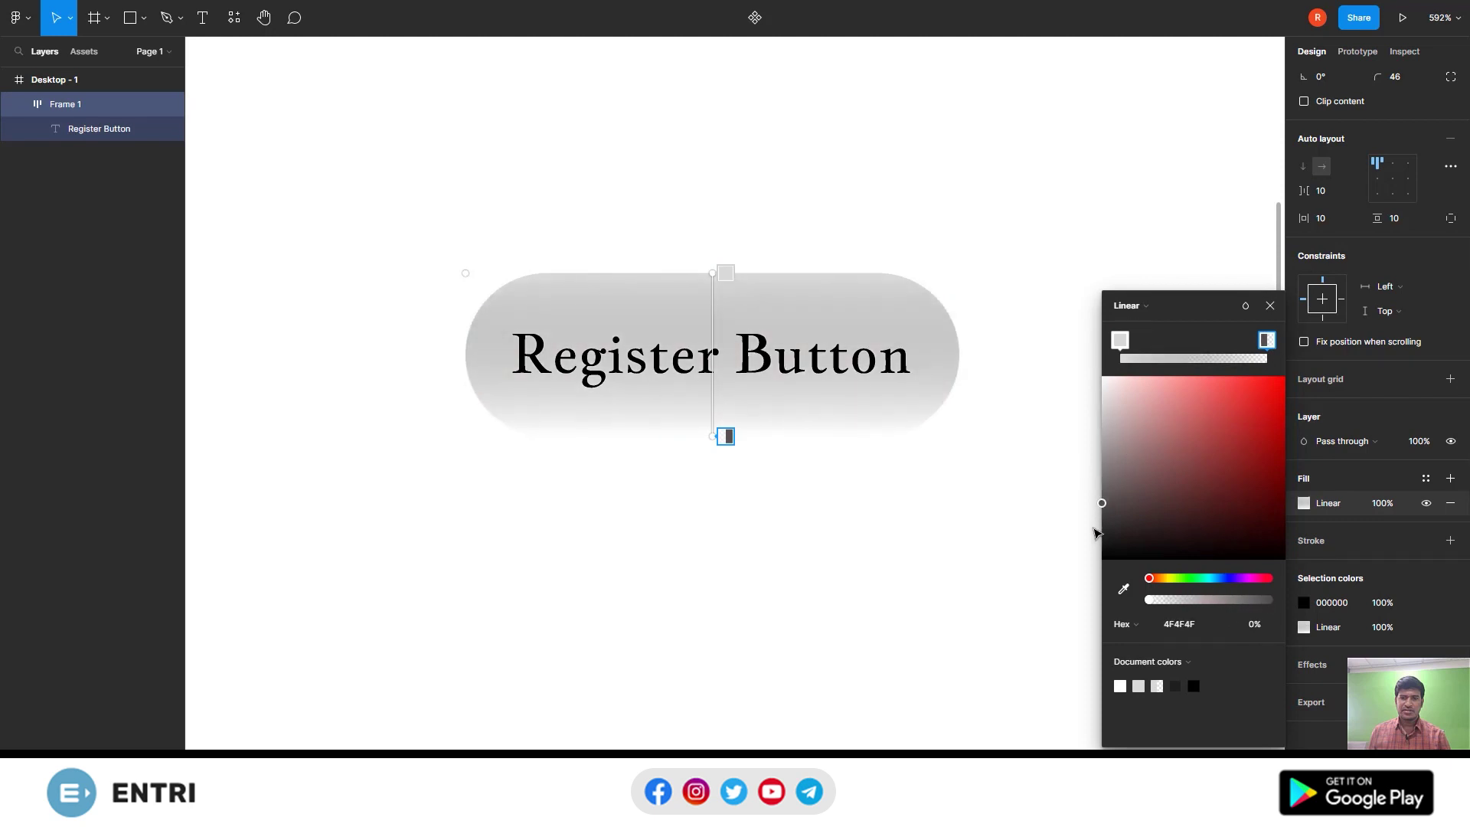
key("ctrl+z")
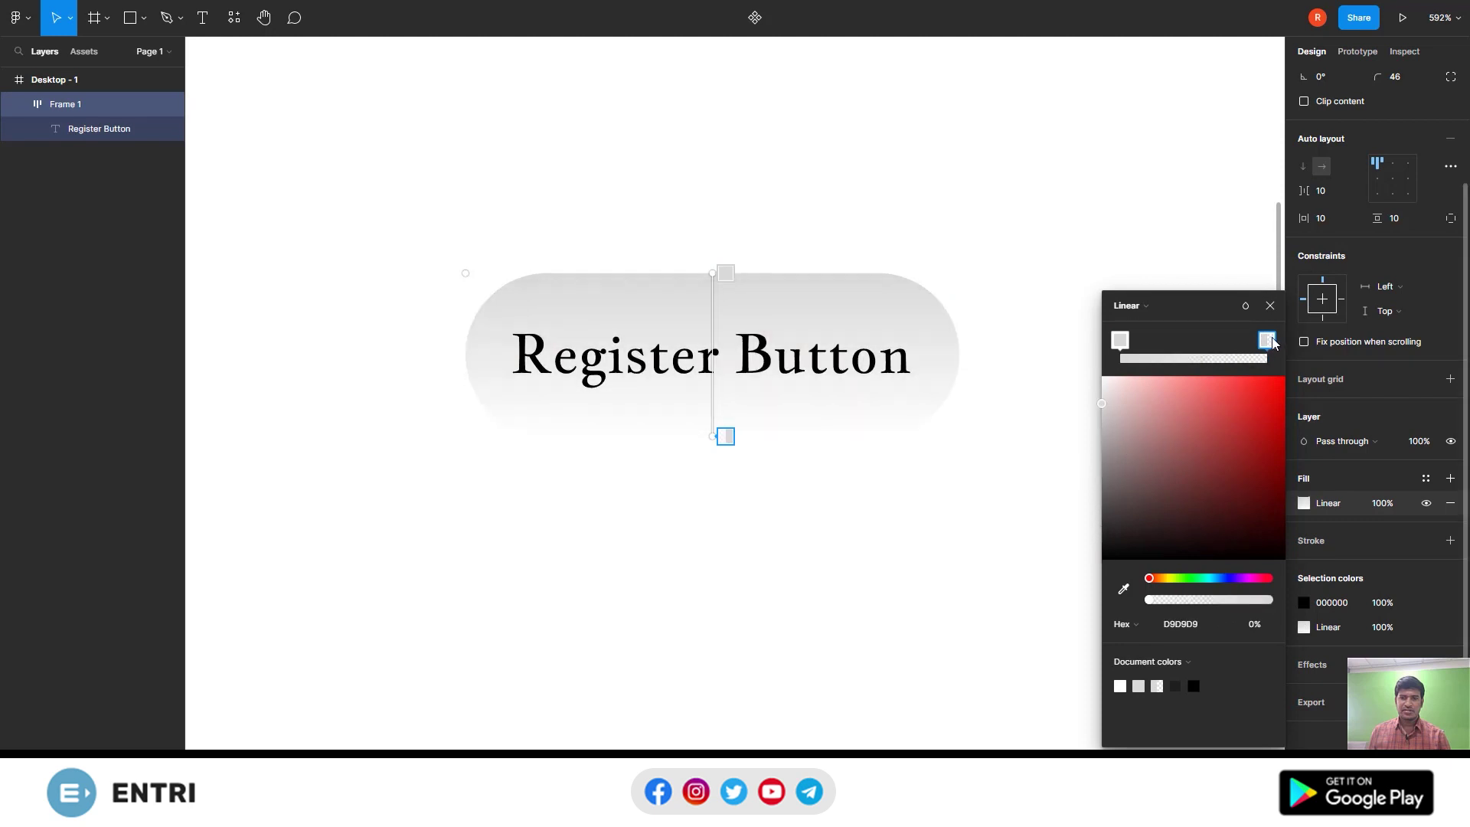
left_click(1256, 623)
type("67")
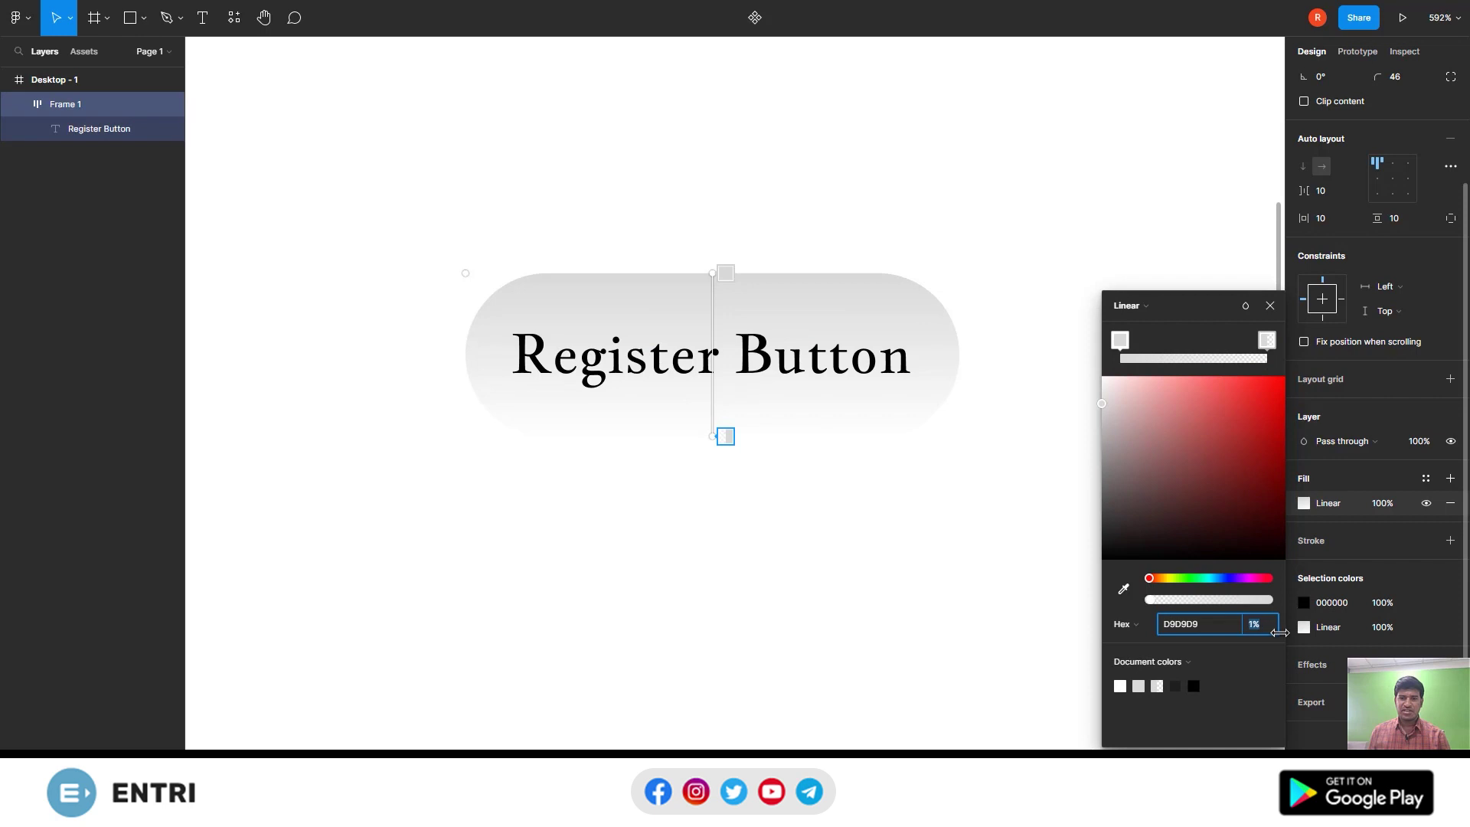
key("Return")
type("100")
key("Return")
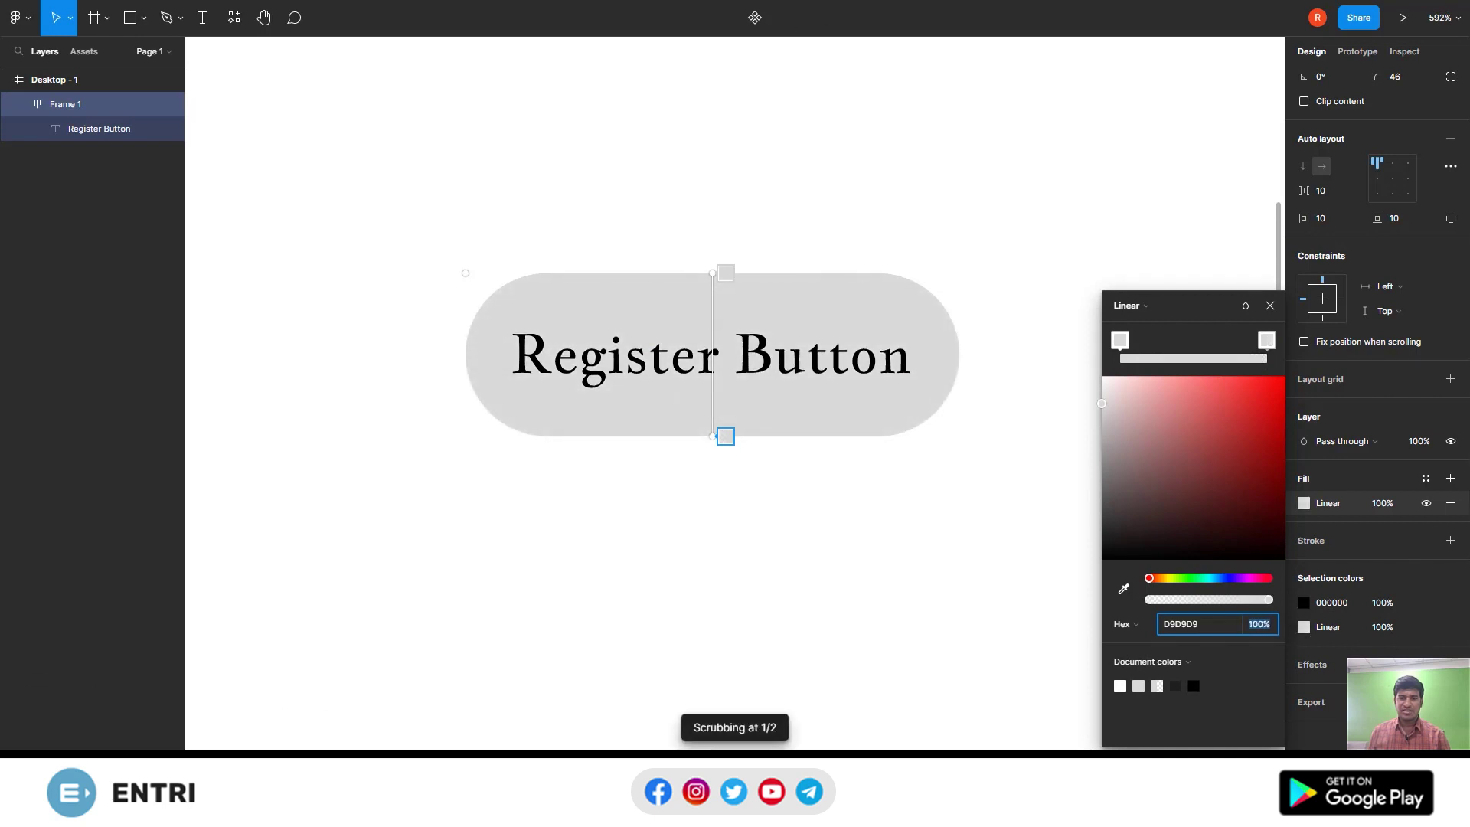
left_click_drag(1106, 425, 1120, 468)
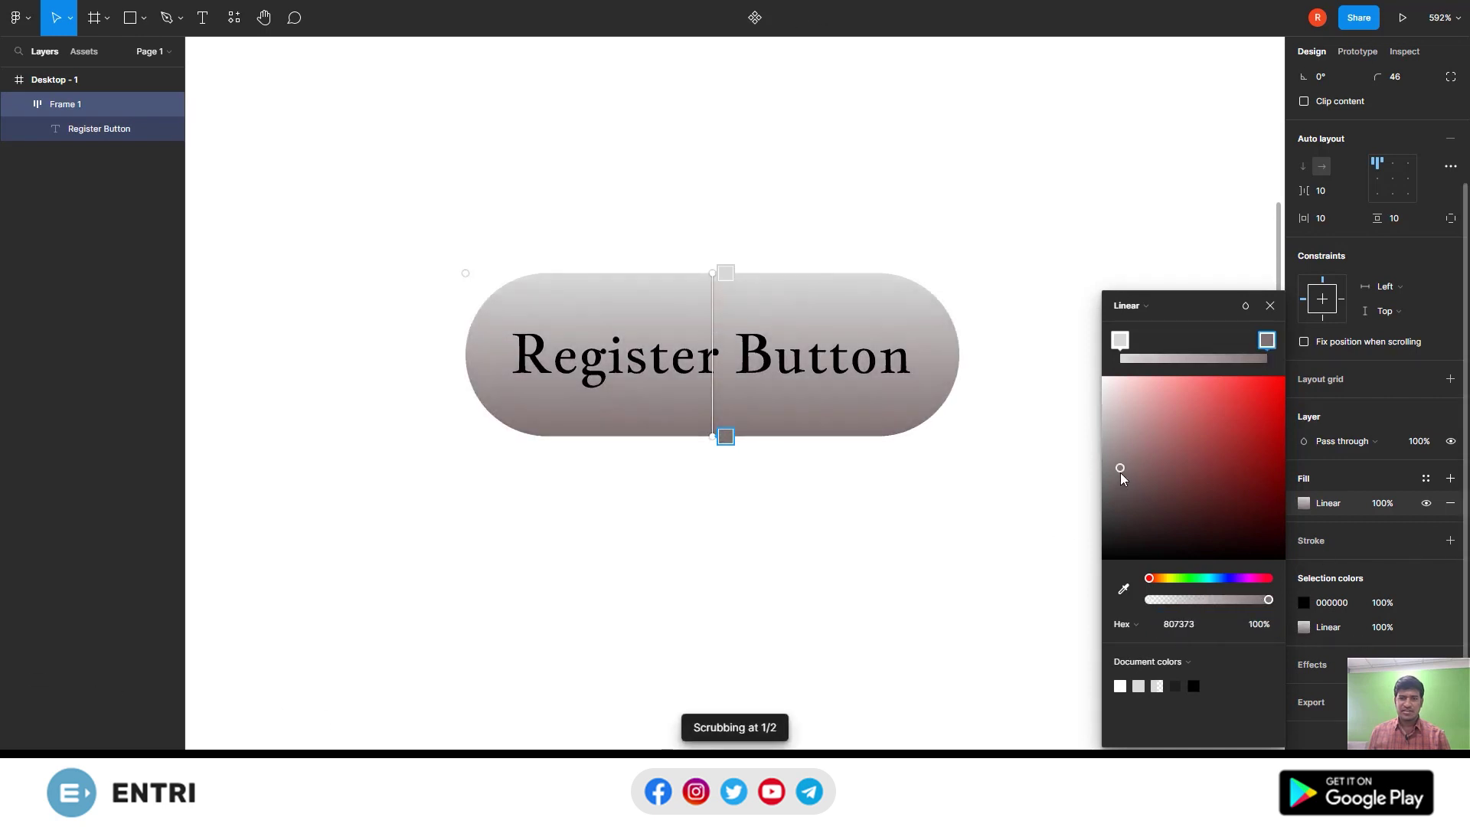
left_click_drag(1209, 456, 1256, 427)
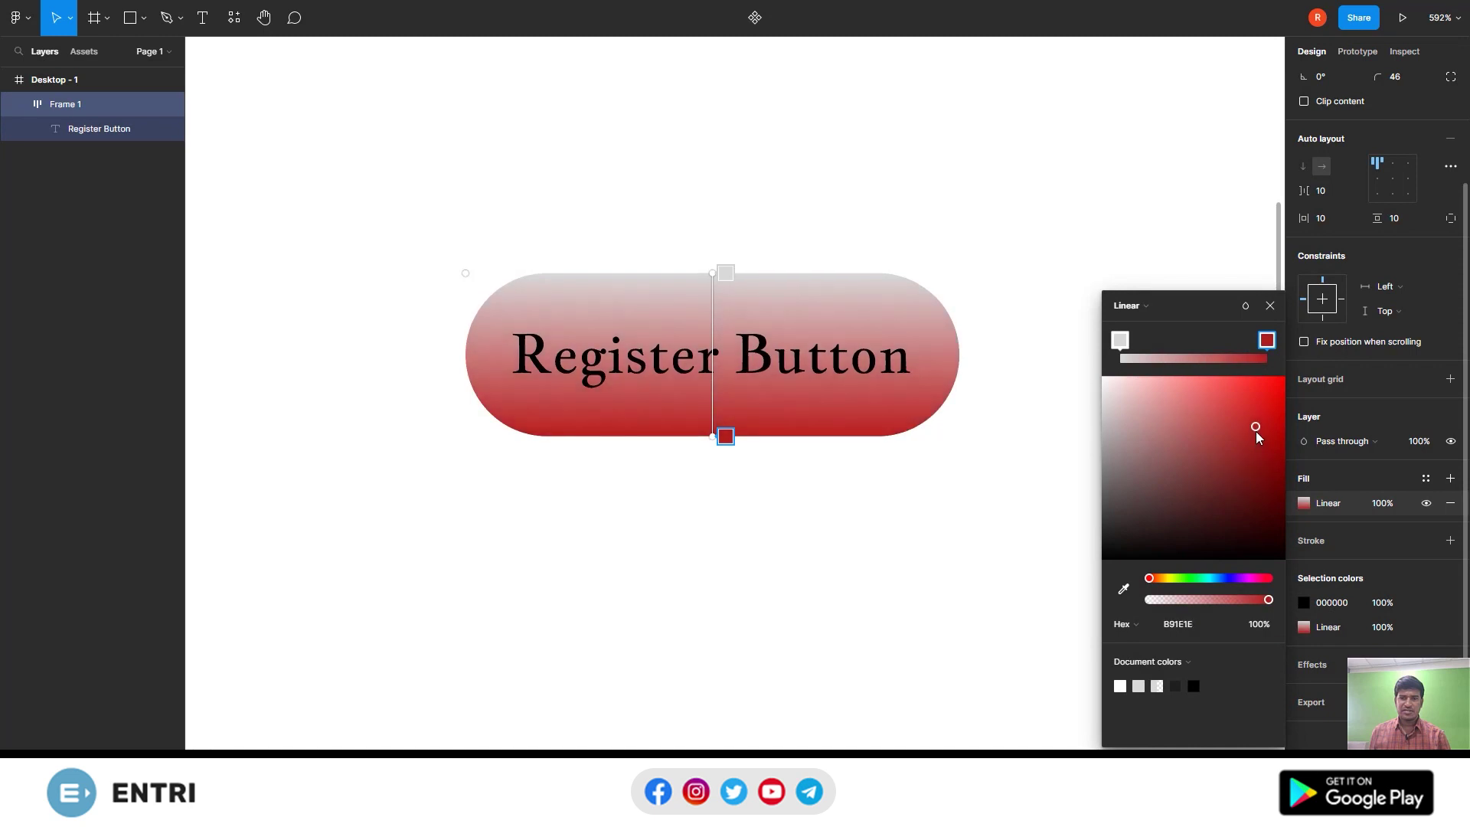
Close the gradient editor and deselect the button frame
left_click(1270, 306)
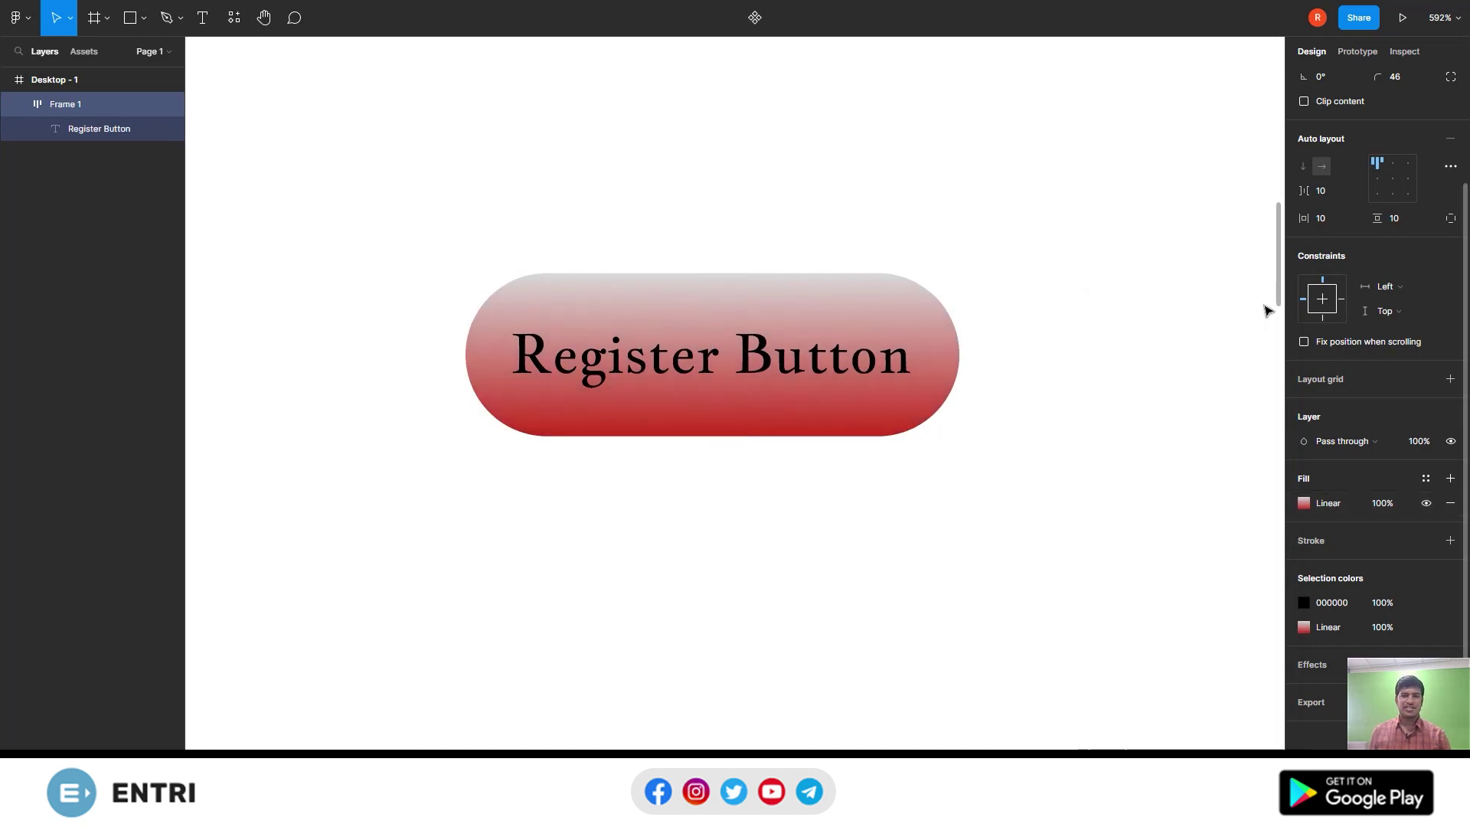
left_click(926, 189)
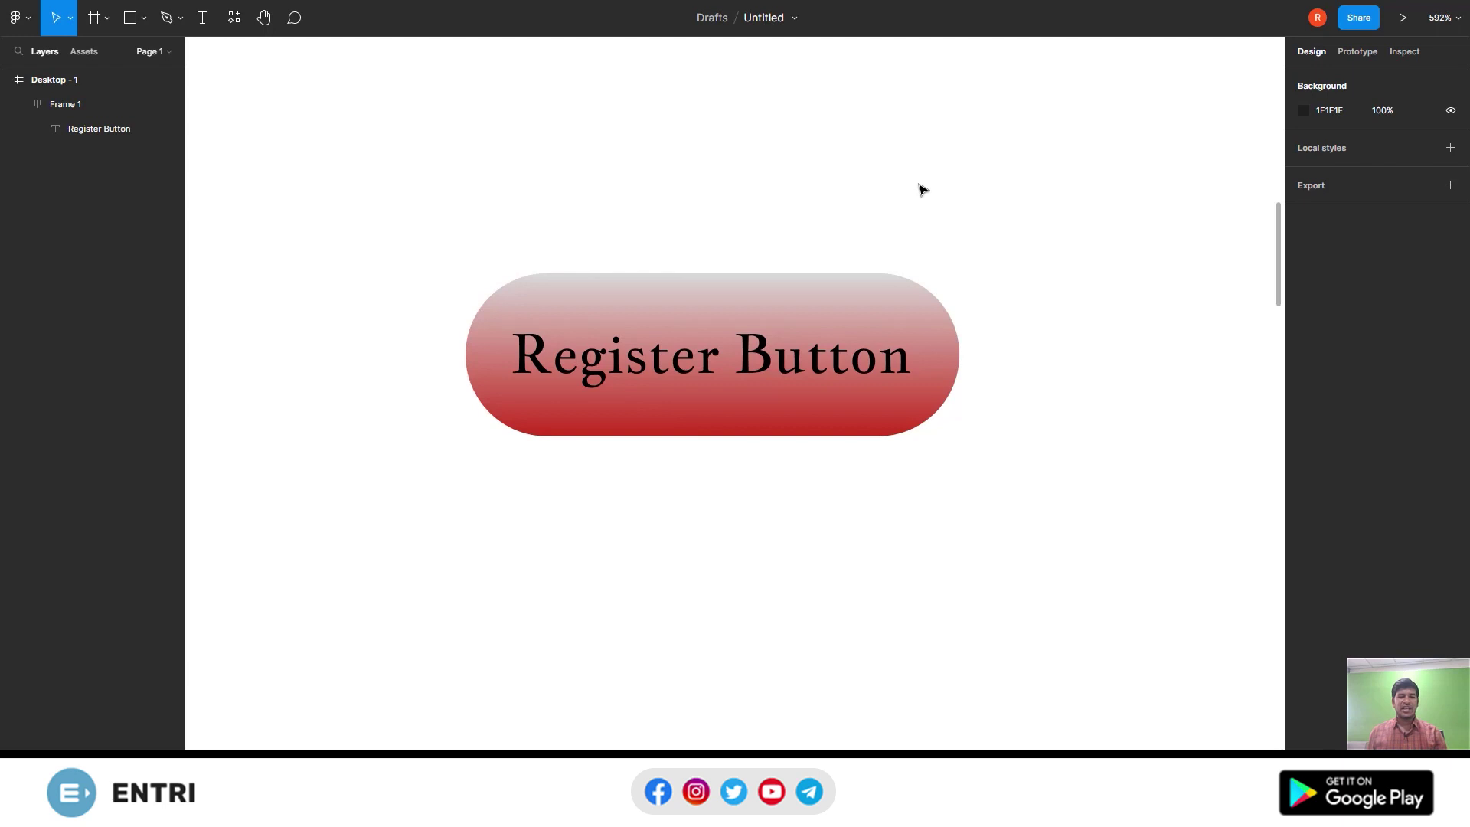
right_click(914, 183)
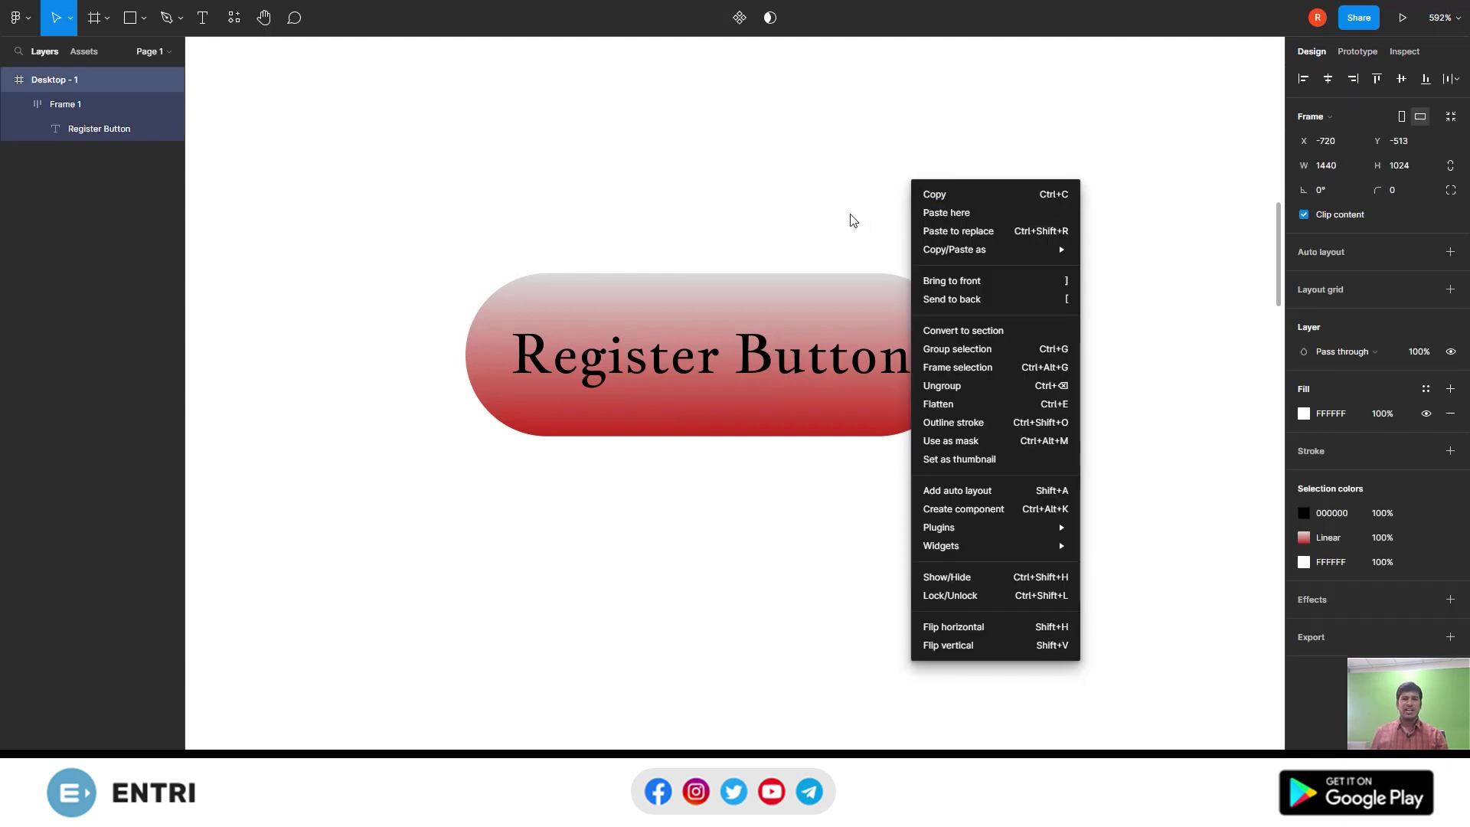
left_click(852, 221)
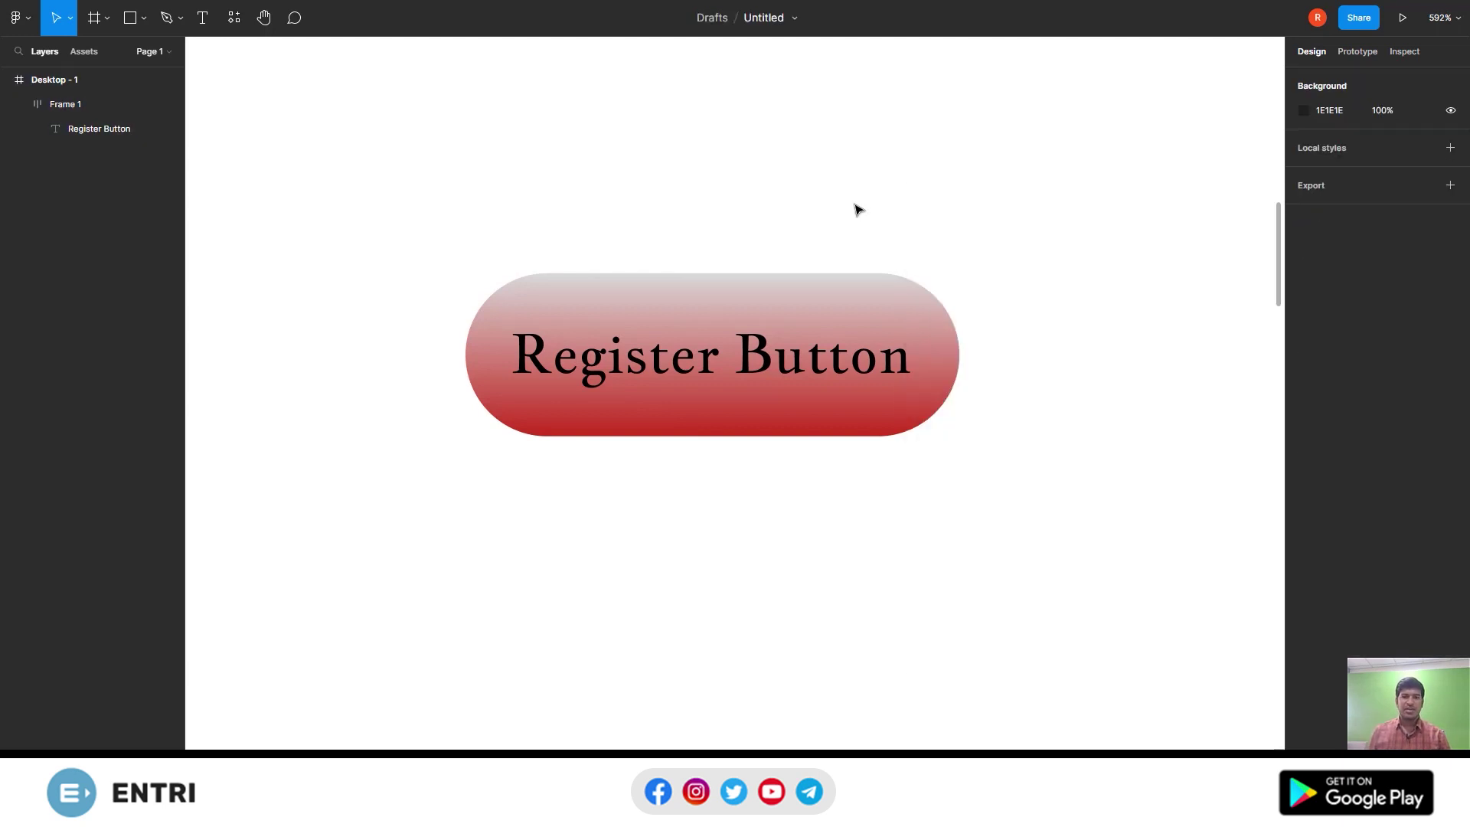
Review Frame 1's generated CSS in the Inspect tab before moving to VS Code
left_click(69, 103)
left_click(1404, 51)
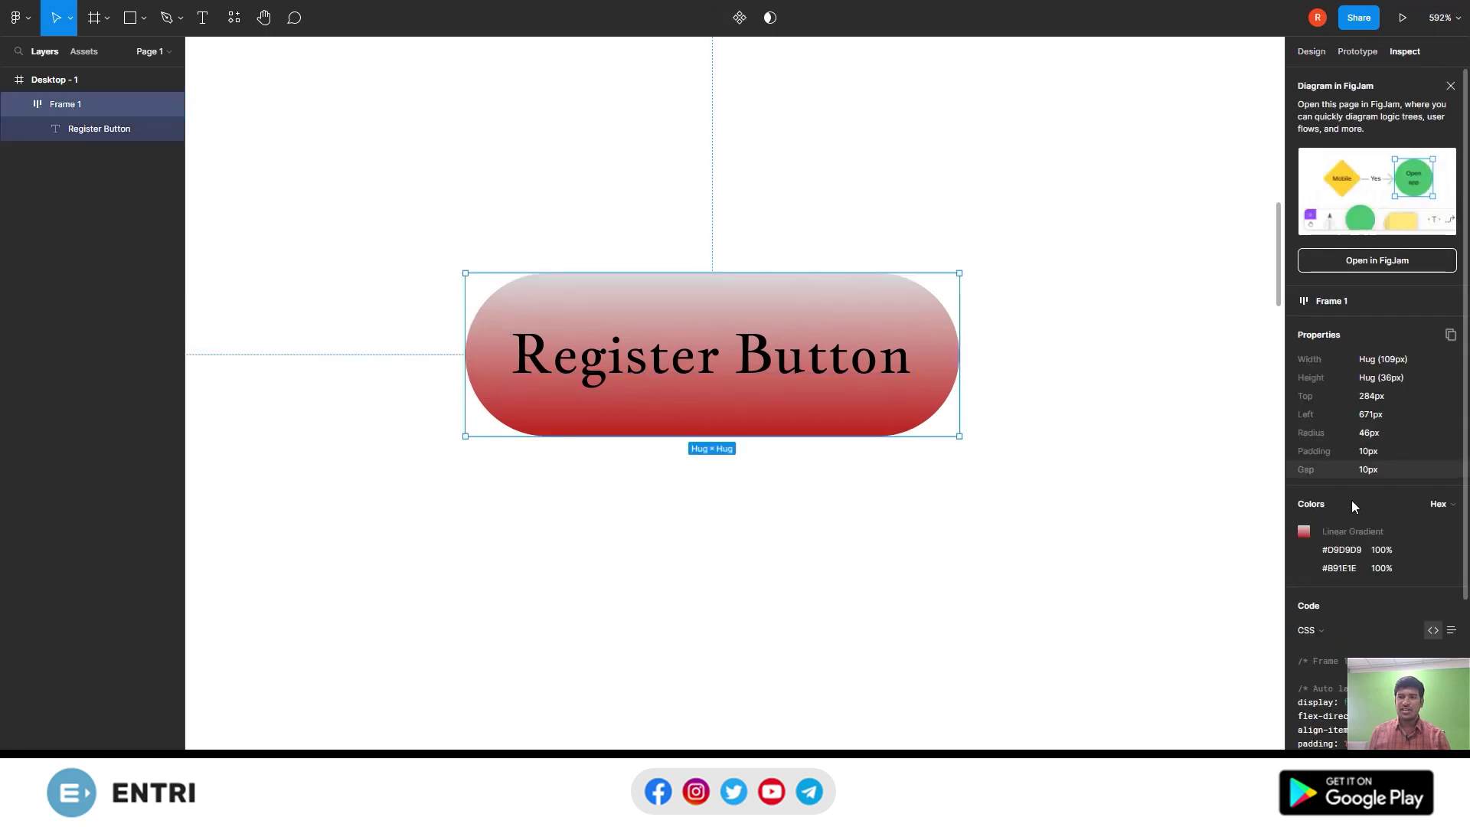
scroll(1368, 600, "down", 3)
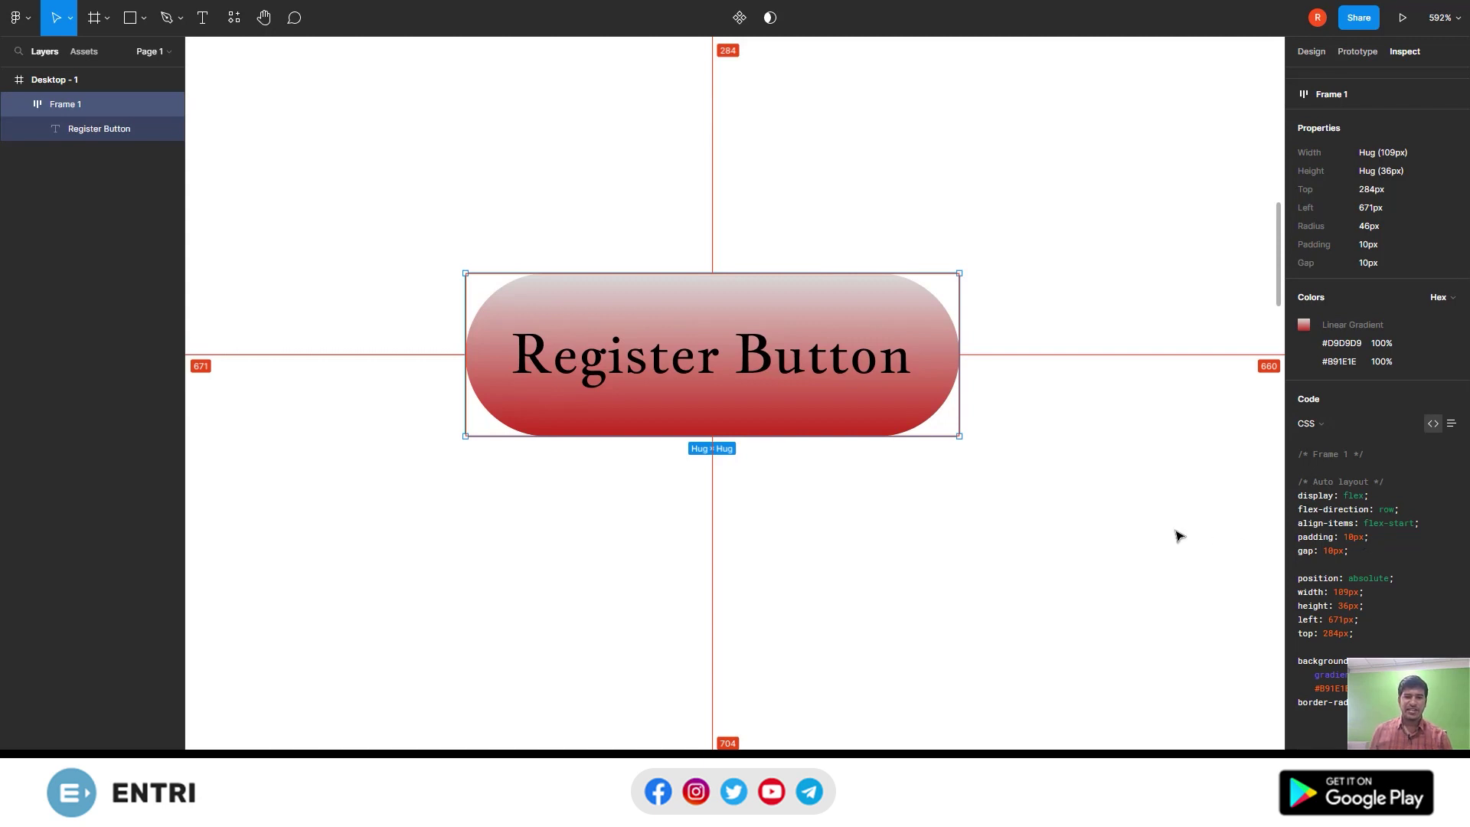
key("alt+Tab")
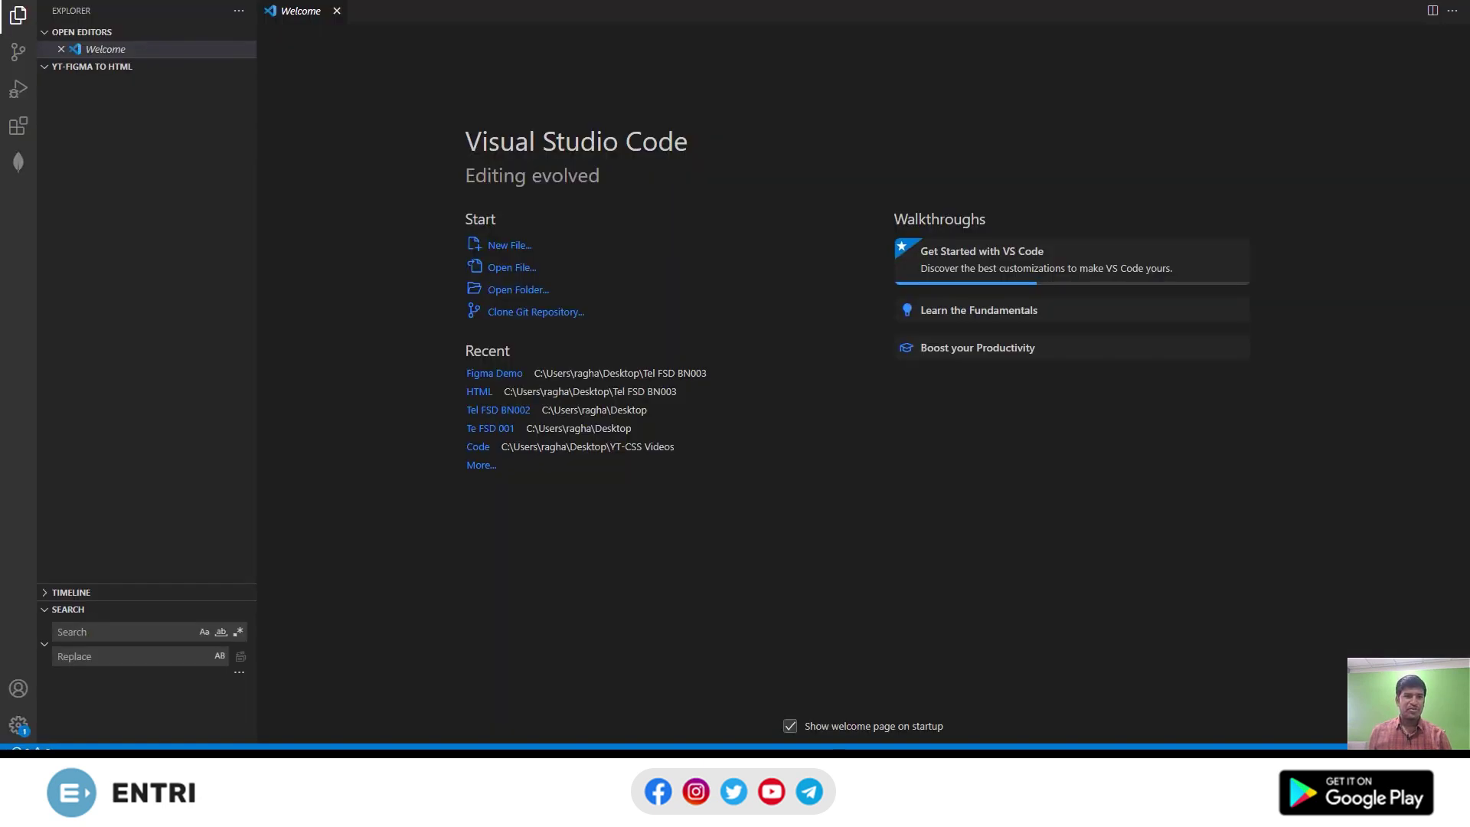
Create index.html and serve it with Live Server in the browser
mouse_move(126, 71)
left_click(190, 68)
type("inde")
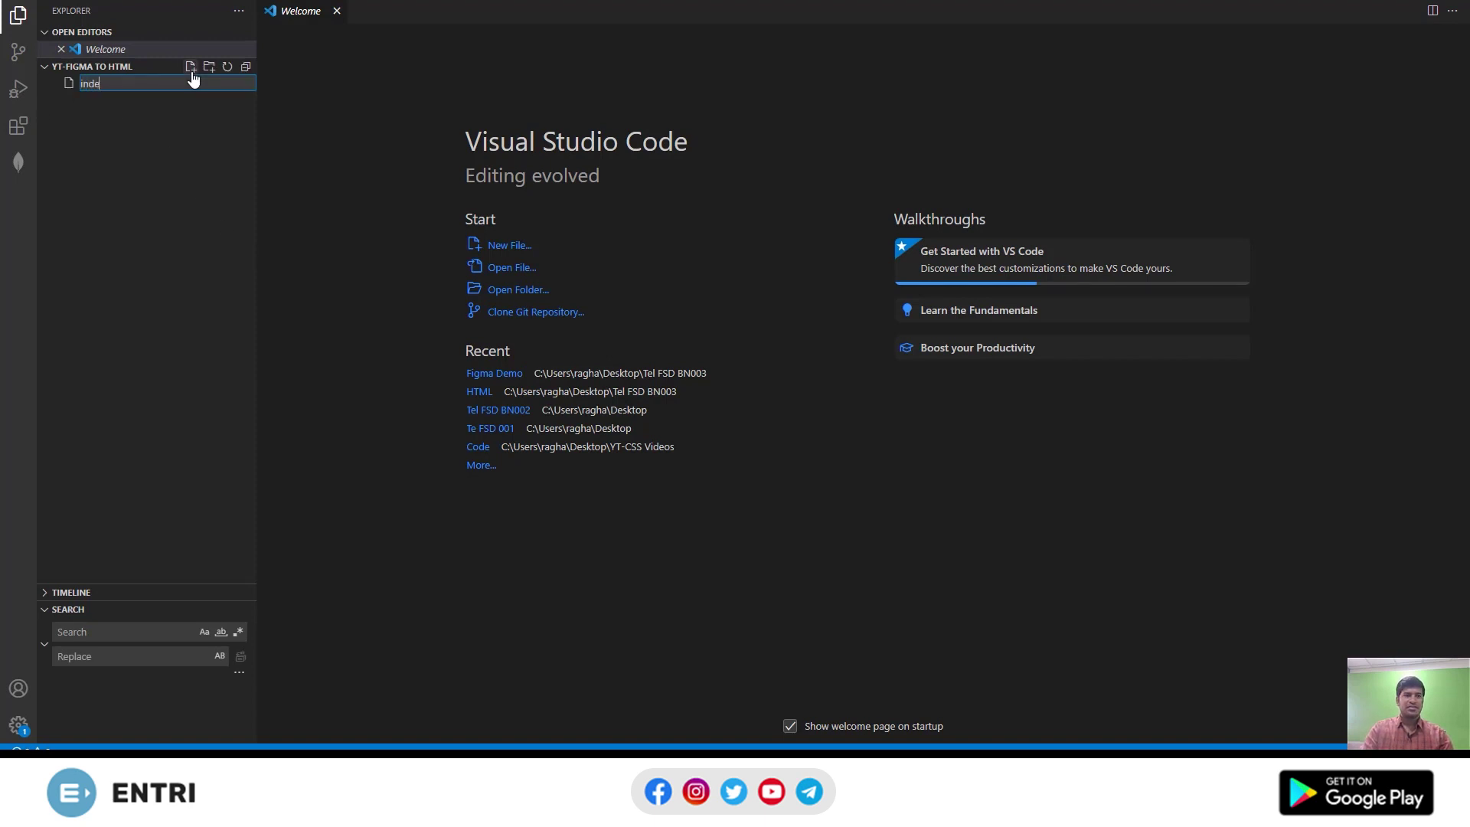
type("x.html")
key("Return")
right_click(445, 170)
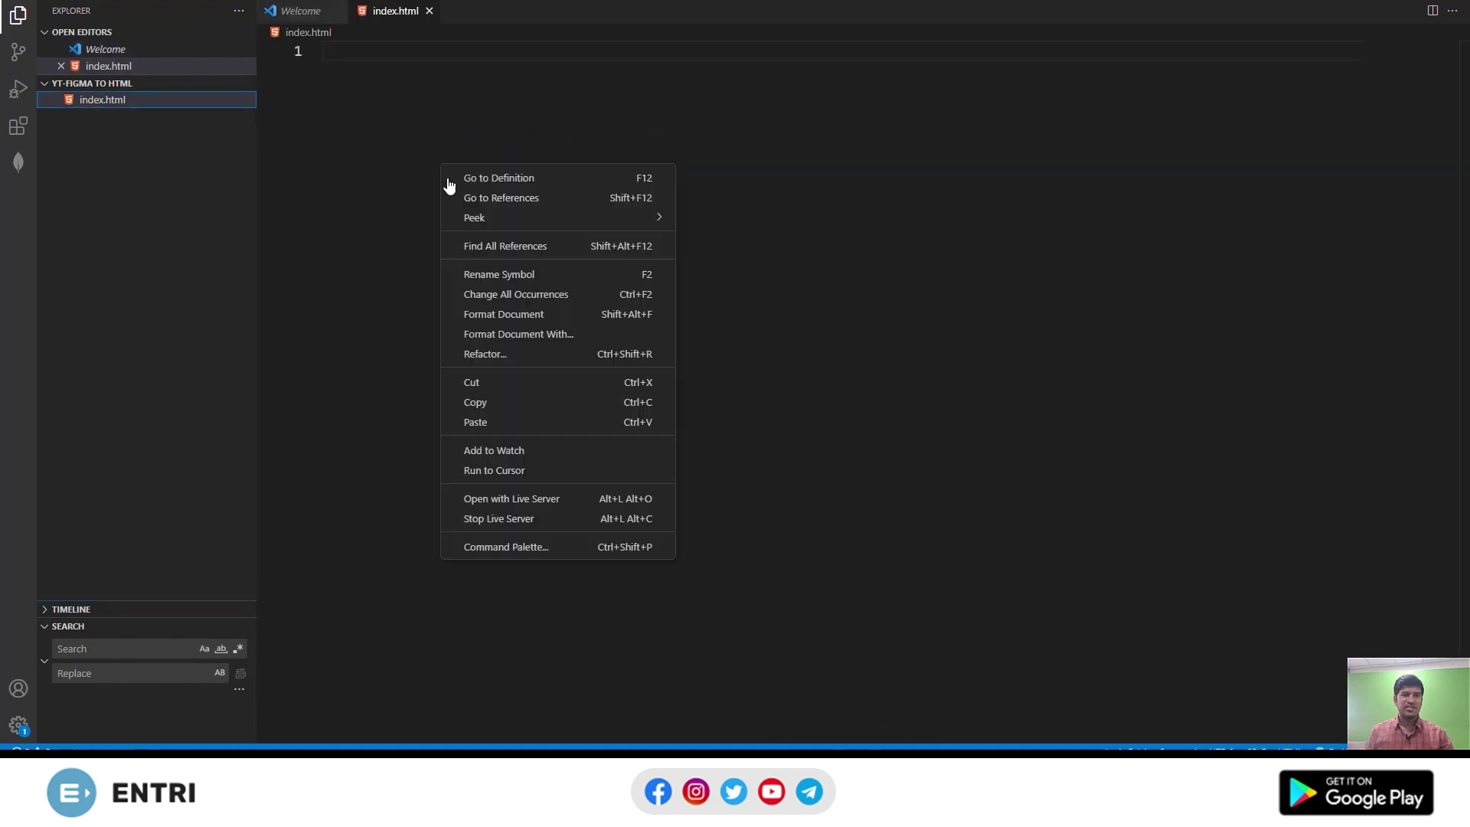
left_click(625, 504)
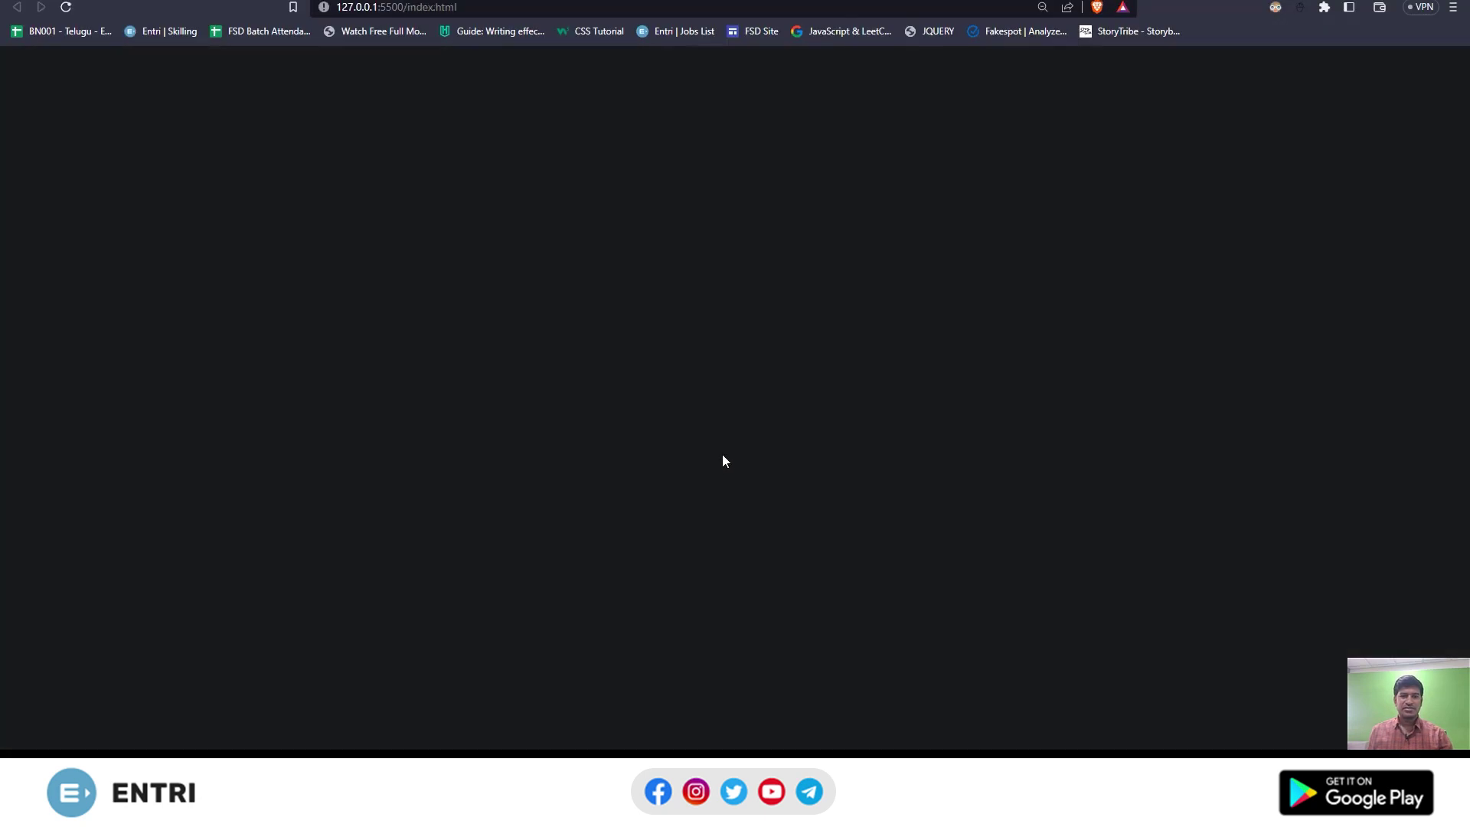
key("alt+Tab")
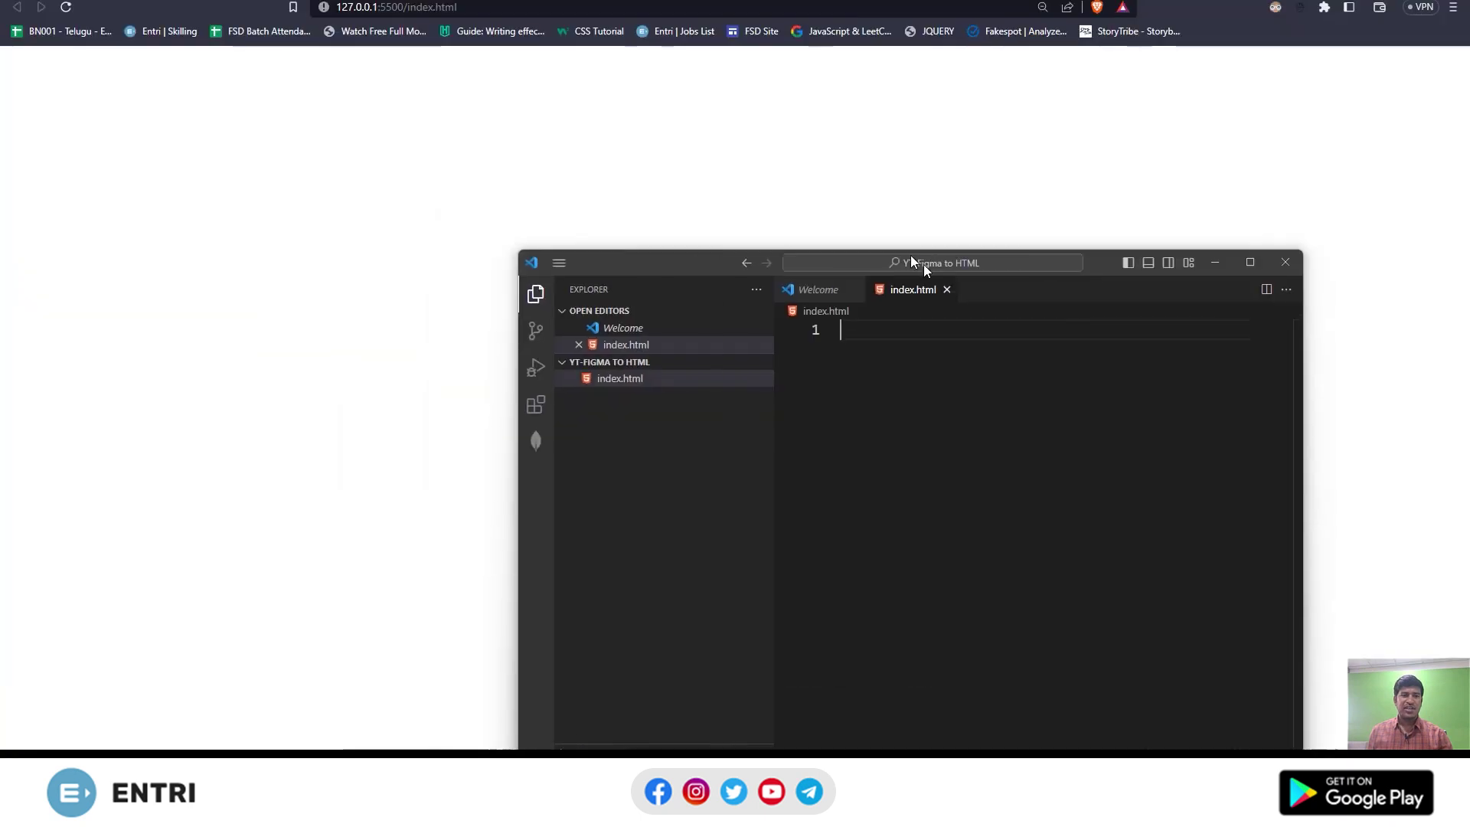
left_click_drag(911, 255, 906, 204)
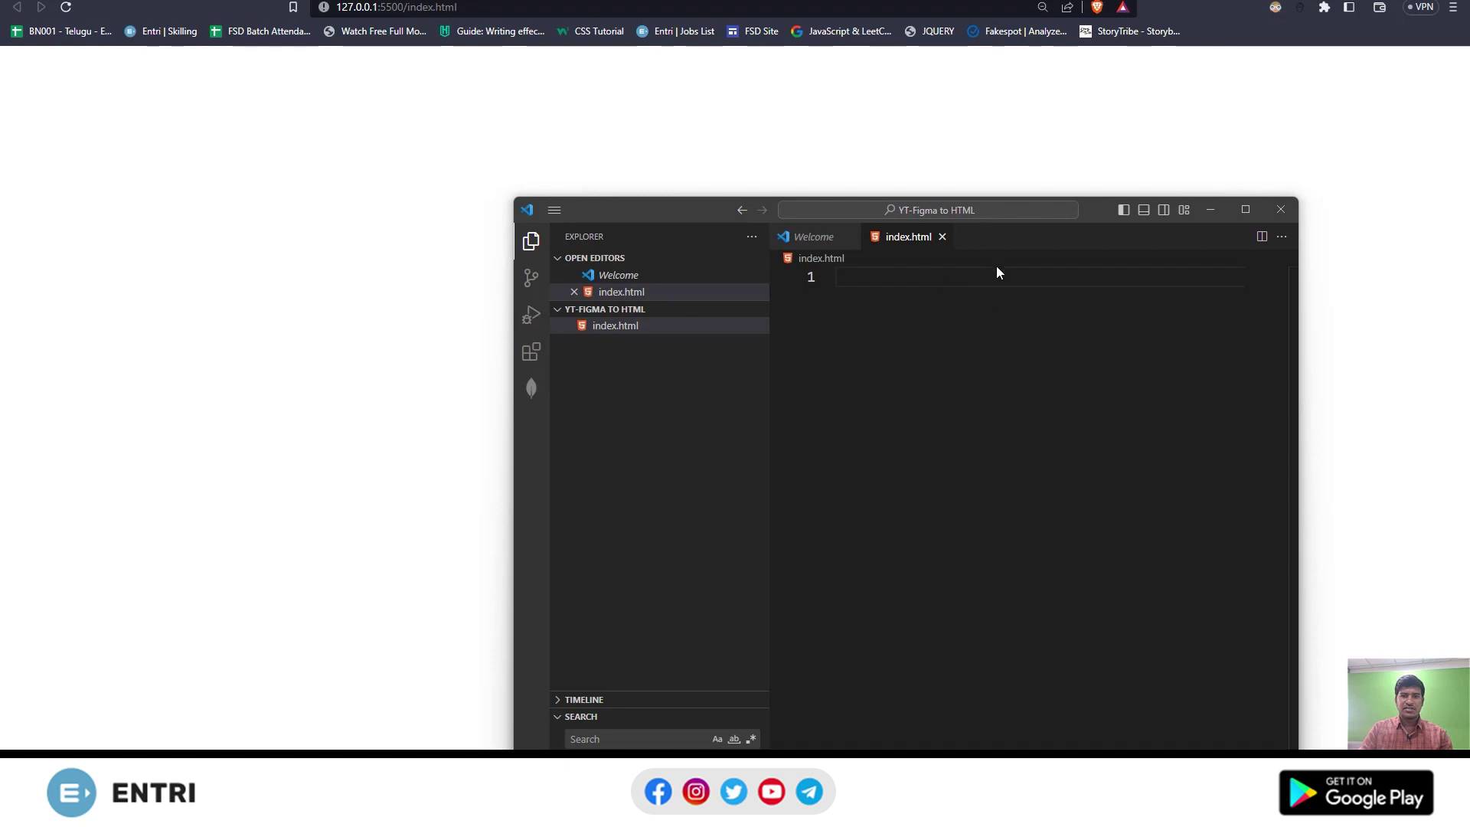
Insert the HTML boilerplate with an empty button element in the body
type("!")
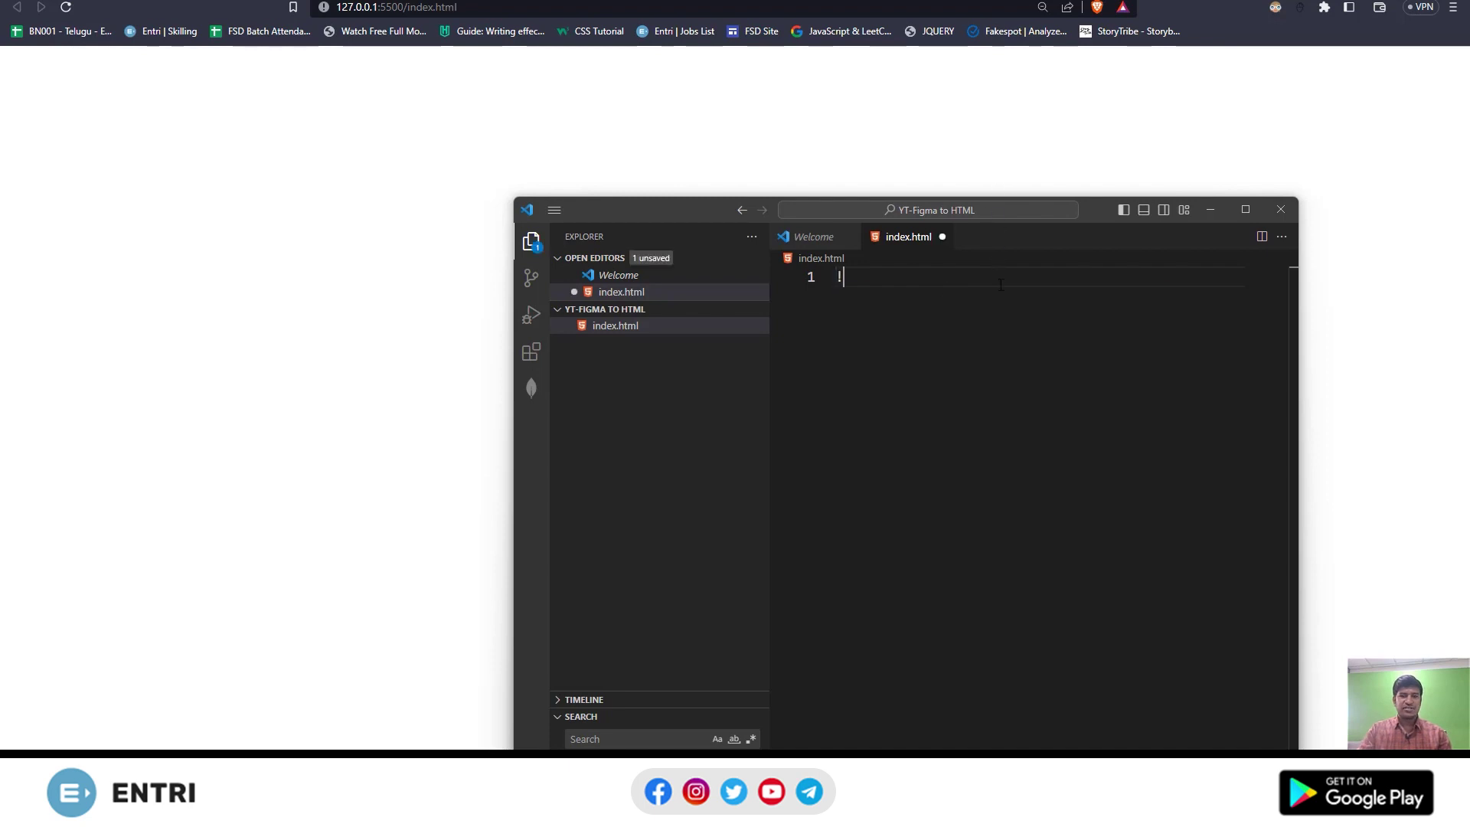
key("Return")
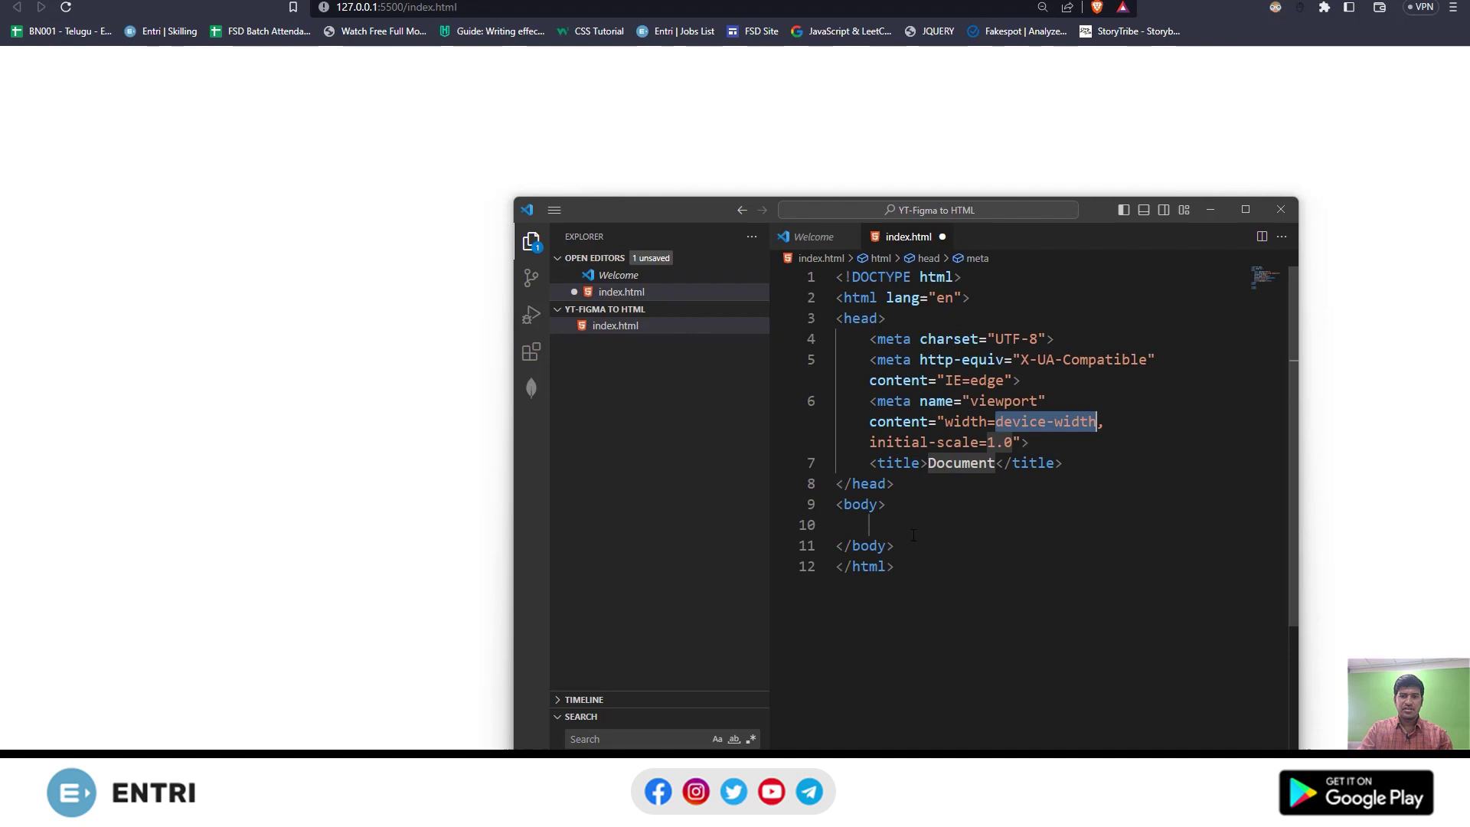
type("bu")
key("Return")
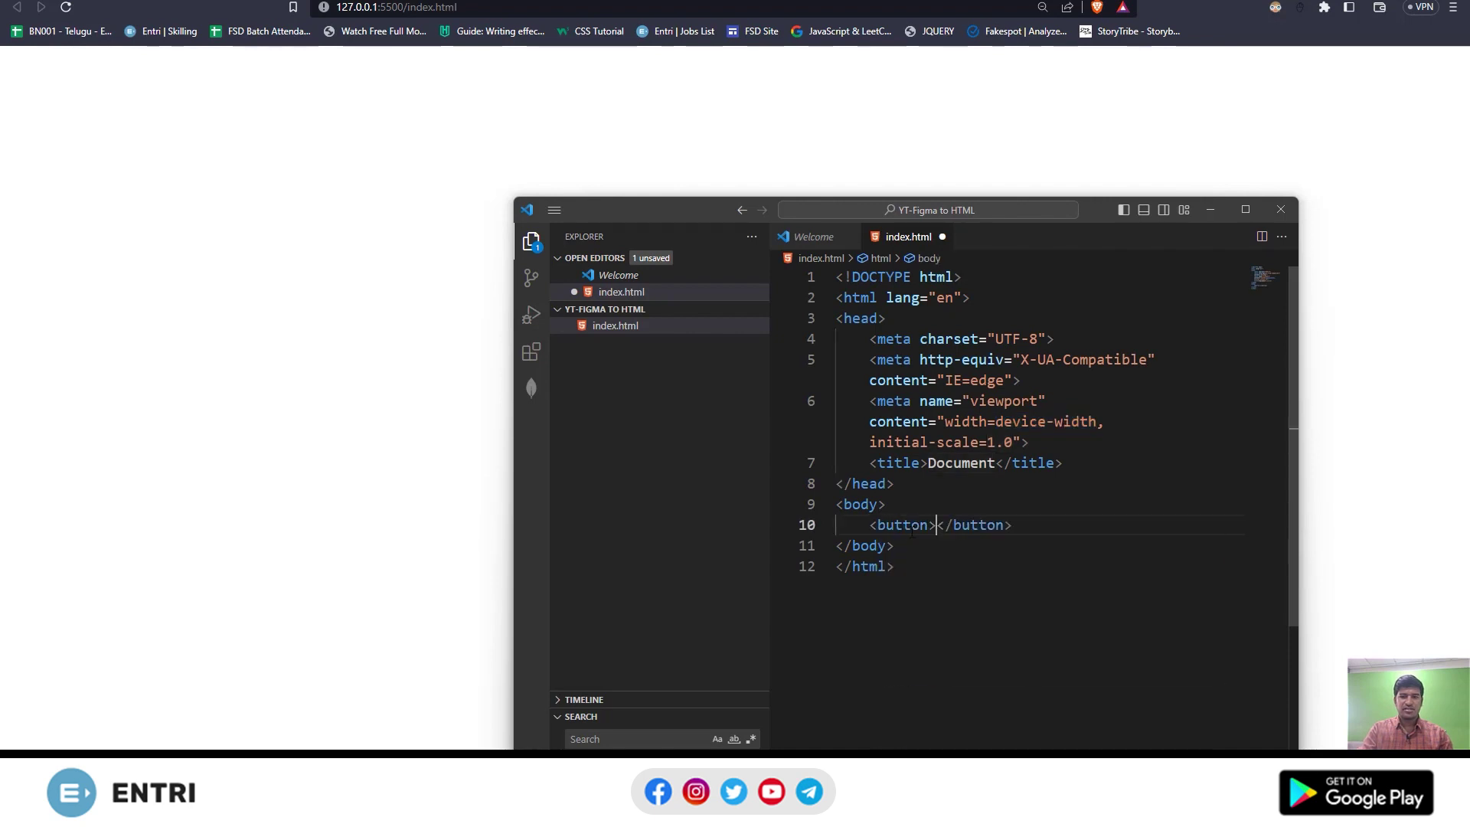
type("Click")
key("BackSpace")
key("BackSpace")
key("BackSpace")
key("BackSpace")
key("BackSpace")
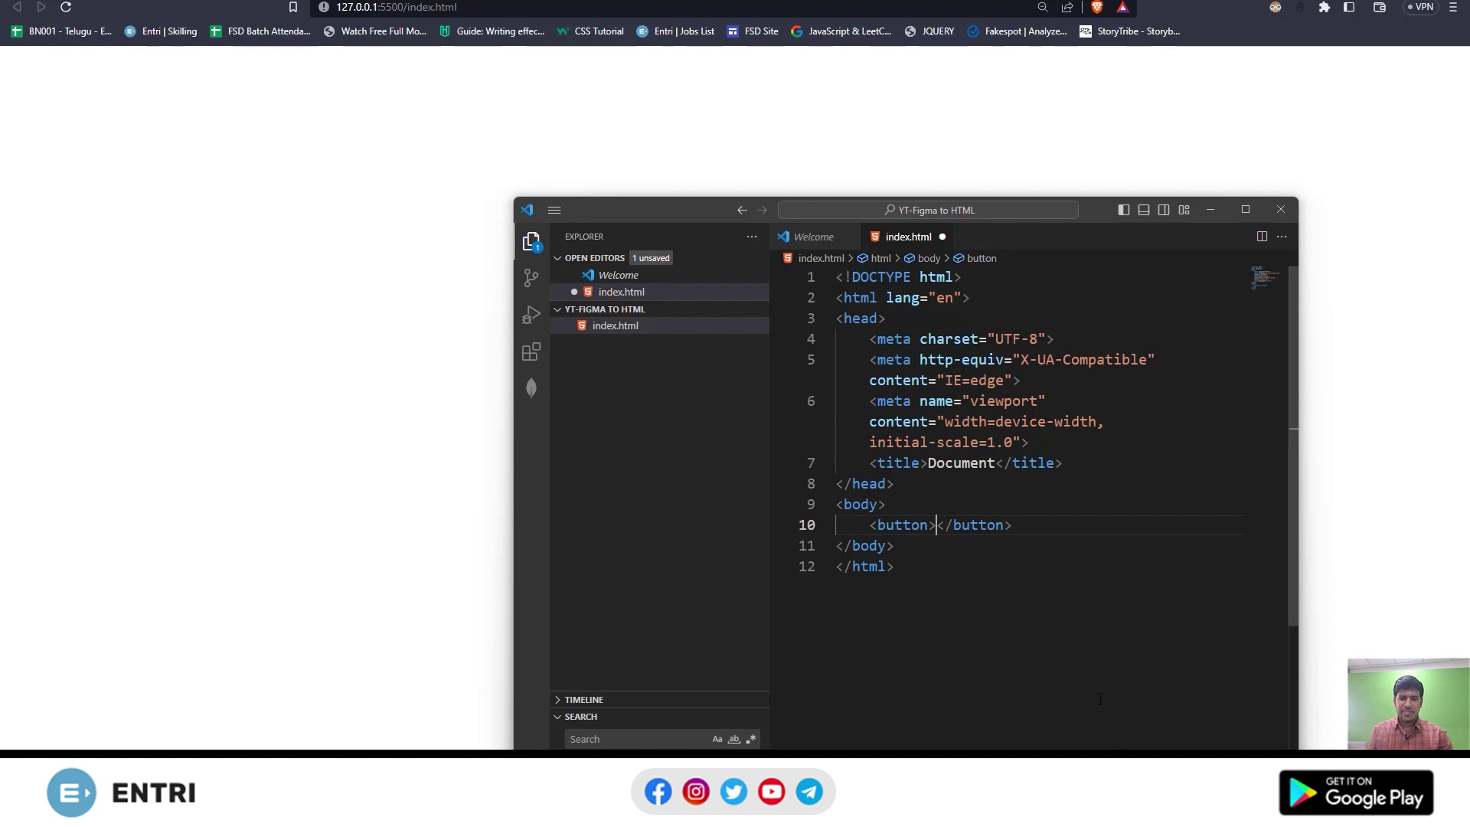
Label the button 'Register Button', save with Ctrl+S, and show the browser
key("alt+Tab")
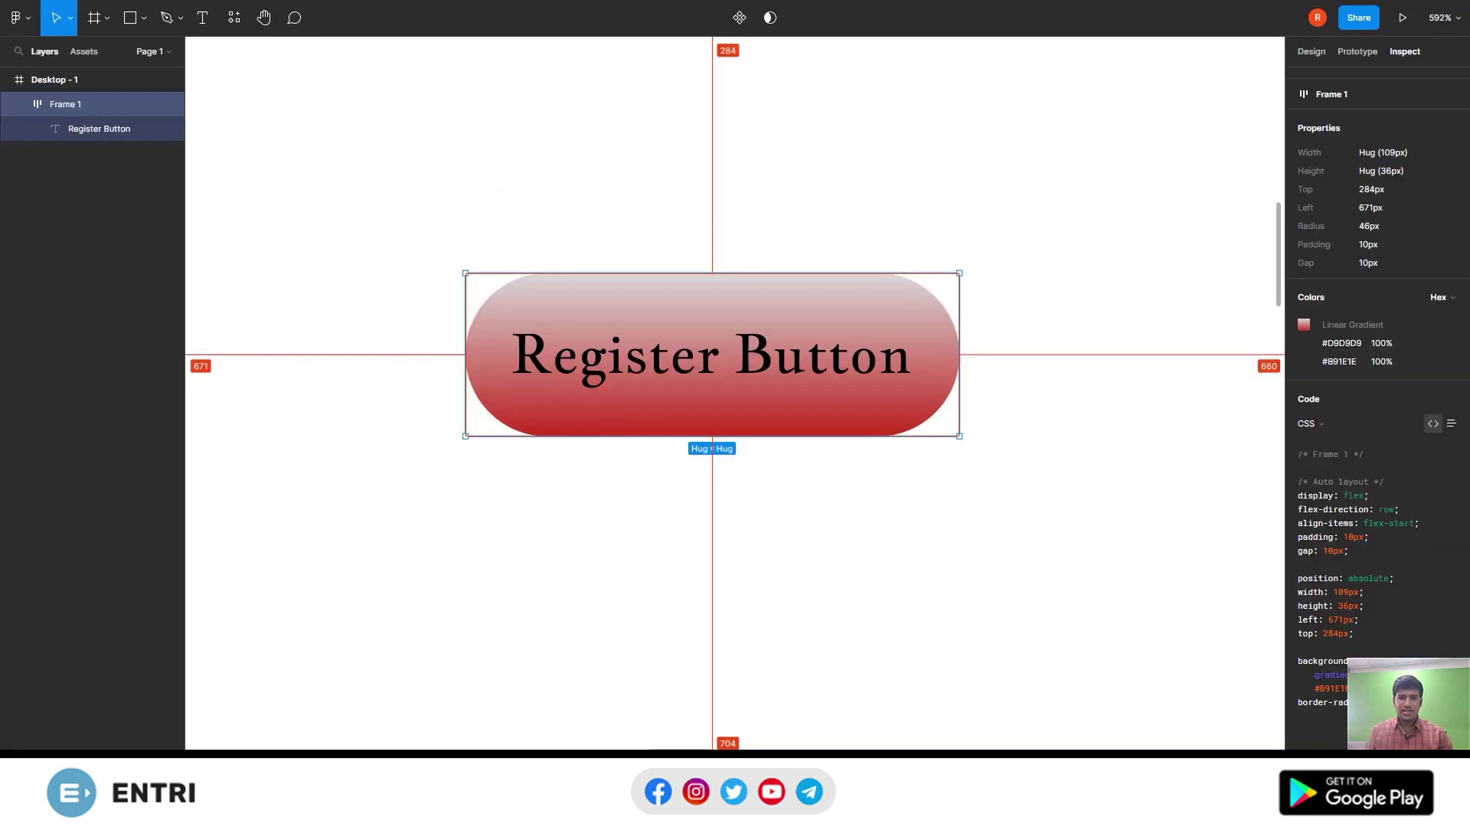
key("alt+Tab")
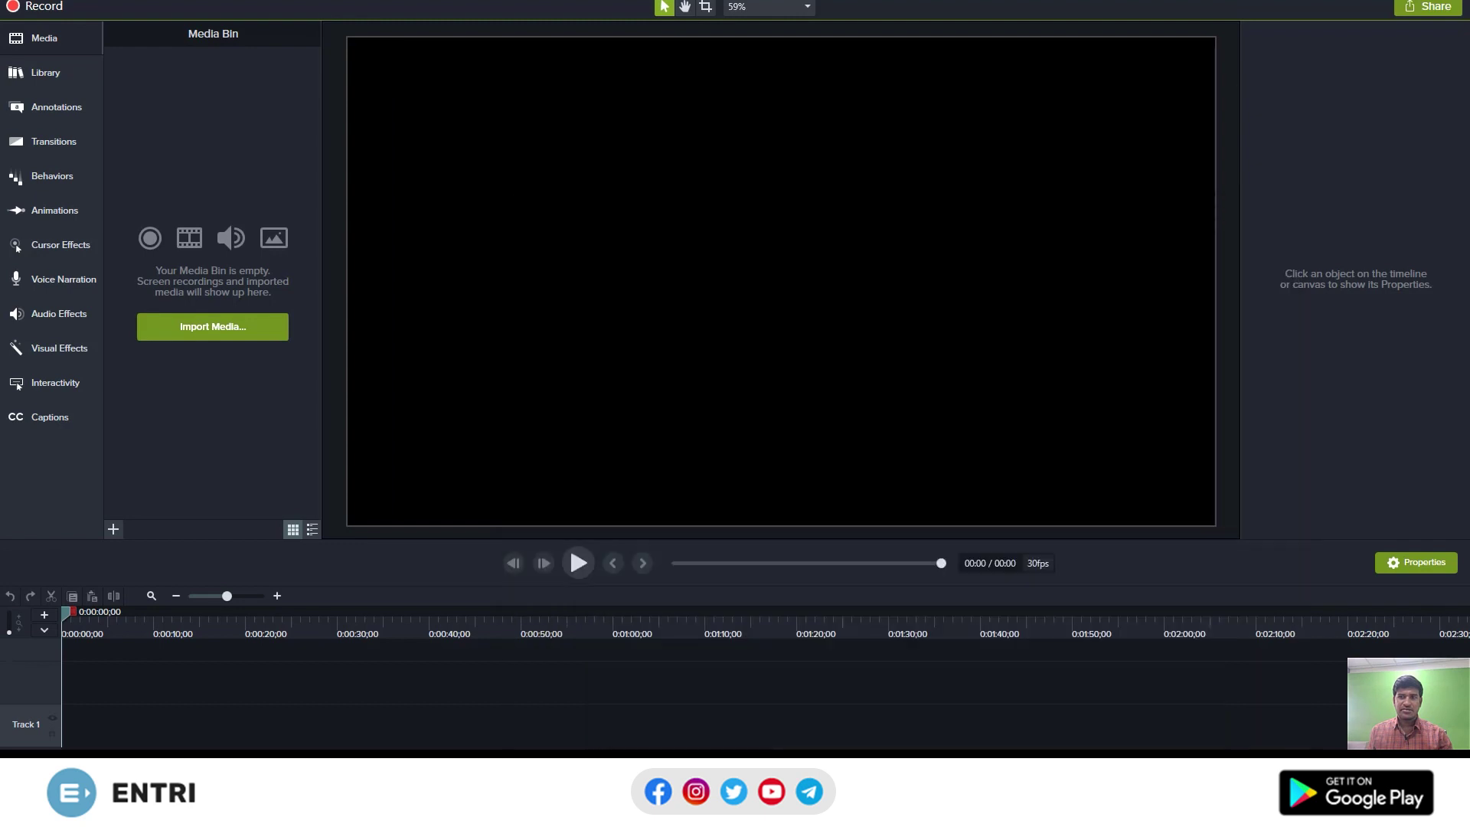
key("alt+Tab")
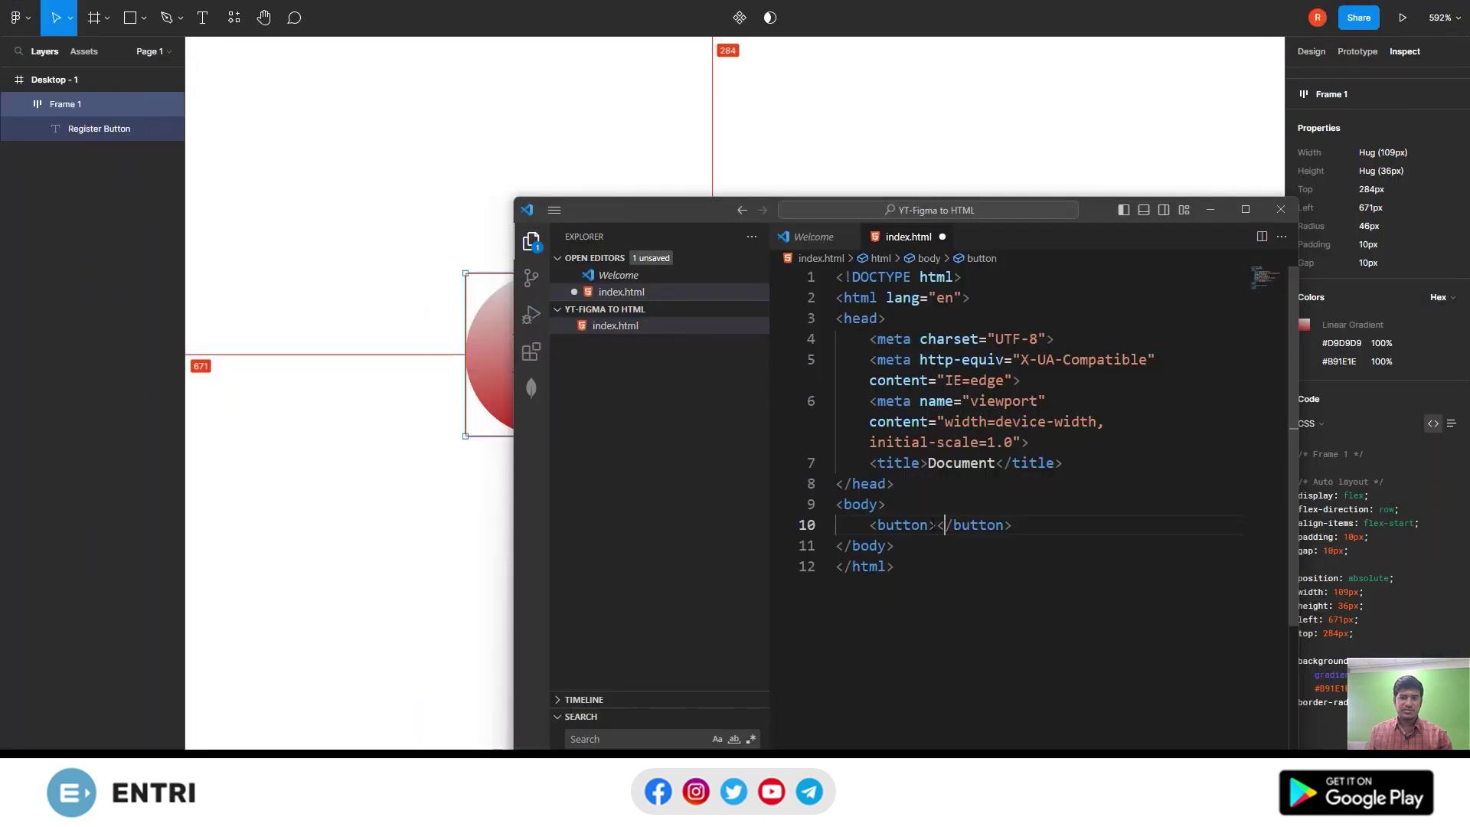
type("Register Button")
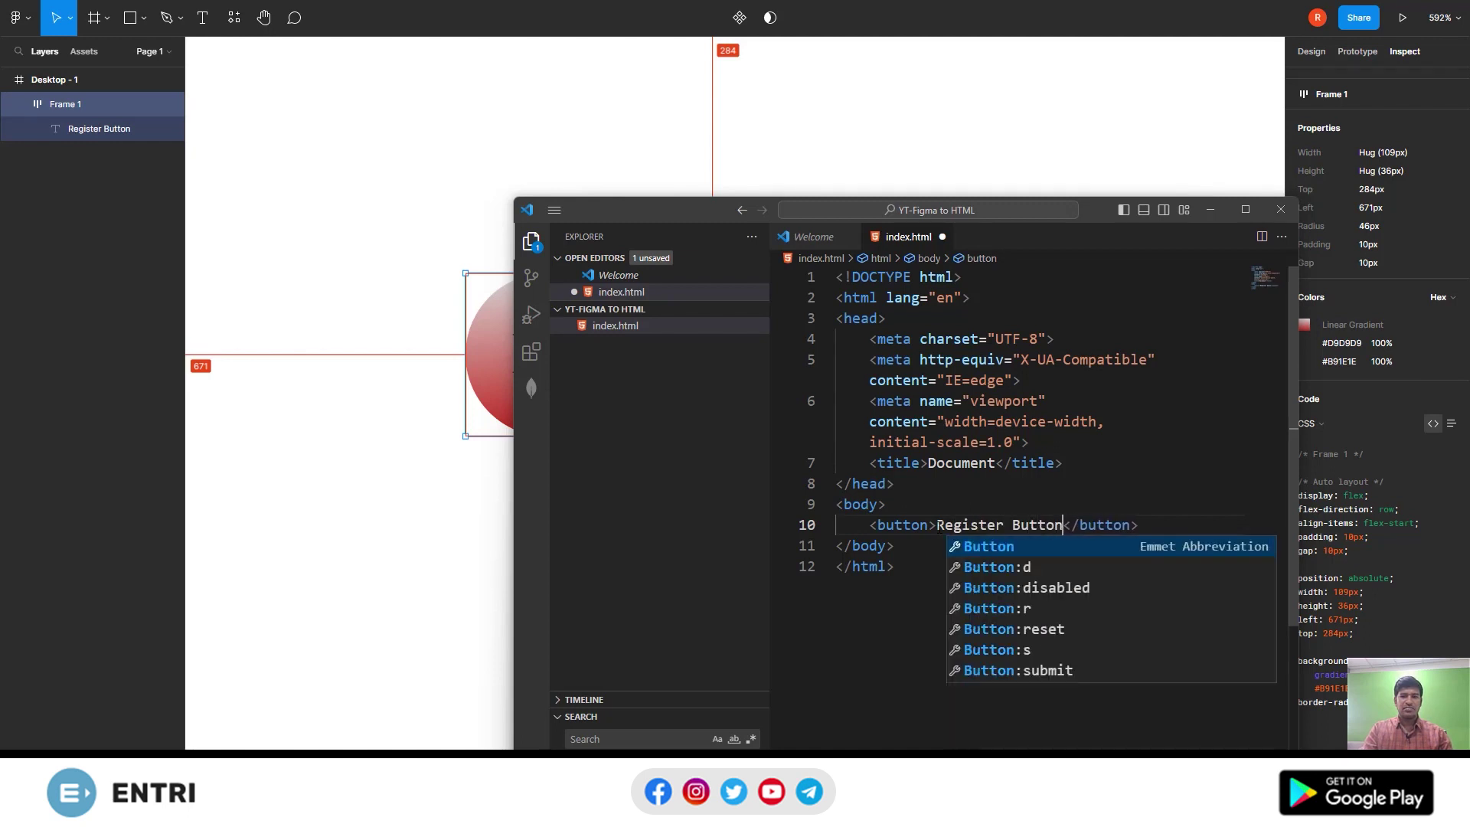
key("ctrl+s")
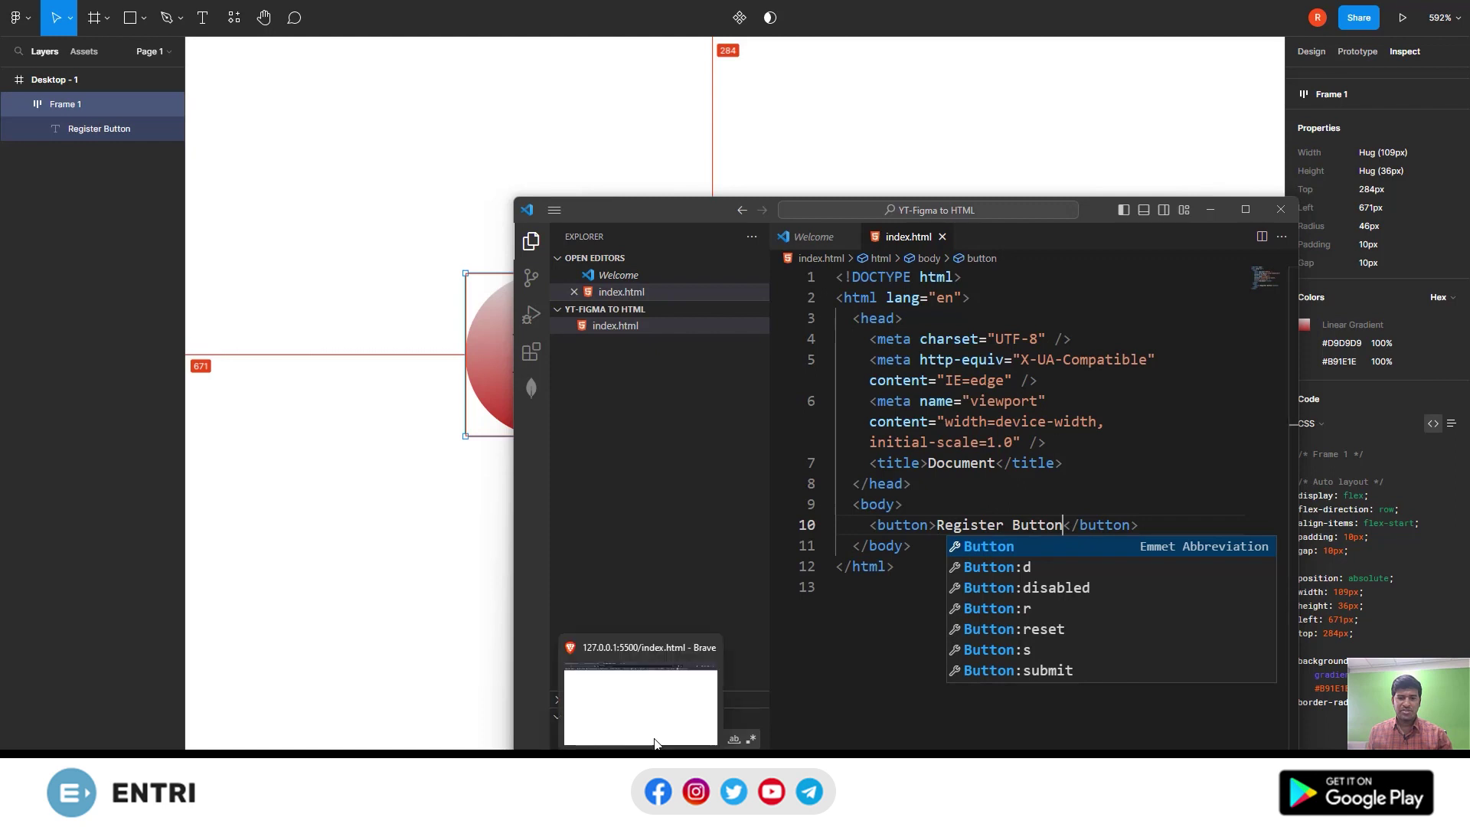
mouse_move(655, 744)
left_click(681, 735)
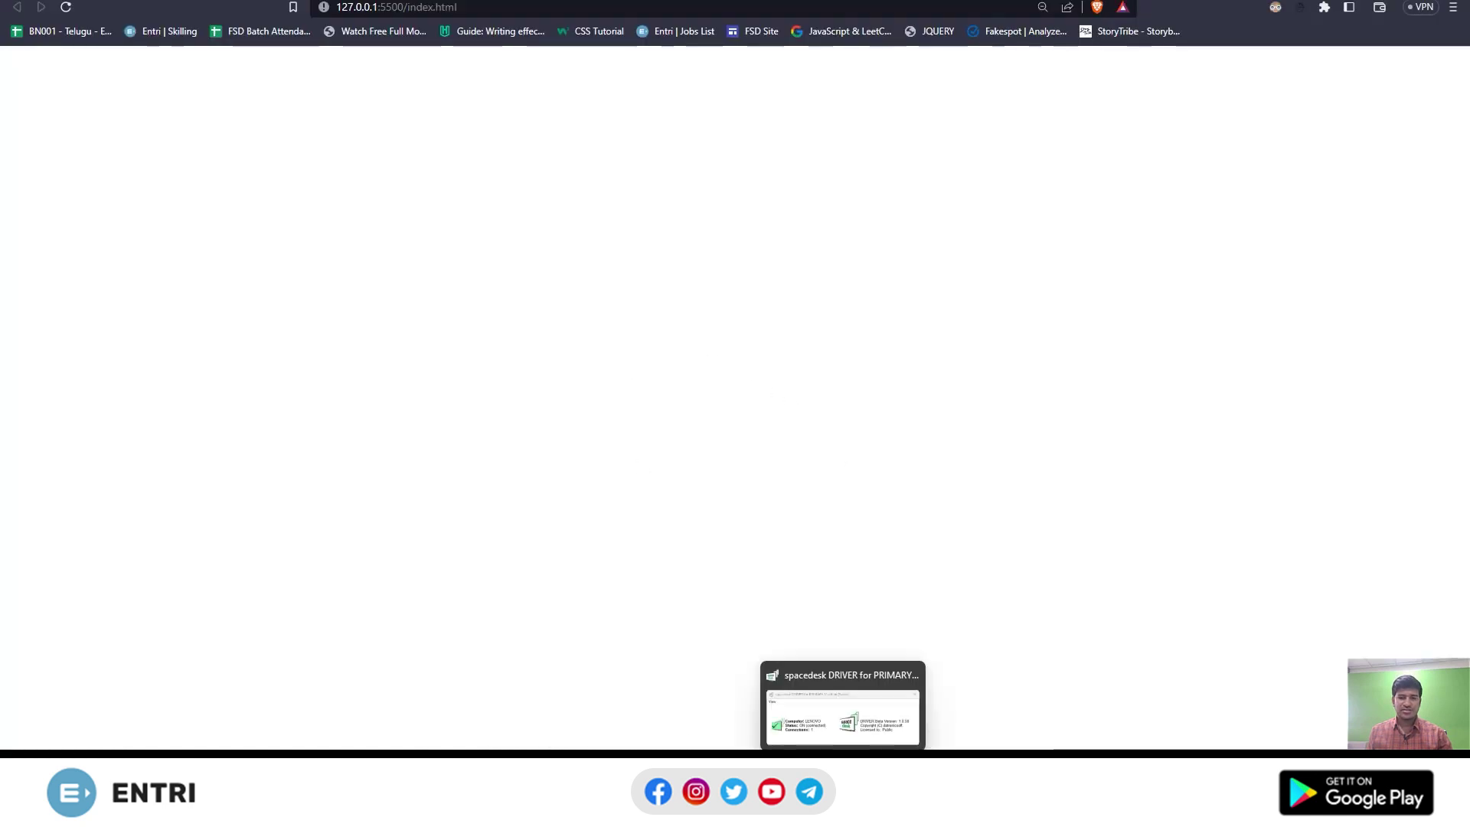
Reopen index.html with Live Server so the plain Register Button renders
left_click(842, 804)
left_click(818, 23)
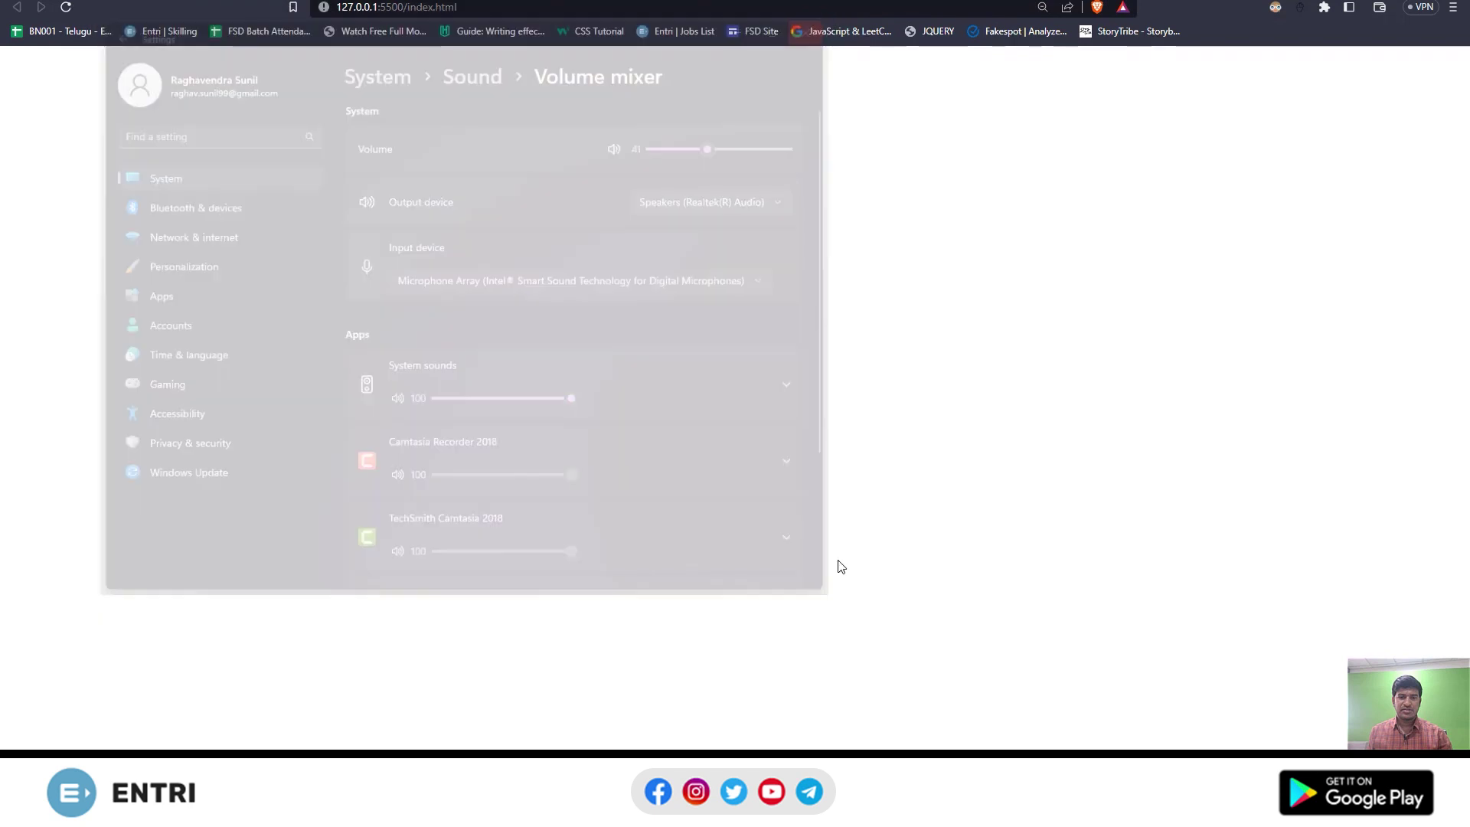
key("alt+Tab")
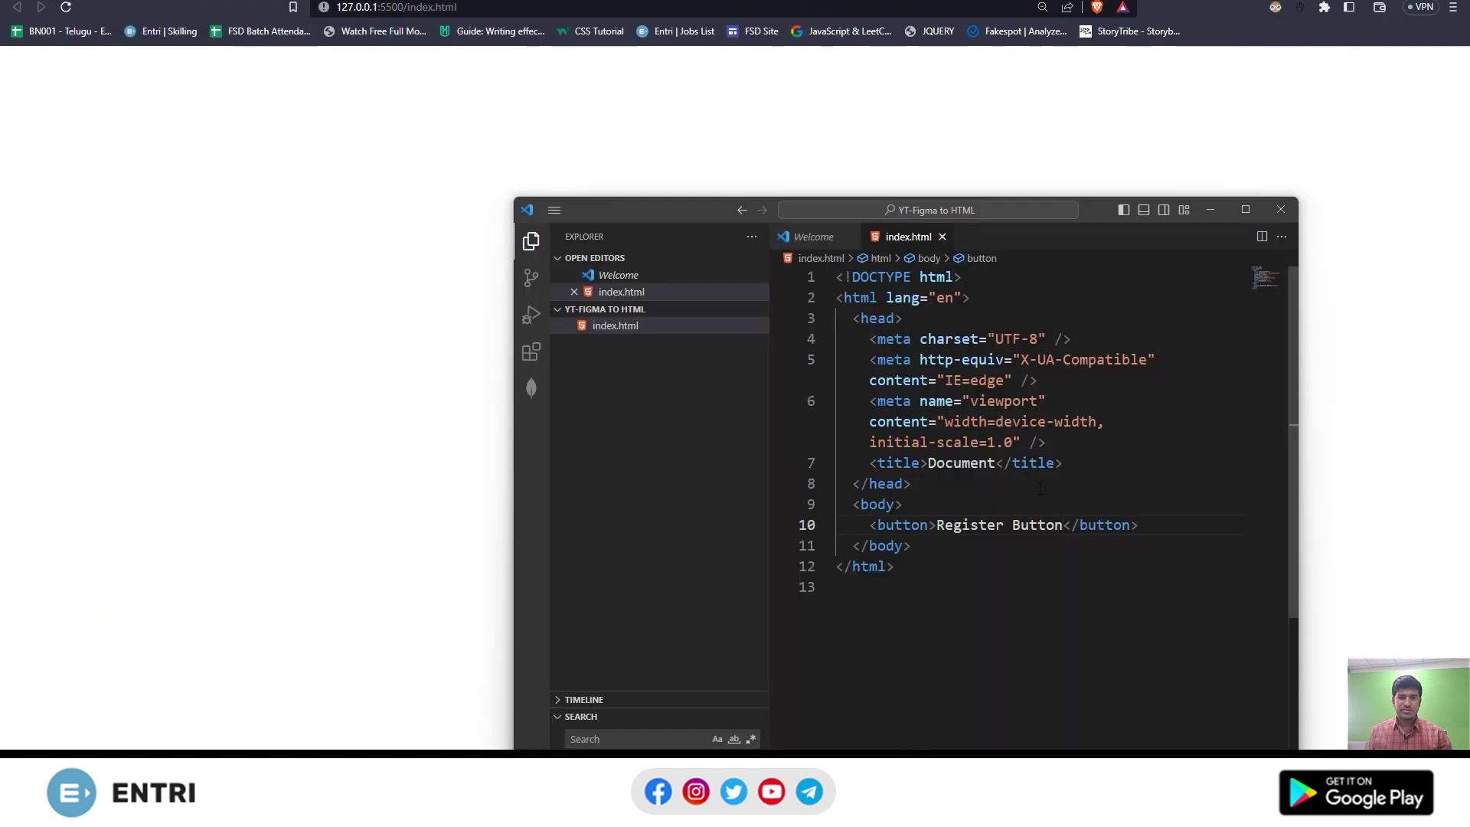
left_click(1039, 562)
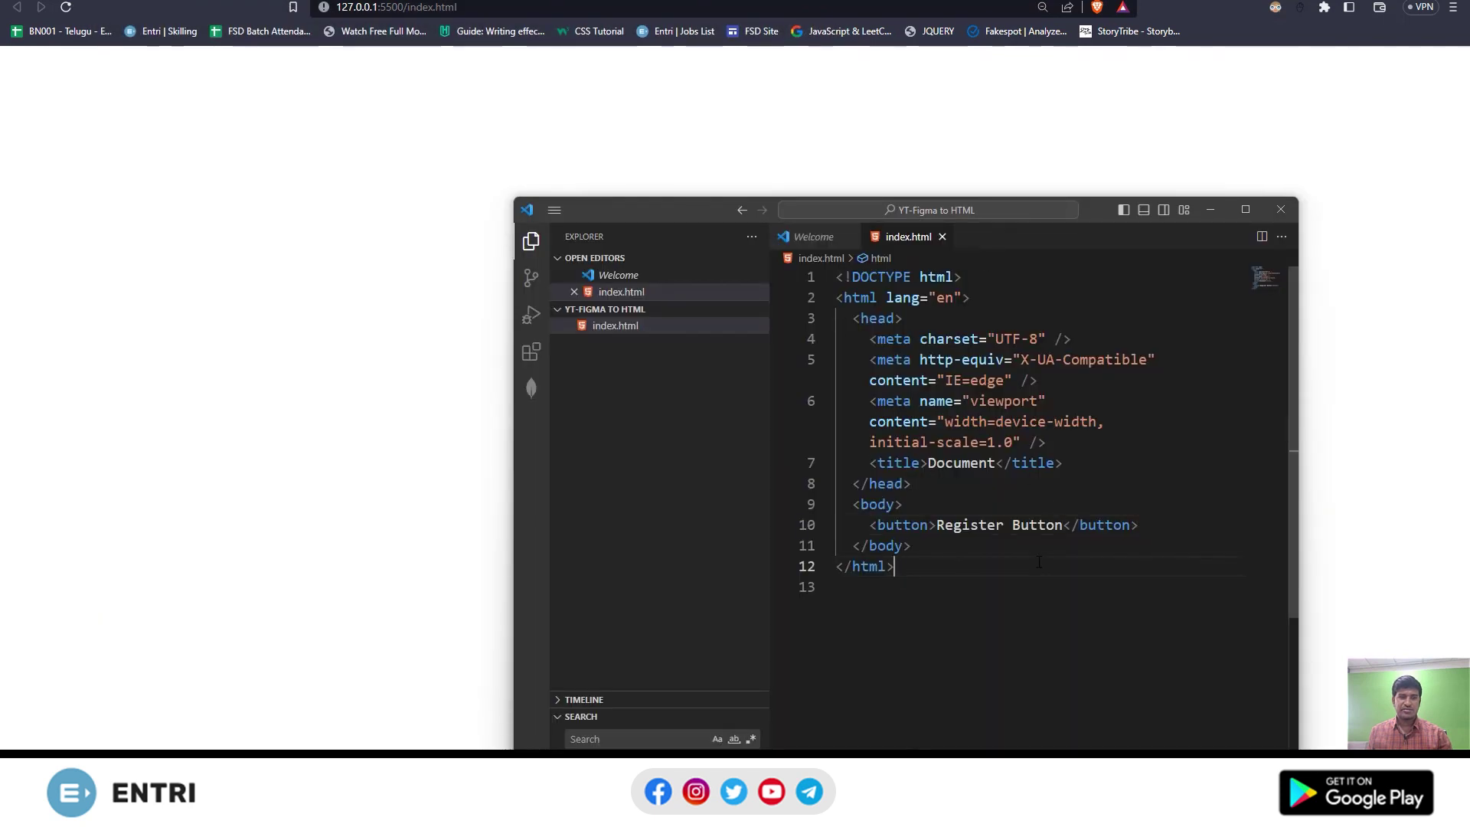
right_click(1039, 562)
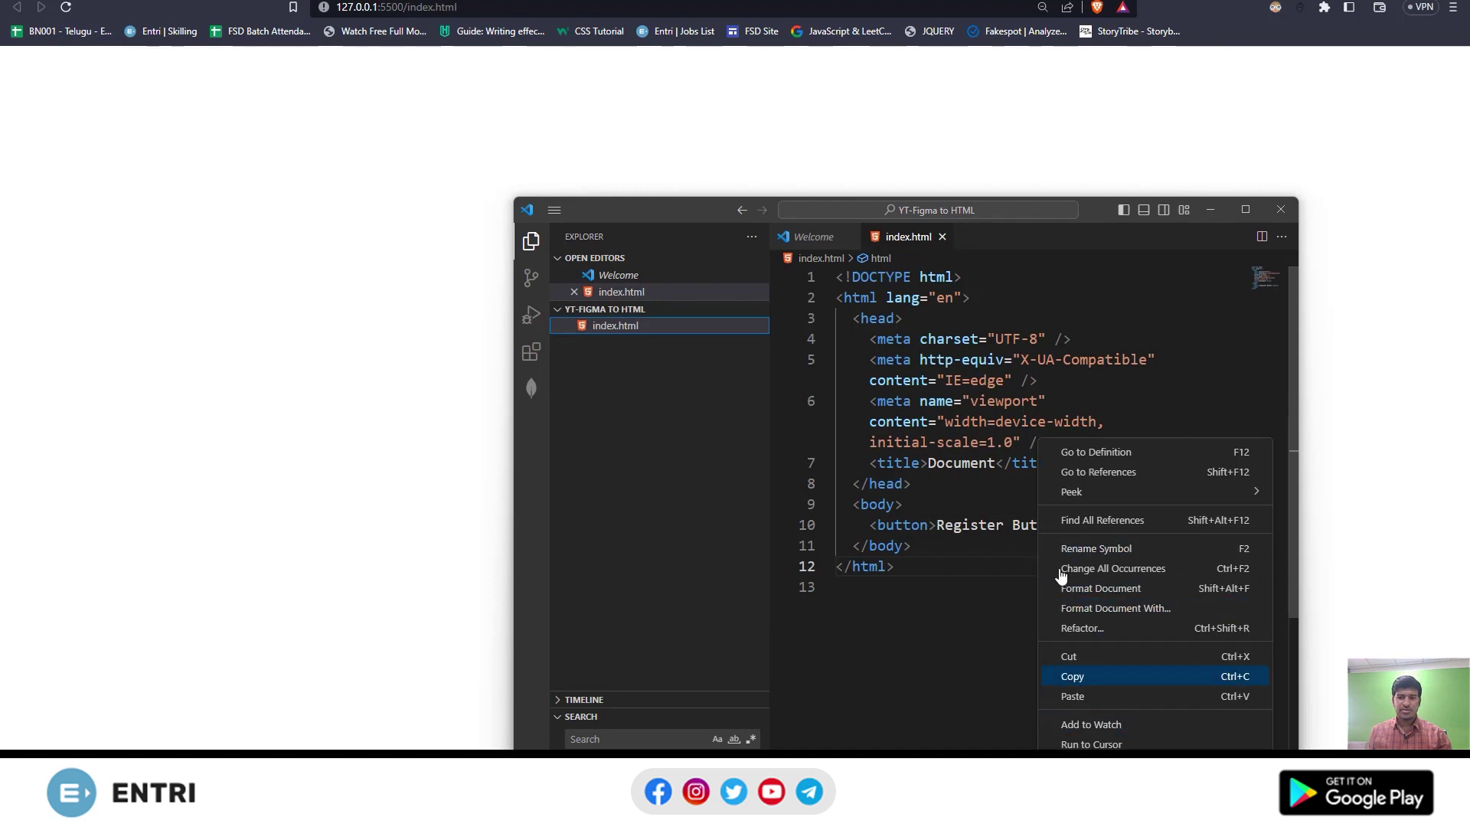
key("Escape")
right_click(984, 294)
left_click(1123, 630)
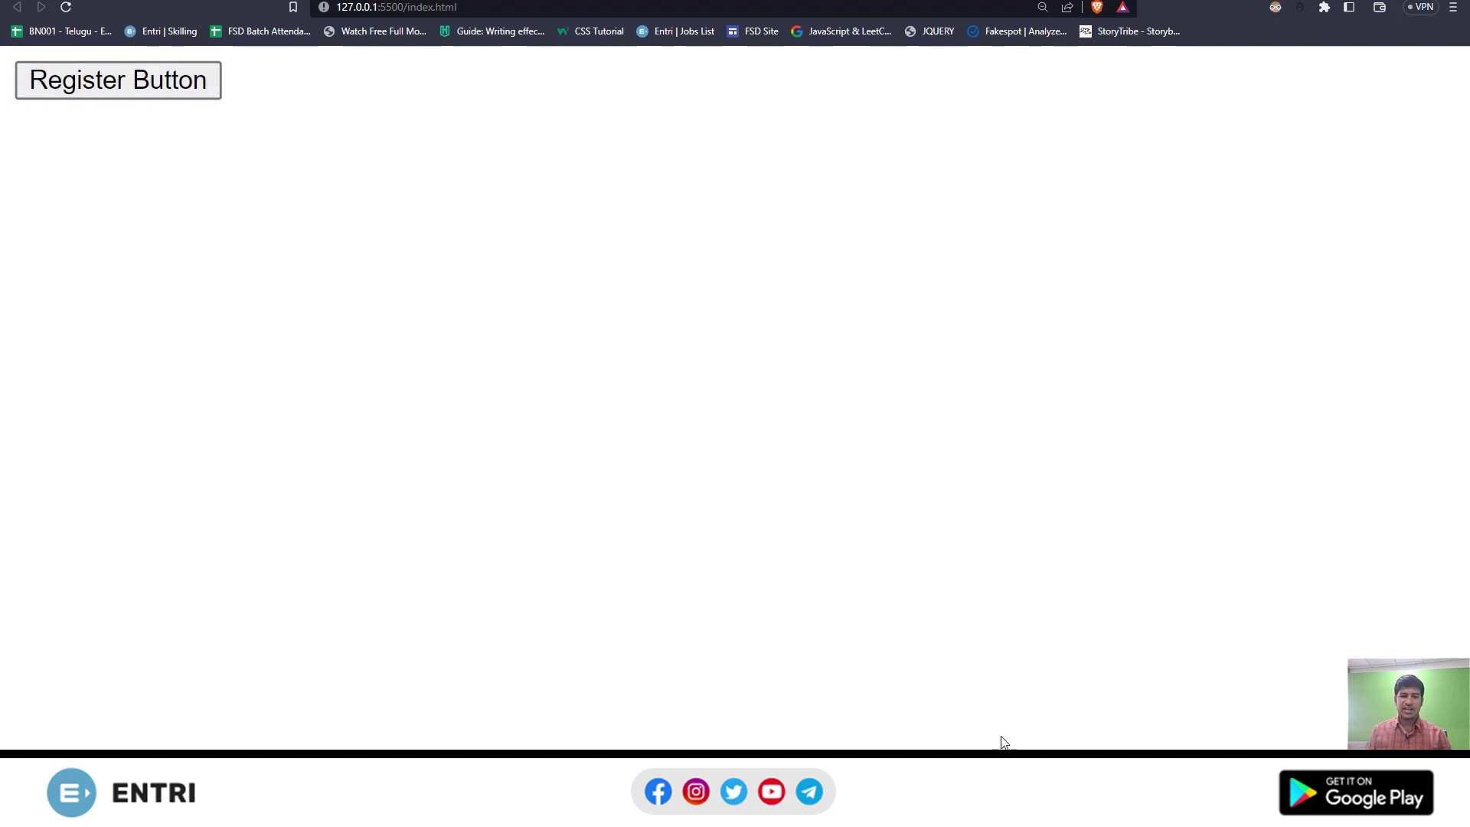
key("alt+Tab")
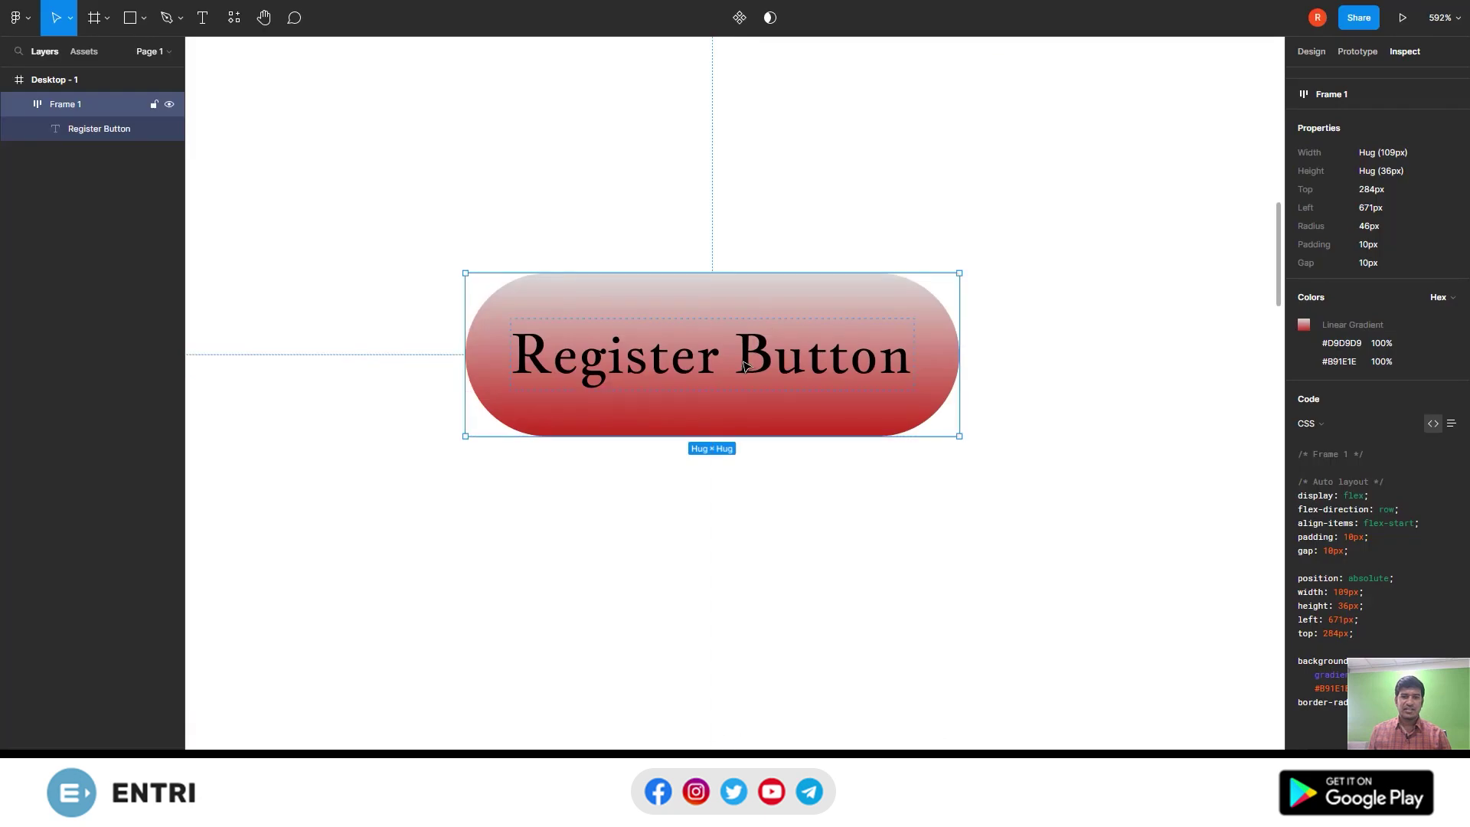
Hold Alt to show the Register Button frame's distances to the canvas edges
key("alt")
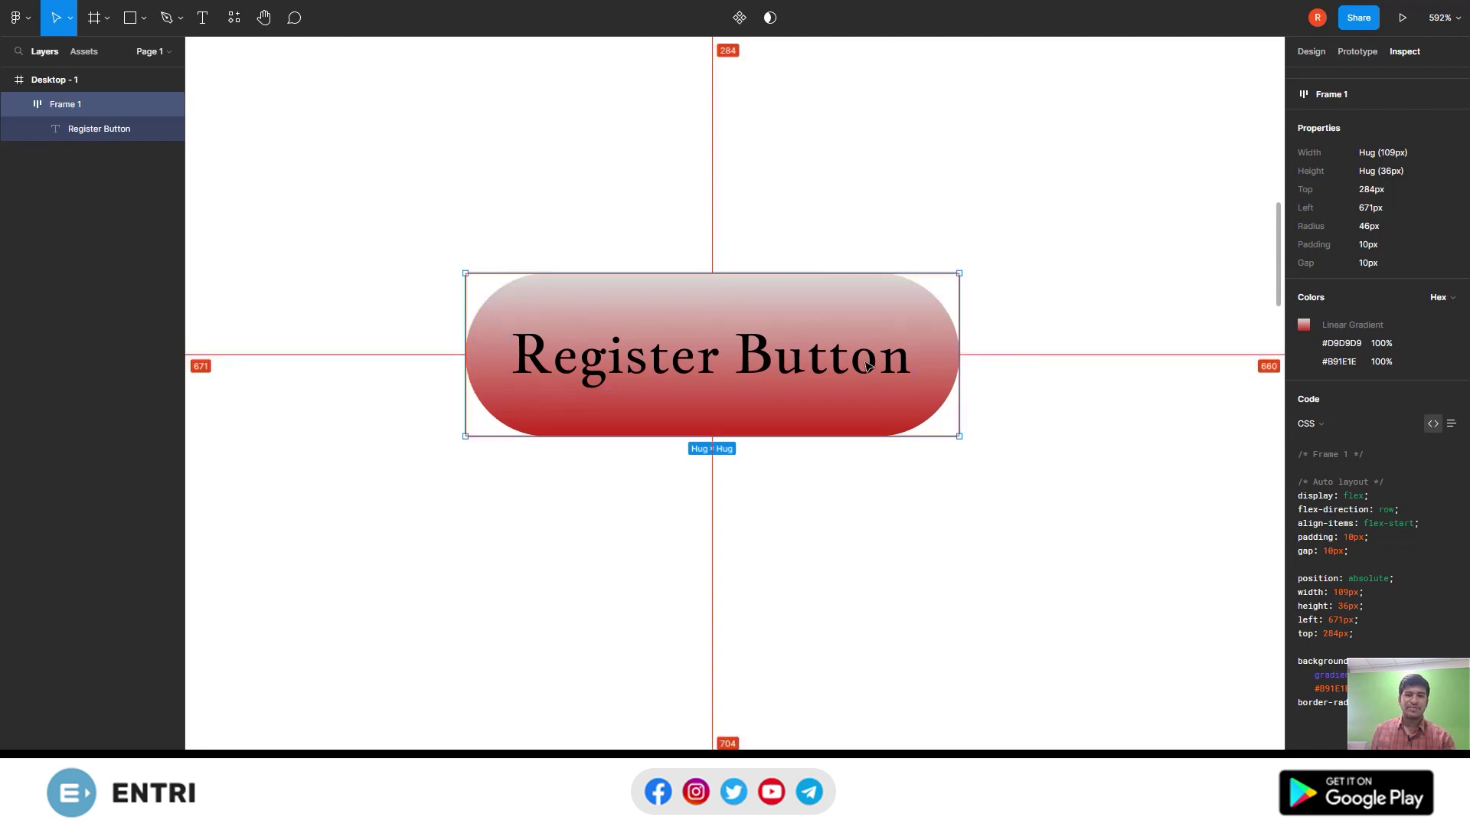
key("alt+Tab")
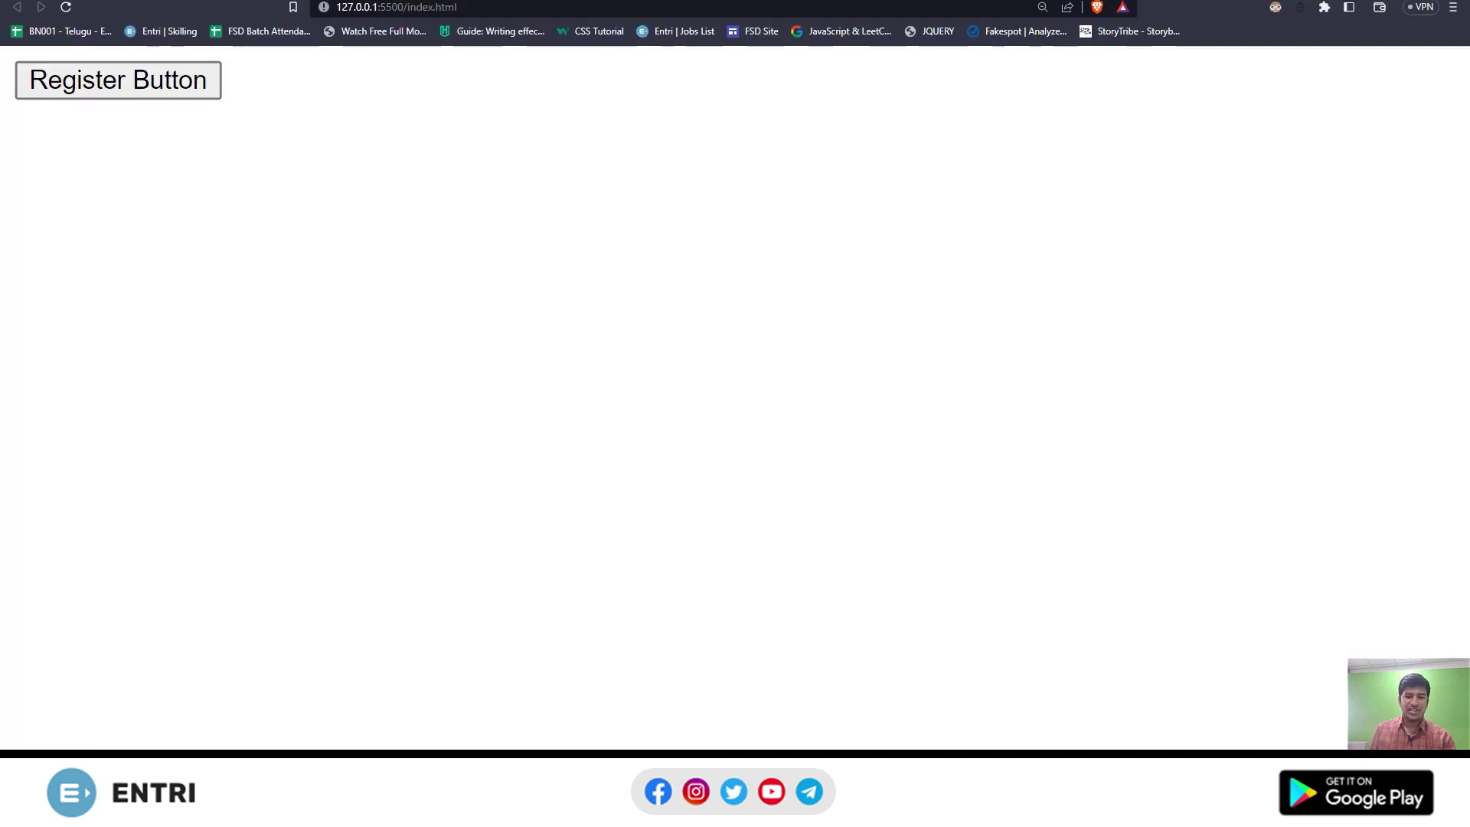
key("alt+Tab")
Arrange VS Code and Figma side by side with the button design centred in view
mouse_move(1086, 203)
left_mouse_down()
mouse_move(1228, 179)
mouse_move(771, 182)
left_mouse_up()
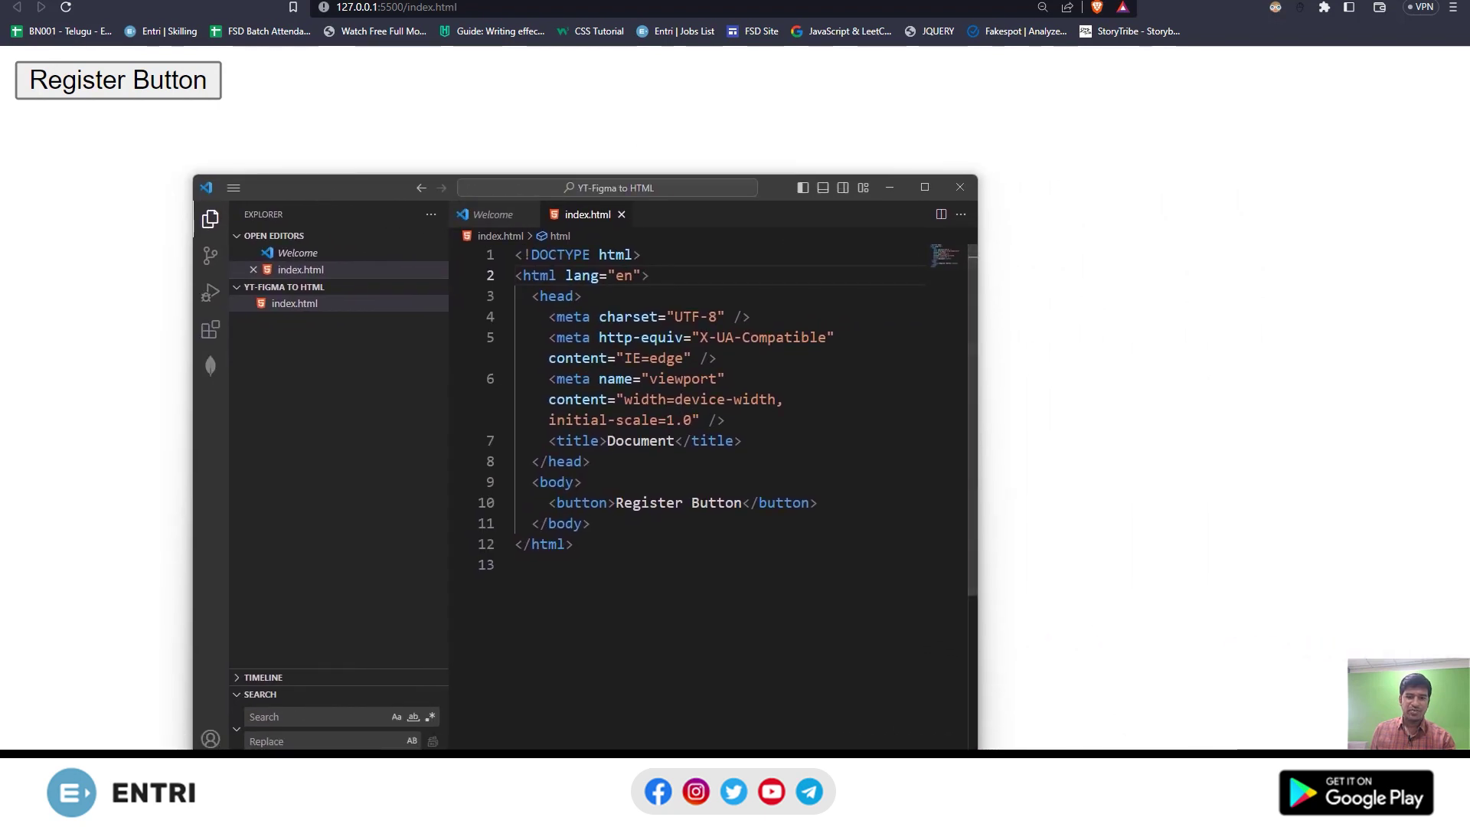
key("alt+Tab")
mouse_move(1035, 89)
left_mouse_down()
mouse_move(986, 98)
mouse_move(1086, 117)
left_mouse_up()
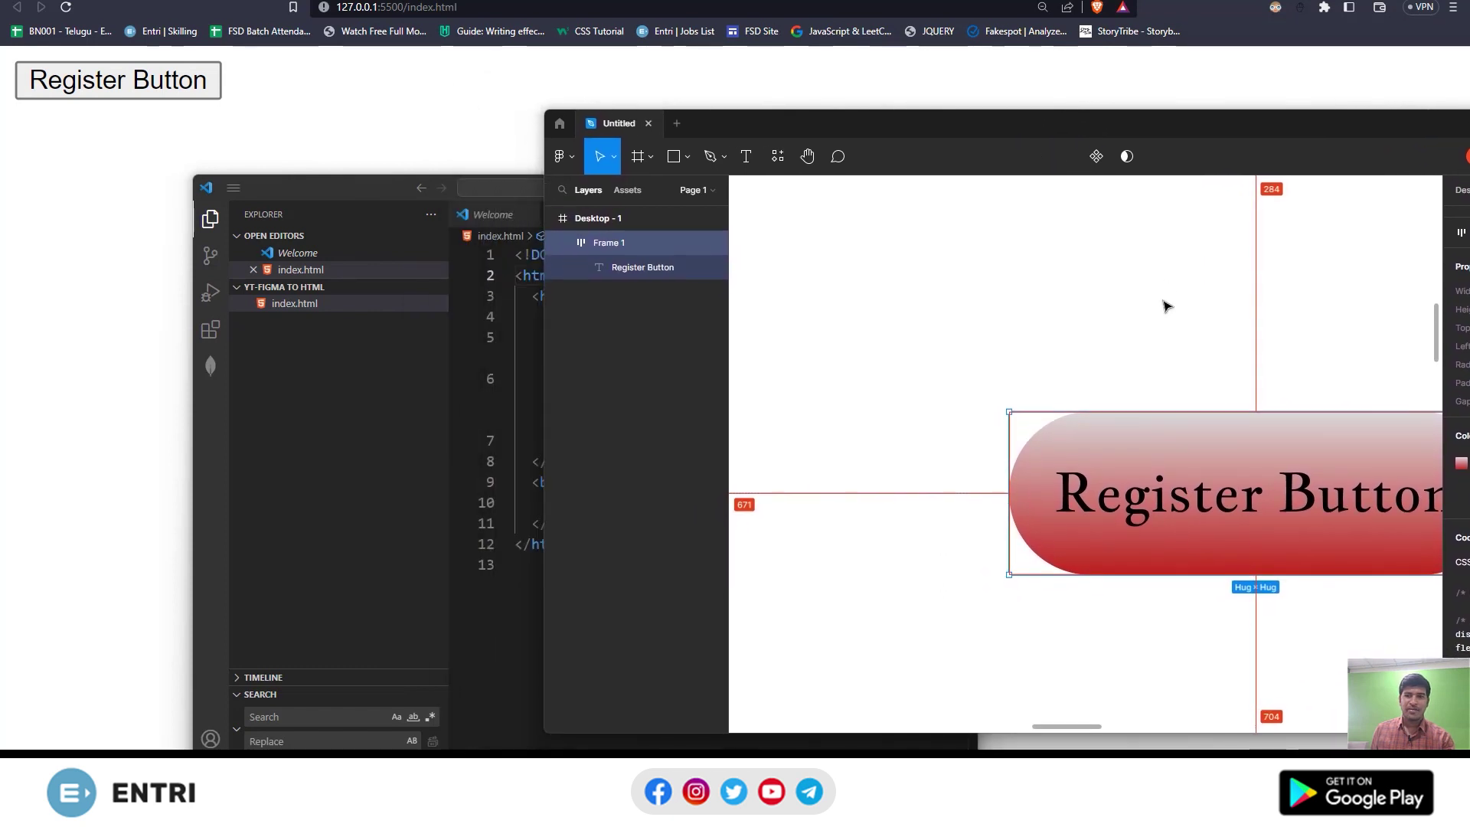
left_click_drag(1166, 307, 1017, 245)
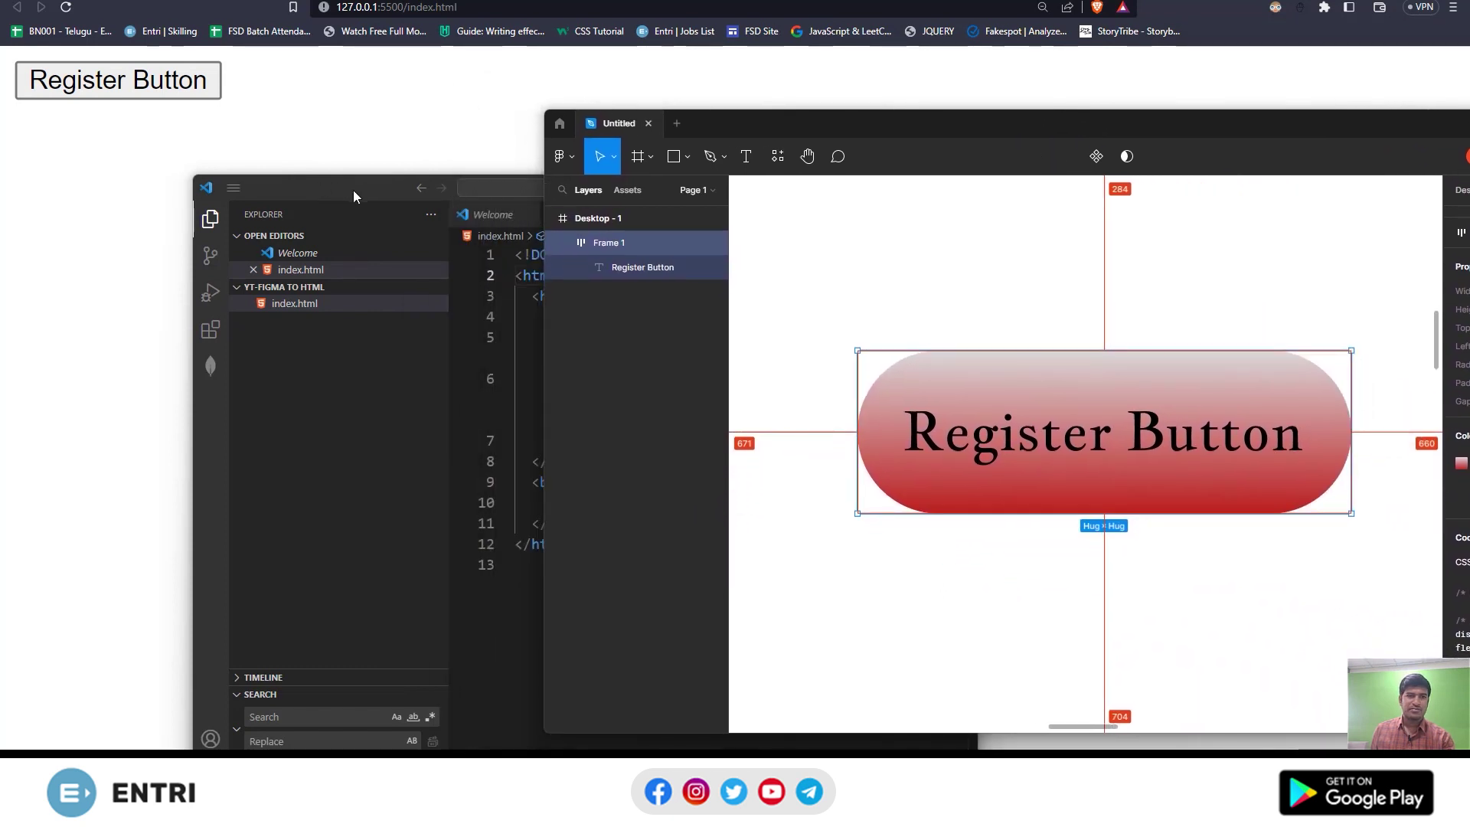
left_click_drag(353, 196, 159, 199)
Add a .btn div holding a 'Register Button' paragraph below the button and save index.html
left_click(647, 505)
key("Return")
key("Return")
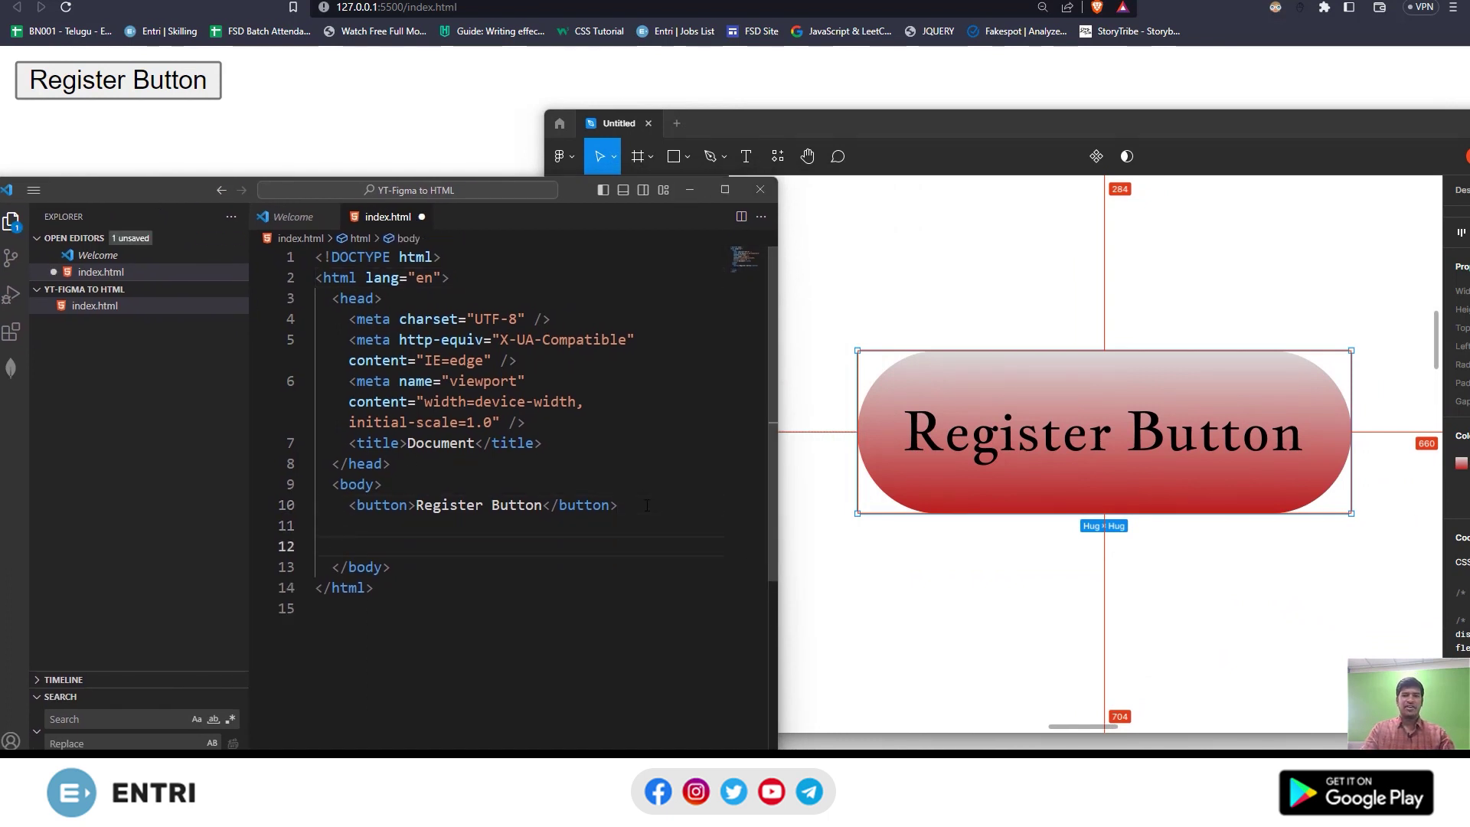
type(".btn")
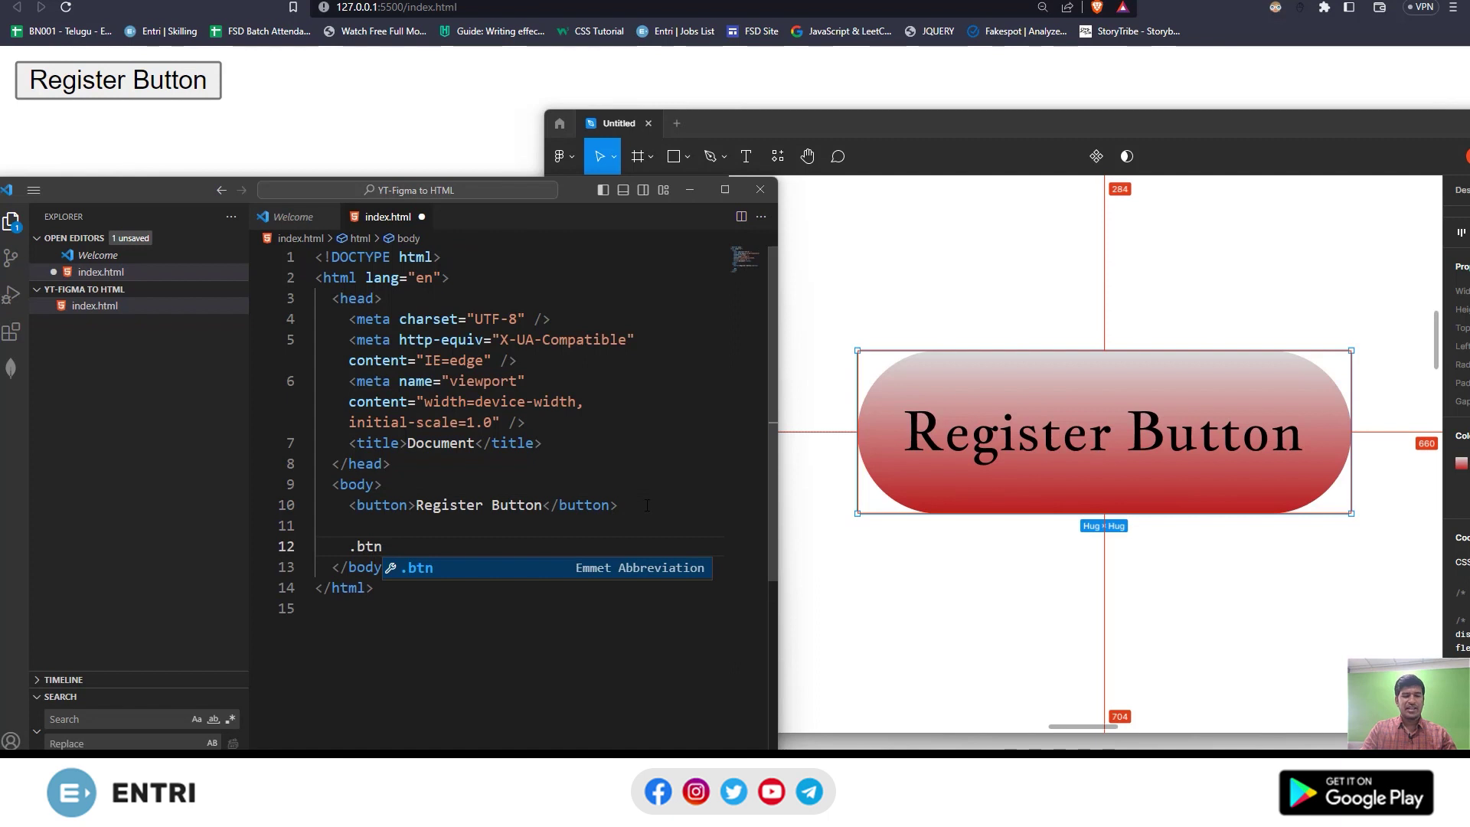
key("Tab")
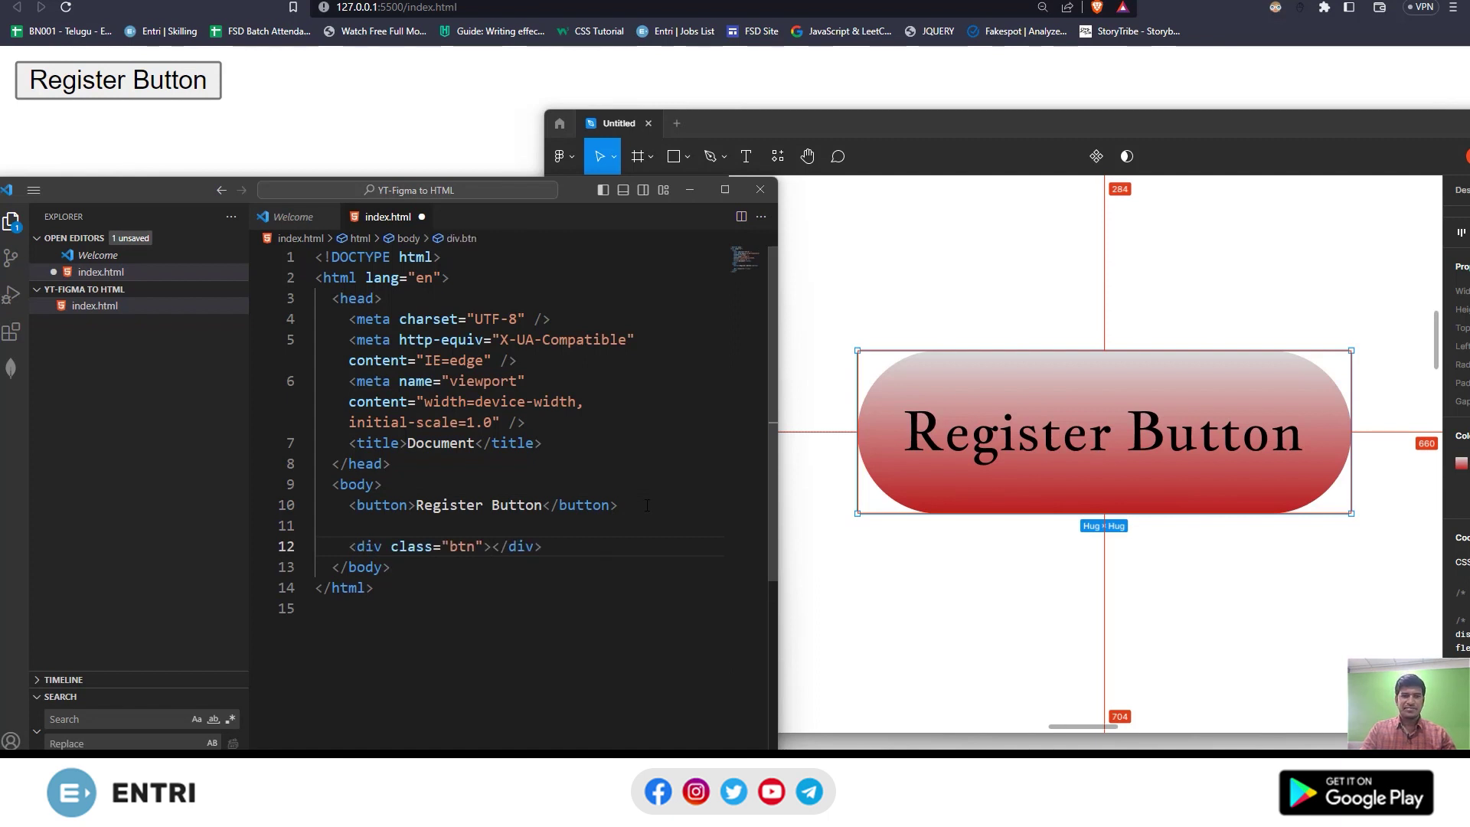
key("Return")
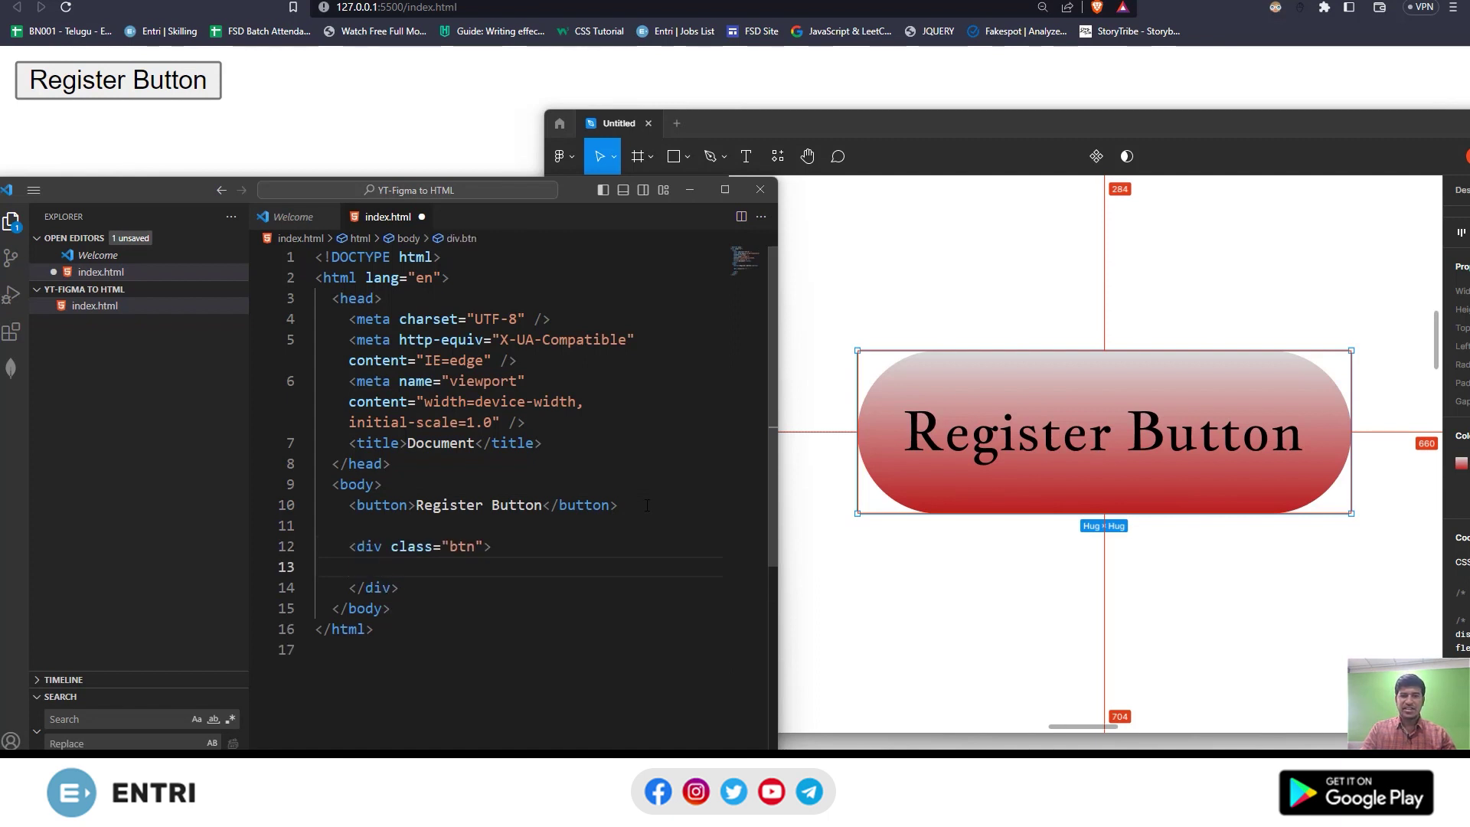
type("p")
key("Tab")
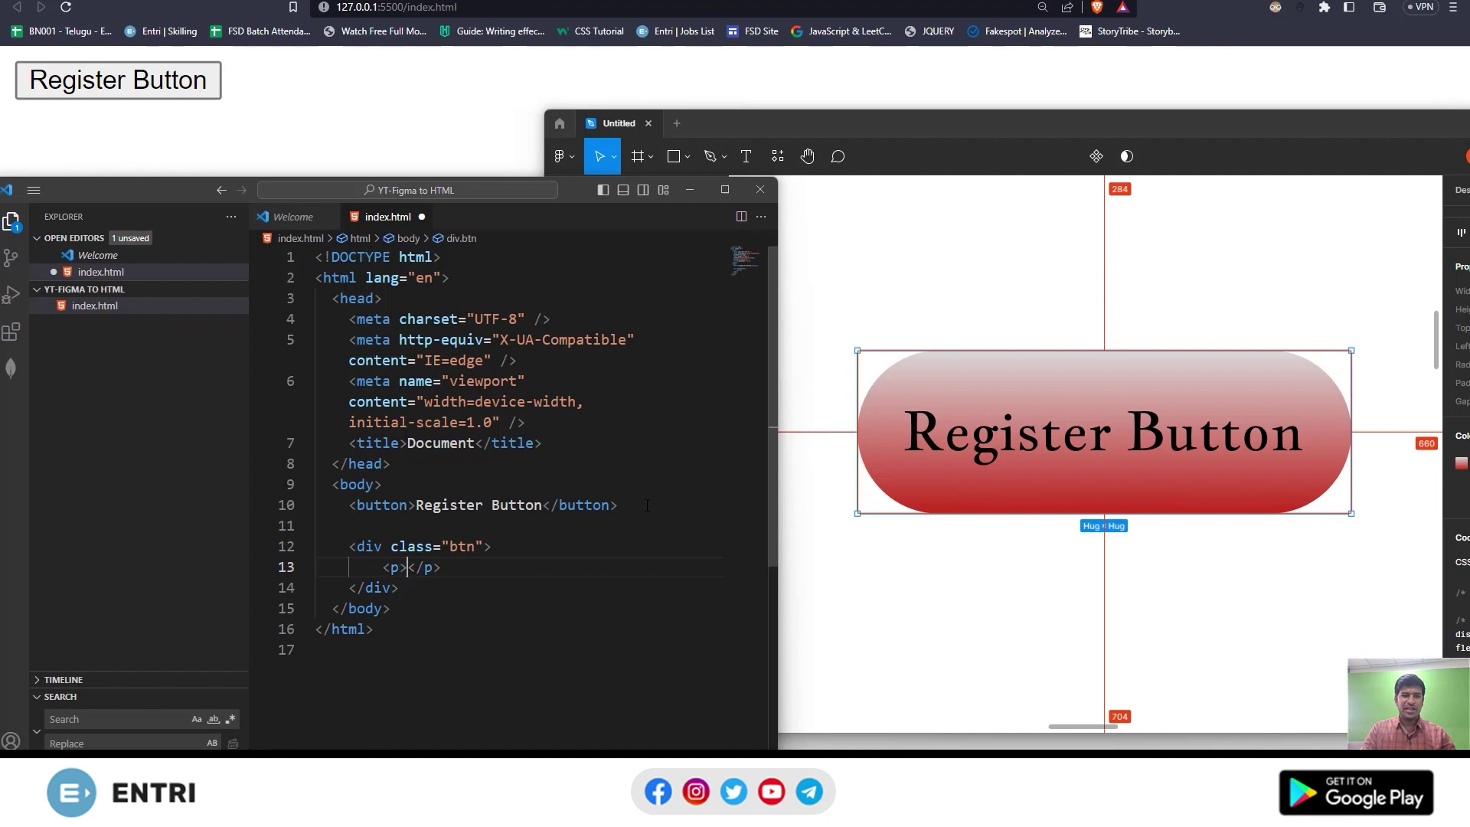
type("Register Button")
key("ctrl+s")
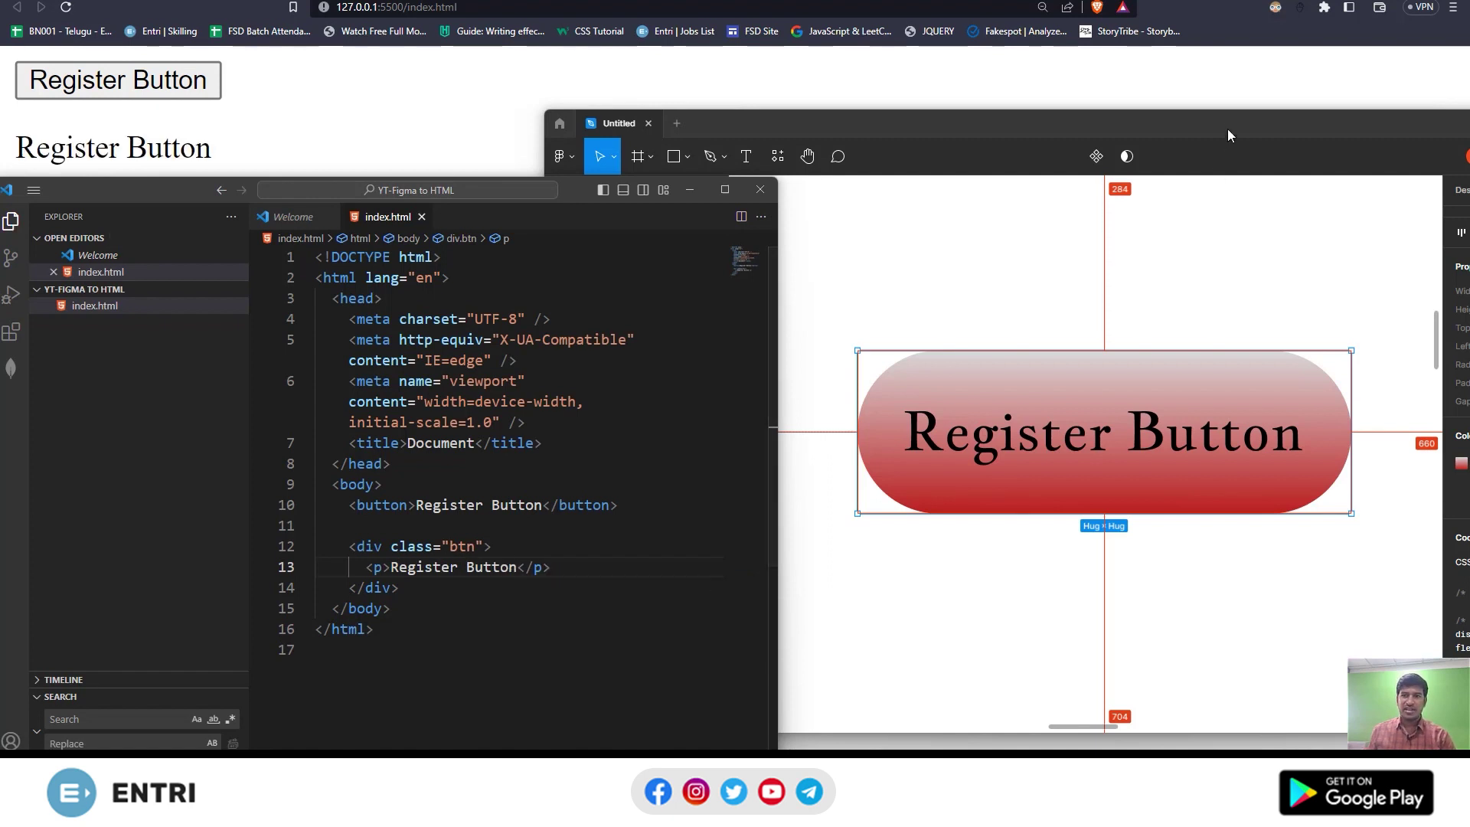
left_click_drag(1228, 128, 803, 65)
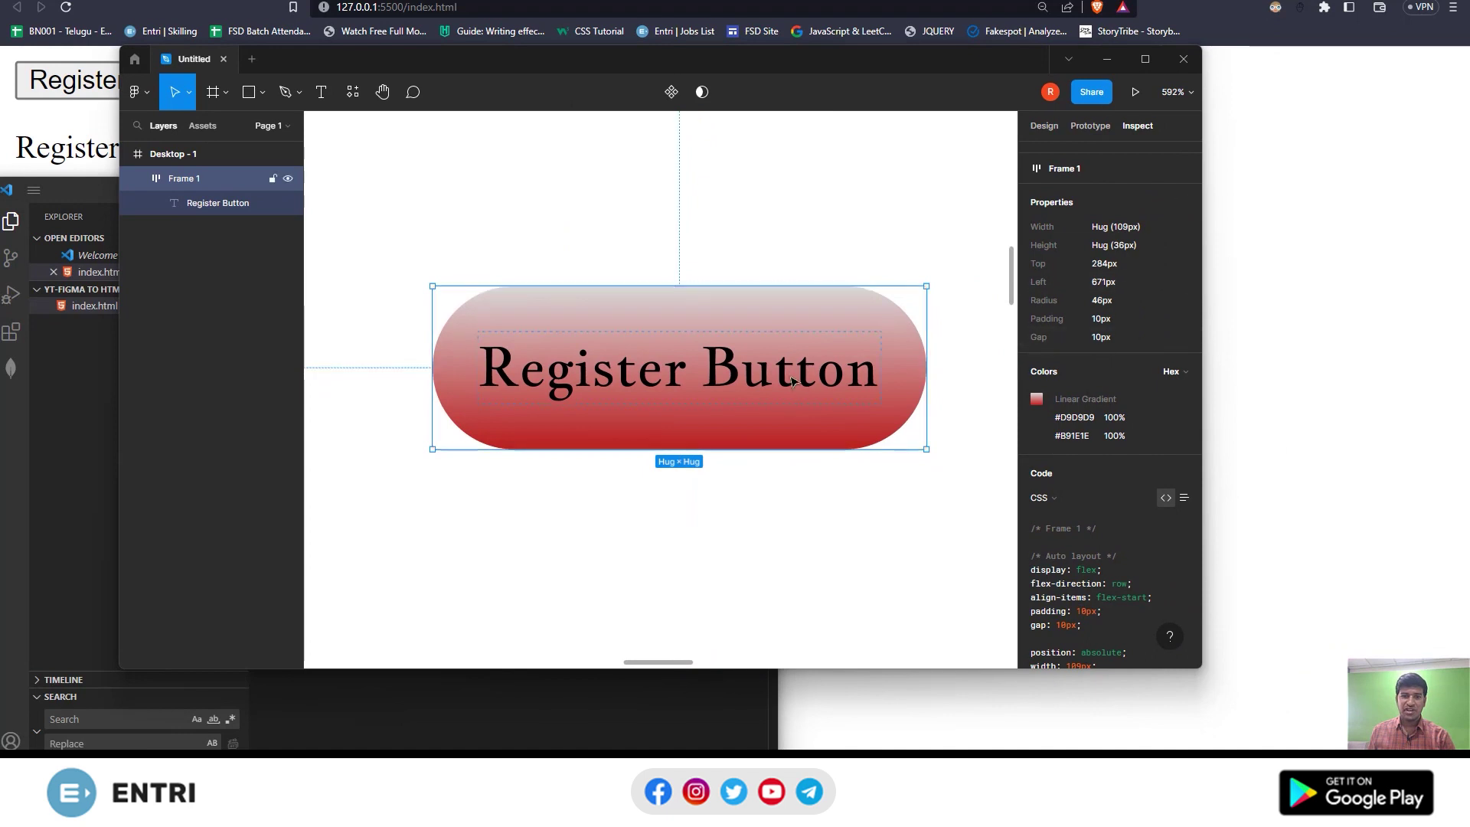
Check the Register Button text layer's font in Figma: Jacques Francois
left_click(218, 203)
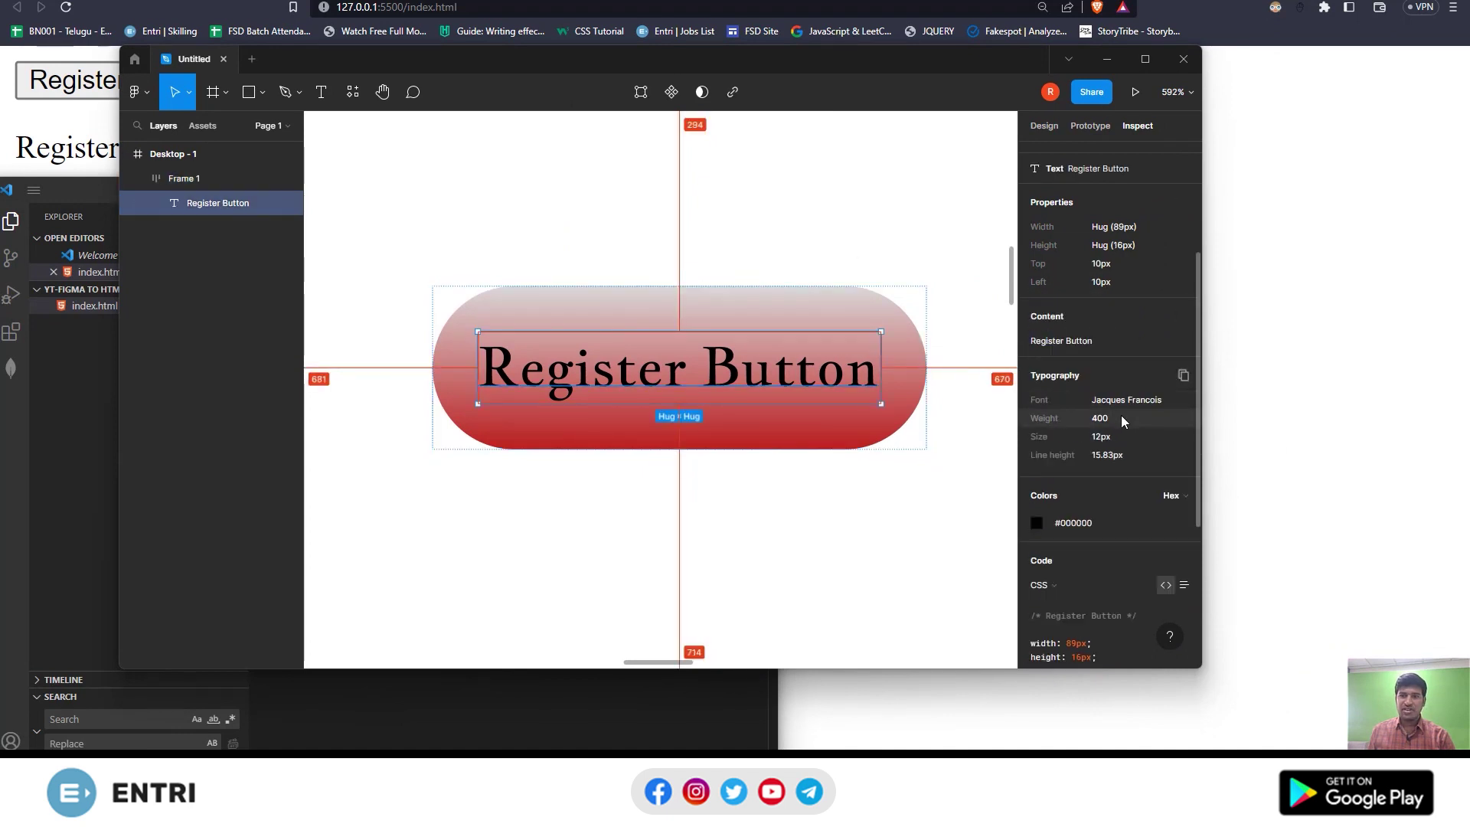
left_click(1044, 126)
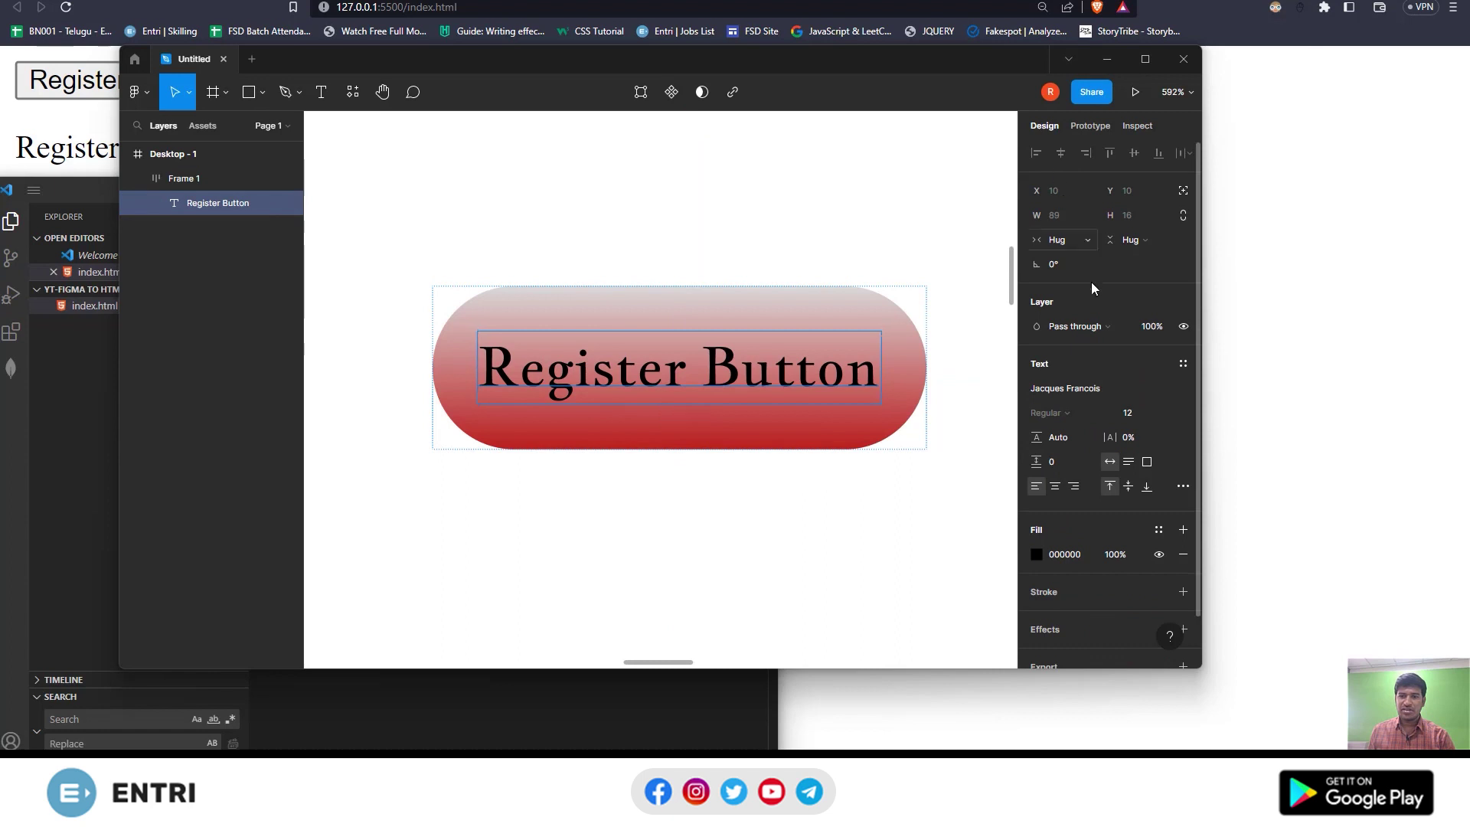
left_click(1108, 386)
Search Google for 'google fo' in a new browser tab
key("alt+Tab")
key("ctrl+t")
type("google fo")
key("Return")
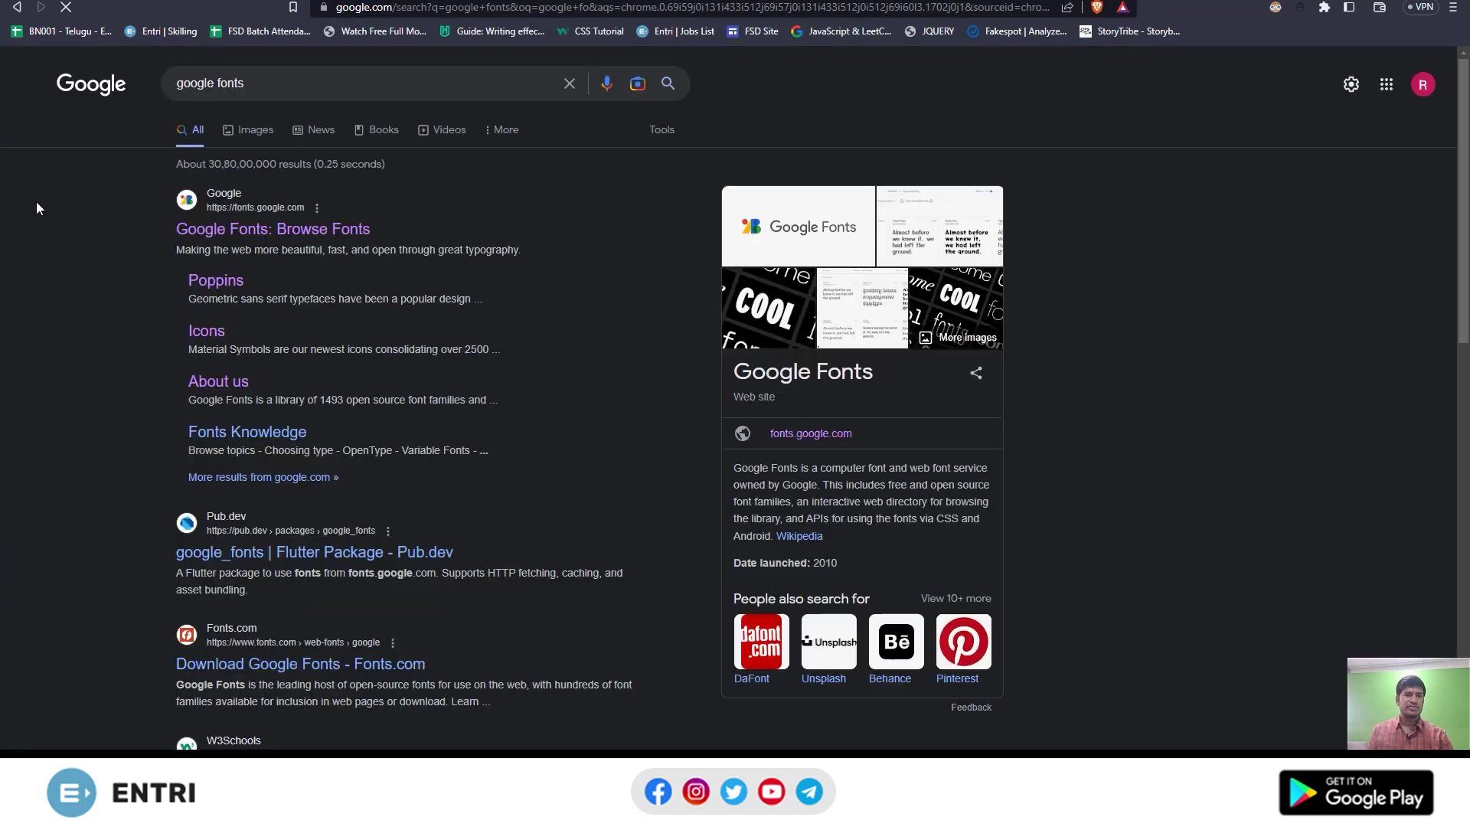
Open Google Fonts and search for Jacques Francois
left_click(227, 230)
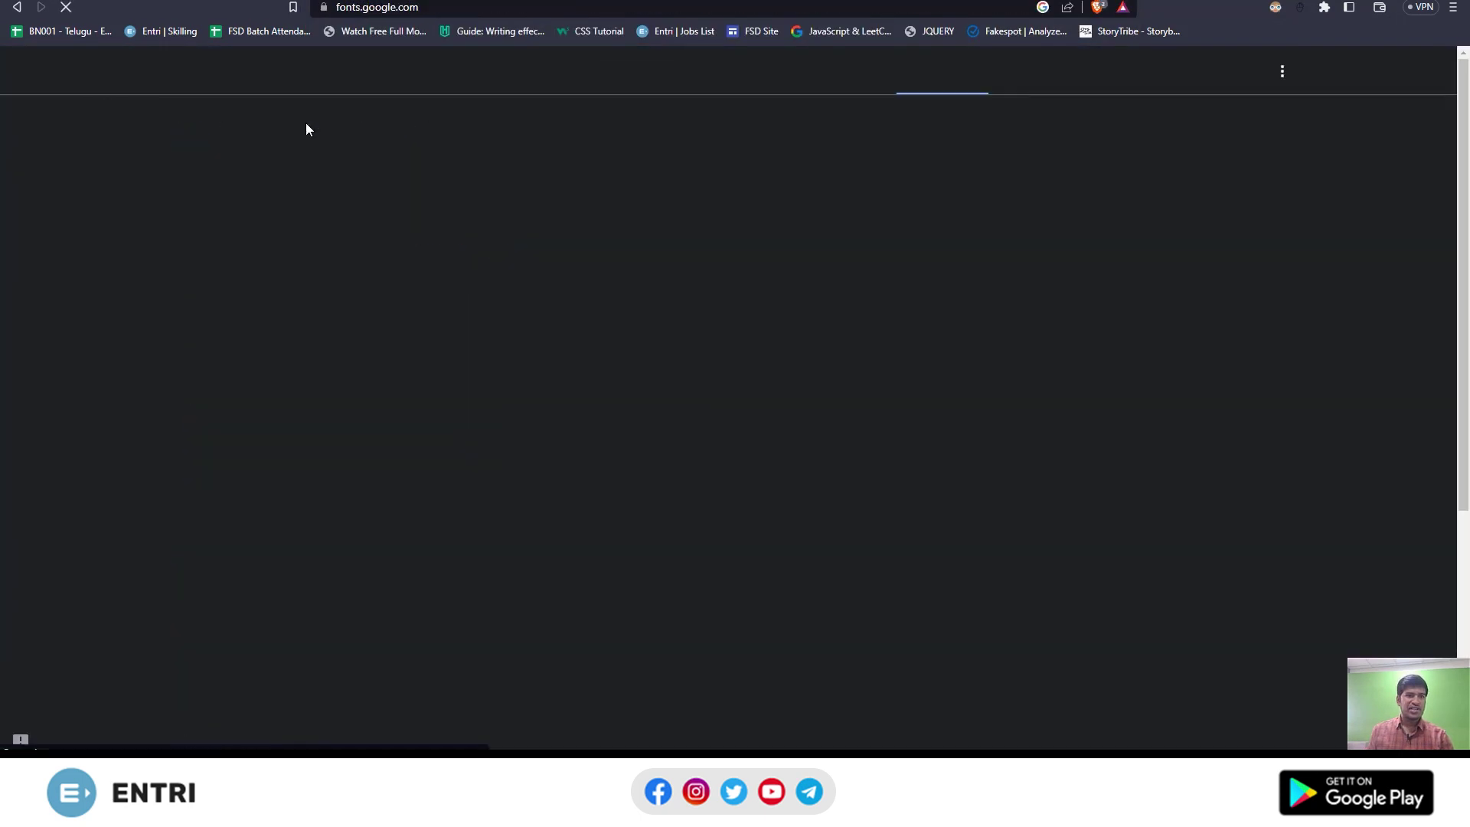
left_click(314, 132)
type("Jacques Francois")
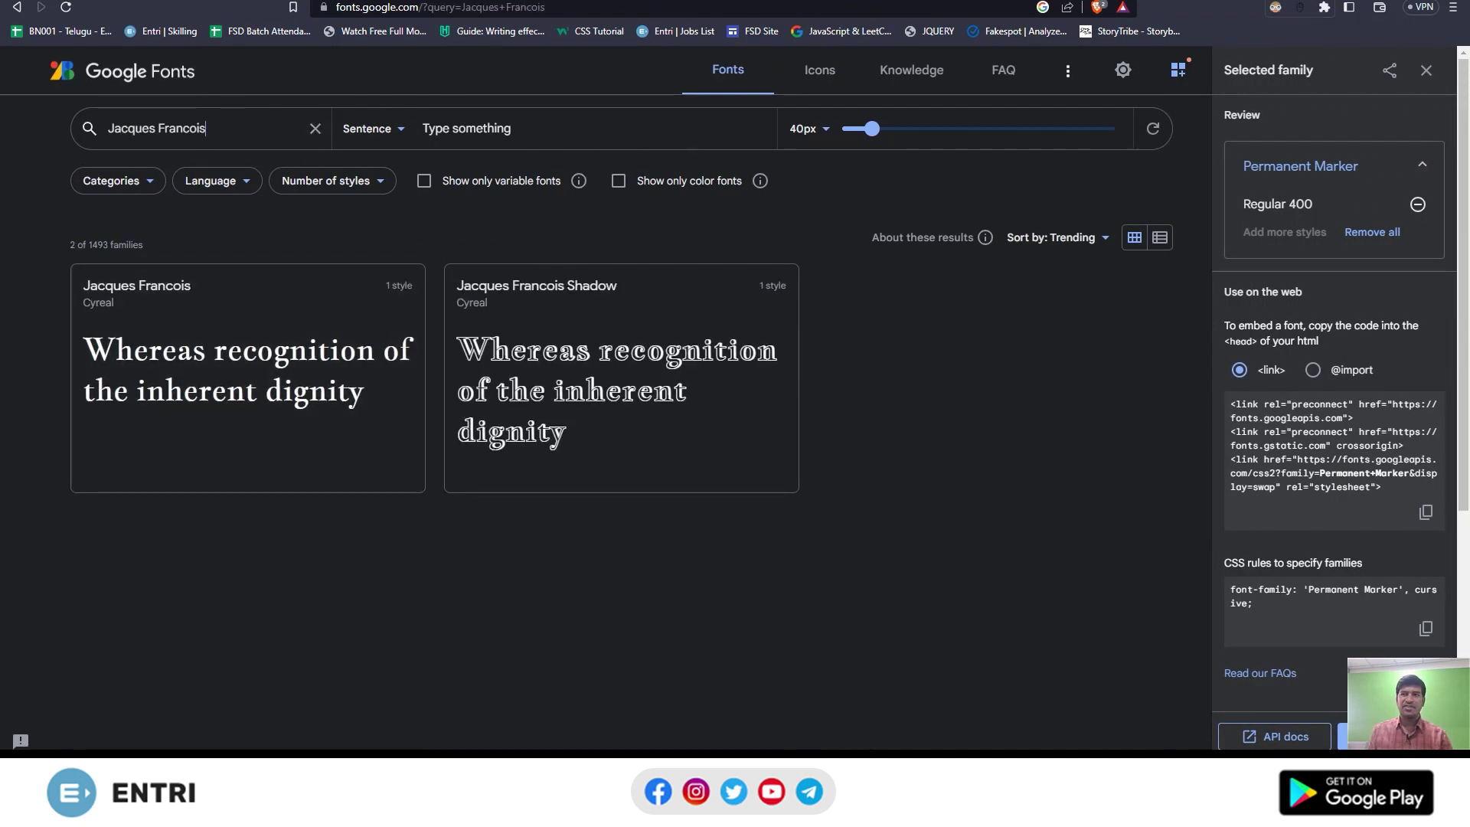
Shrink the browser beside VS Code and place the caret after the viewport meta line
key("alt+Tab")
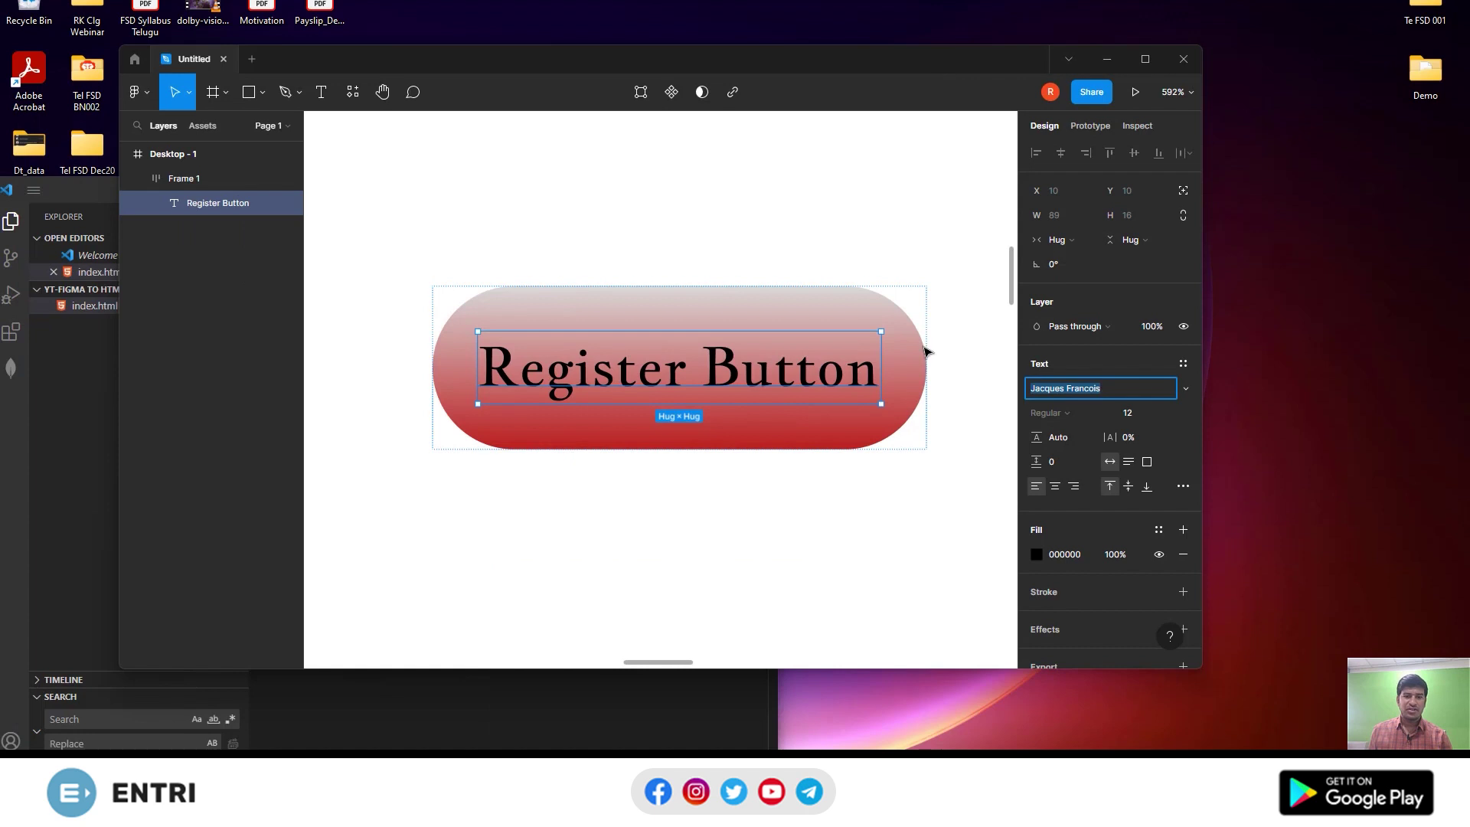
key("alt+Tab")
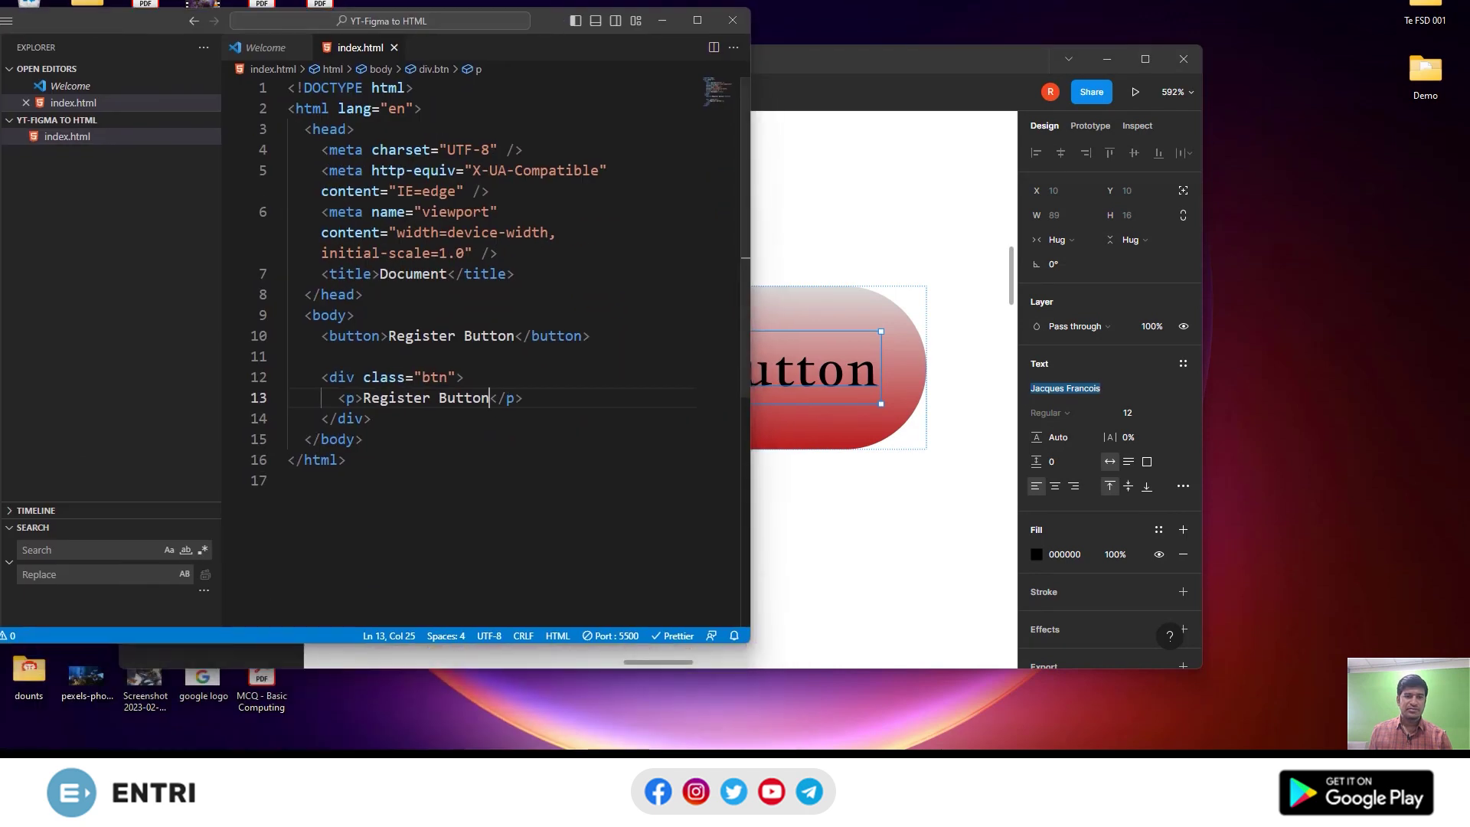
key("alt+Tab")
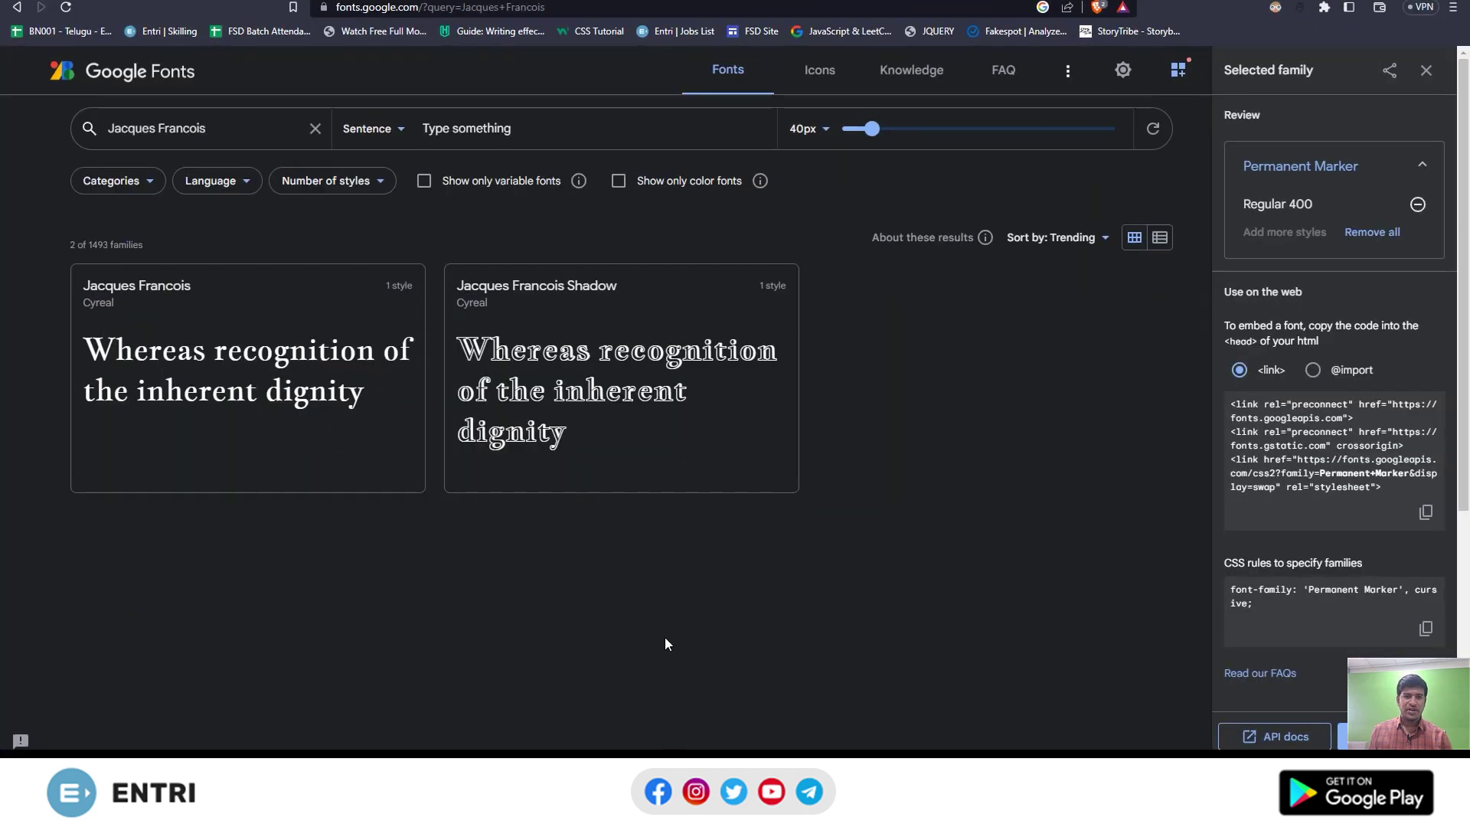
key("alt+Tab")
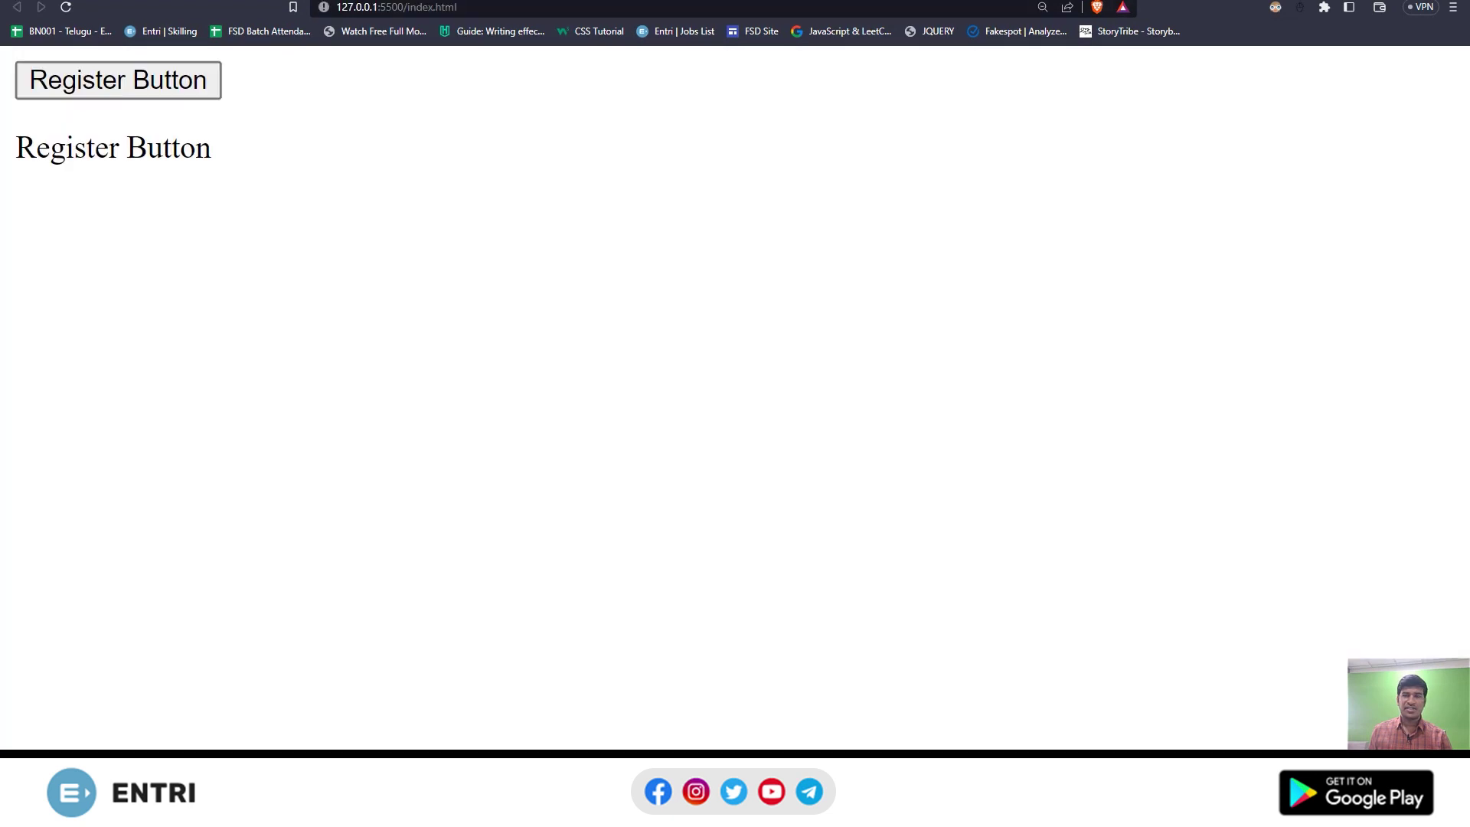
left_click_drag(1247, 43, 1152, 32)
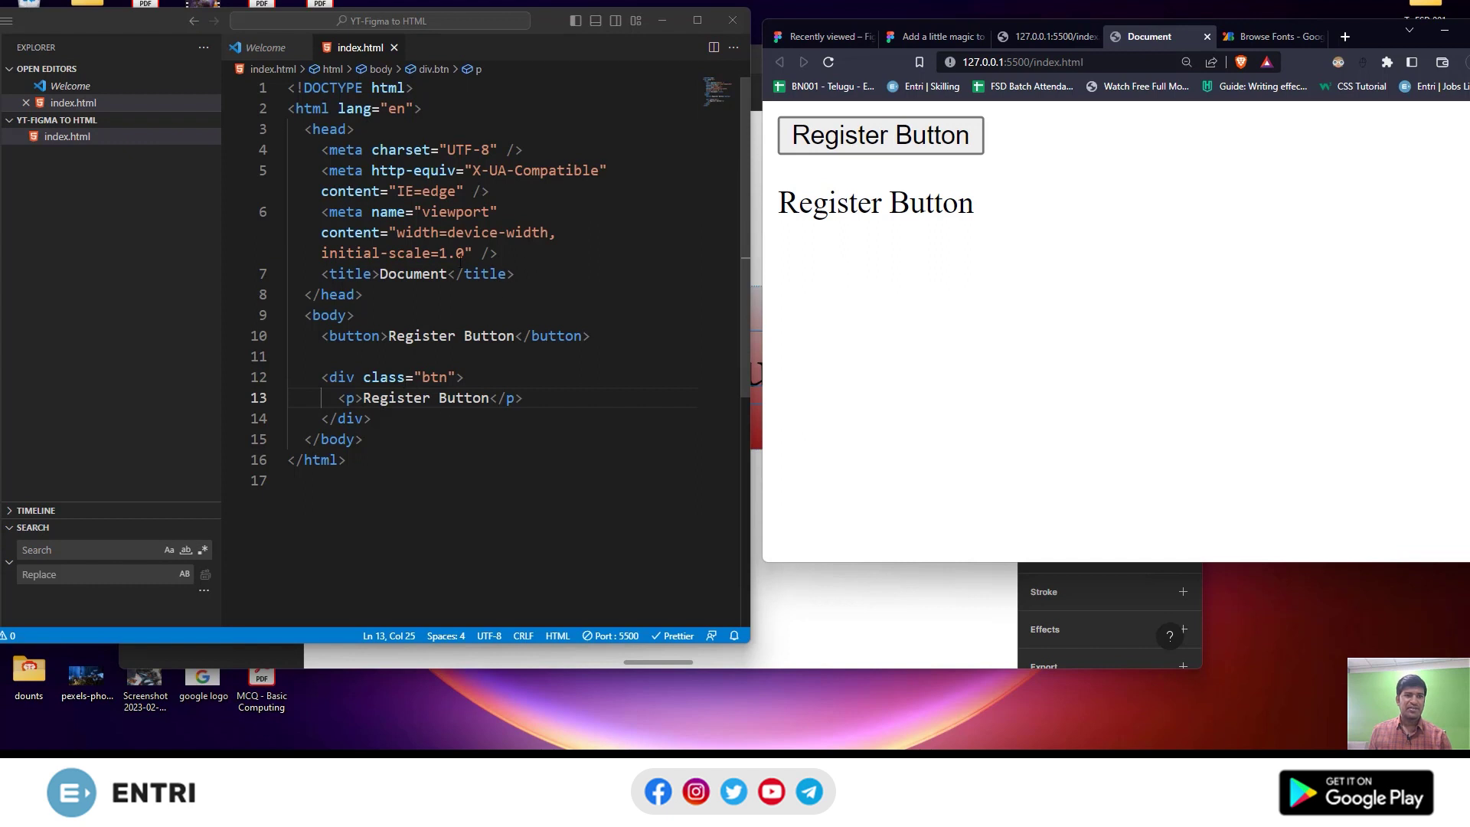
left_click(541, 255)
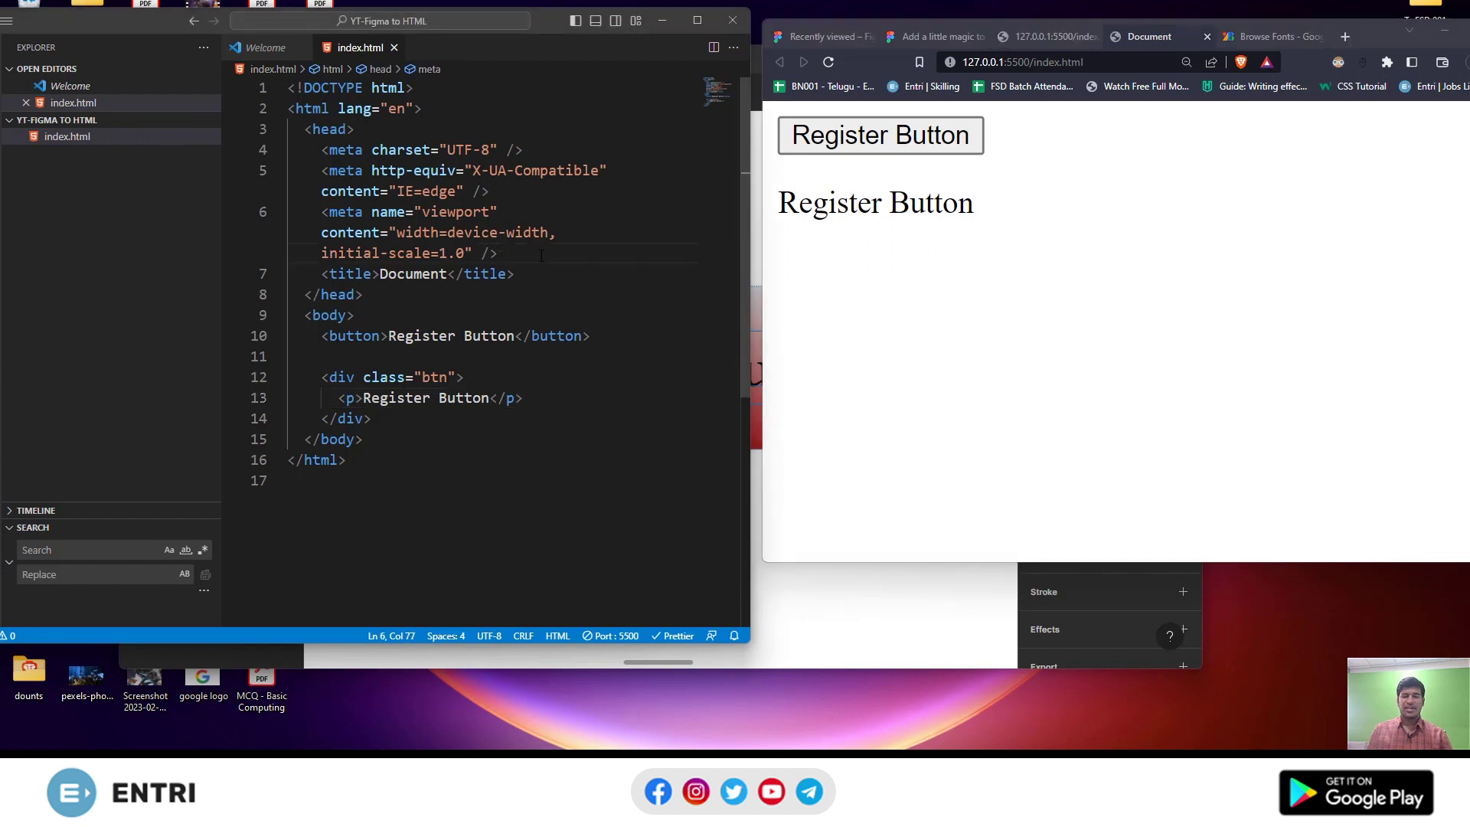
Add a link to style.css in the head of index.html using link:c, and save
key("Return")
type("link")
type(":c")
key("Return")
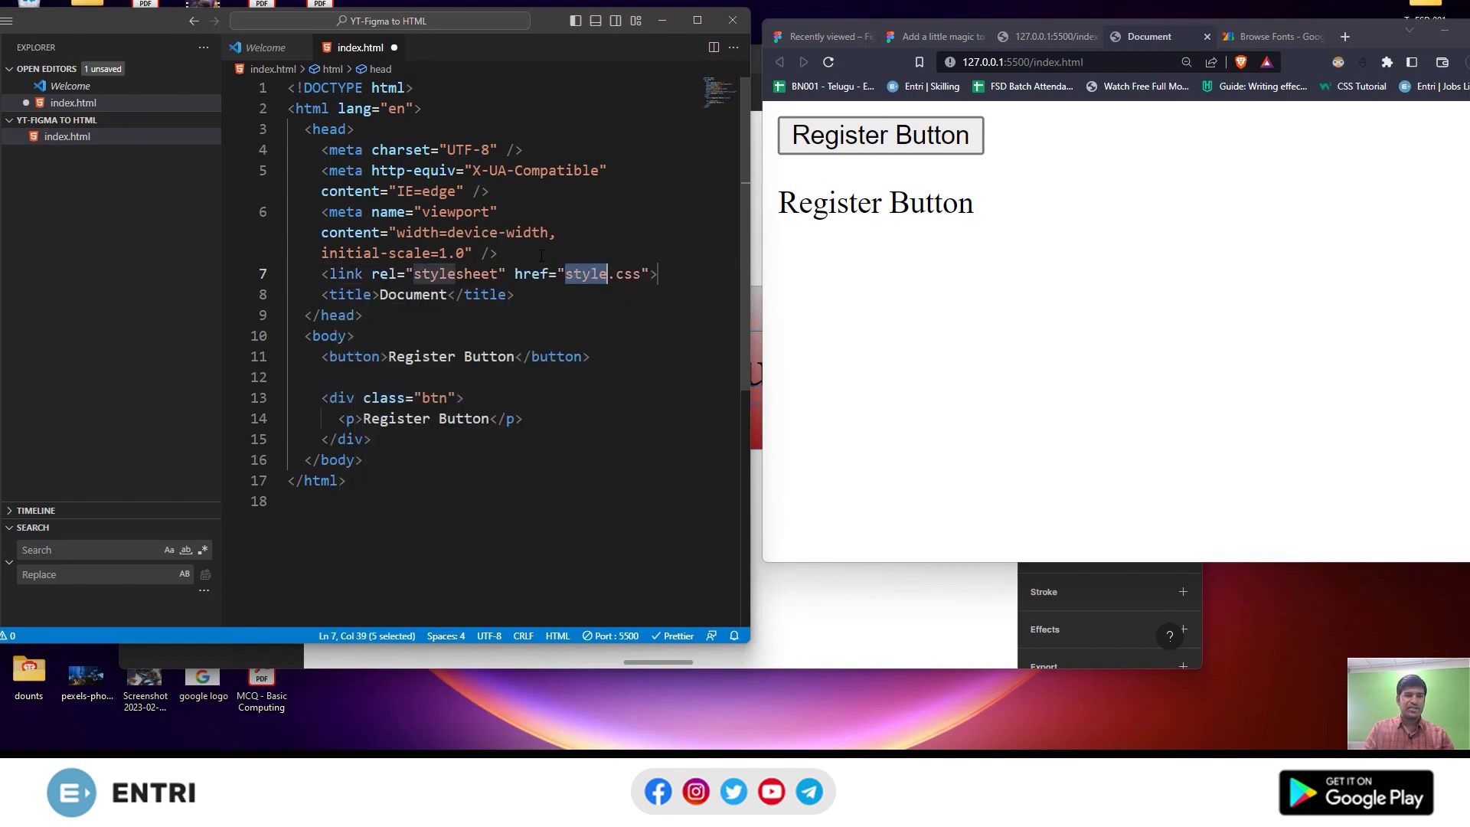
key("ctrl+s")
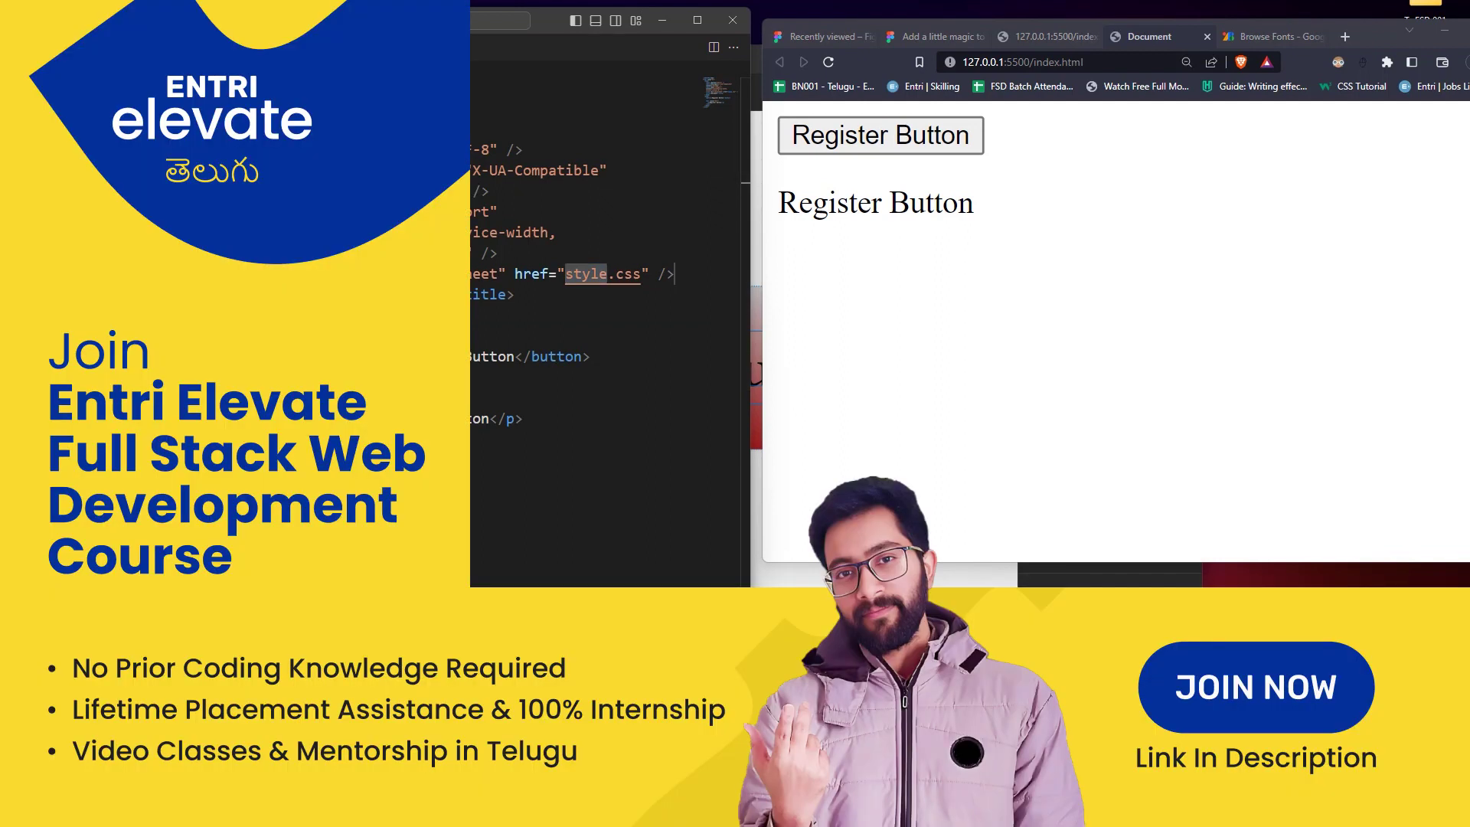
Open the new style.css and start an empty .btn rule
left_click(598, 273, "ctrl")
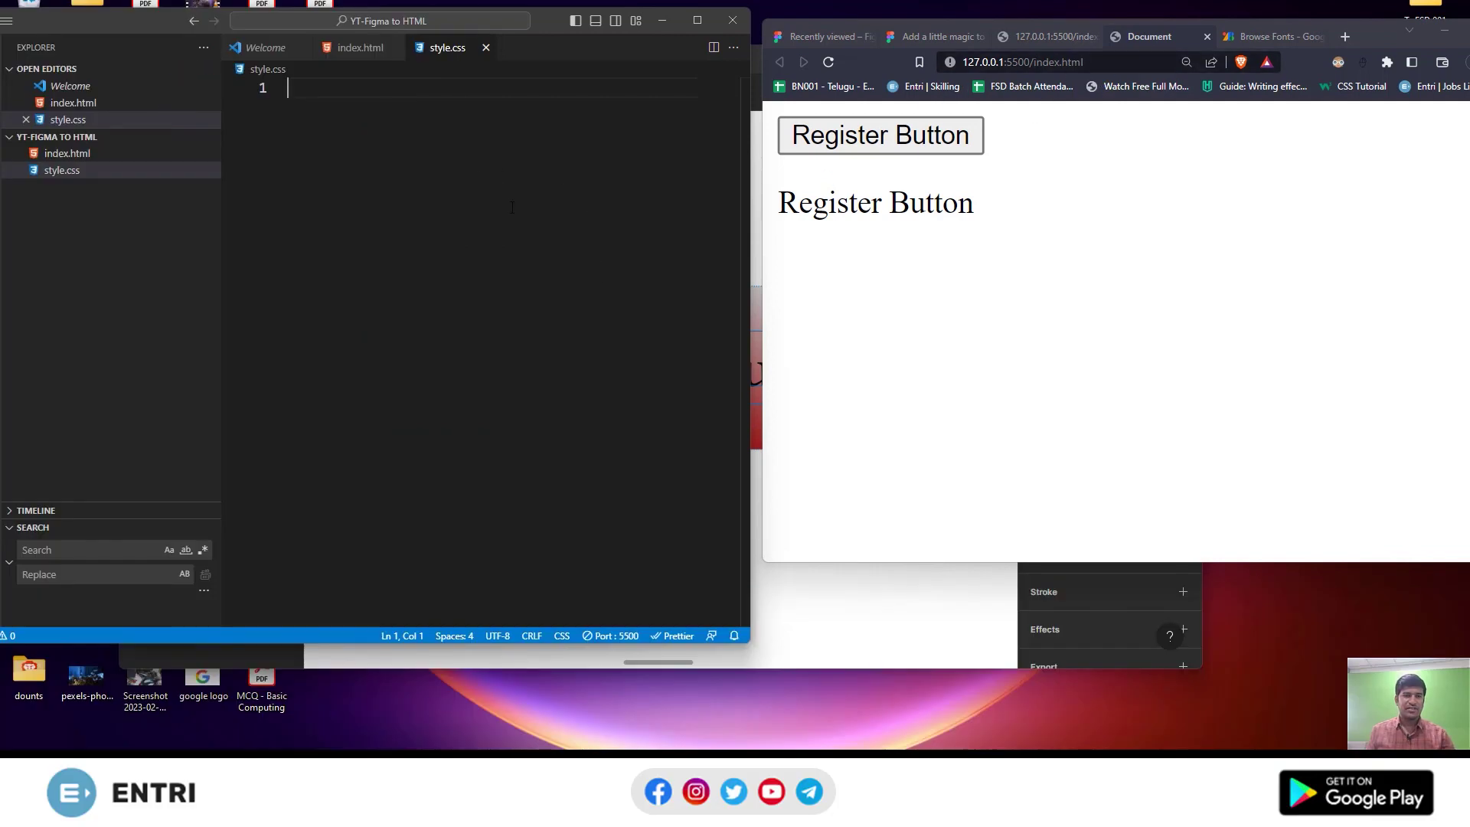
left_click(350, 50)
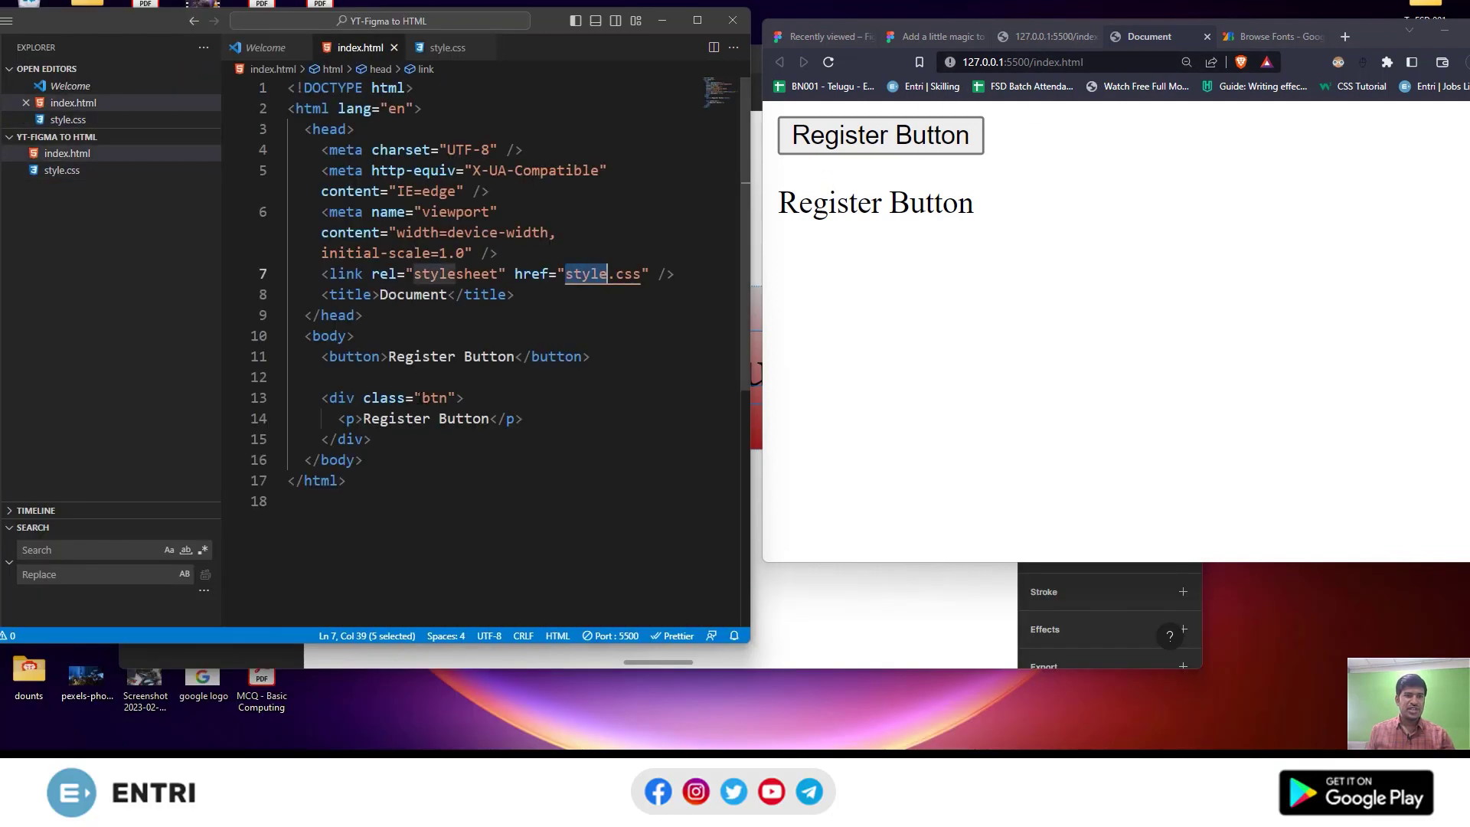
left_click_drag(421, 397, 439, 398)
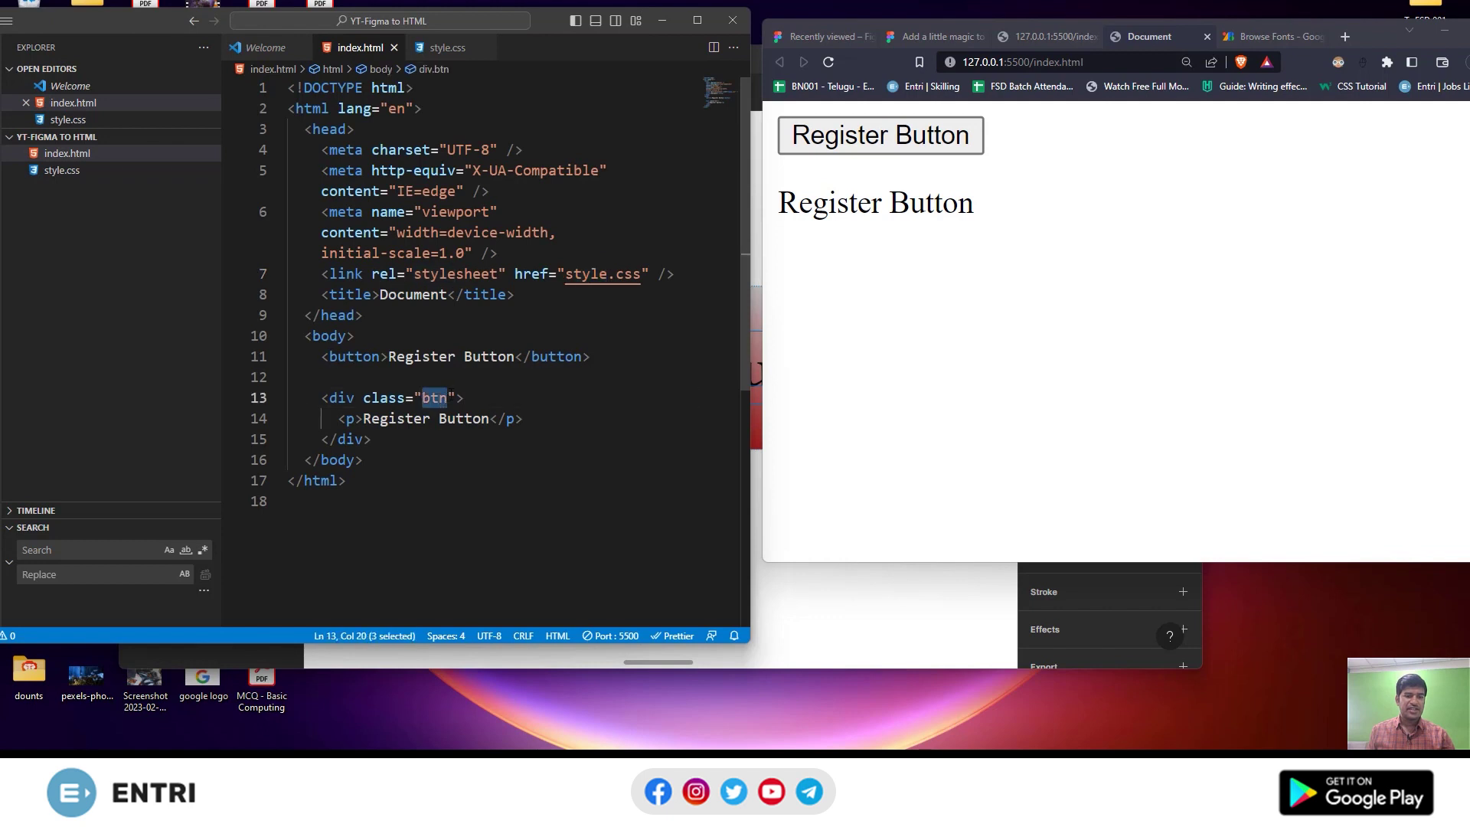
left_click(444, 48)
type(".")
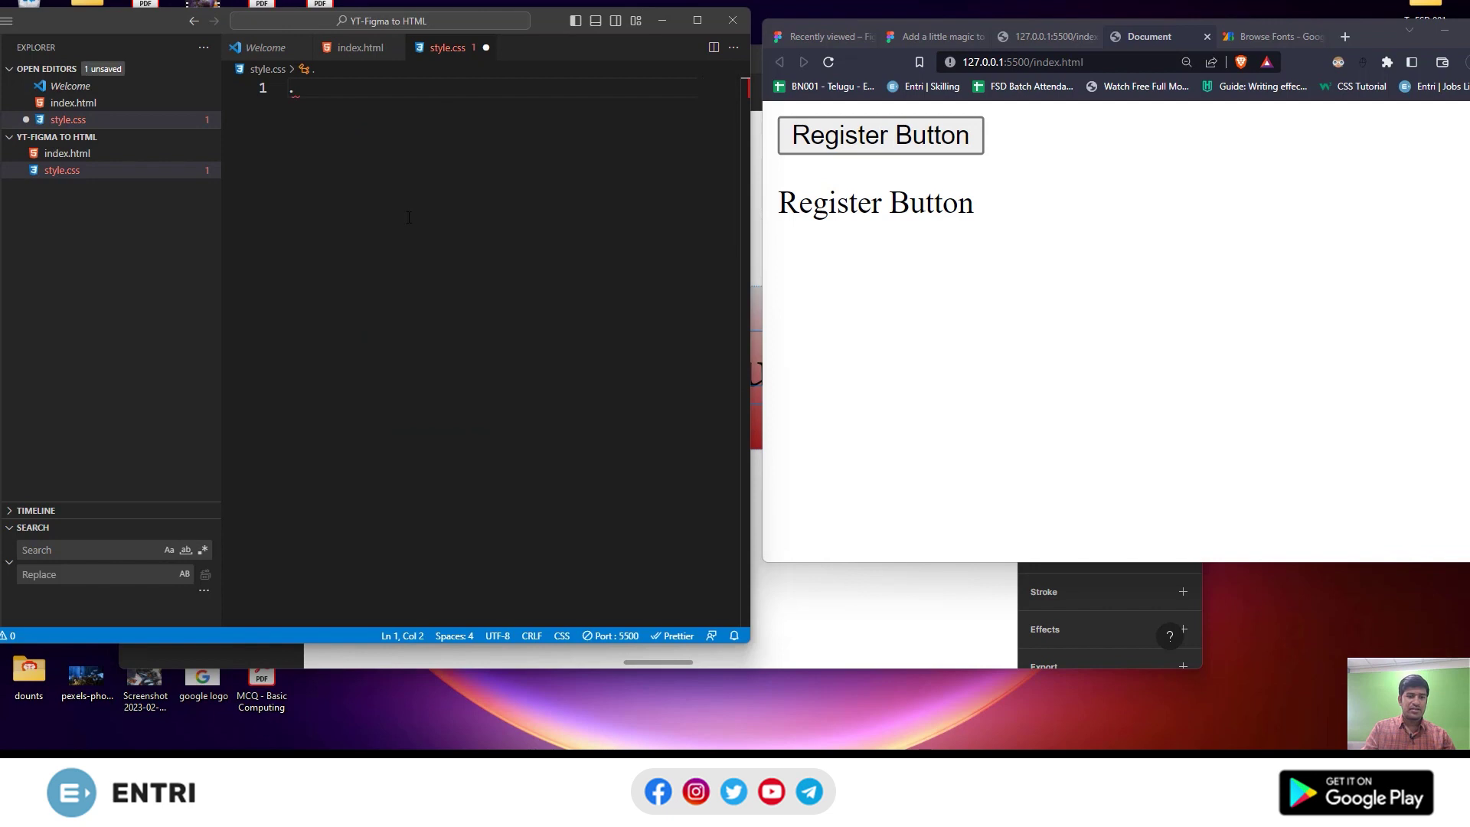
type("btn{")
key("Return")
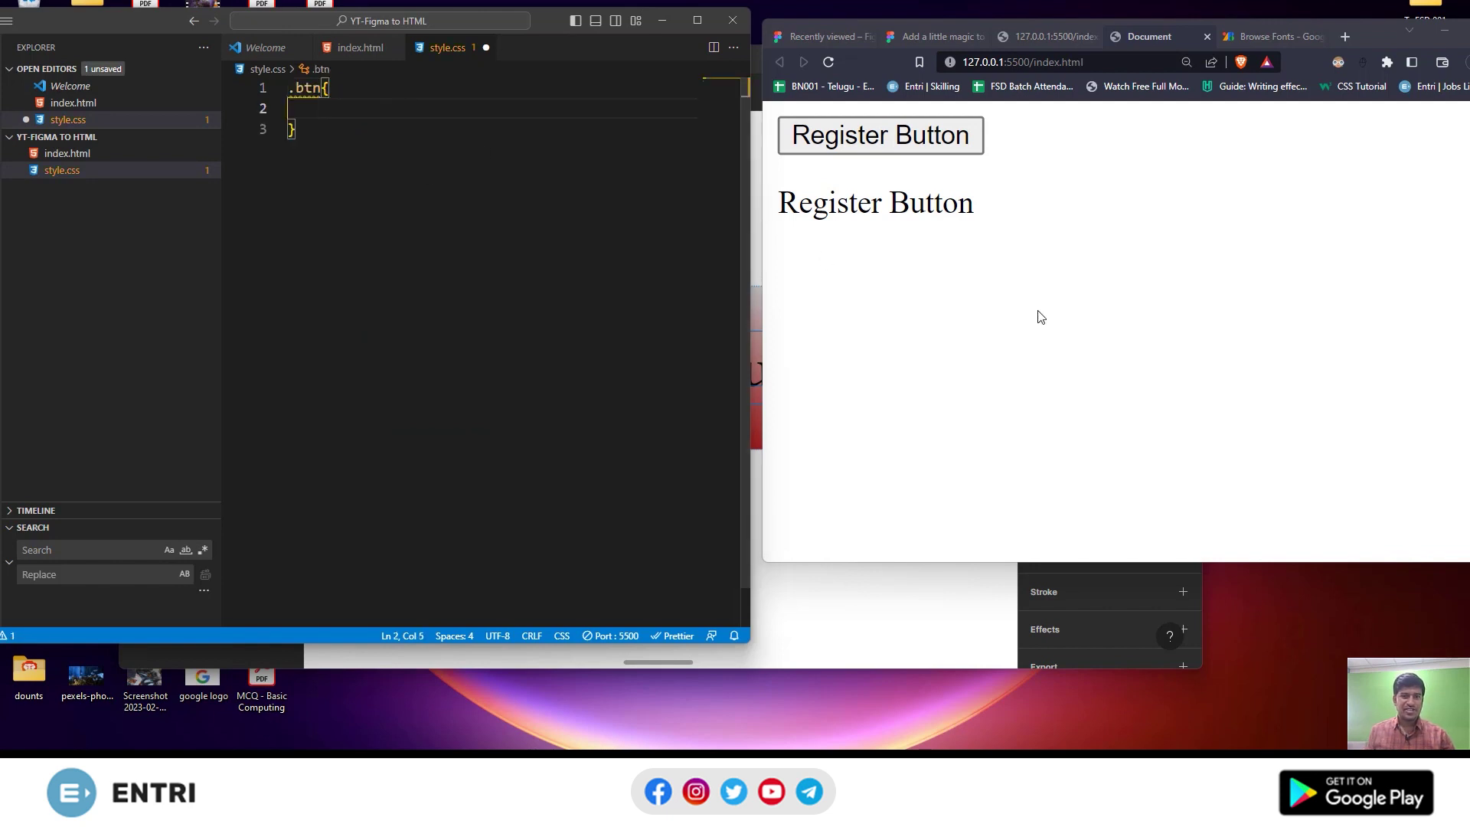
Center the auto-layout content and copy the frame's CSS width 109px and height 36px
left_click(830, 610)
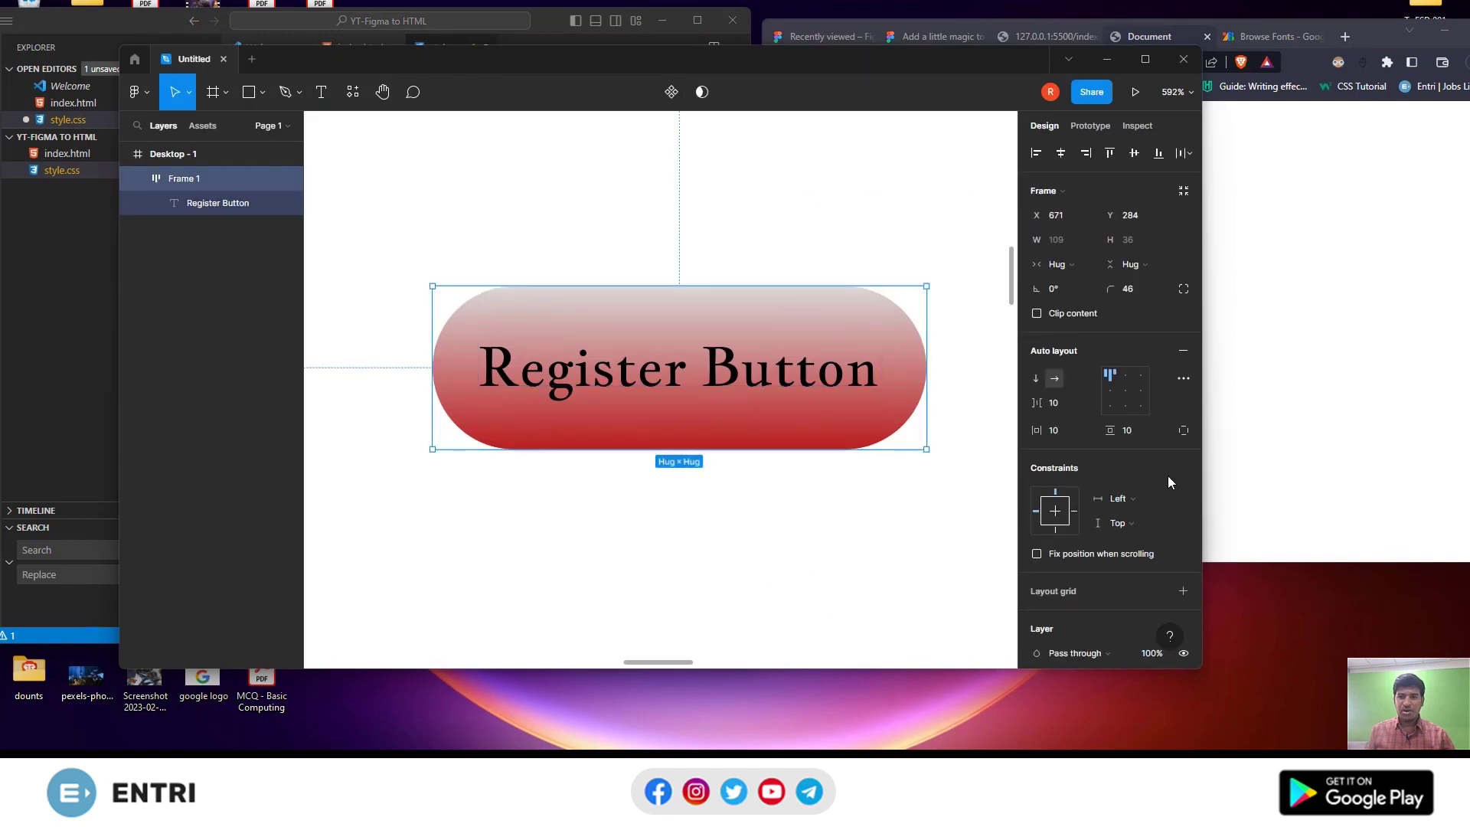
left_click(1125, 391)
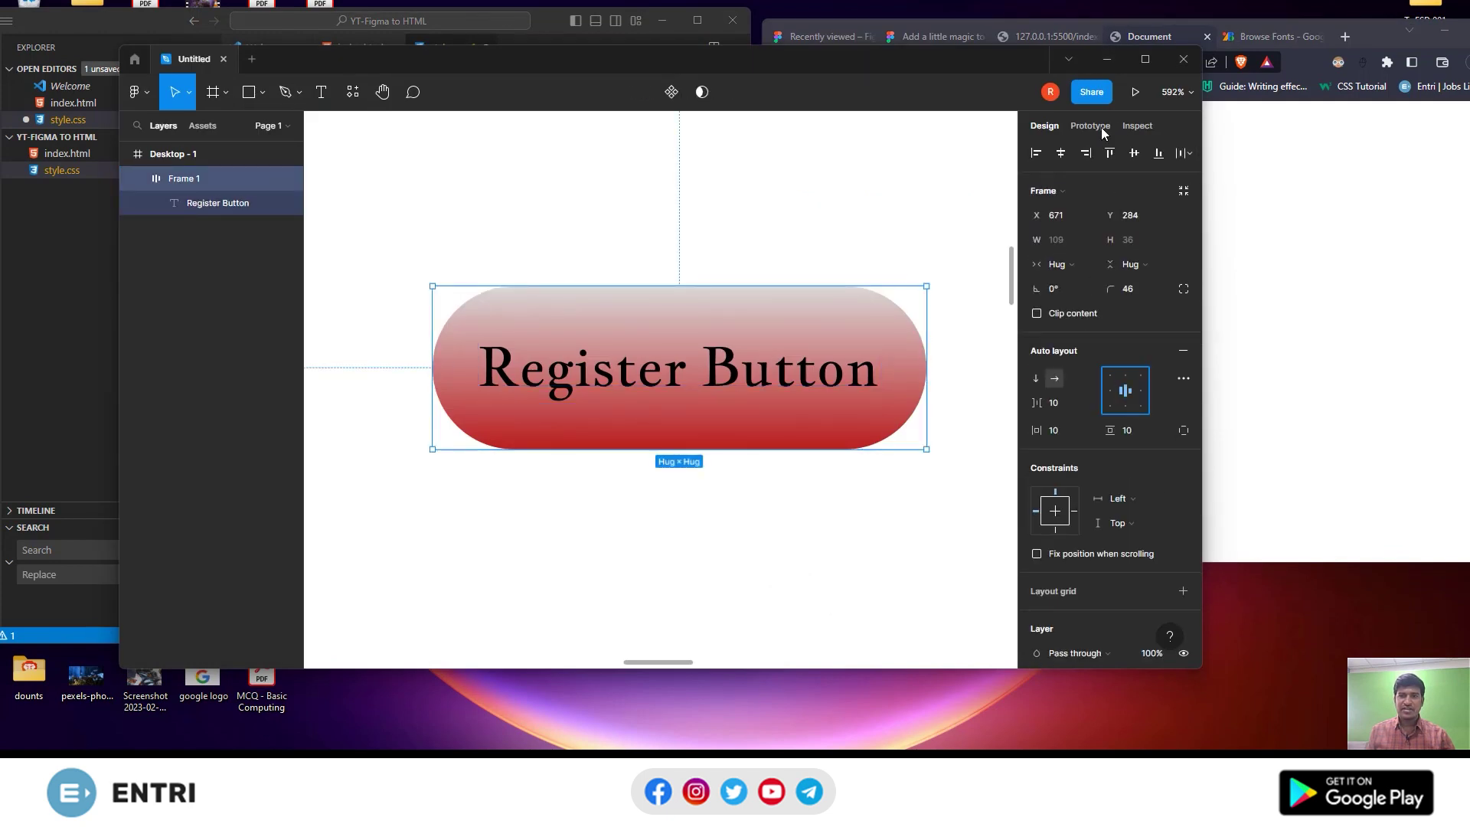
left_click(1129, 127)
scroll(1149, 509, "down", 1)
scroll(1150, 508, "down", 2)
scroll(1150, 509, "down", 1)
scroll(1150, 508, "down", 2)
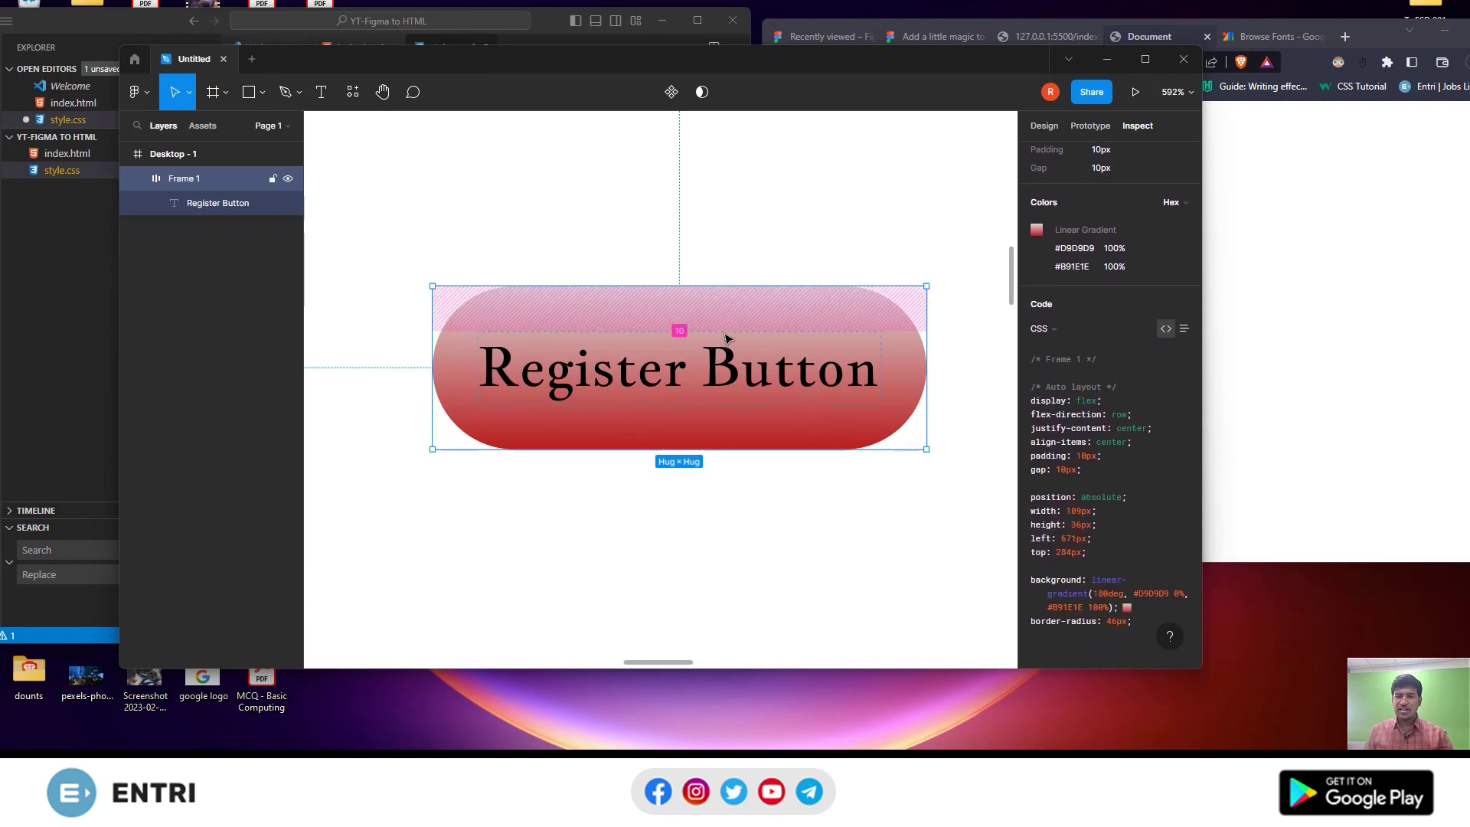
key("alt")
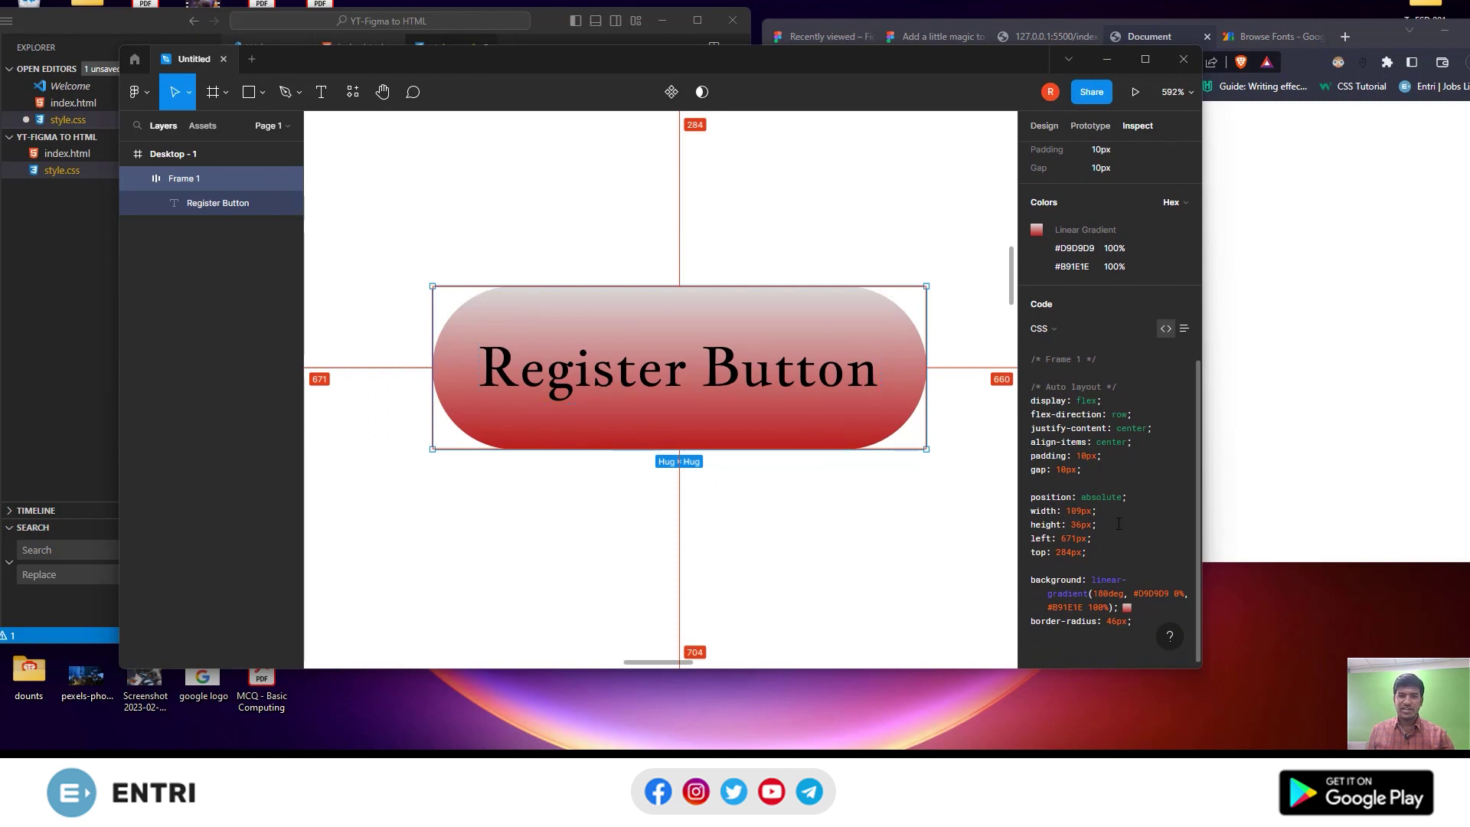
left_click_drag(1107, 526, 1033, 513)
key("ctrl+c")
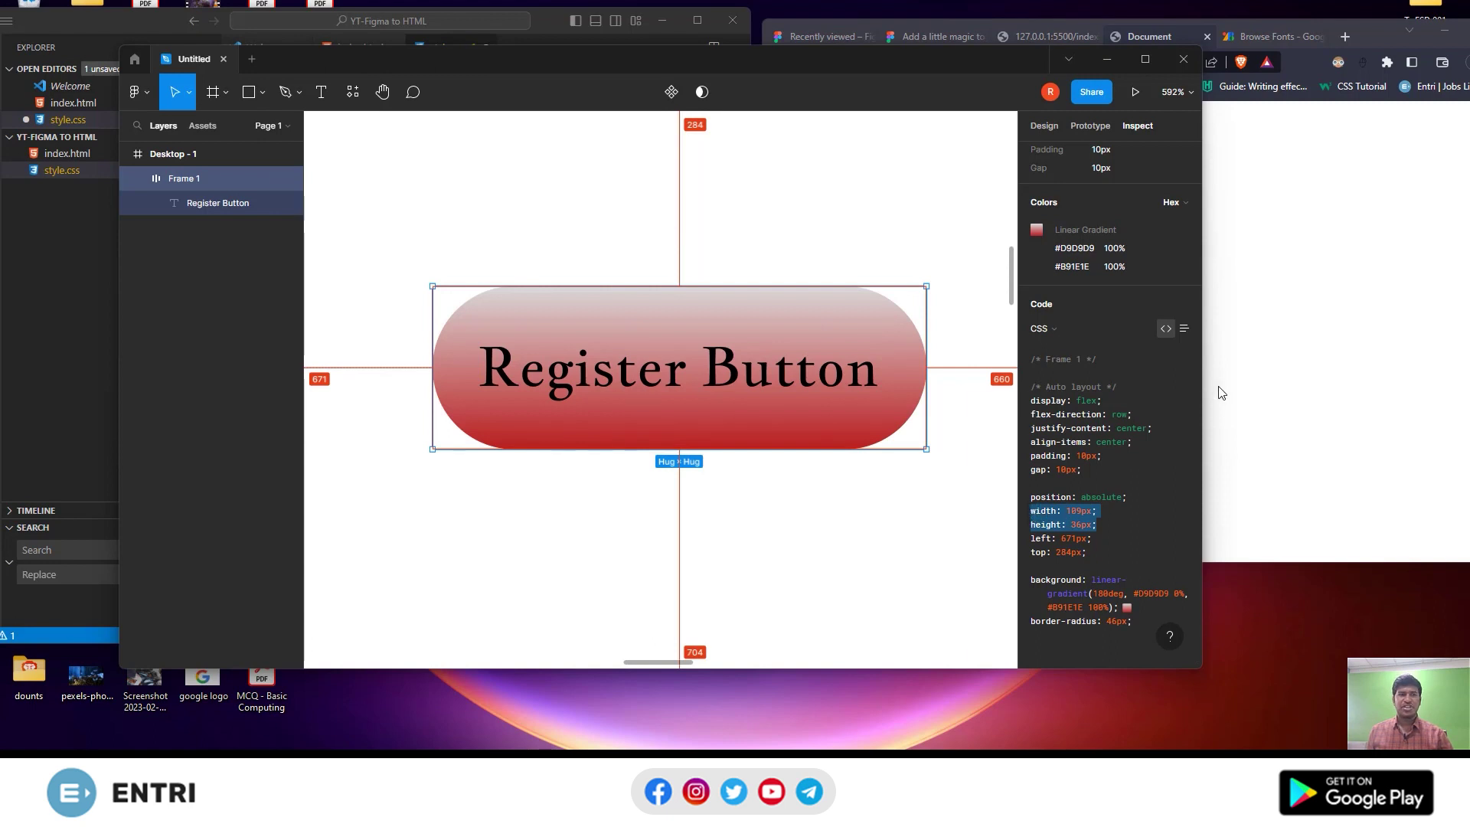
left_click_drag(689, 59, 840, 196)
Paste width 109px and height 36px into the .btn rule and save
left_click(434, 115)
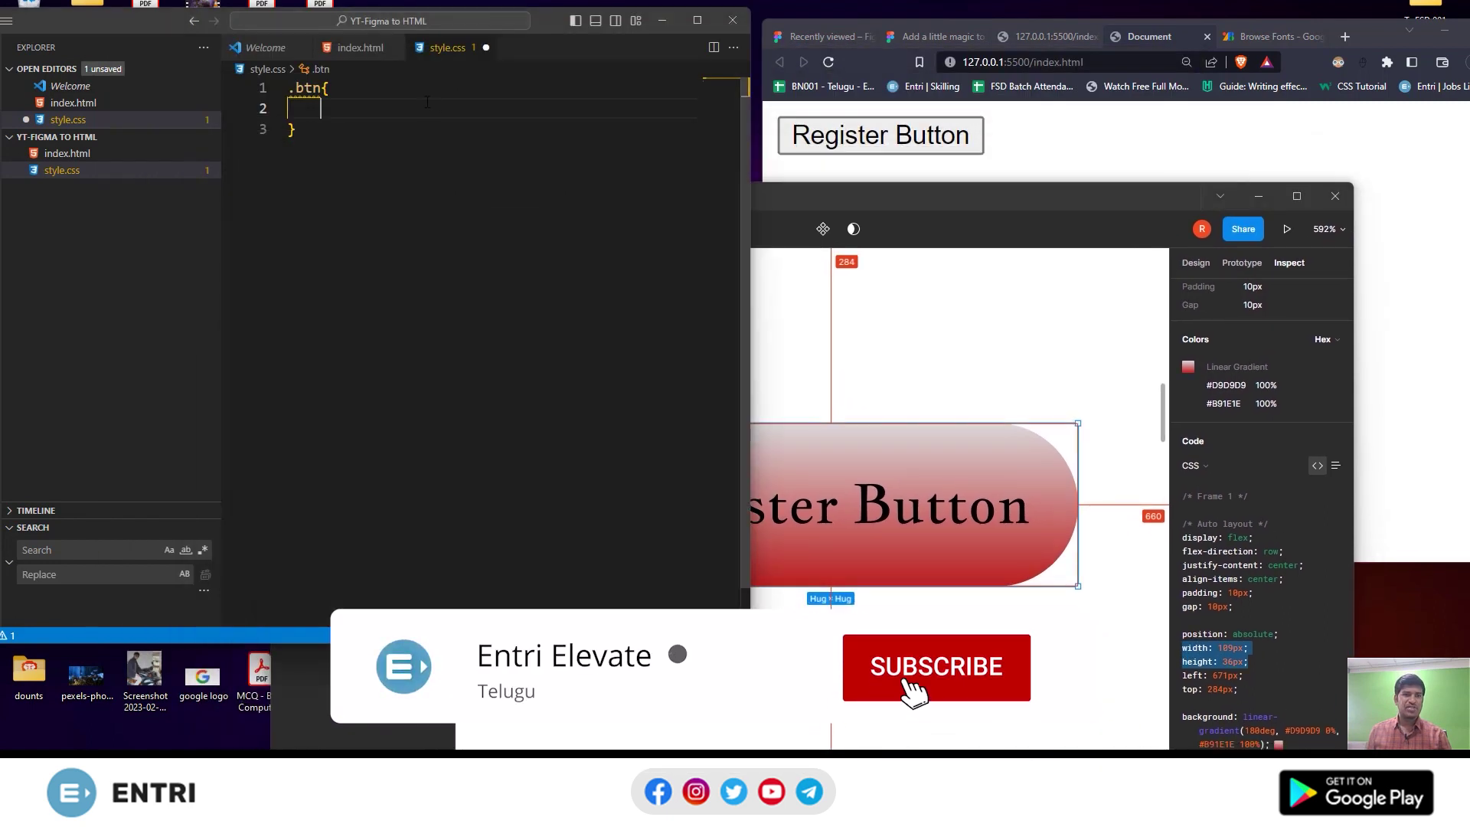
key("ctrl+v")
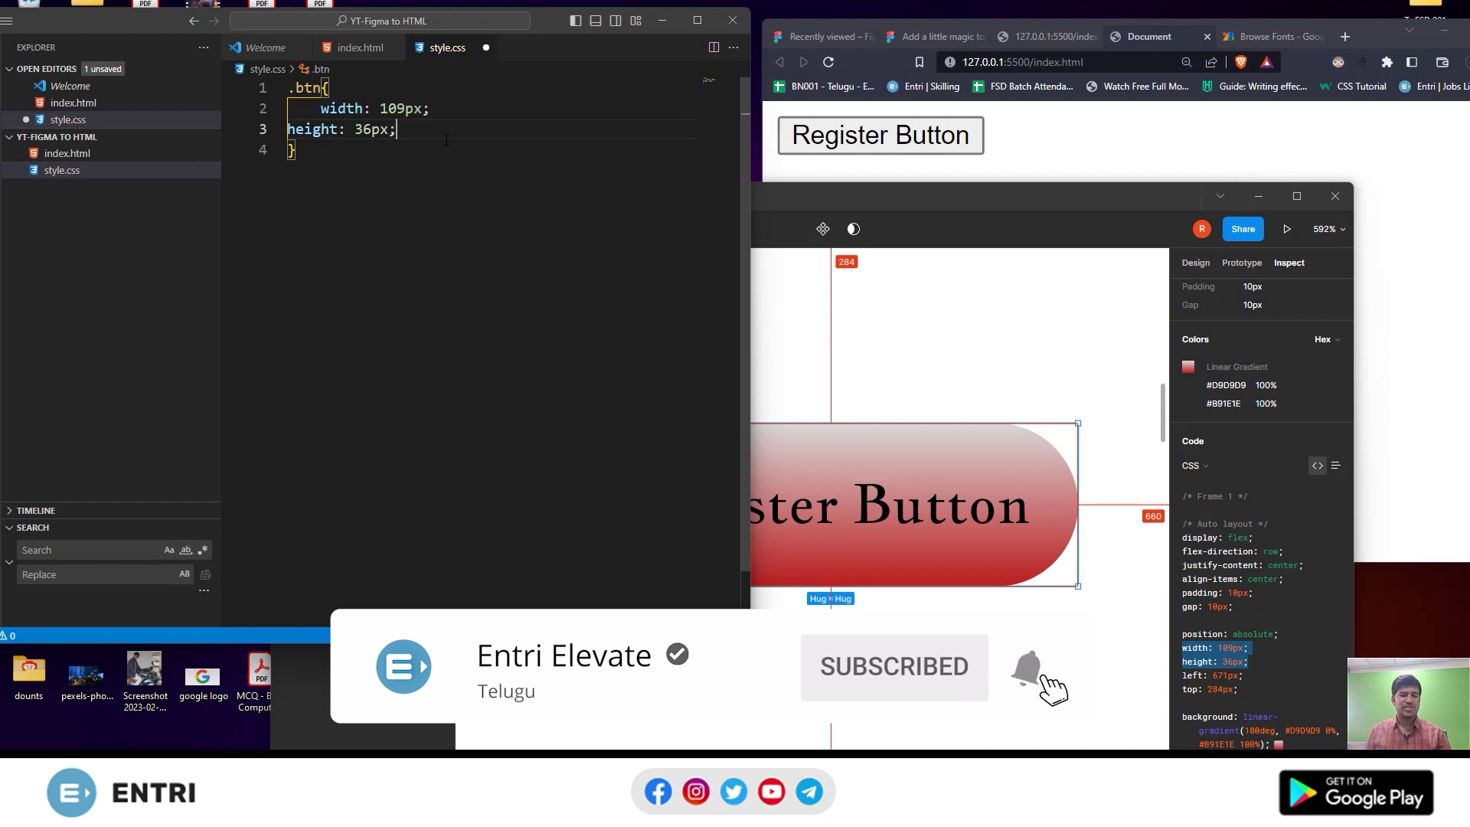
key("ctrl+s")
Copy Figma's gradient background and 46px border-radius into .btn after height, and save
mouse_move(1029, 195)
left_mouse_down()
mouse_move(1003, 244)
mouse_move(977, 159)
left_mouse_up()
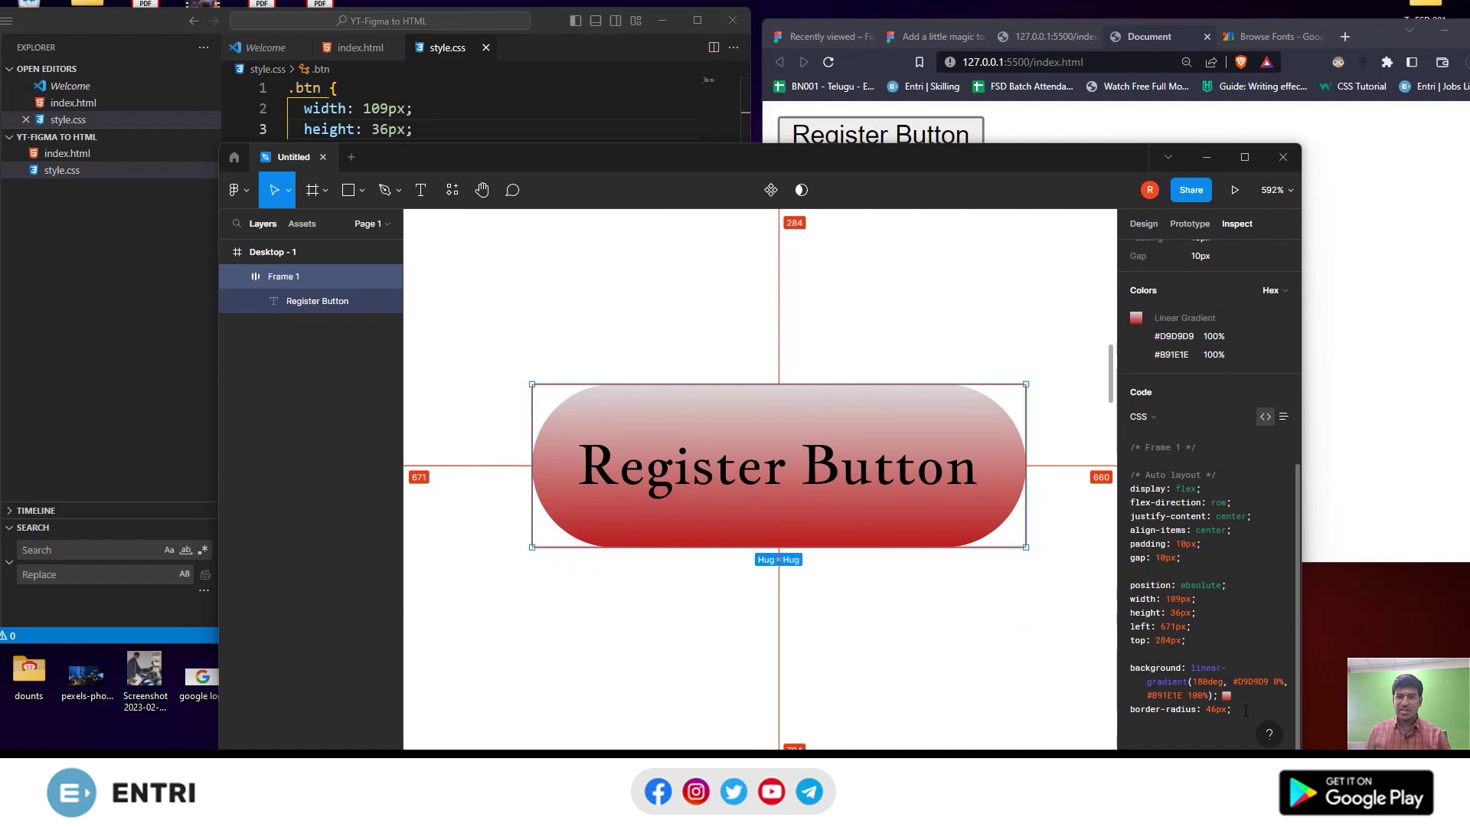
left_click_drag(1233, 709, 1130, 670)
key("ctrl+c")
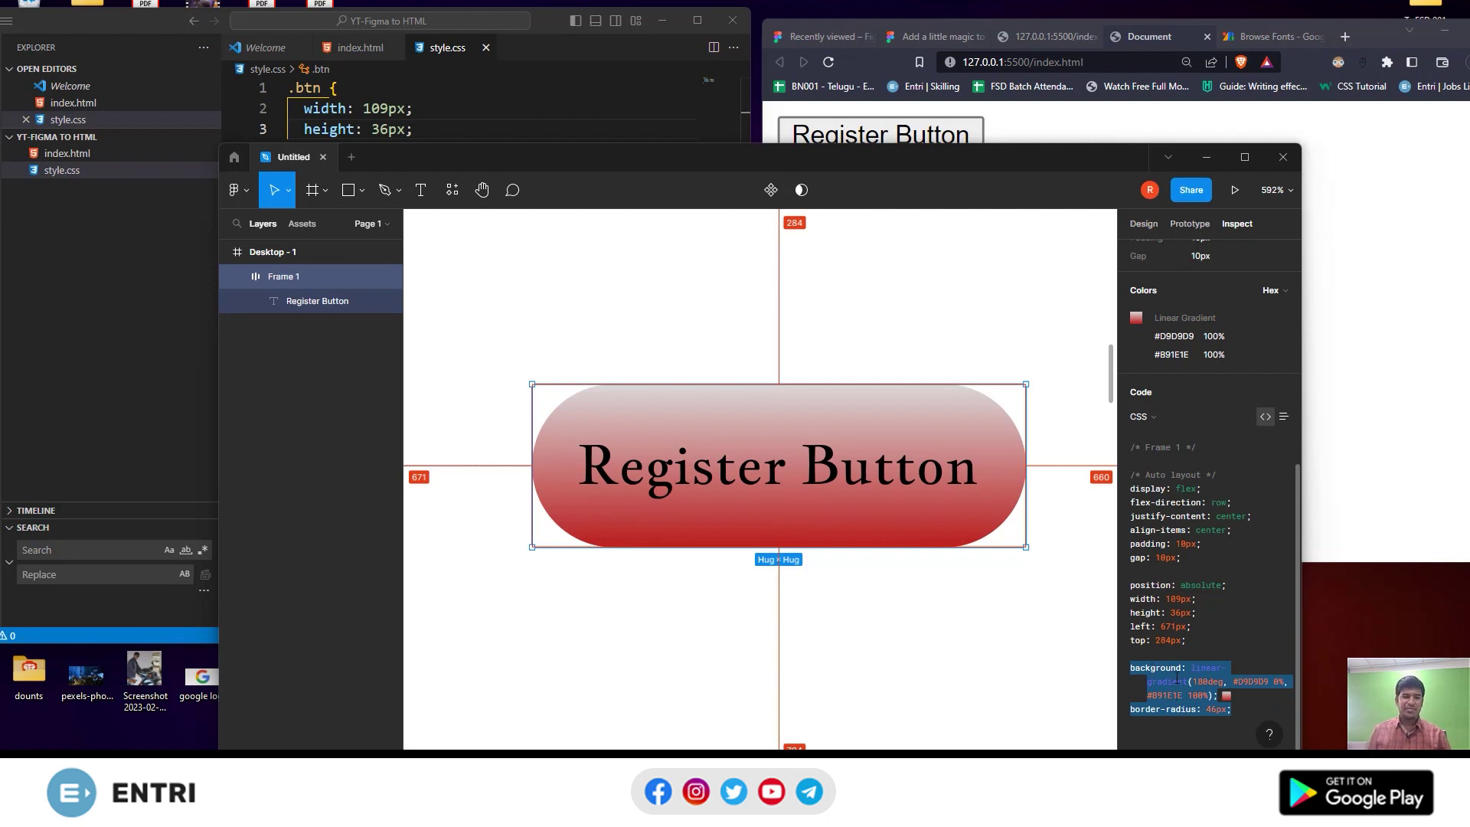
left_click(482, 125)
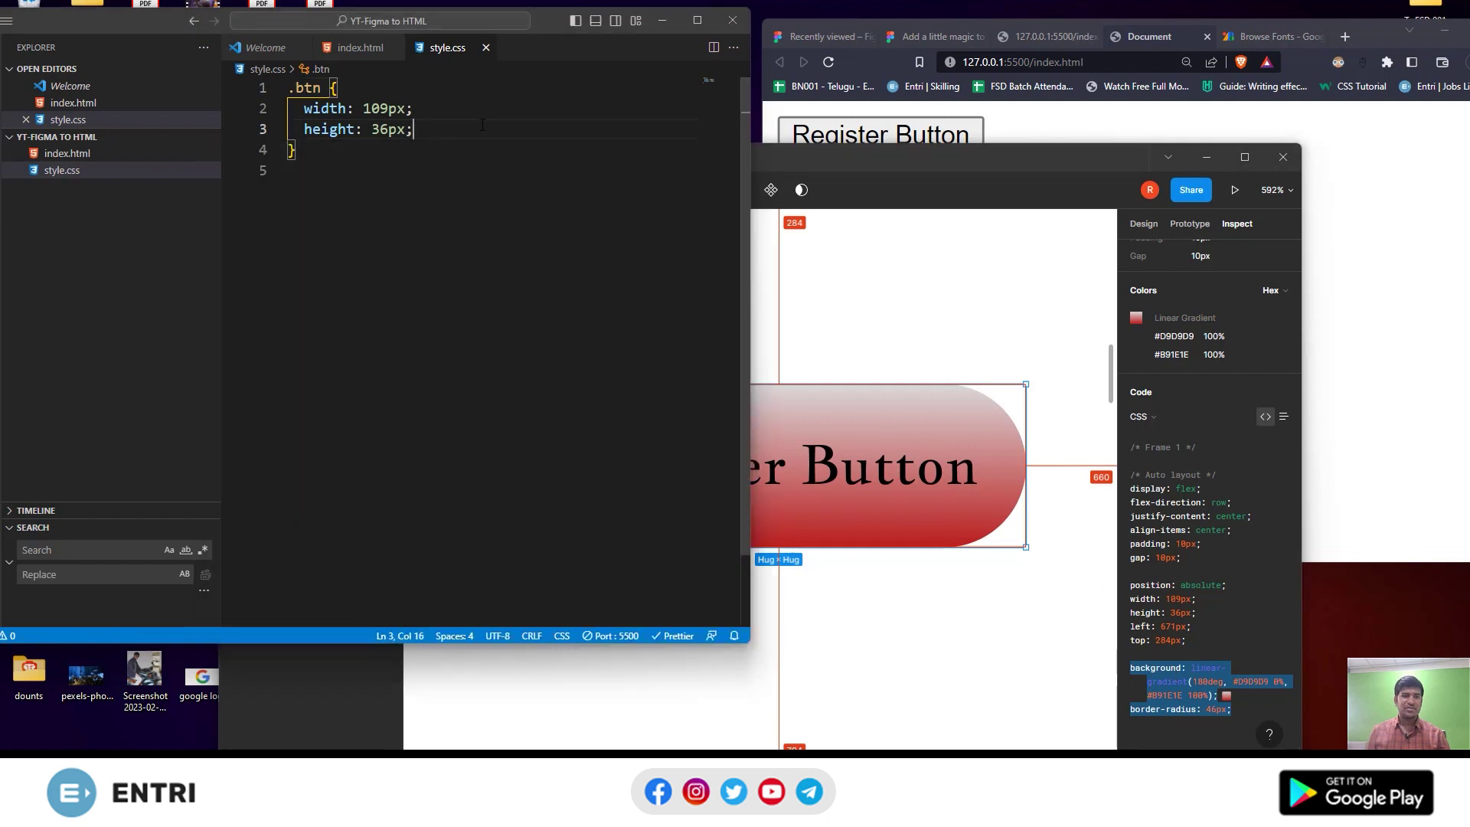
key("Return")
key("ctrl+v")
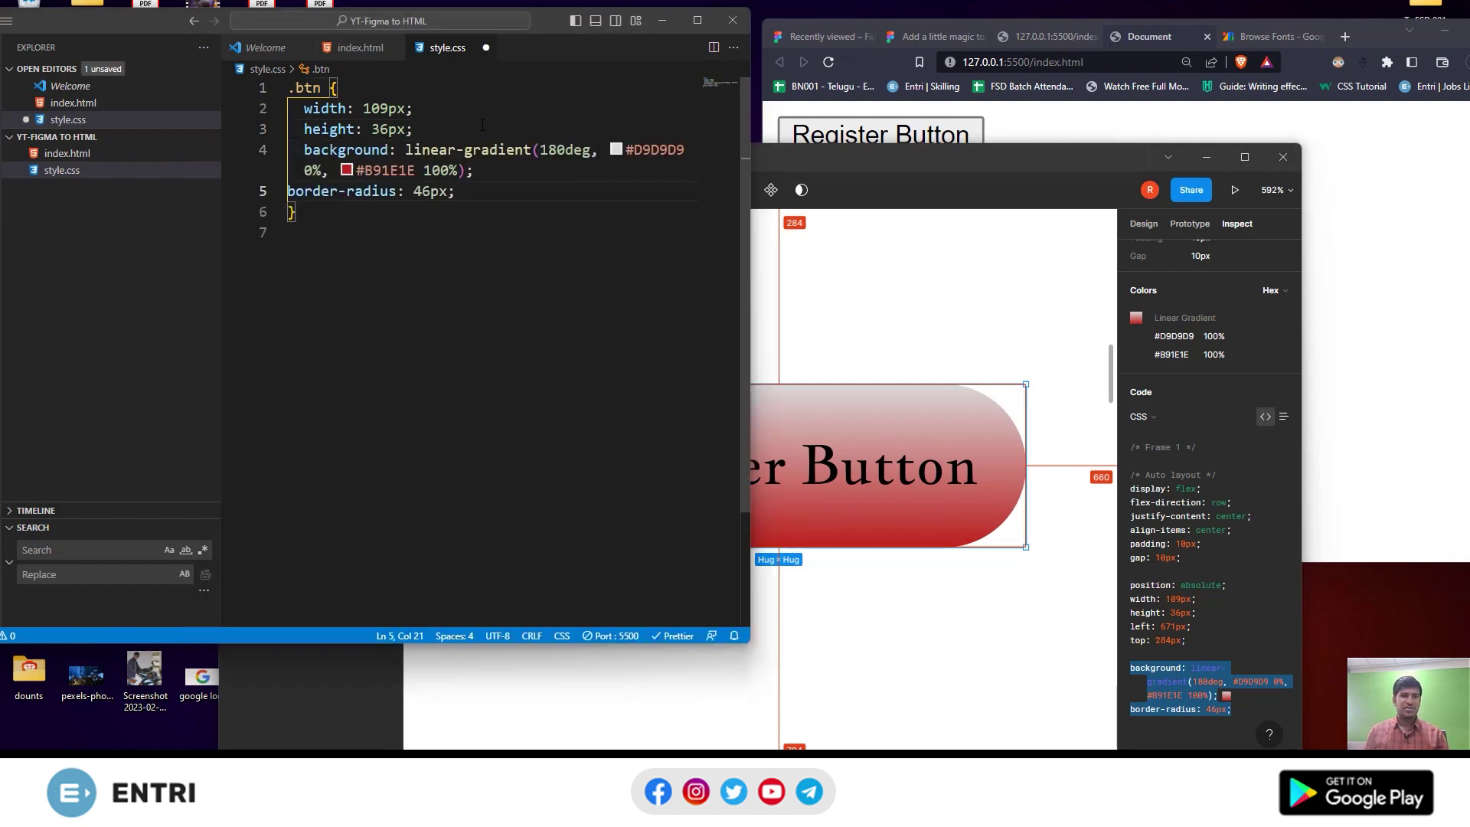
key("ctrl+s")
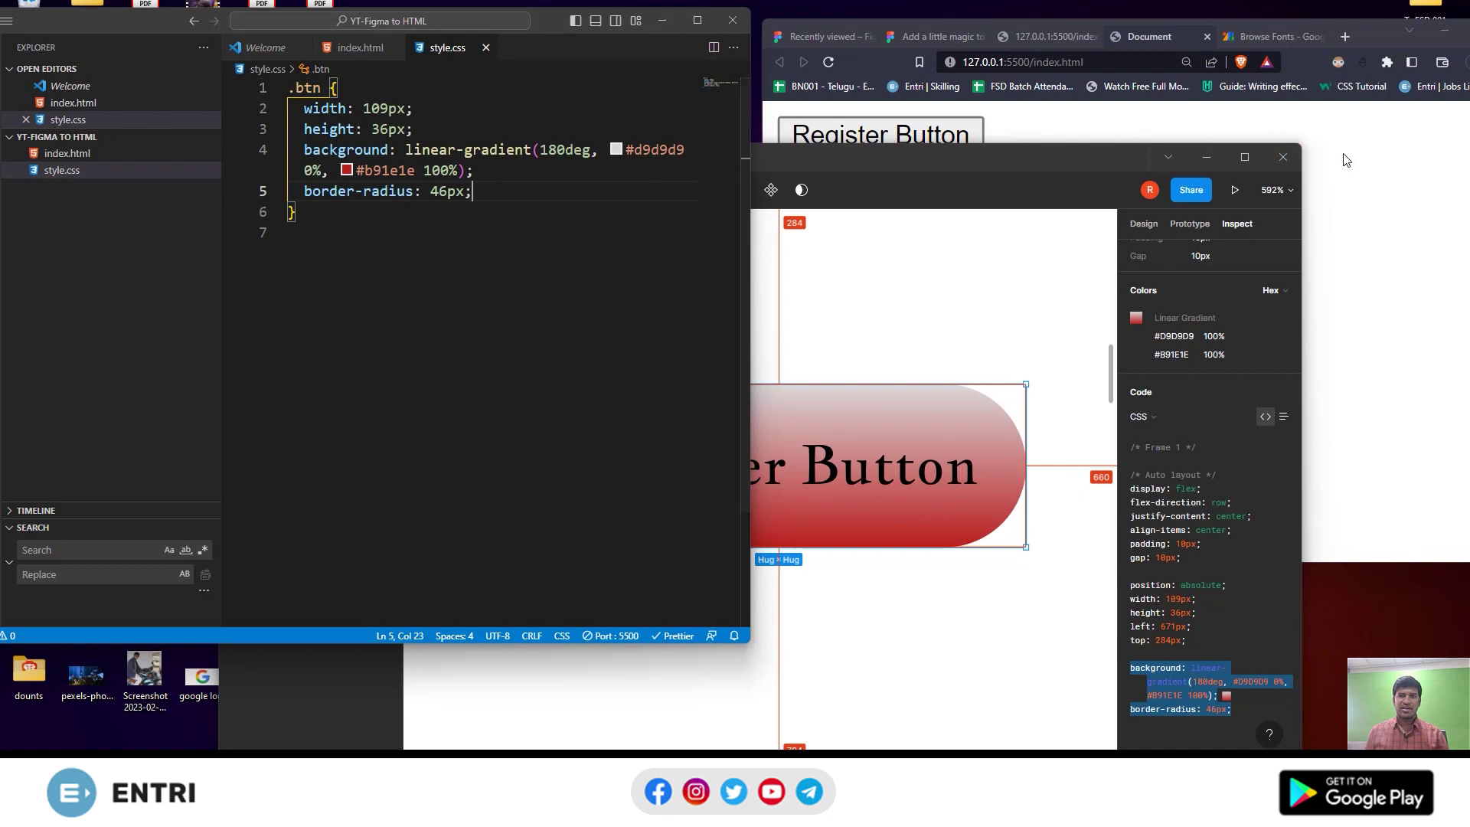
left_click(1341, 165)
Reselect Frame 1 to view its auto-layout CSS, then move Figma aside to show the preview
left_click(911, 733)
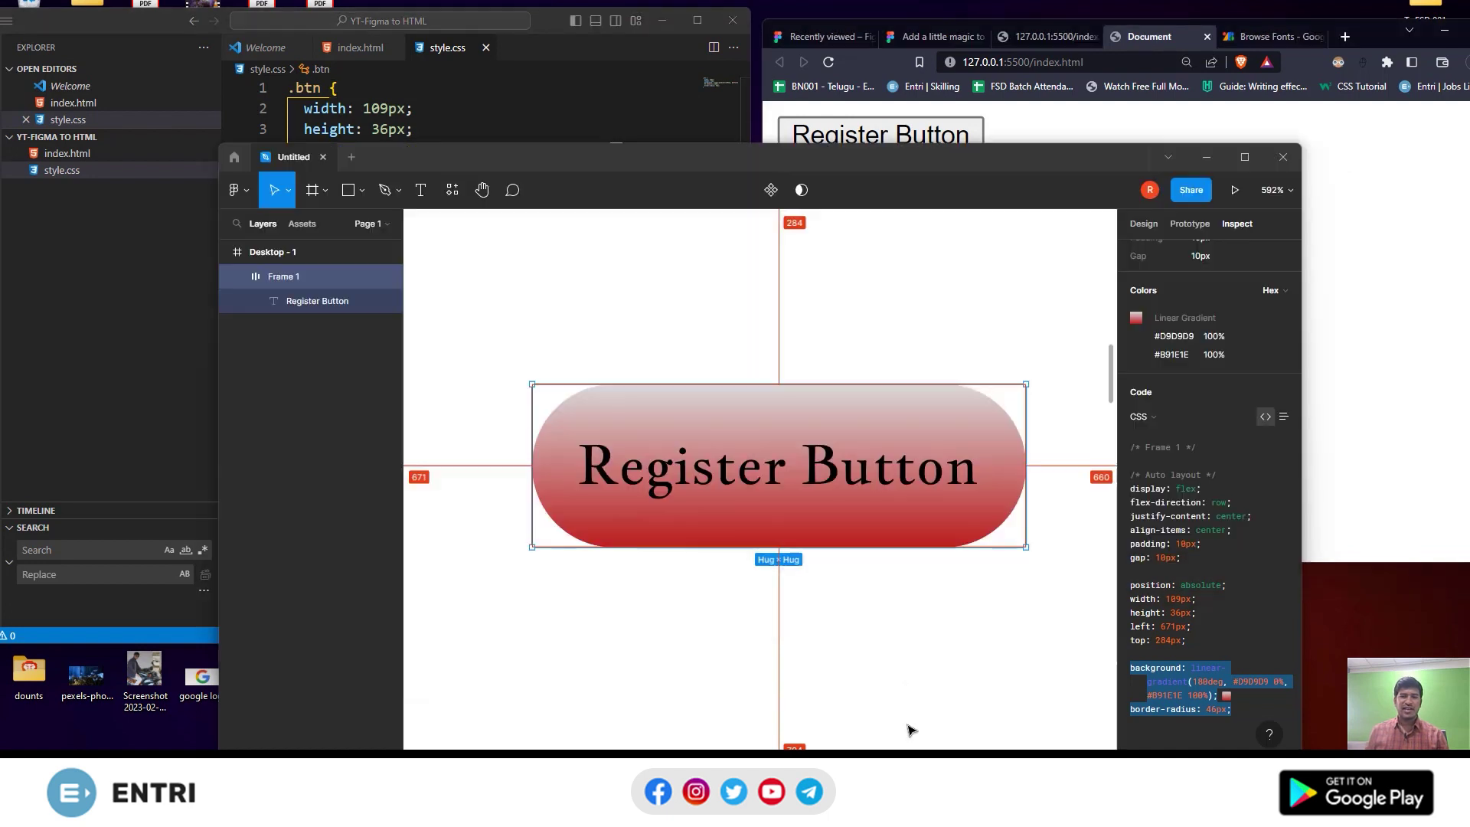
left_click(998, 332)
mouse_move(1003, 149)
left_mouse_down()
mouse_move(962, 340)
mouse_move(1072, 357)
left_mouse_up()
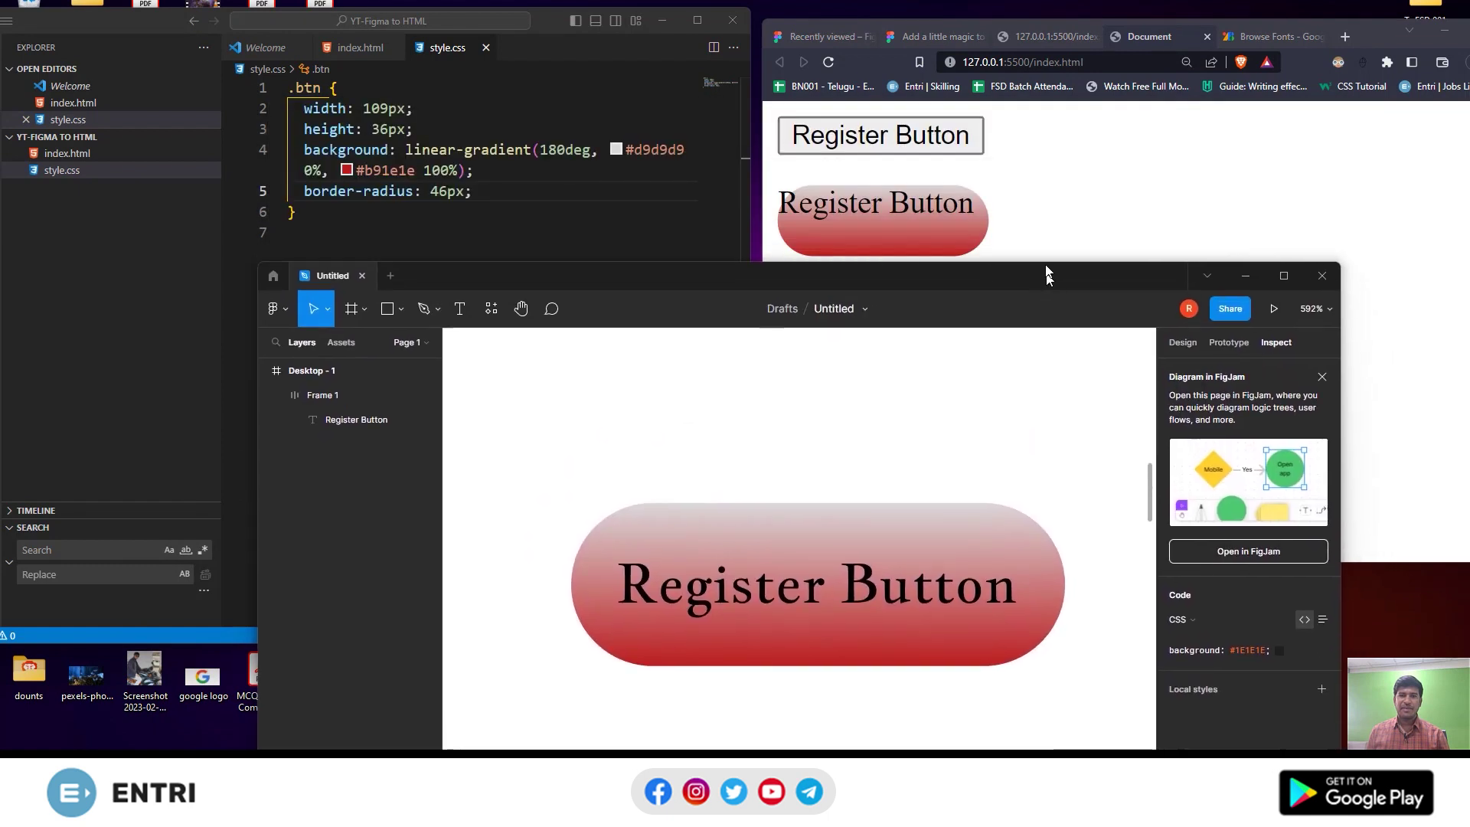
left_click_drag(1073, 357, 1056, 233)
left_click(821, 543)
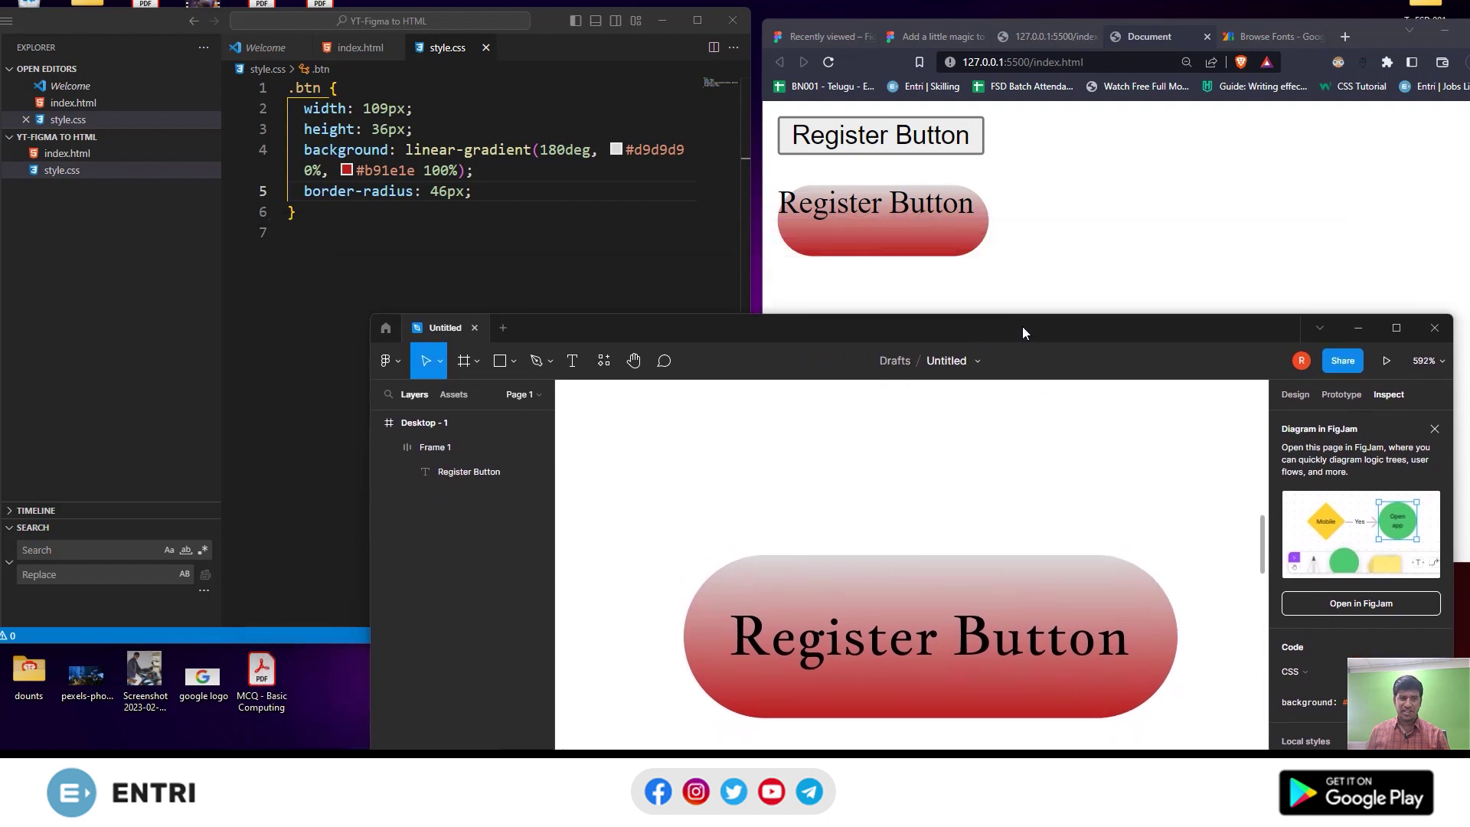
mouse_move(920, 228)
left_mouse_down()
mouse_move(977, 228)
mouse_move(861, 62)
left_mouse_up()
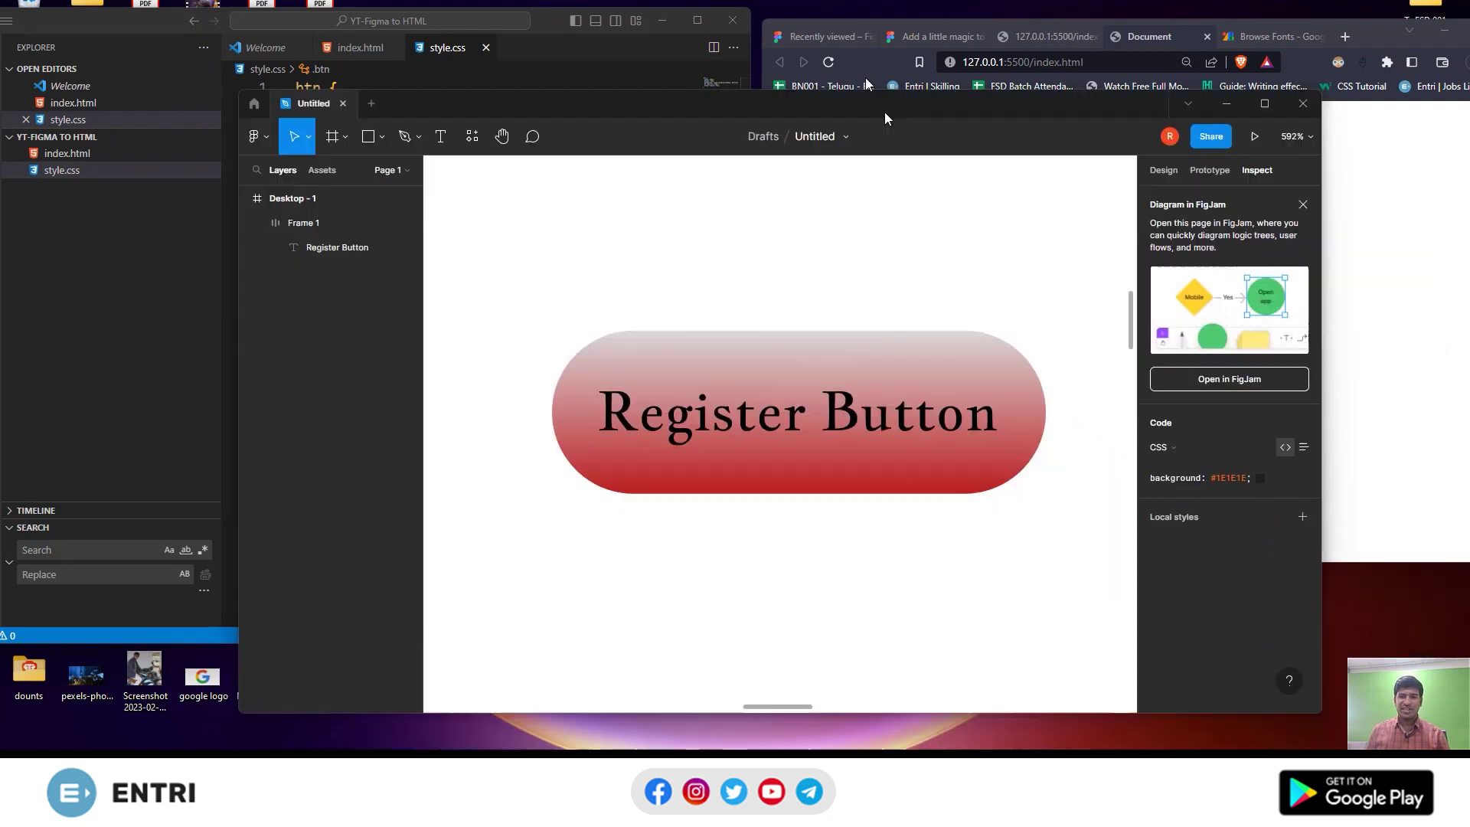
left_click(814, 291)
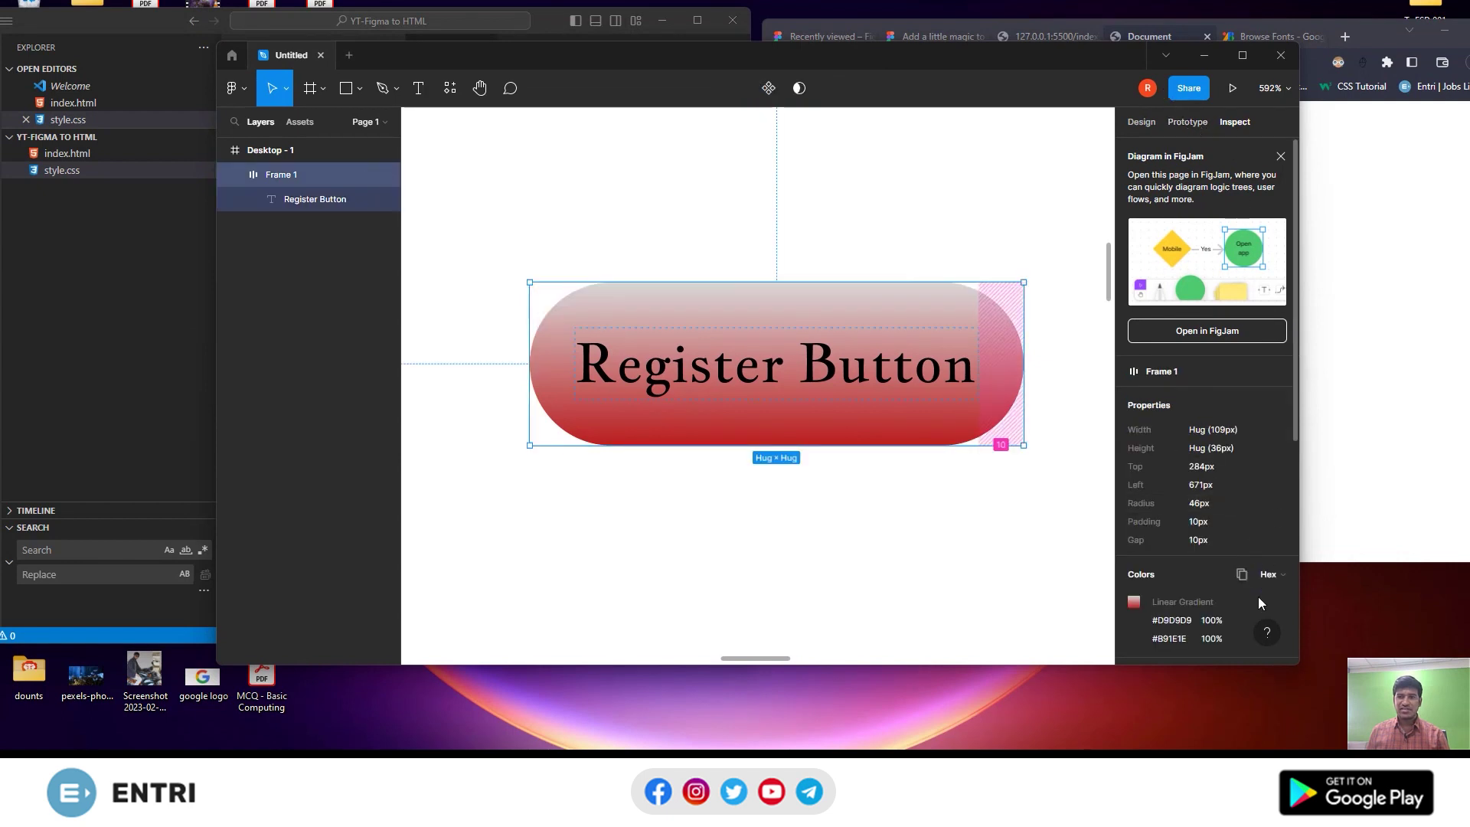
scroll(1236, 222, "down", 5)
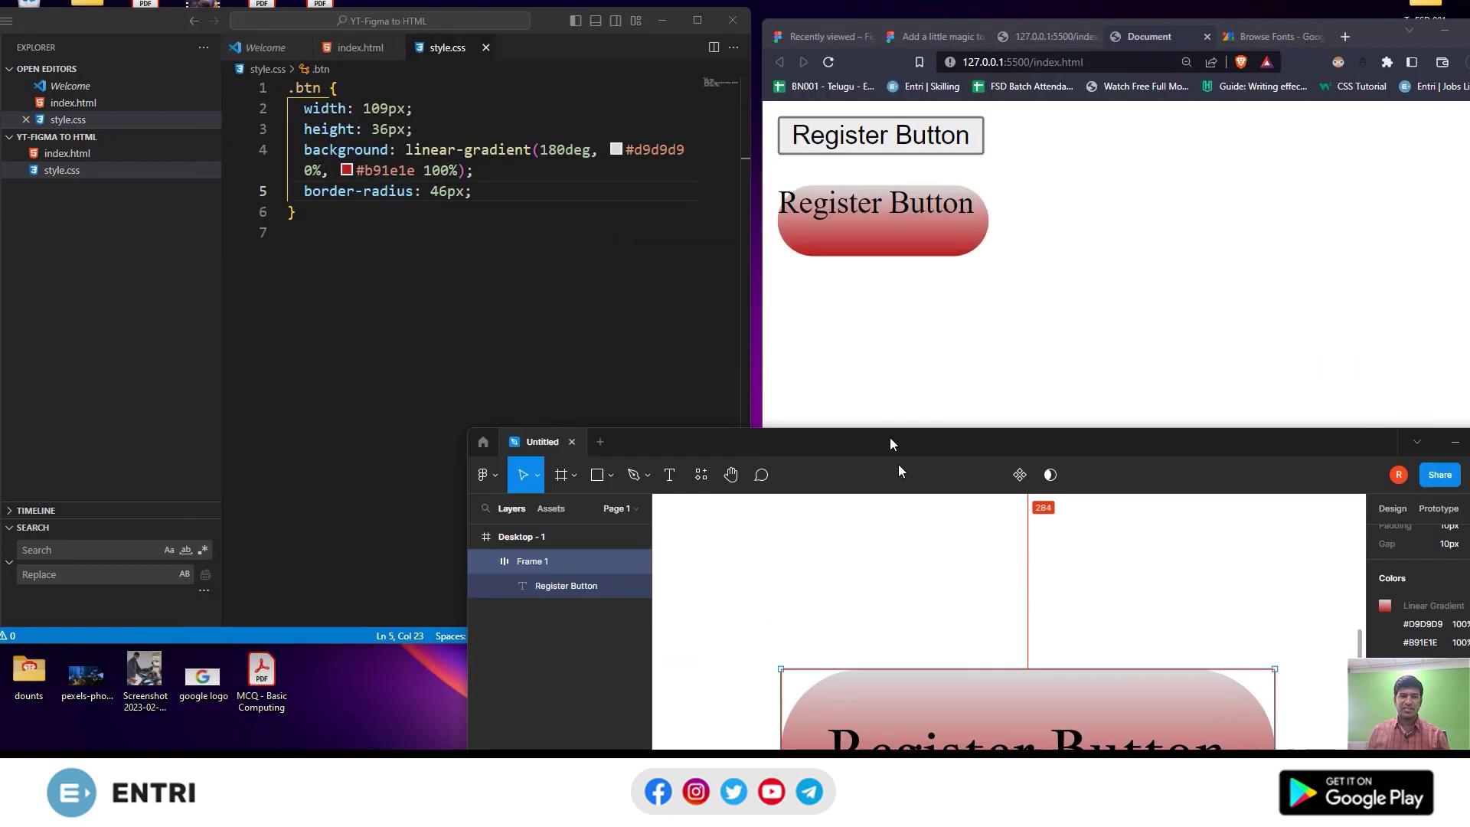
left_click_drag(650, 53, 793, 471)
Add display: flex to the .btn rule and save
left_click(413, 91)
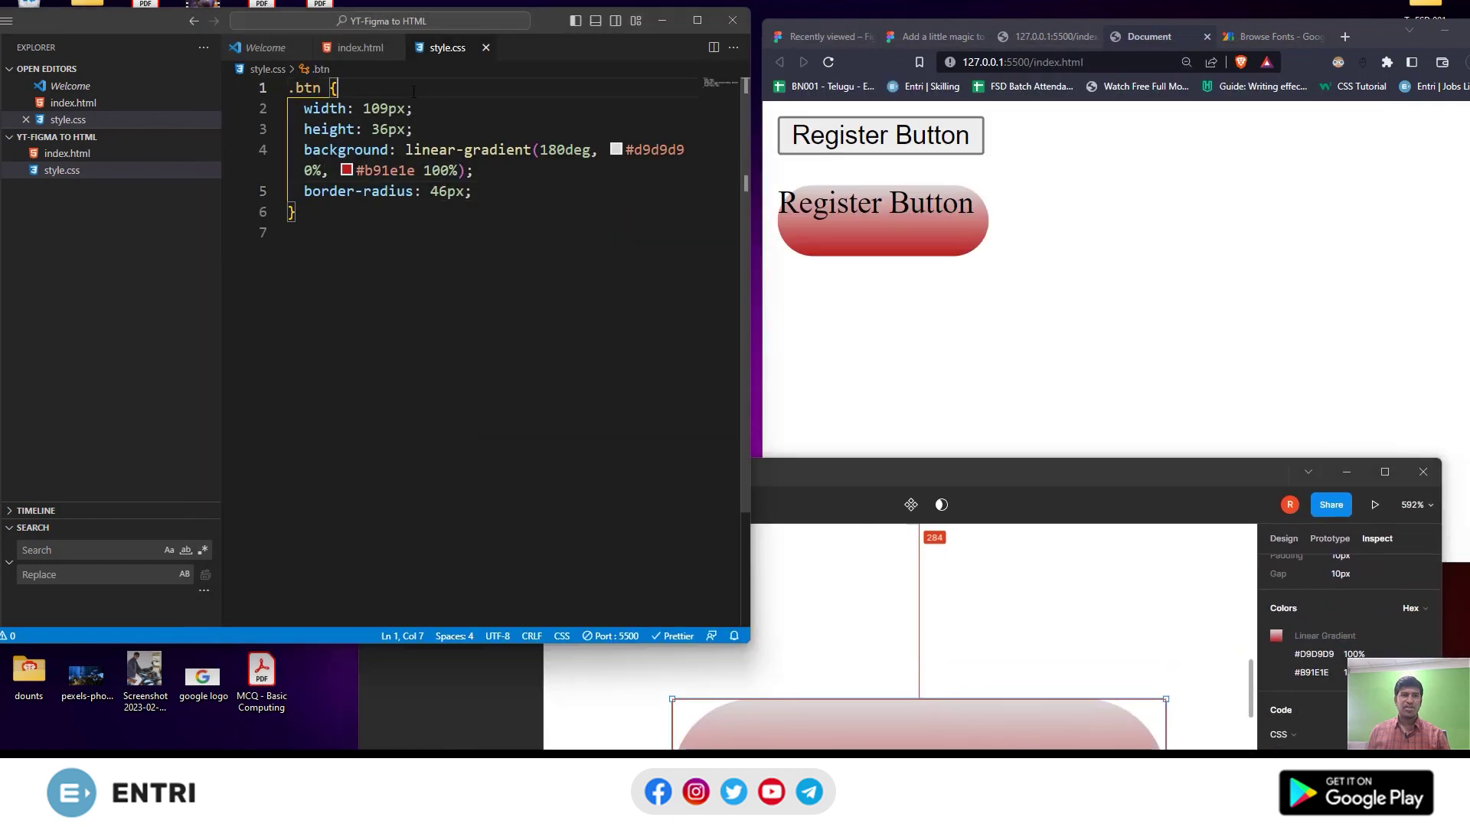
key("Return")
type("dis")
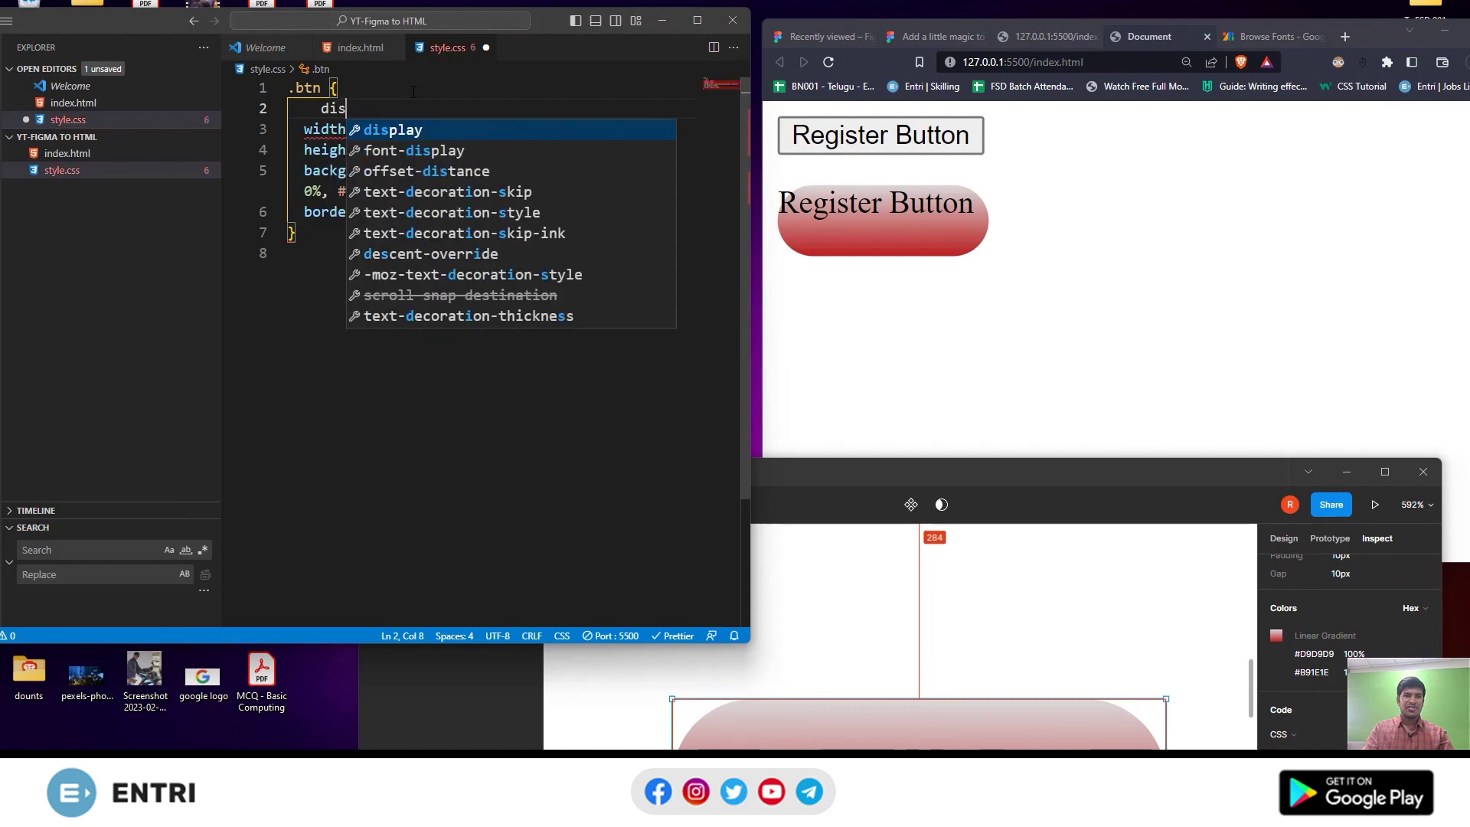
key("Return")
type("fl")
key("Return")
key("ctrl+s")
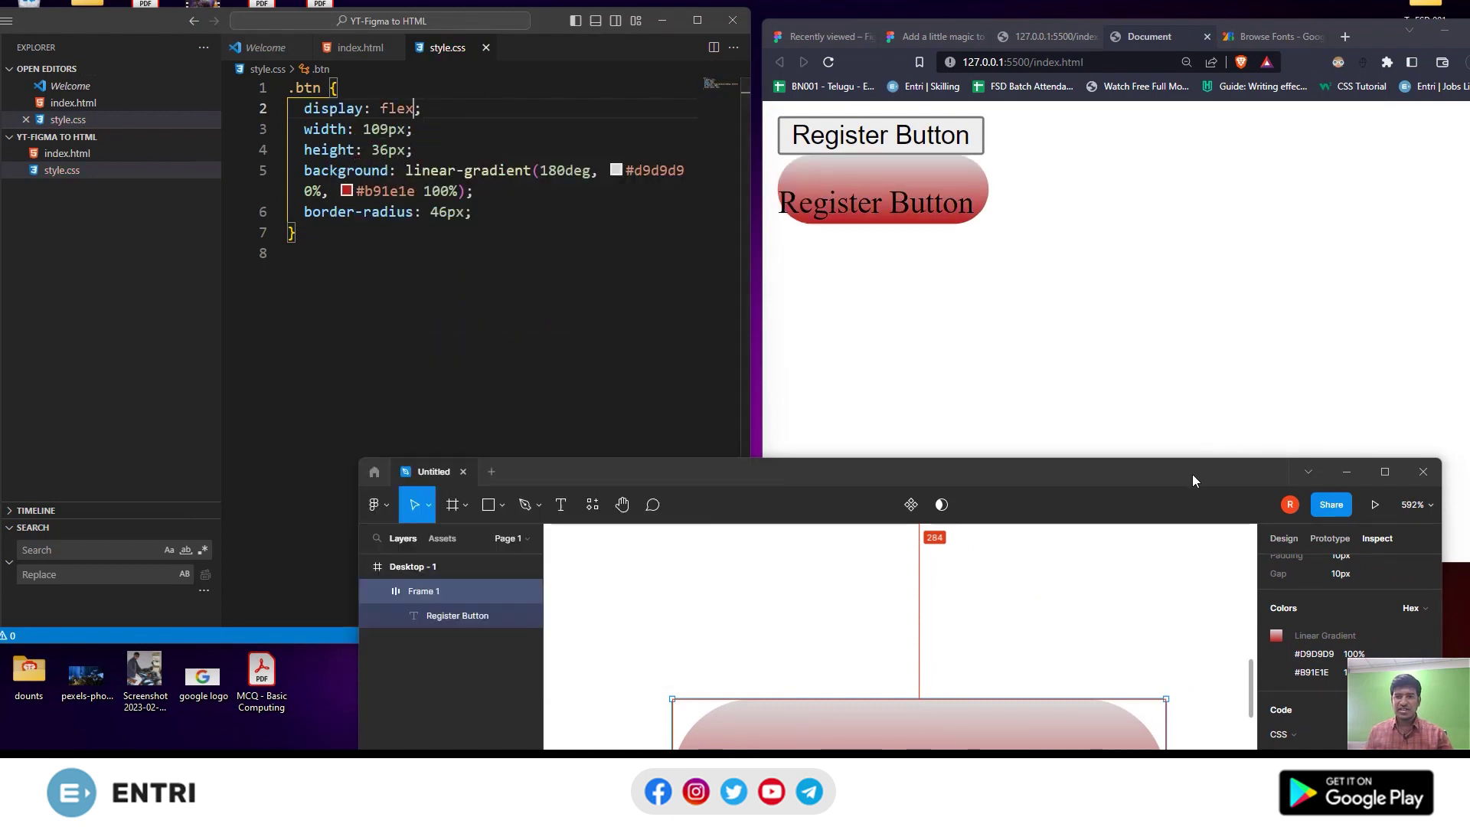
Recheck the button frame's generated CSS in Figma's Inspect panel
left_click_drag(1192, 475, 969, 135)
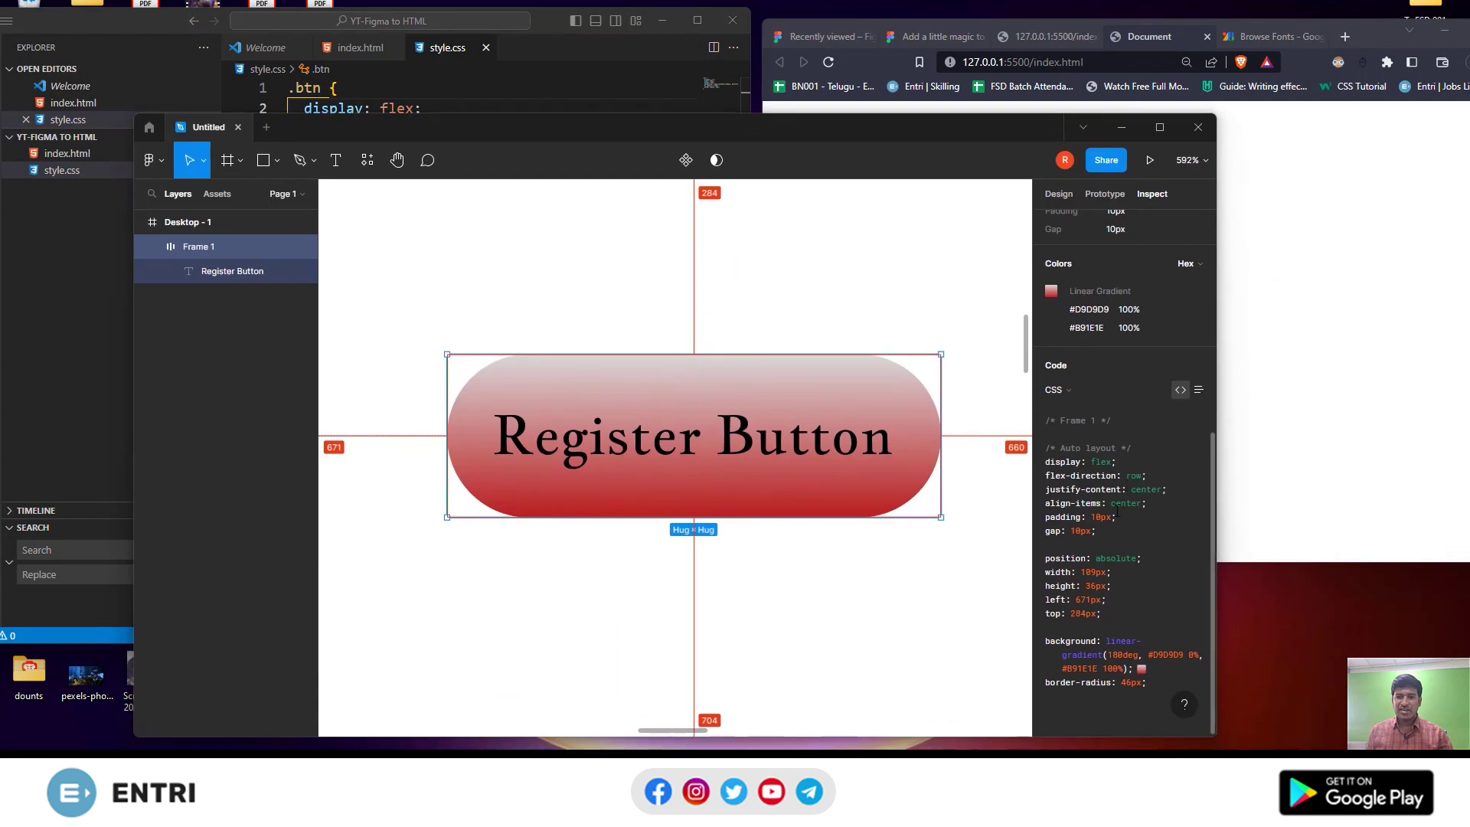
mouse_move(914, 130)
left_mouse_down()
mouse_move(895, 373)
mouse_move(990, 134)
left_mouse_up()
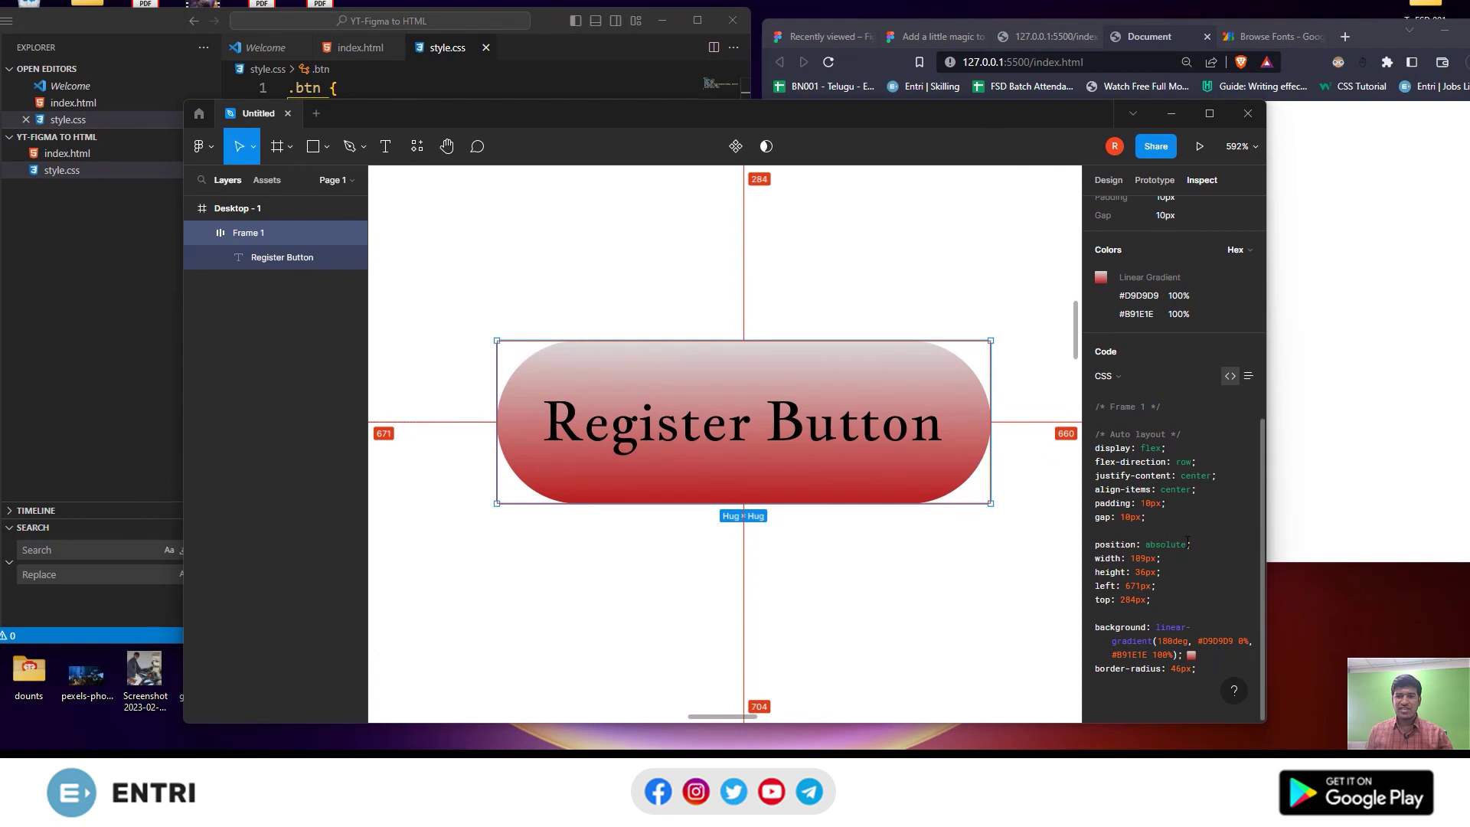
scroll(1183, 513, "up", 10)
left_click(1108, 180)
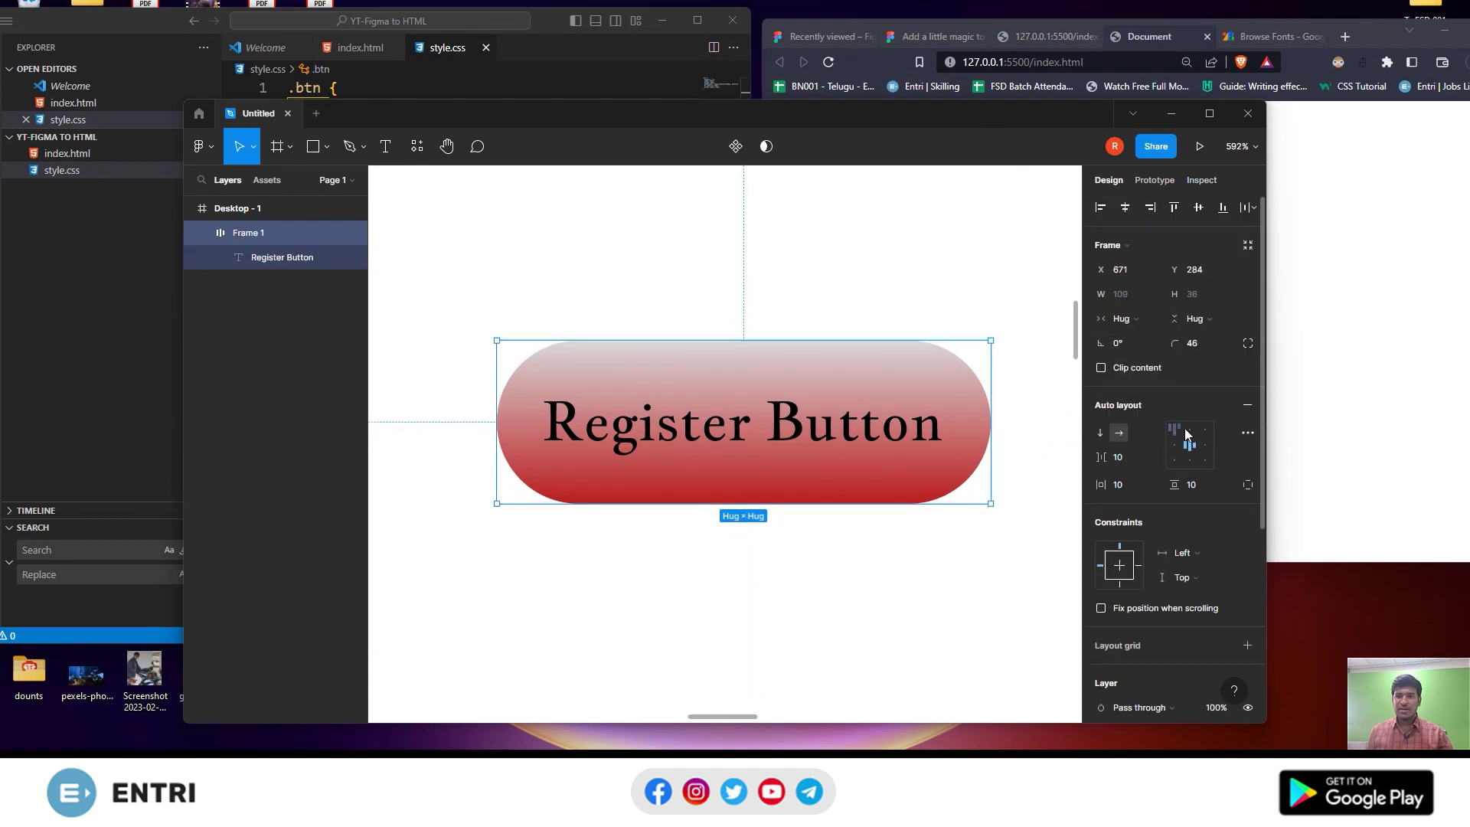
left_click(1154, 188)
left_click(1201, 180)
scroll(1148, 552, "down", 3)
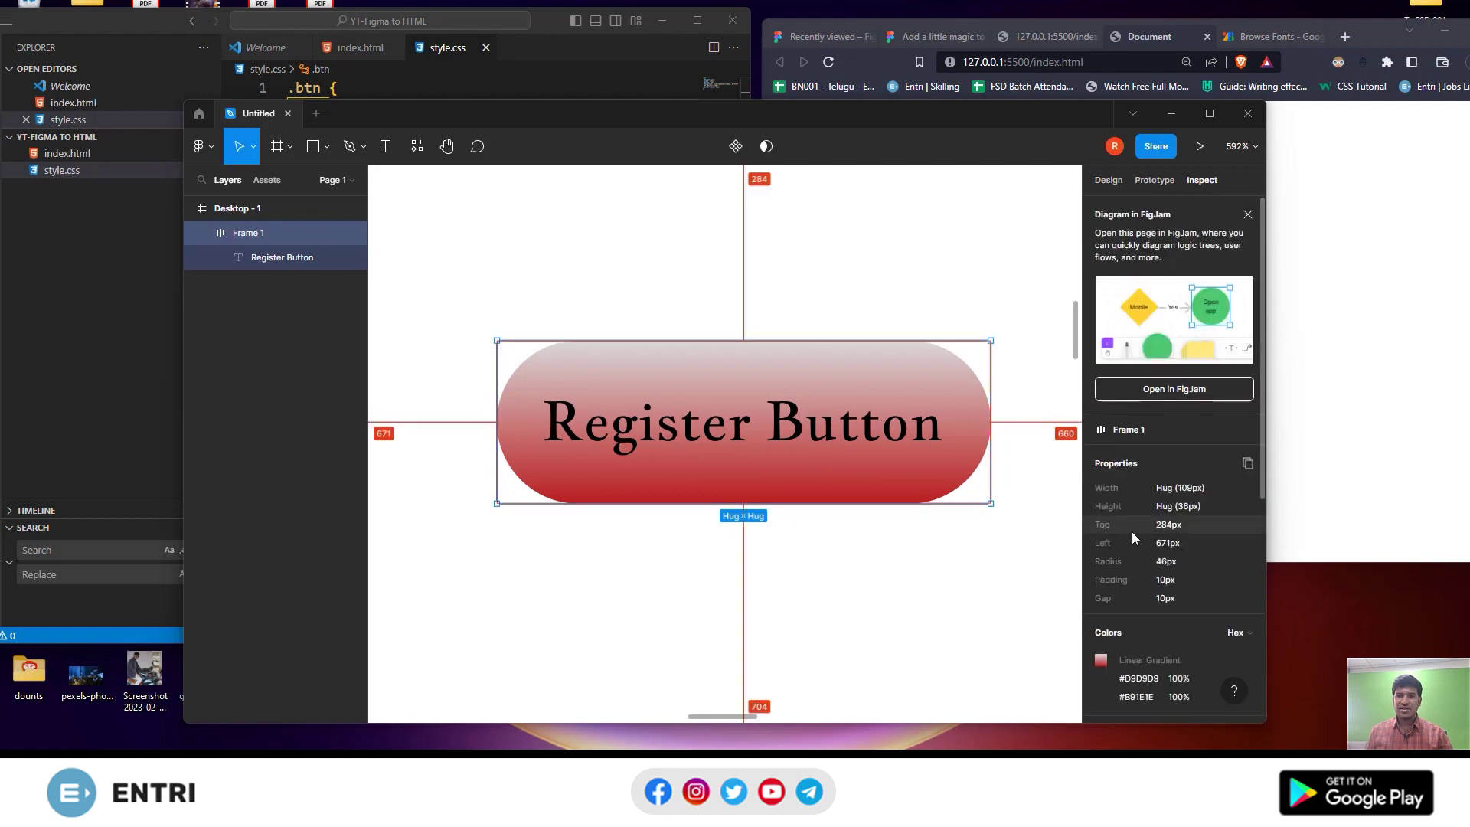
scroll(1148, 551, "down", 5)
scroll(1148, 551, "down", 2)
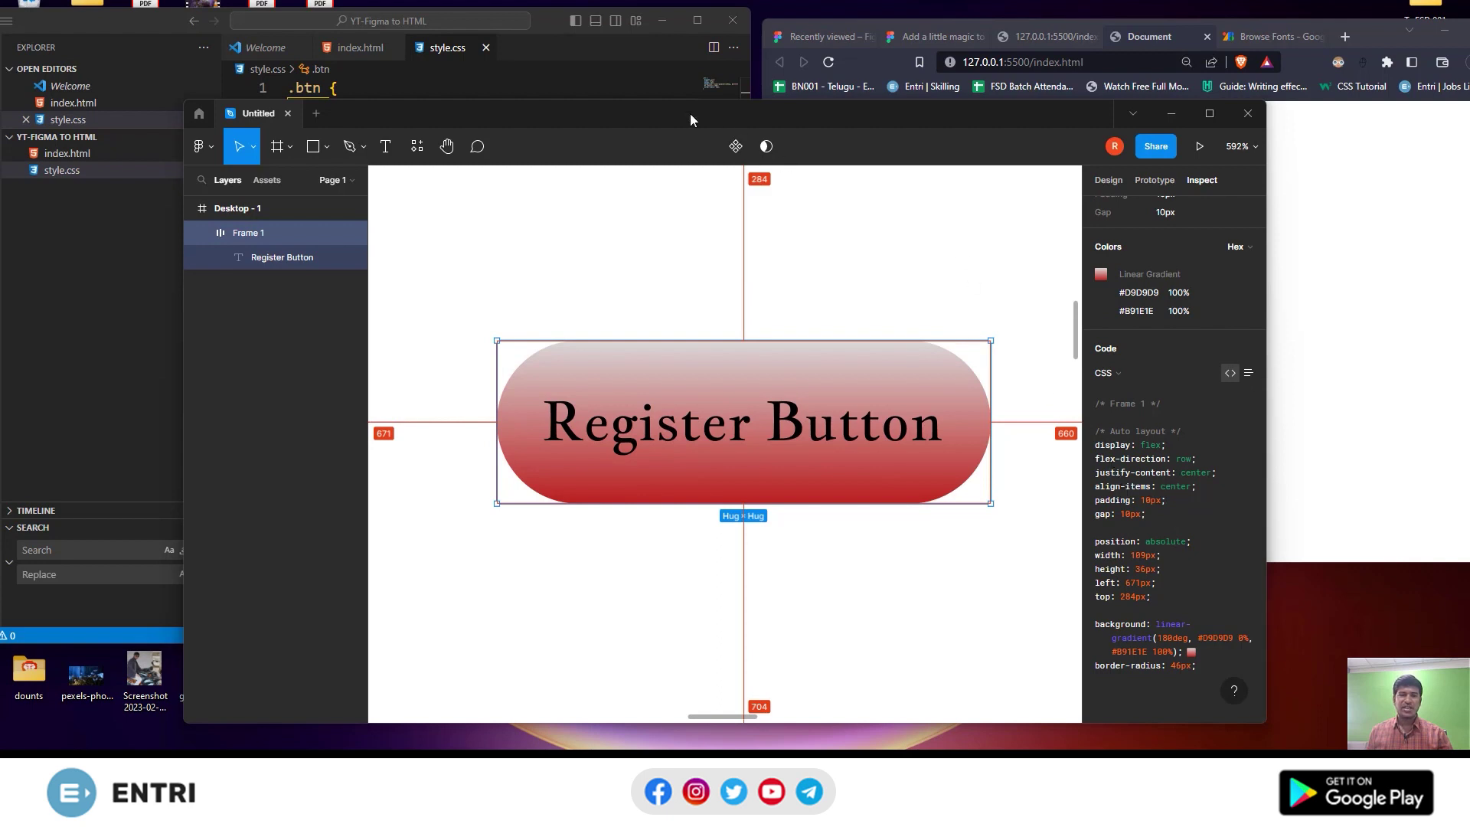
left_click_drag(691, 120, 910, 414)
Add justify-content: center to .btn and save
left_click(536, 108)
key("Return")
type("justify-content: ce;")
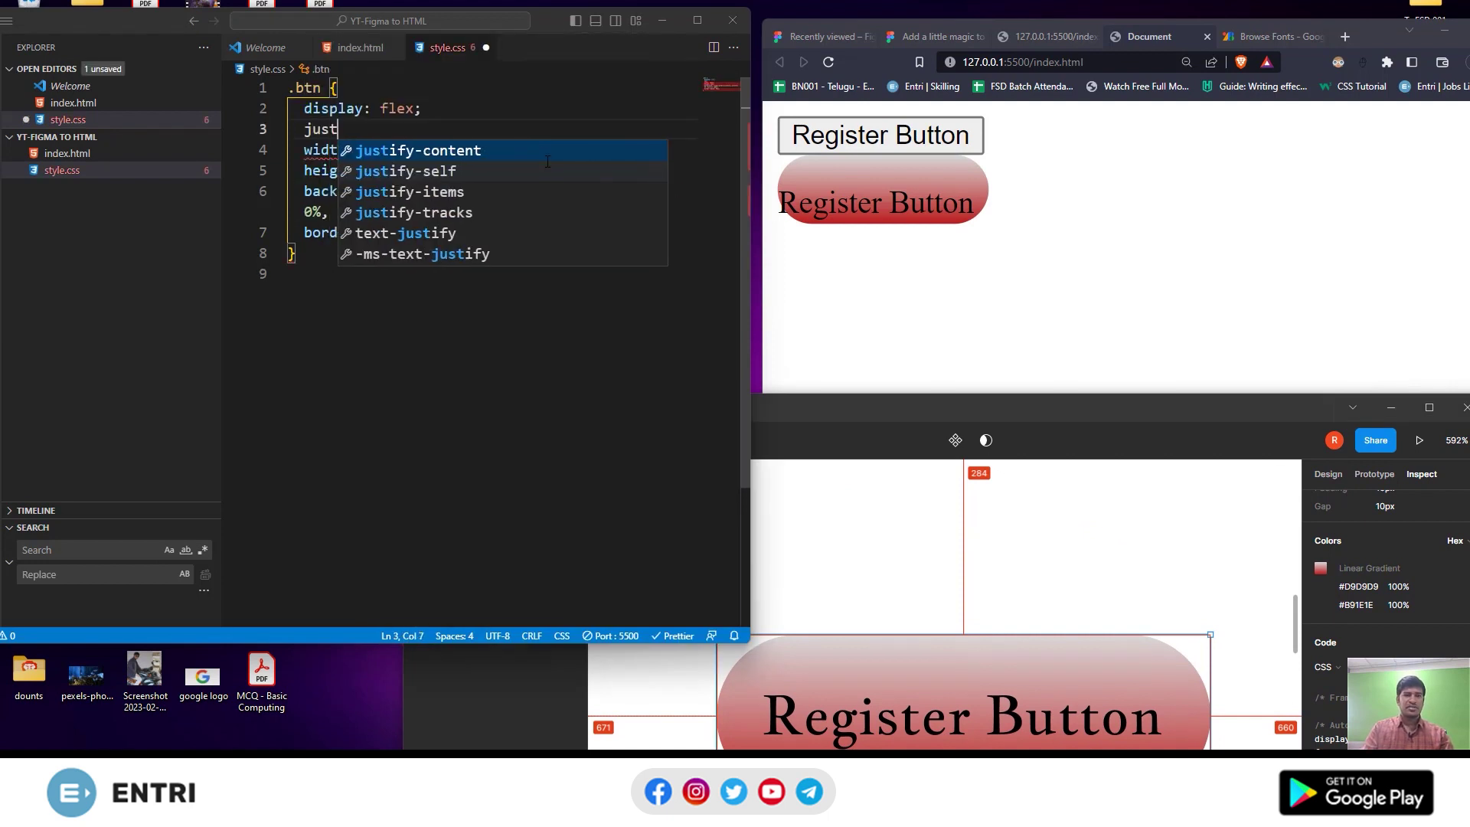
key("Return")
type("ce;")
key("Return")
key("ctrl+s")
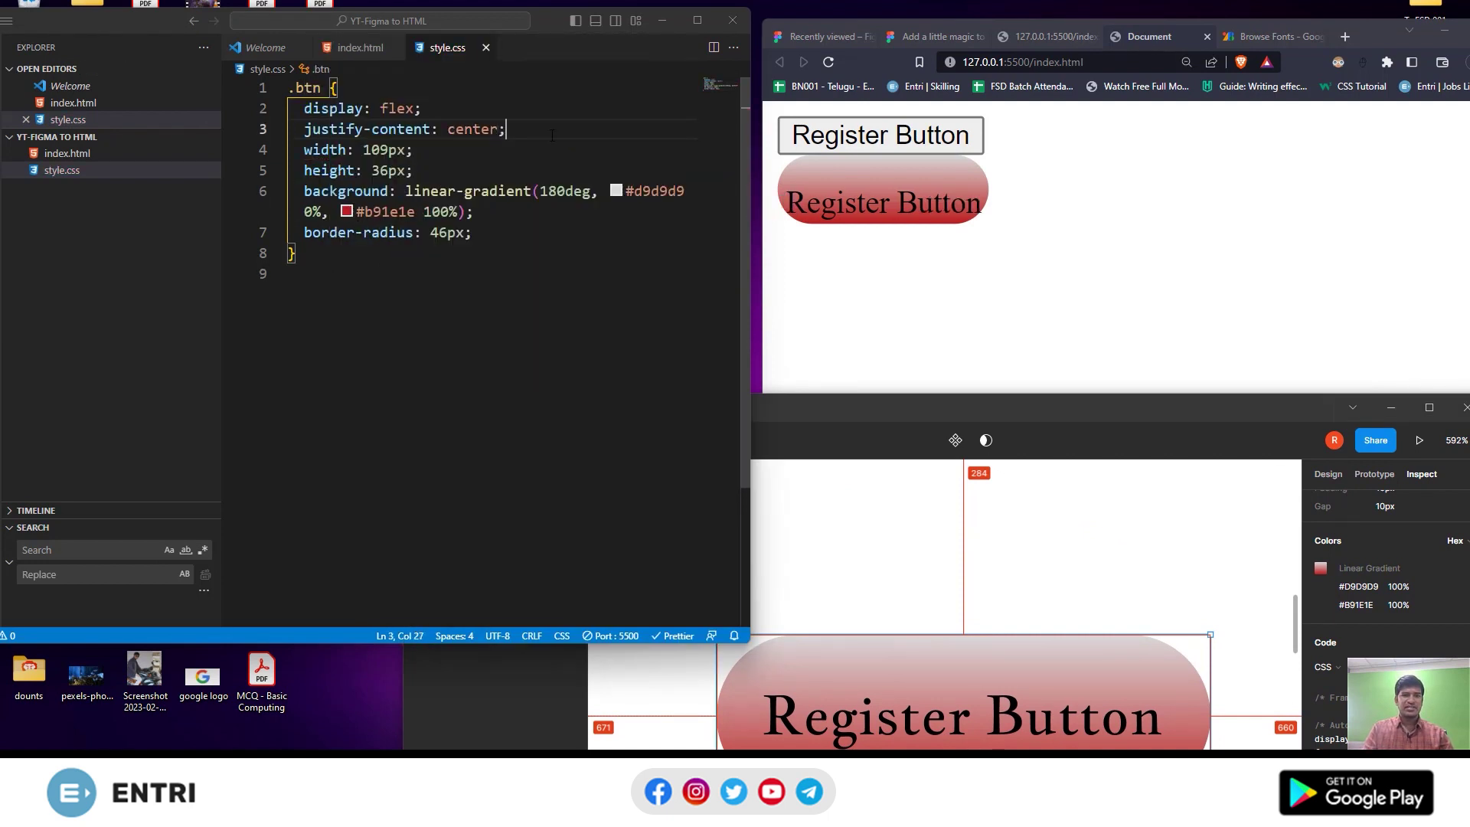
Add align-items: center to .btn and save, placing Figma beside the preview
key("Return")
type("ali")
key("Return")
type("ce;")
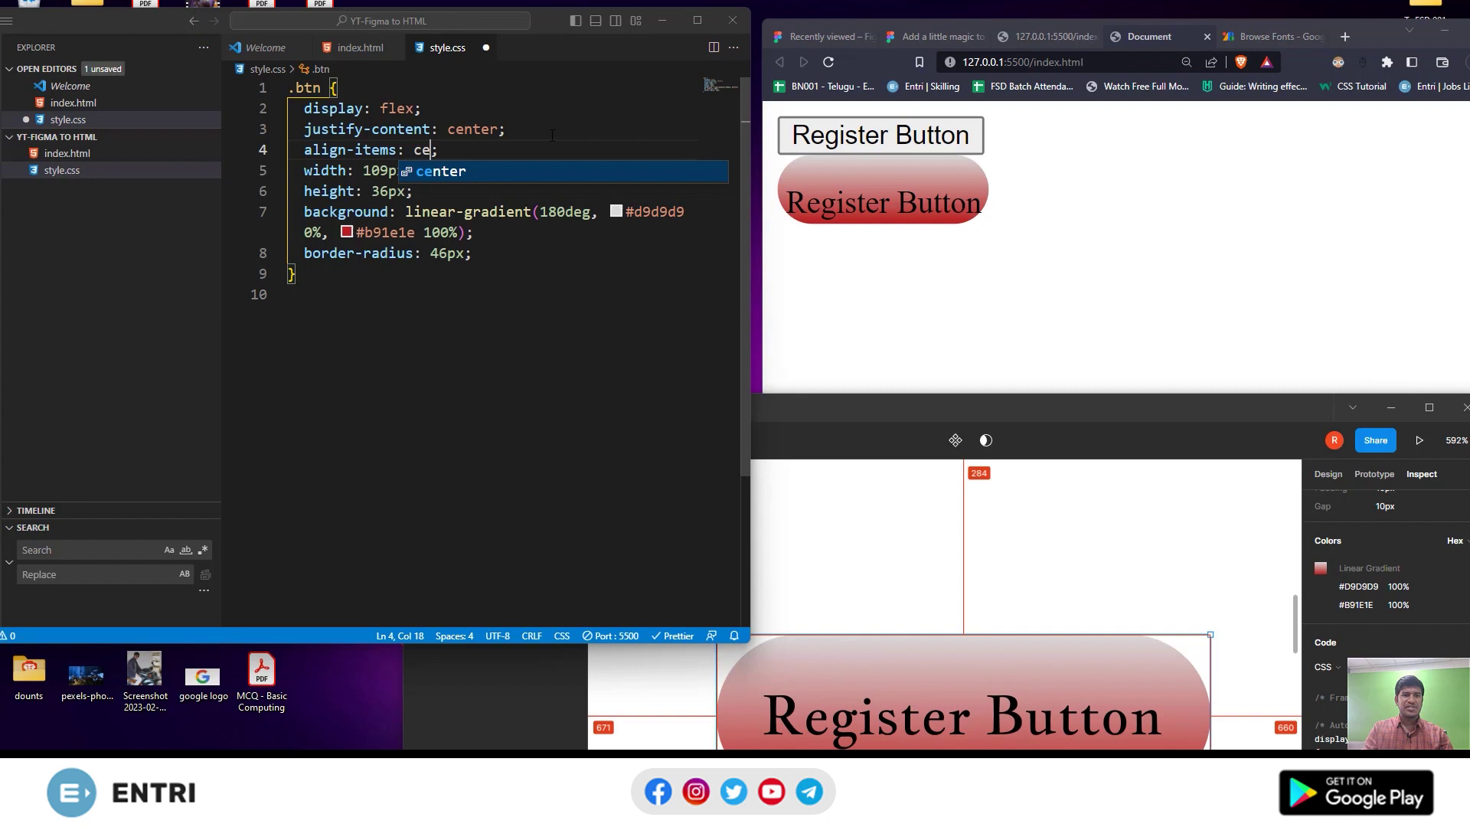
key("Return")
key("ctrl+s")
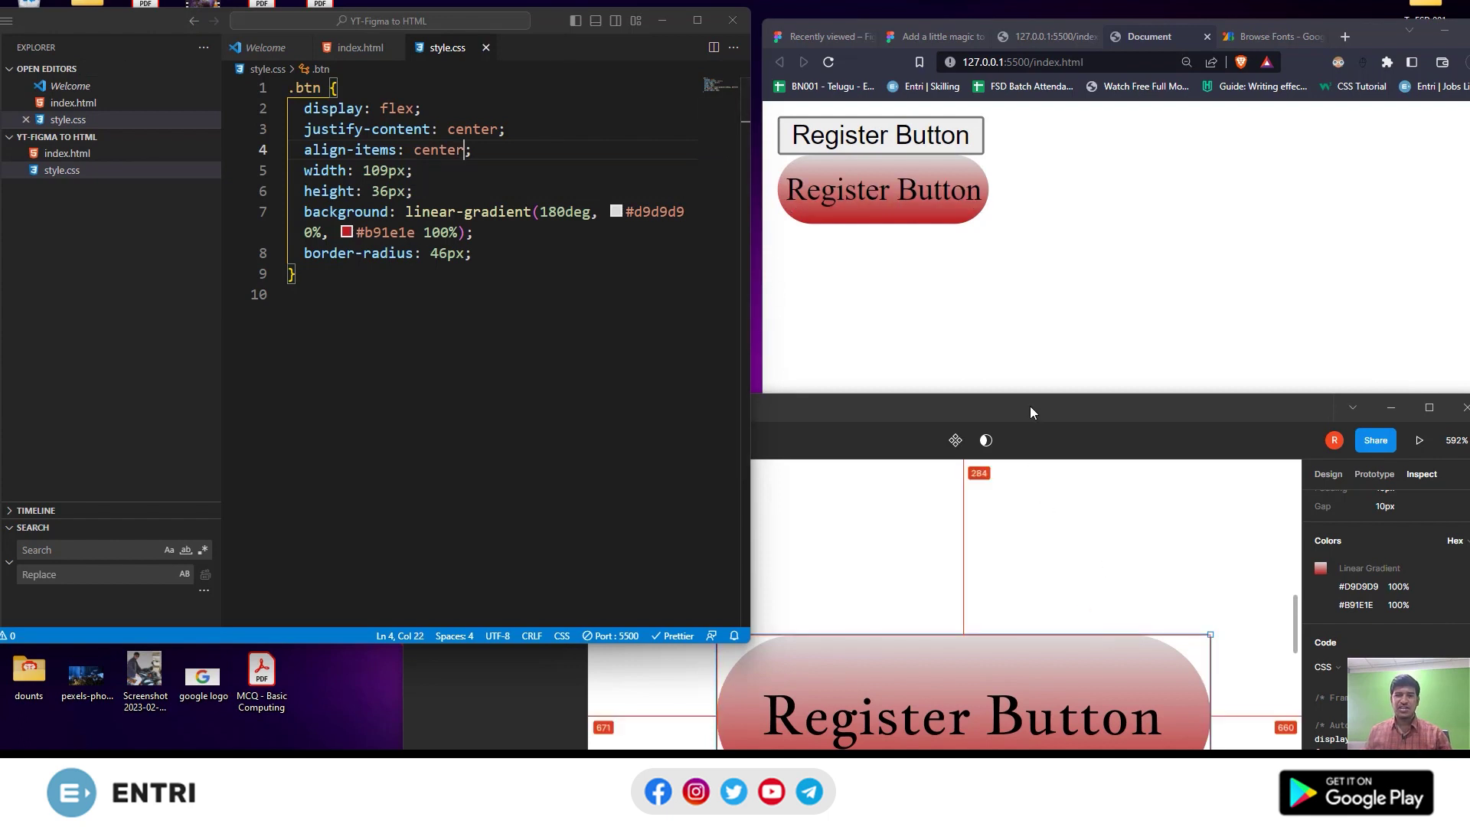
left_click_drag(1031, 412, 454, 110)
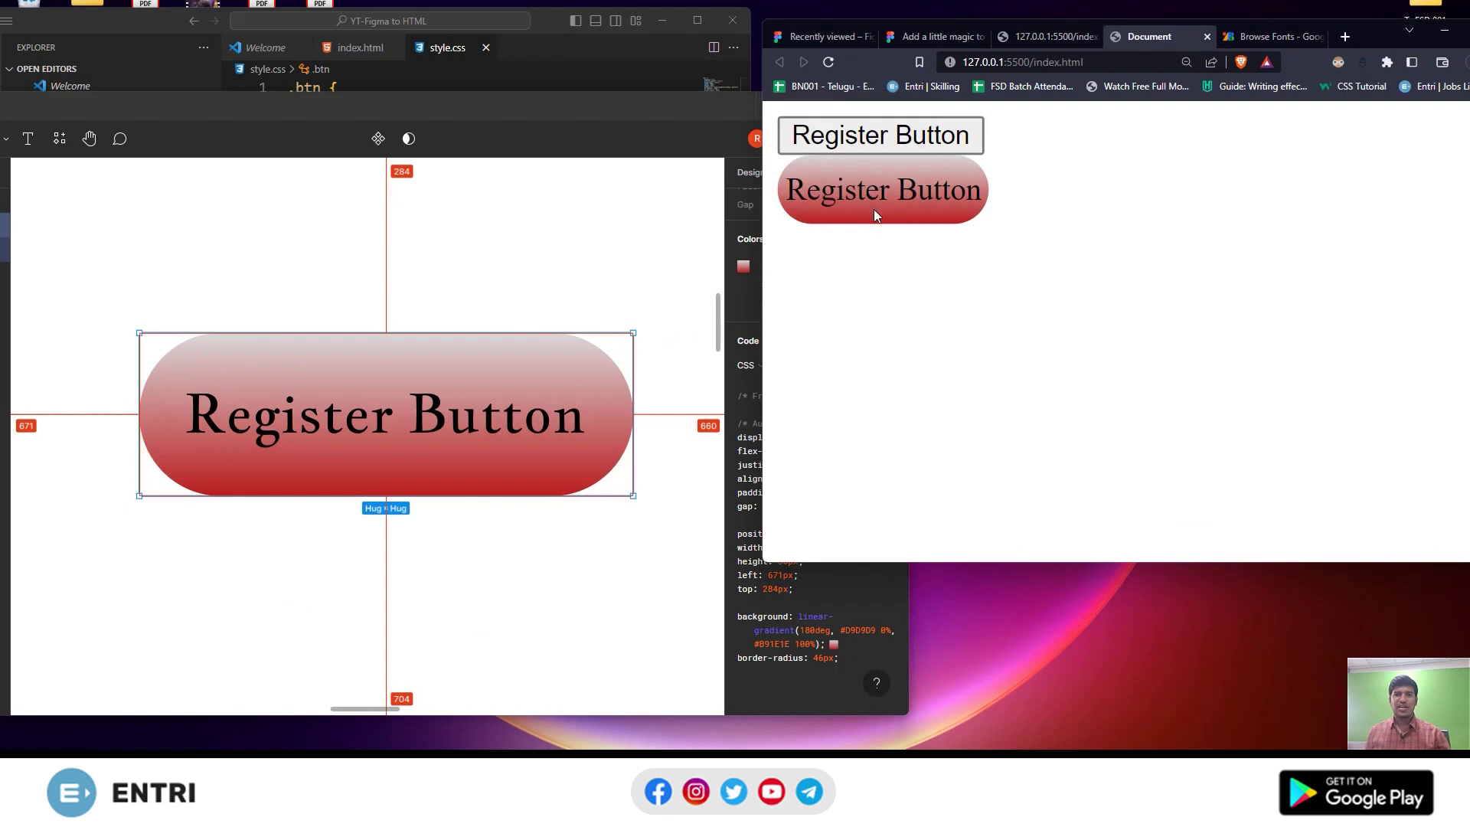
Zoom in the Chrome page so the coded pill button renders larger
key("ctrl+plus")
key("ctrl+plus")
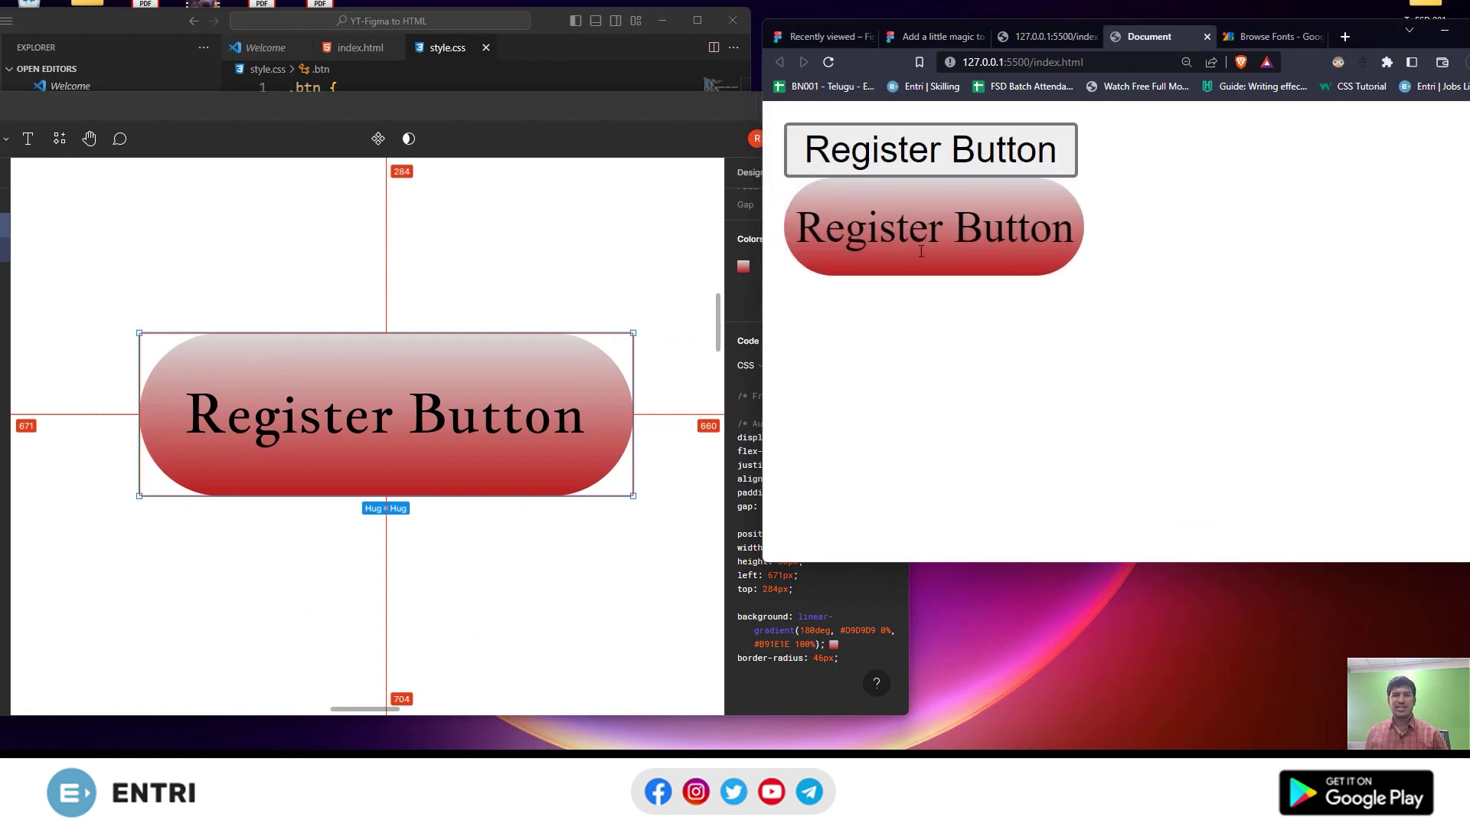
scroll(341, 465, "up", 2)
scroll(361, 433, "up", 3)
scroll(361, 429, "down", 3)
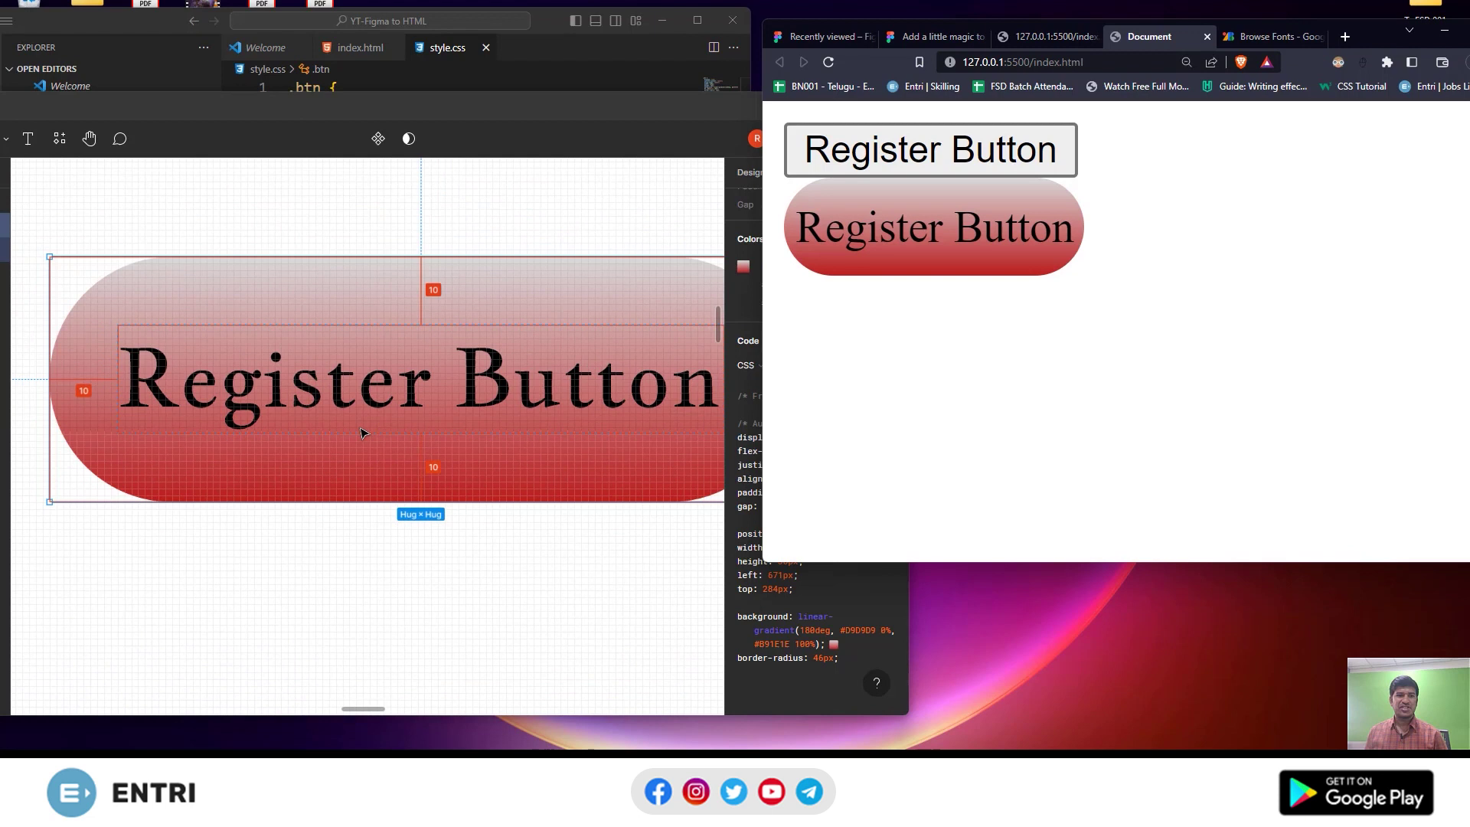
scroll(398, 399, "down", 1)
Select the Register Button text layer in Figma to view its Jacques Francois, size 12 settings
left_click(455, 395)
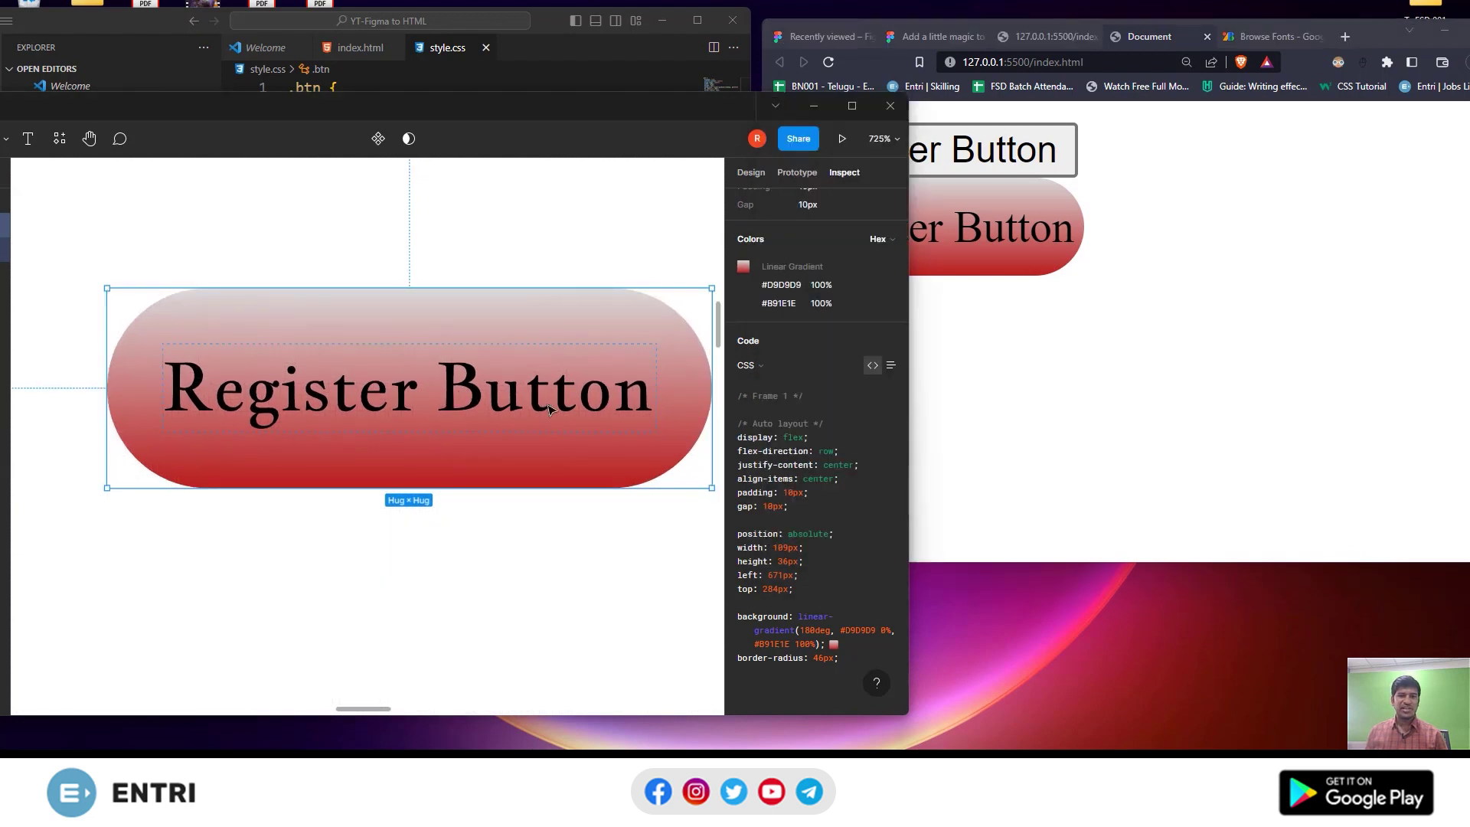
left_click(751, 172)
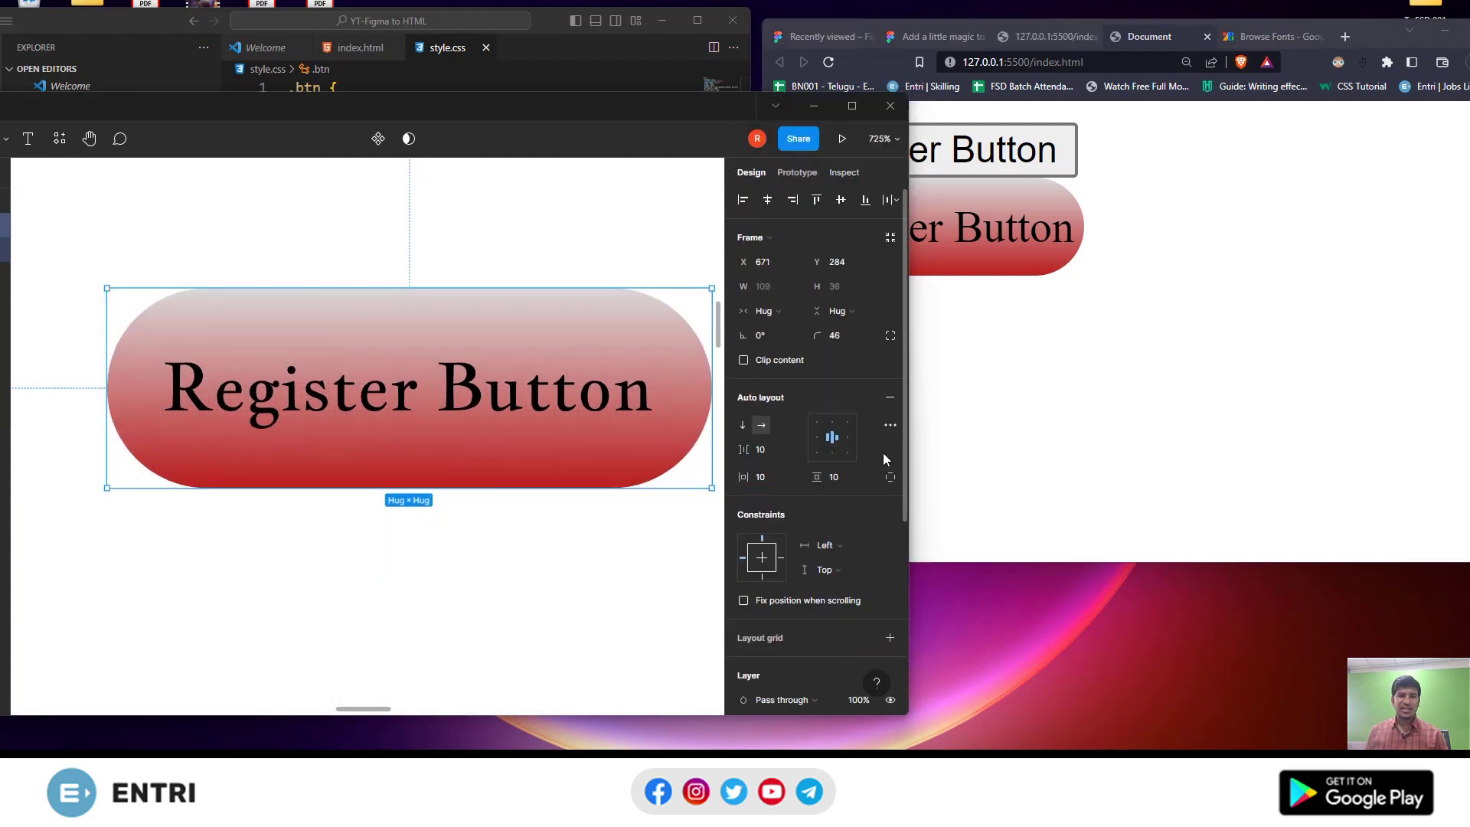
scroll(829, 488, "down", 5)
scroll(826, 473, "up", 5)
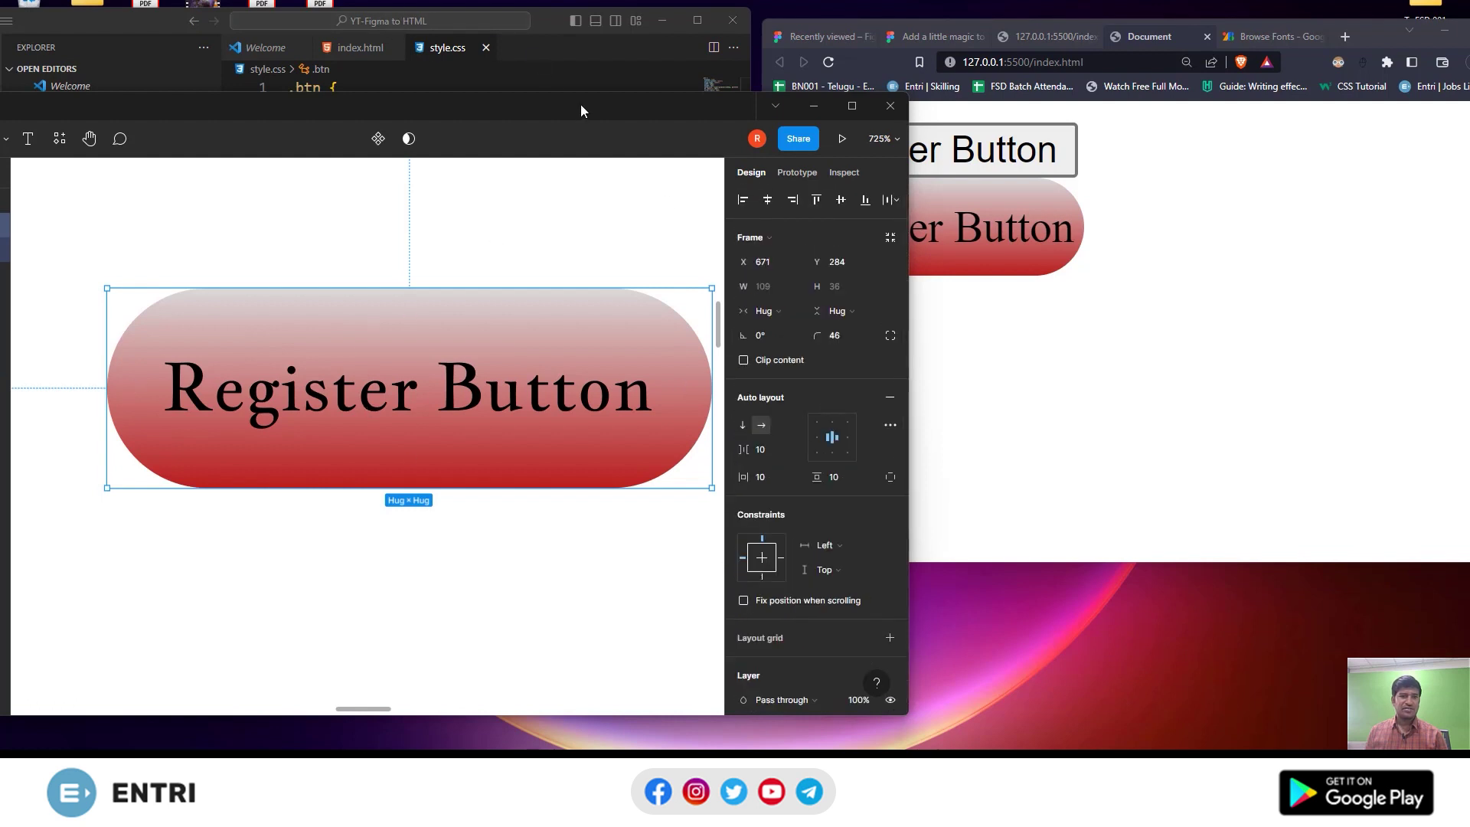
left_click_drag(580, 104, 925, 127)
left_click(271, 270)
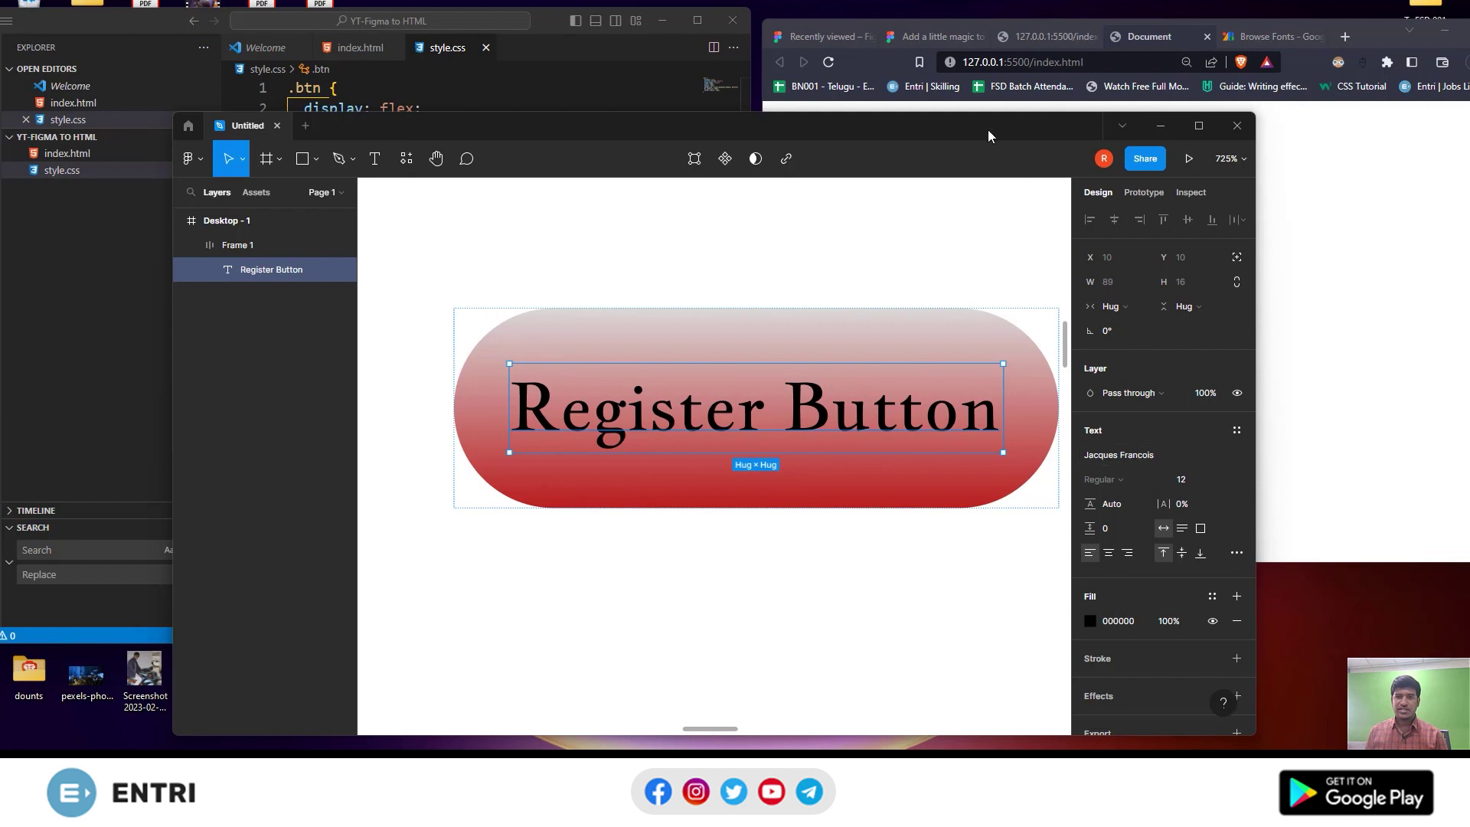
Select the text's CSS lines: font-family 'Jacques Francois', style normal, weight 400
left_click_drag(988, 130, 526, 60)
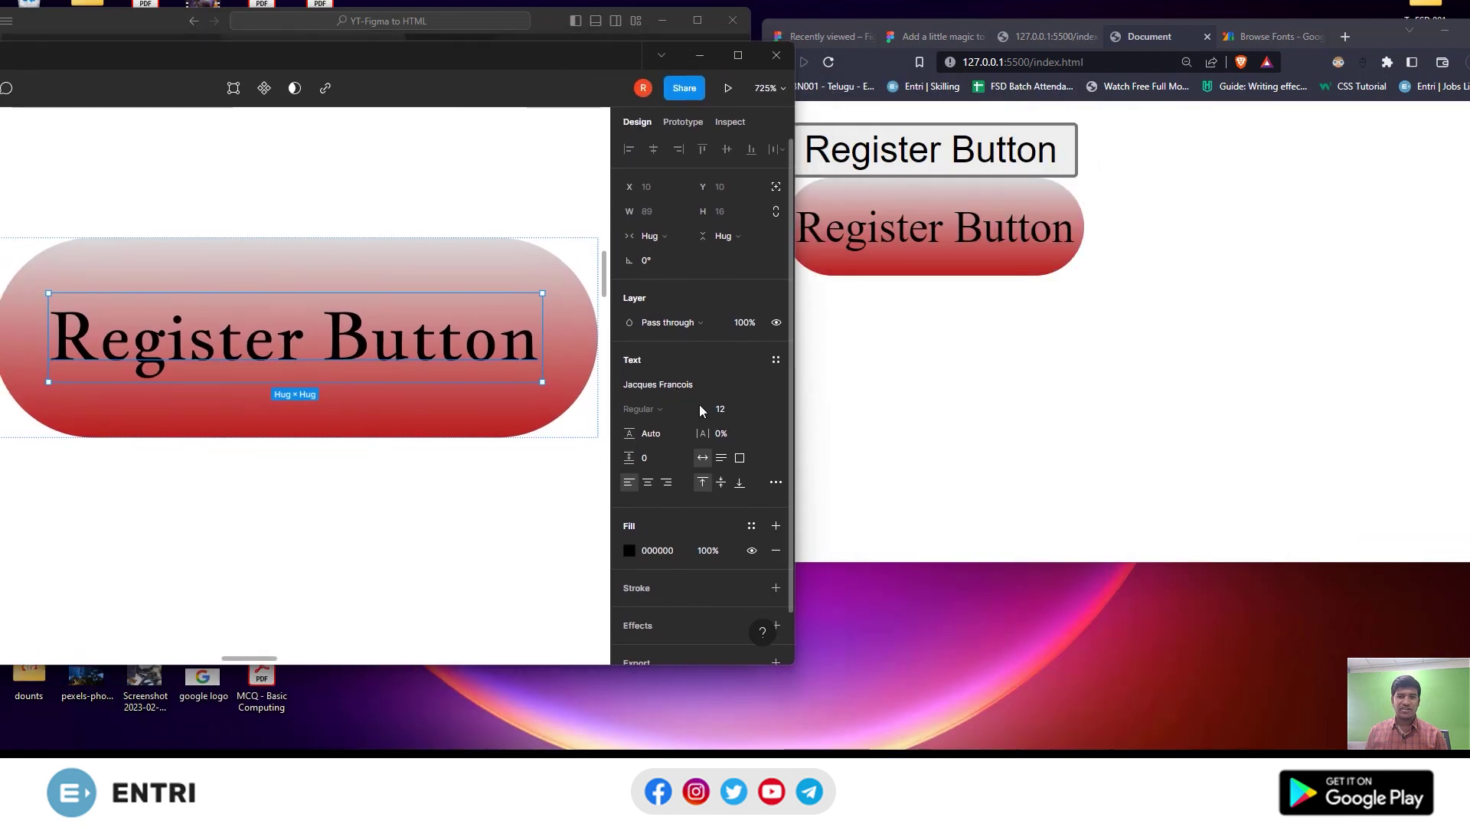
left_click(729, 122)
scroll(697, 519, "down", 1)
scroll(701, 507, "up", 1)
scroll(702, 505, "down", 5)
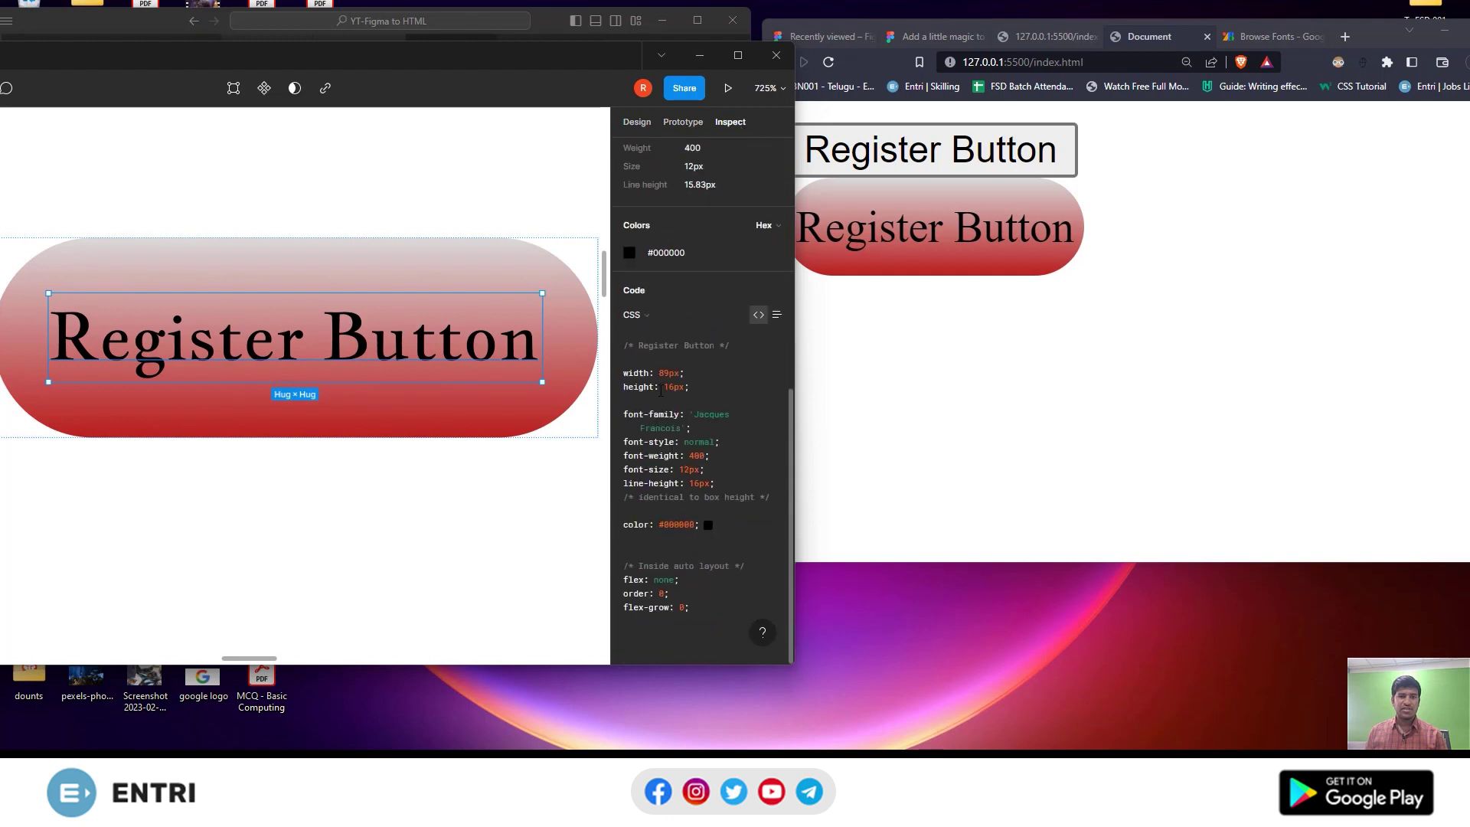
left_click_drag(625, 415, 726, 468)
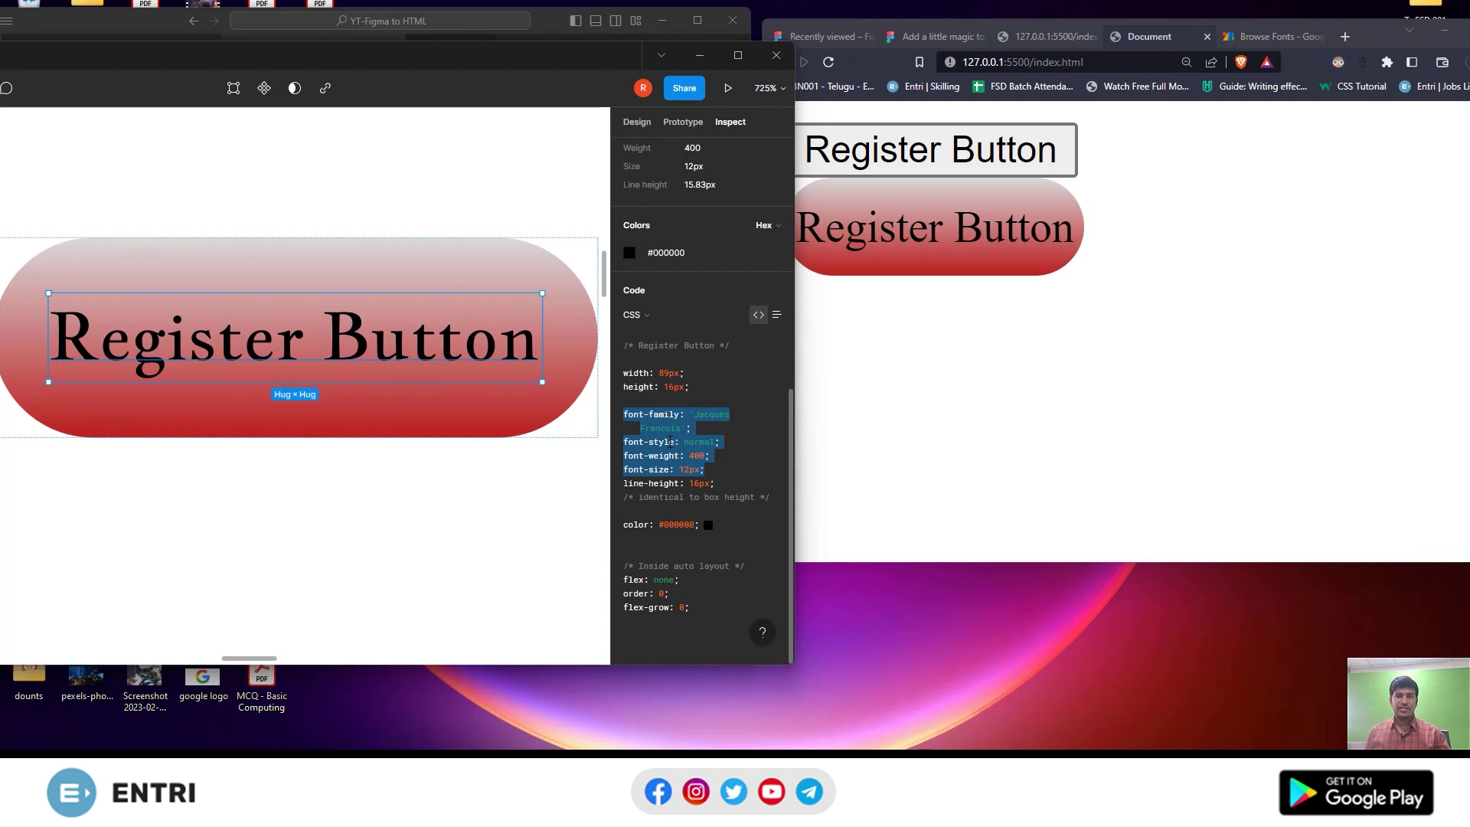
Open the Jacques Francois specimen page and remove Permanent Marker from the selected fonts
left_click(1266, 39)
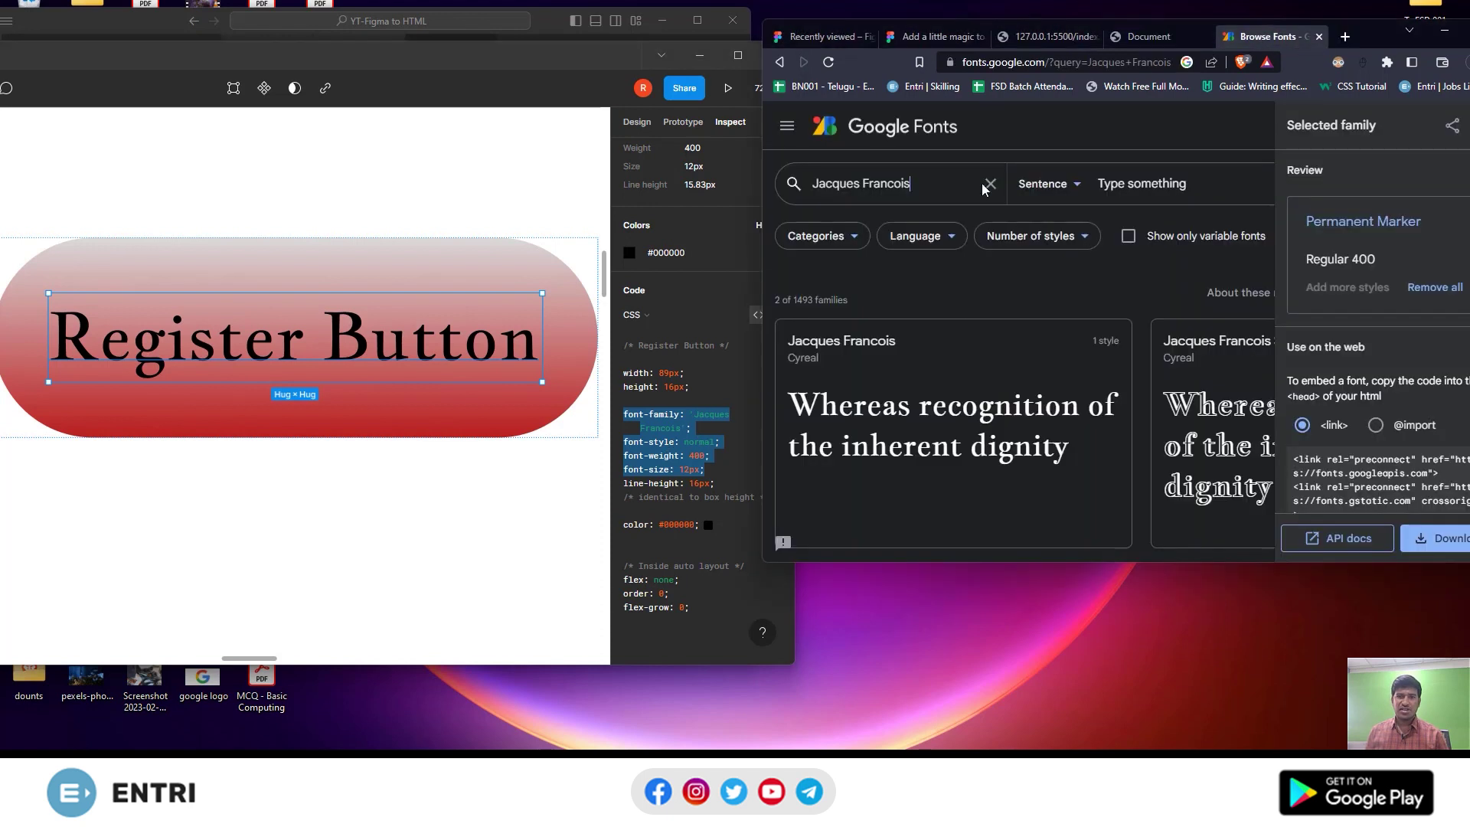
left_click(879, 406)
left_click_drag(762, 309, 245, 310)
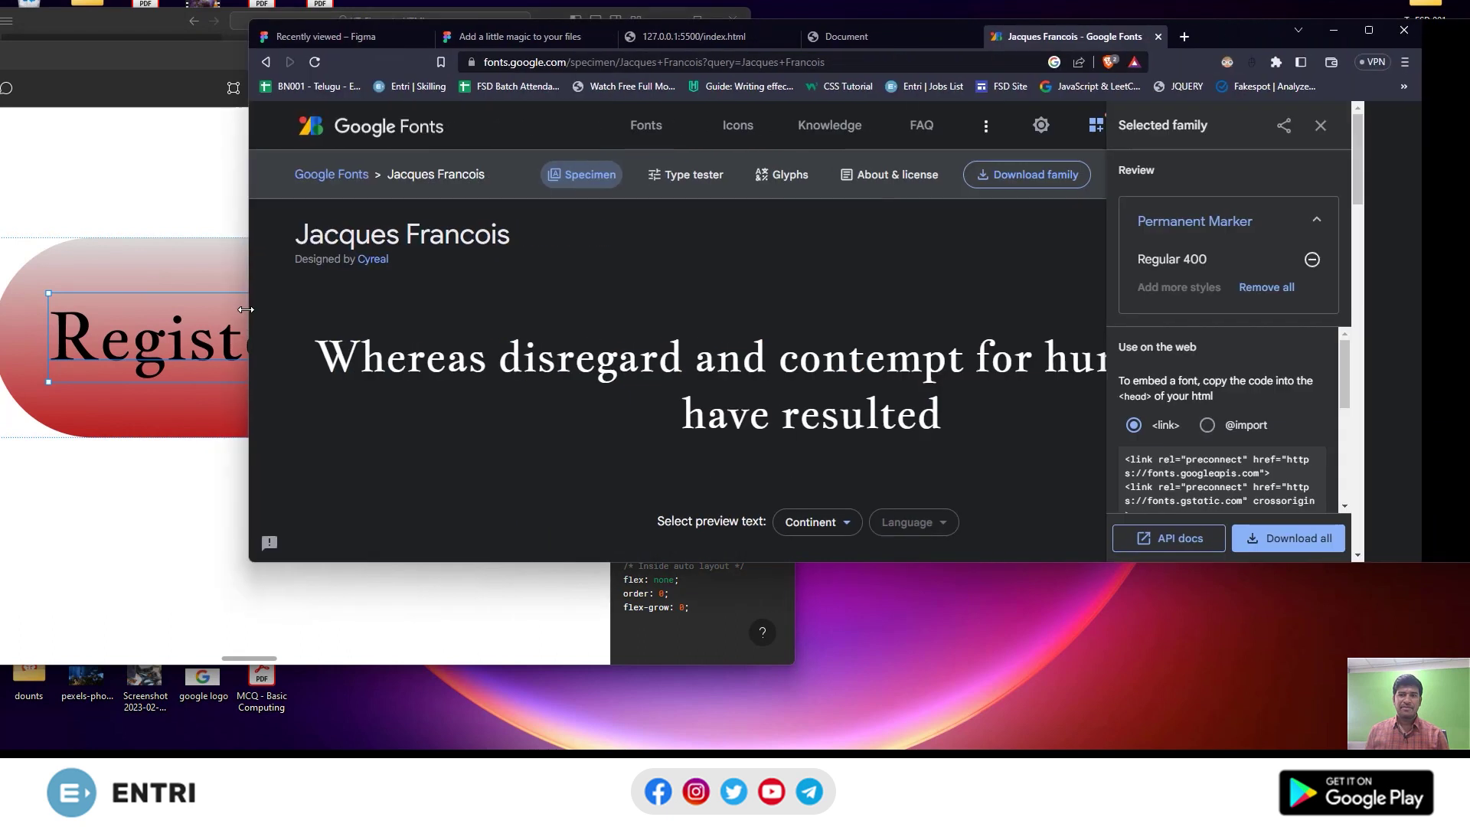
left_click_drag(1268, 39, 1070, 38)
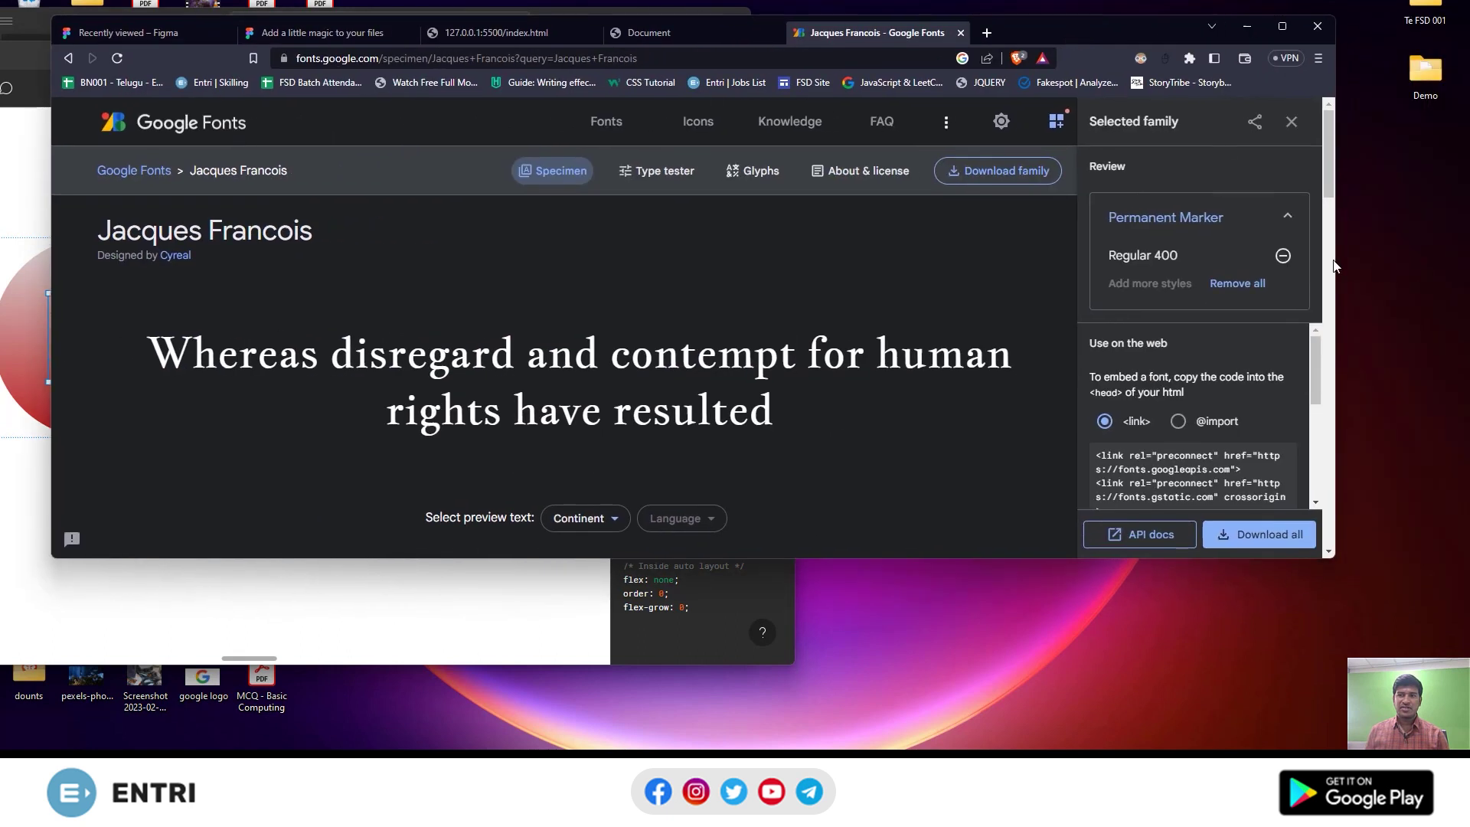
left_click(1282, 255)
left_click(1293, 124)
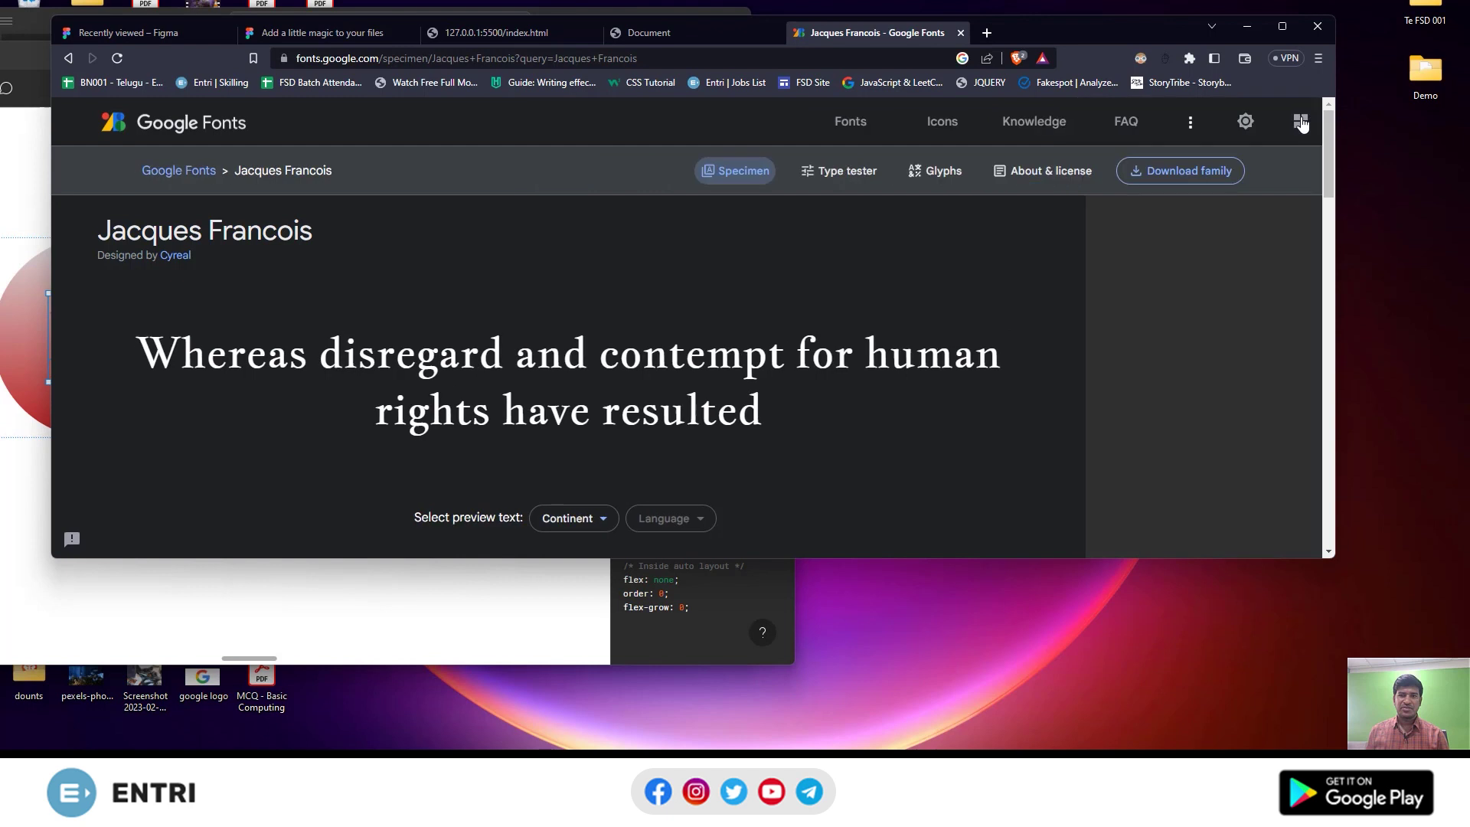
Scroll the Jacques Francois page to its Styles section with Regular 400 at 48px
scroll(689, 367, "down", 5)
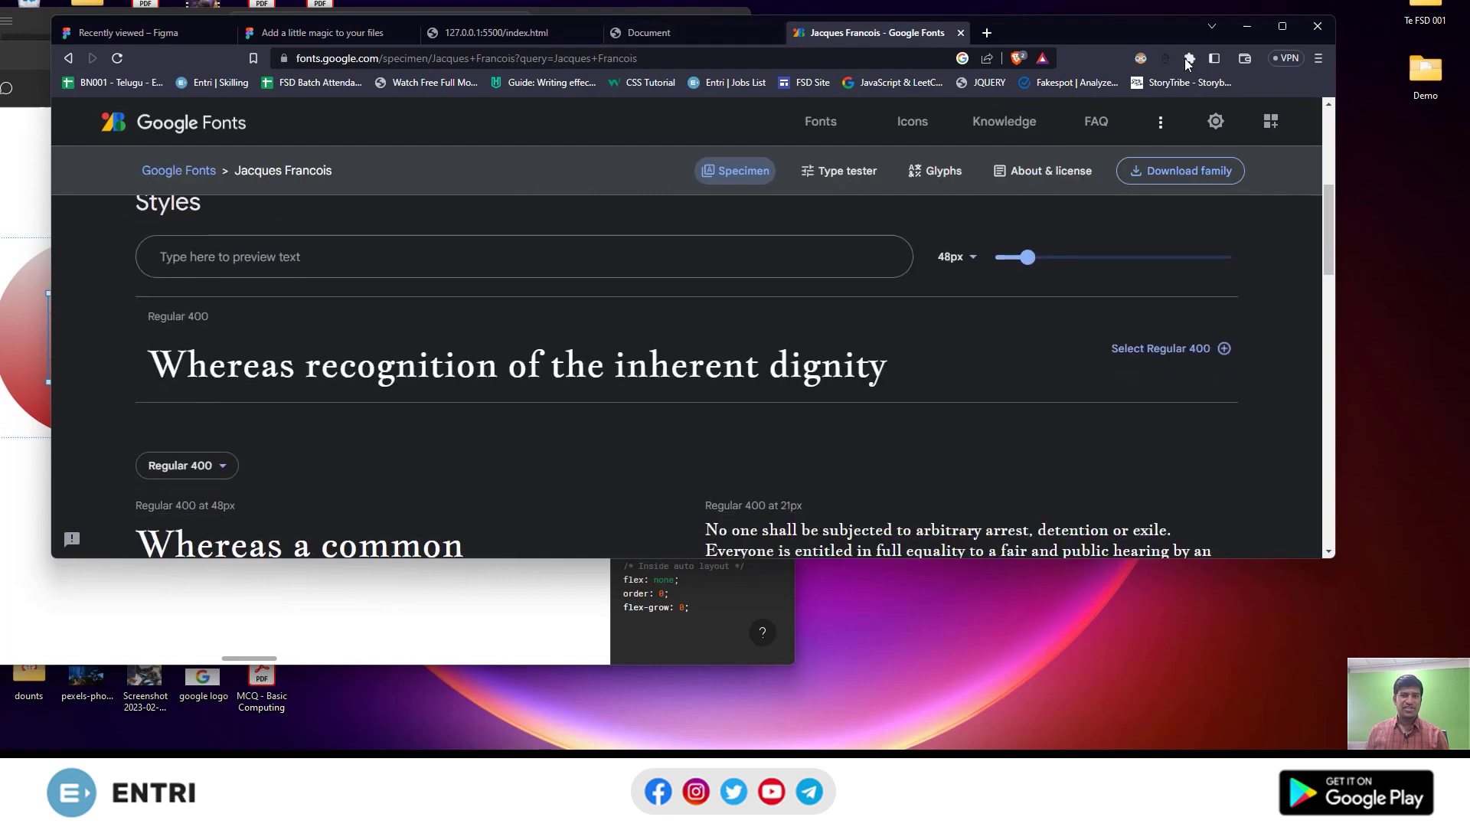
left_click_drag(653, 23, 675, 18)
scroll(1053, 473, "down", 1)
scroll(1049, 467, "down", 5)
scroll(1043, 458, "up", 6)
scroll(1043, 456, "up", 1)
Select the Register Button text layer in the Figma design, then return to Google Fonts
left_click(42, 571)
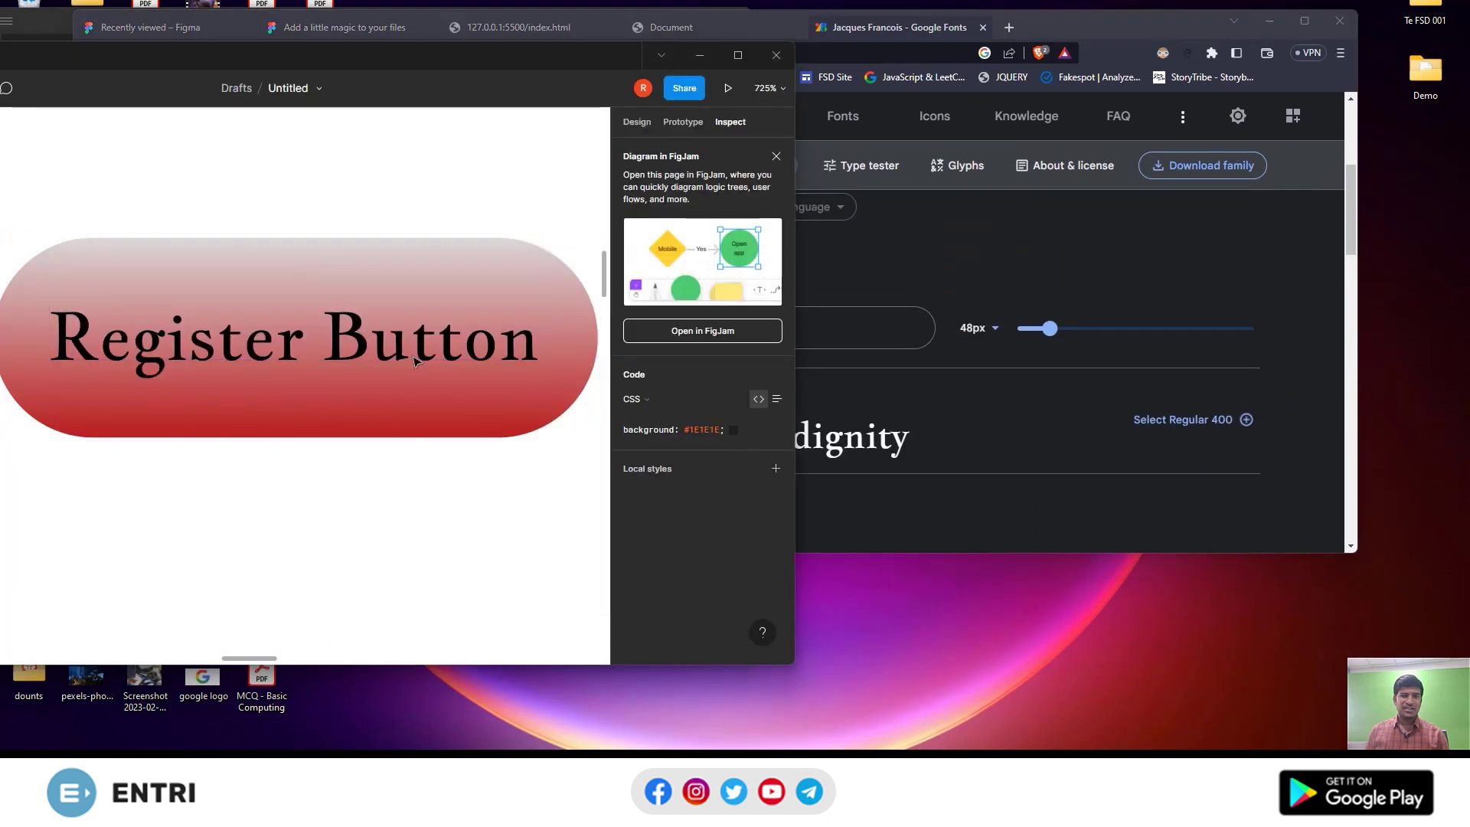
left_click(341, 352)
scroll(753, 485, "down", 3)
scroll(735, 473, "down", 2)
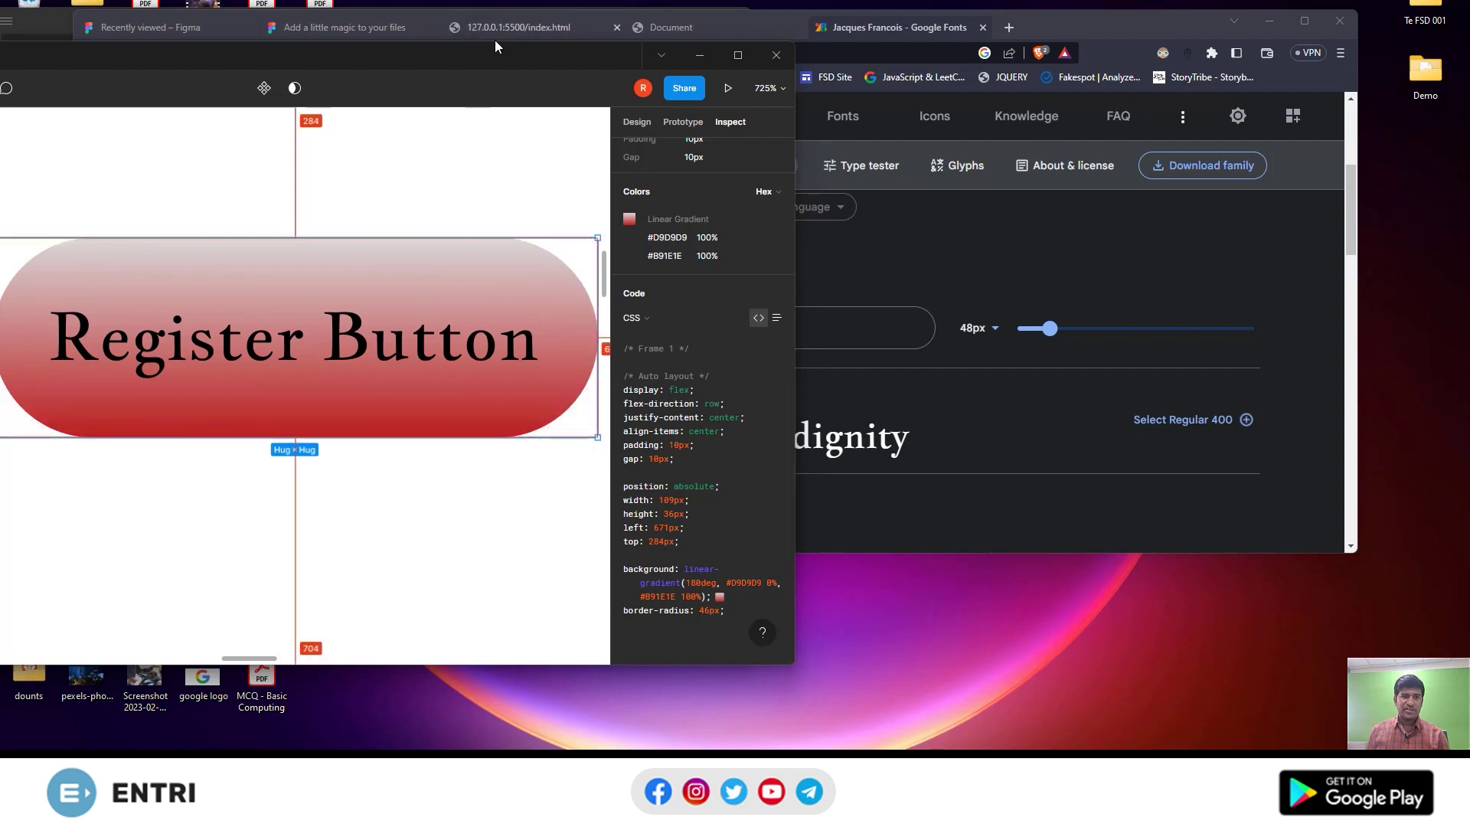
left_click_drag(556, 67, 536, 80)
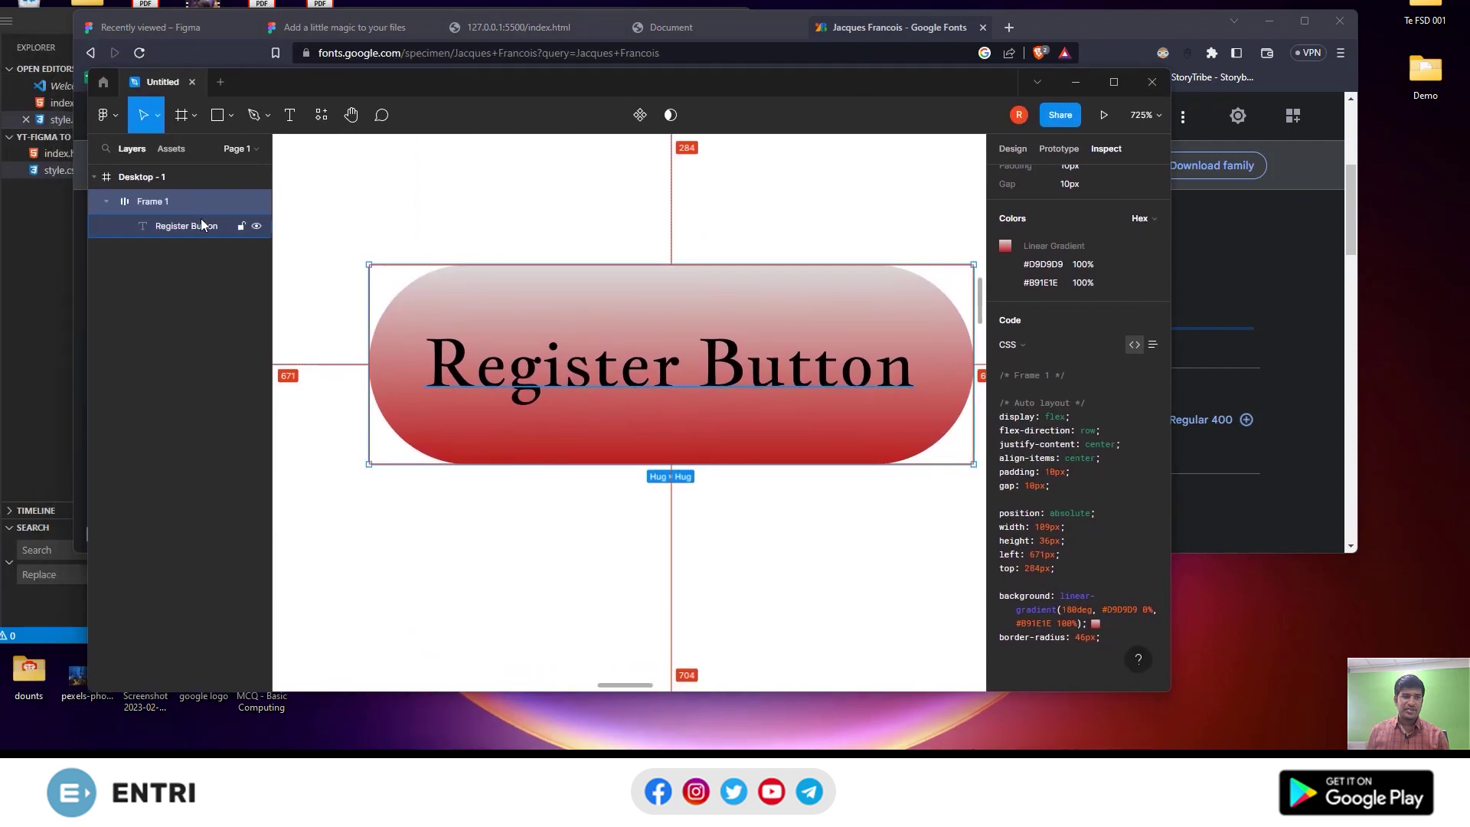
left_click(187, 225)
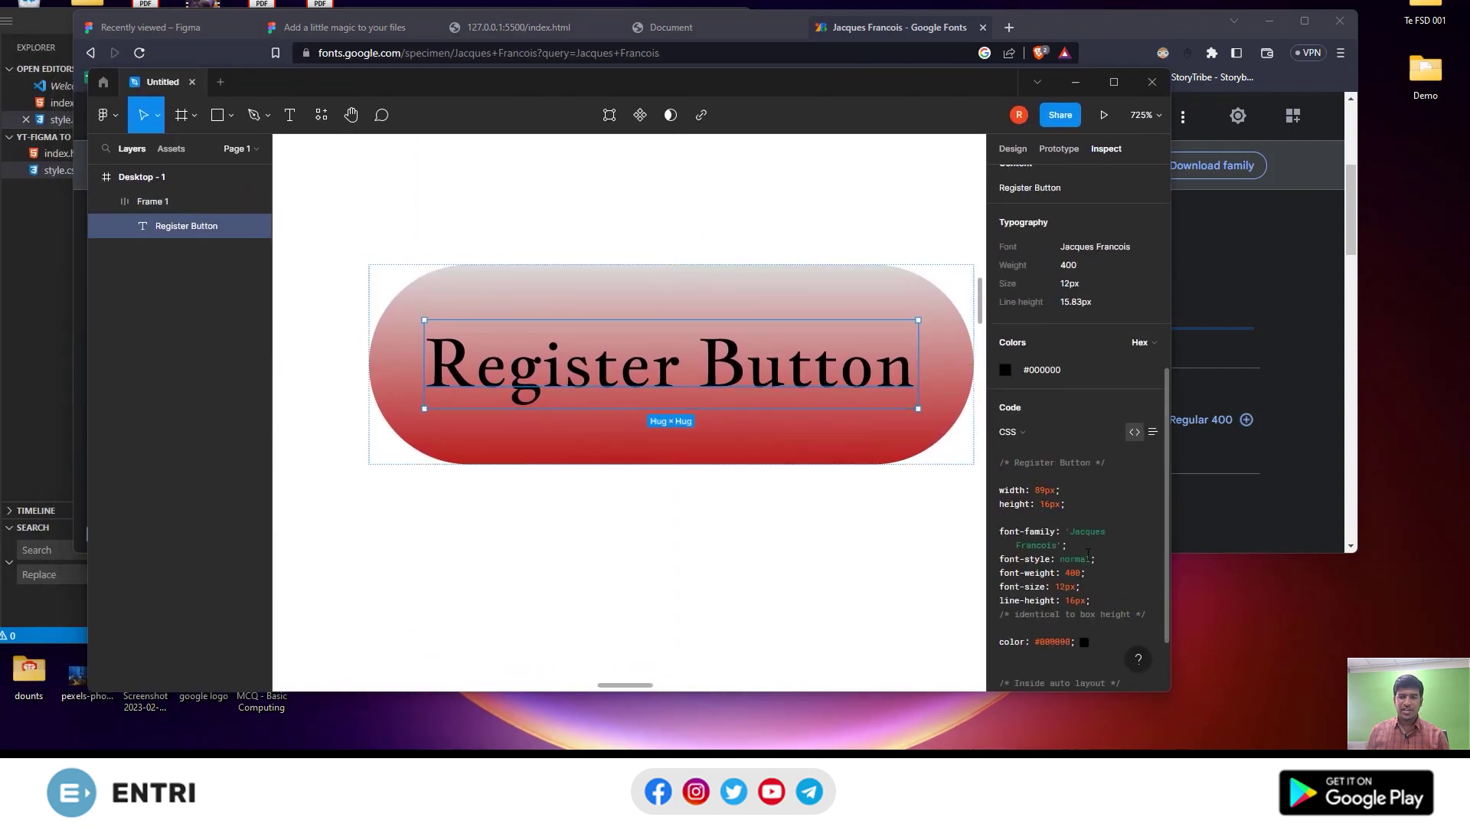
left_click(1095, 21)
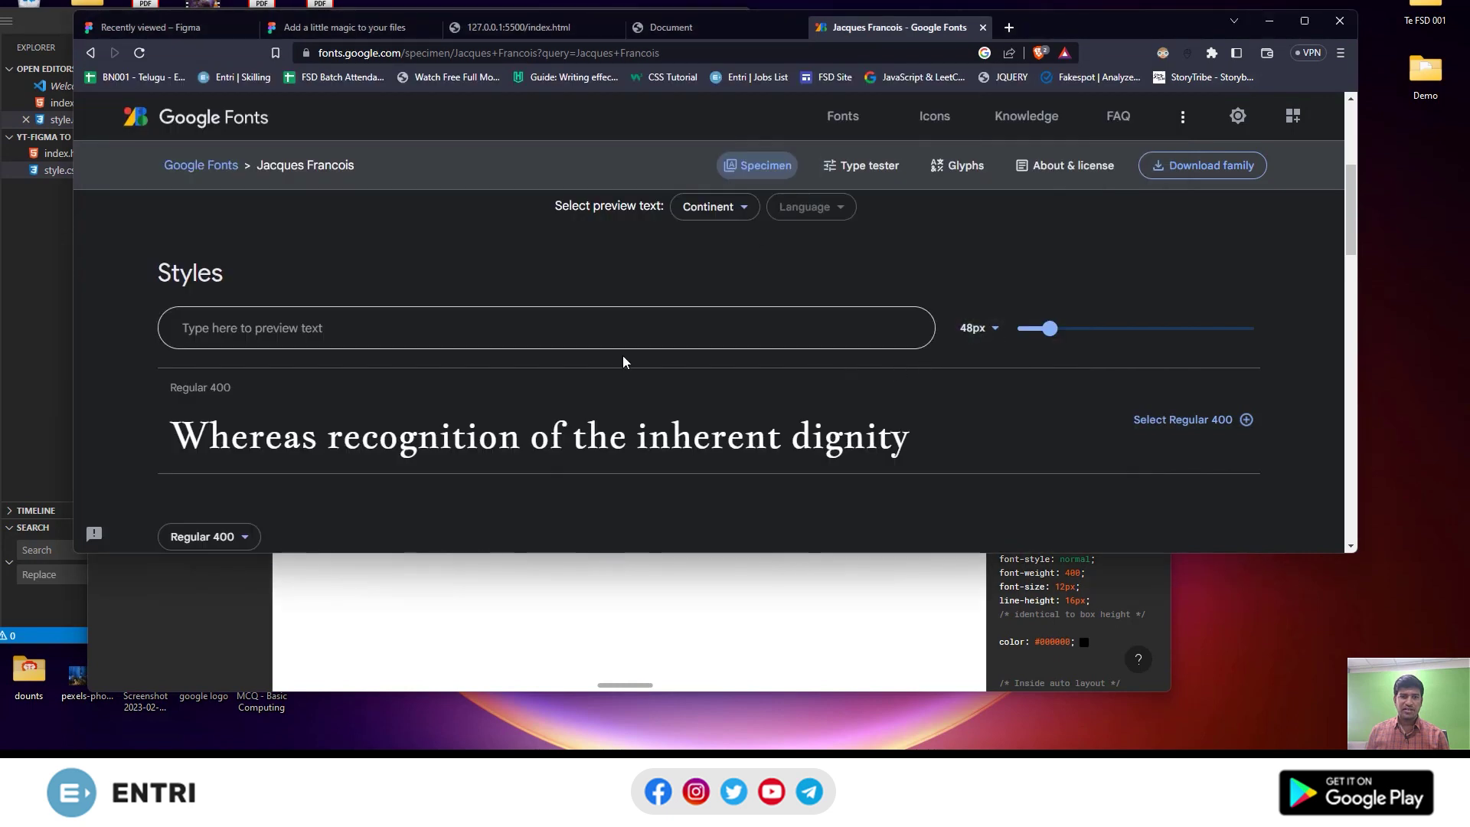
Add Jacques Francois Regular 400 to the selected fonts and open the selection panel
scroll(622, 360, "down", 3)
scroll(591, 360, "up", 2)
scroll(591, 360, "up", 1)
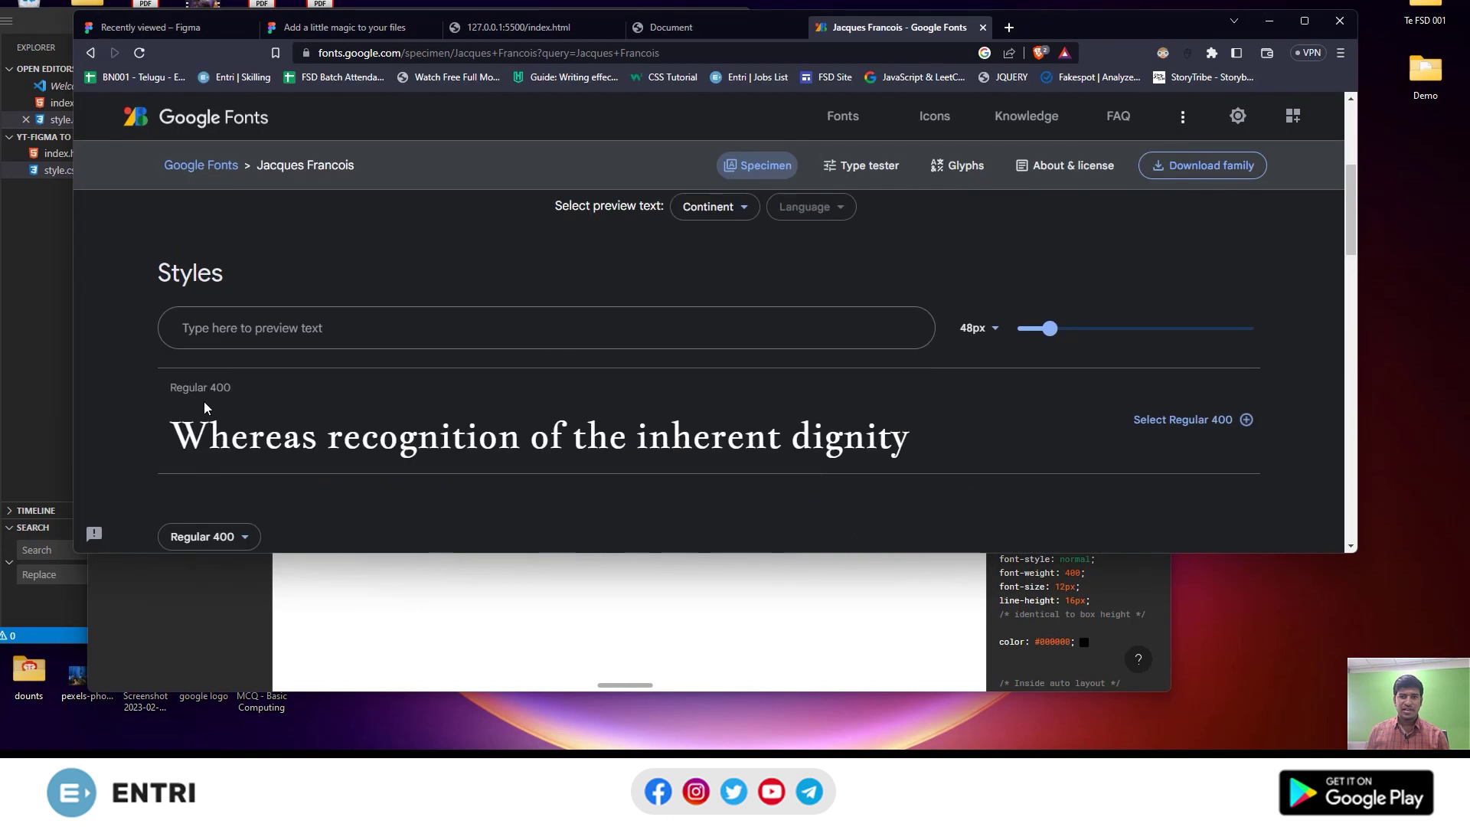
left_click(1217, 422)
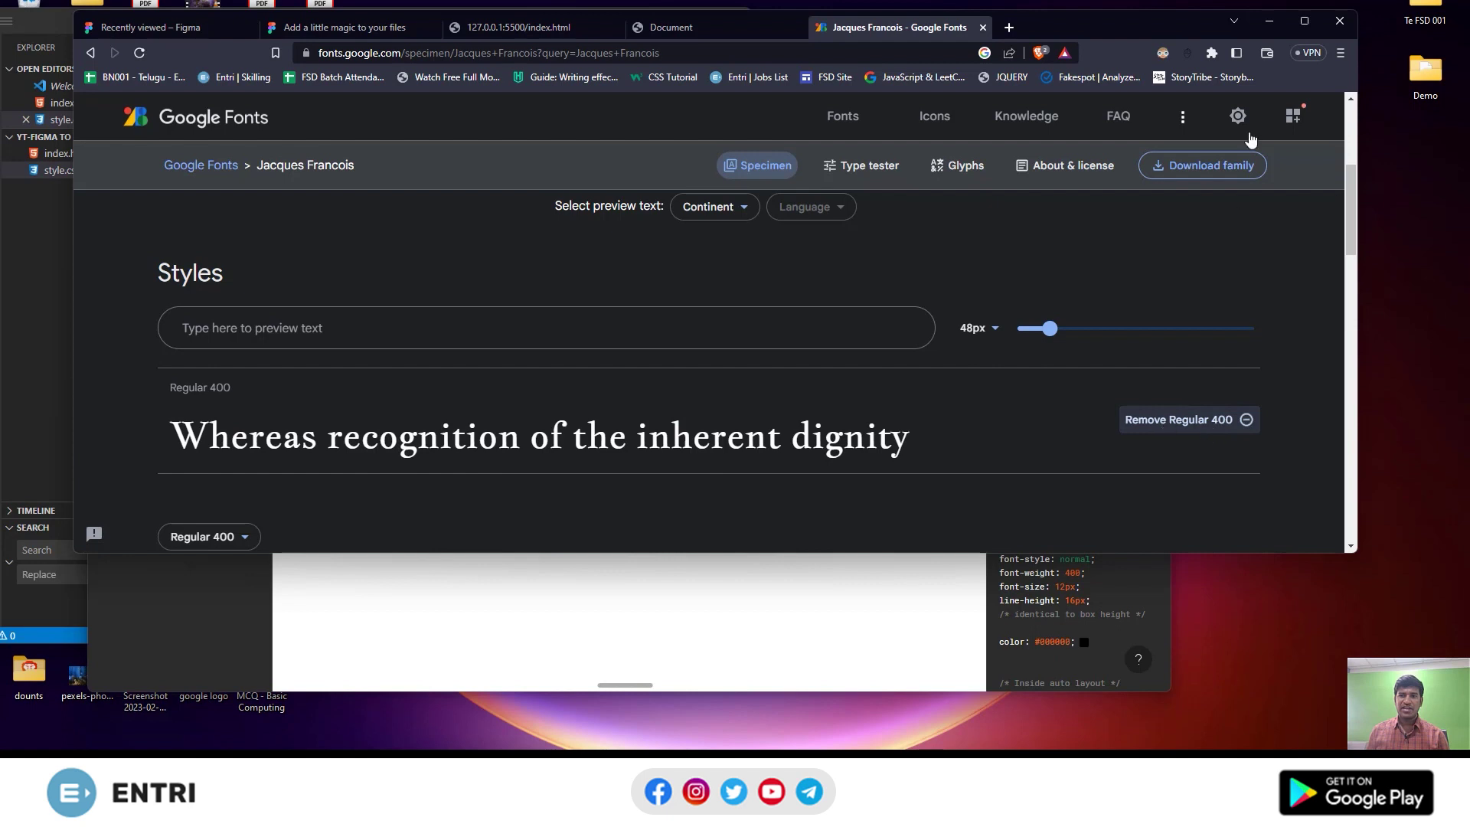
left_click(1293, 116)
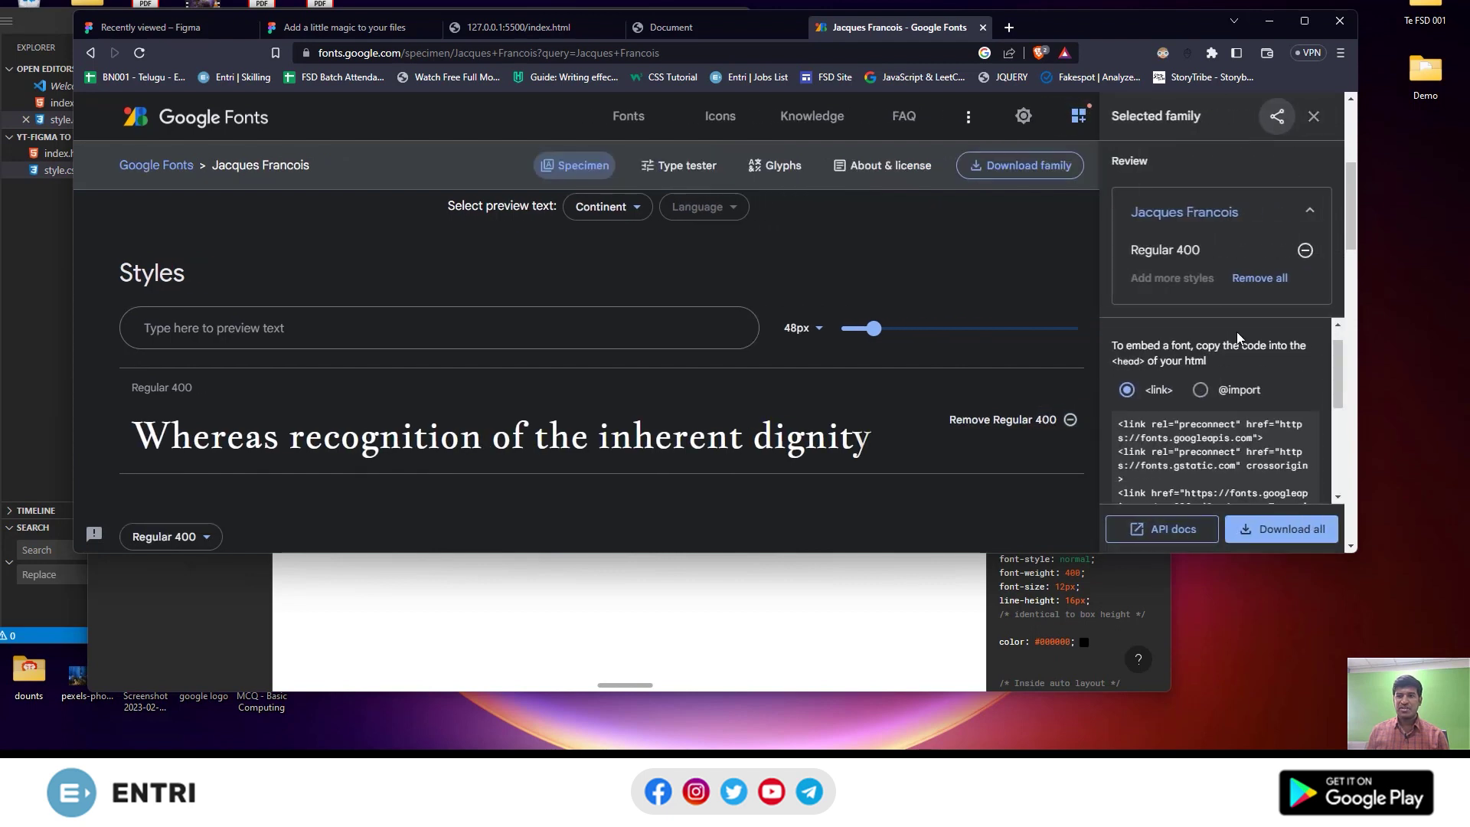
scroll(1238, 337, "down", 1)
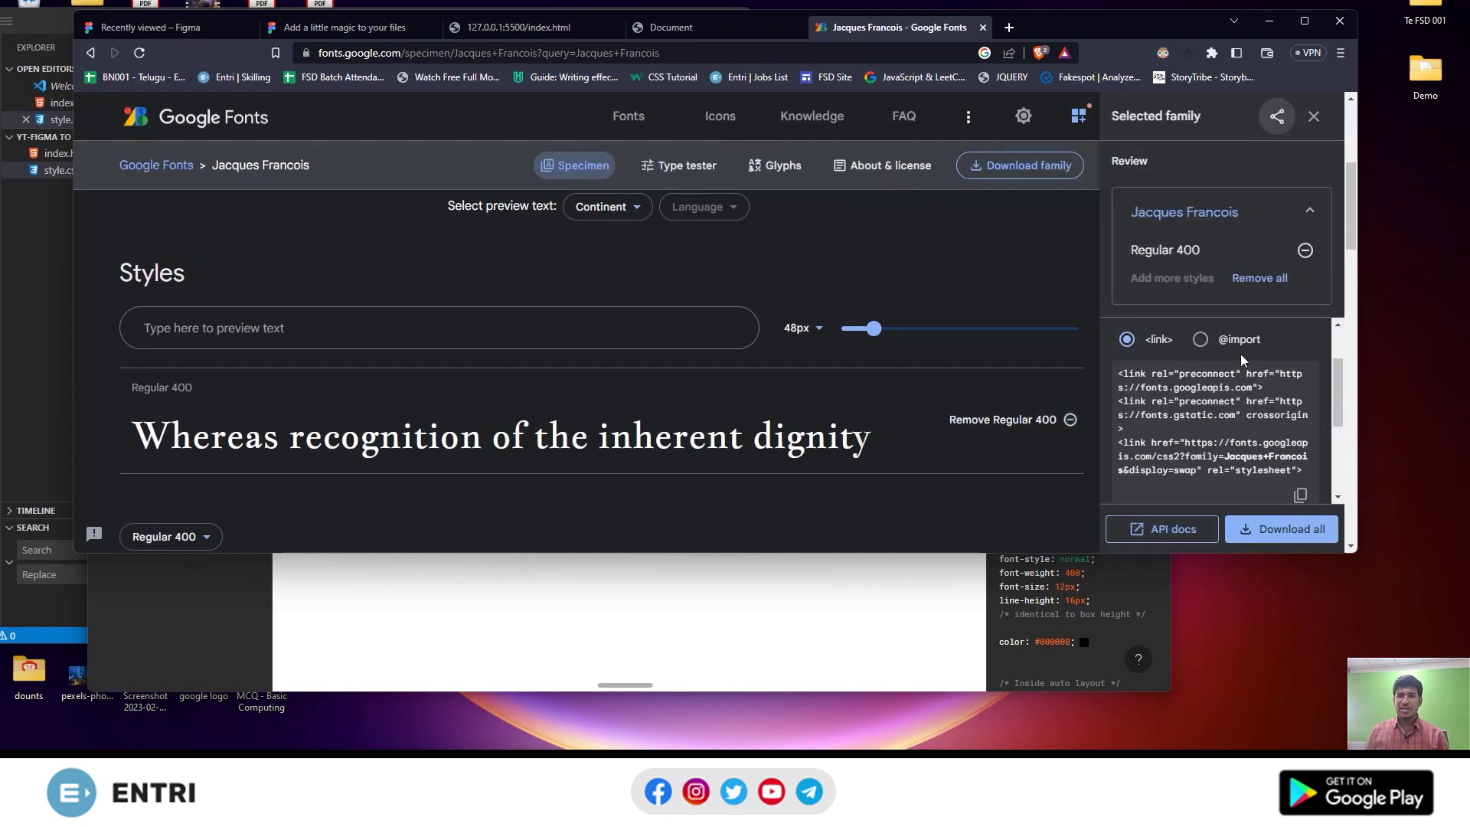
left_click(1200, 339)
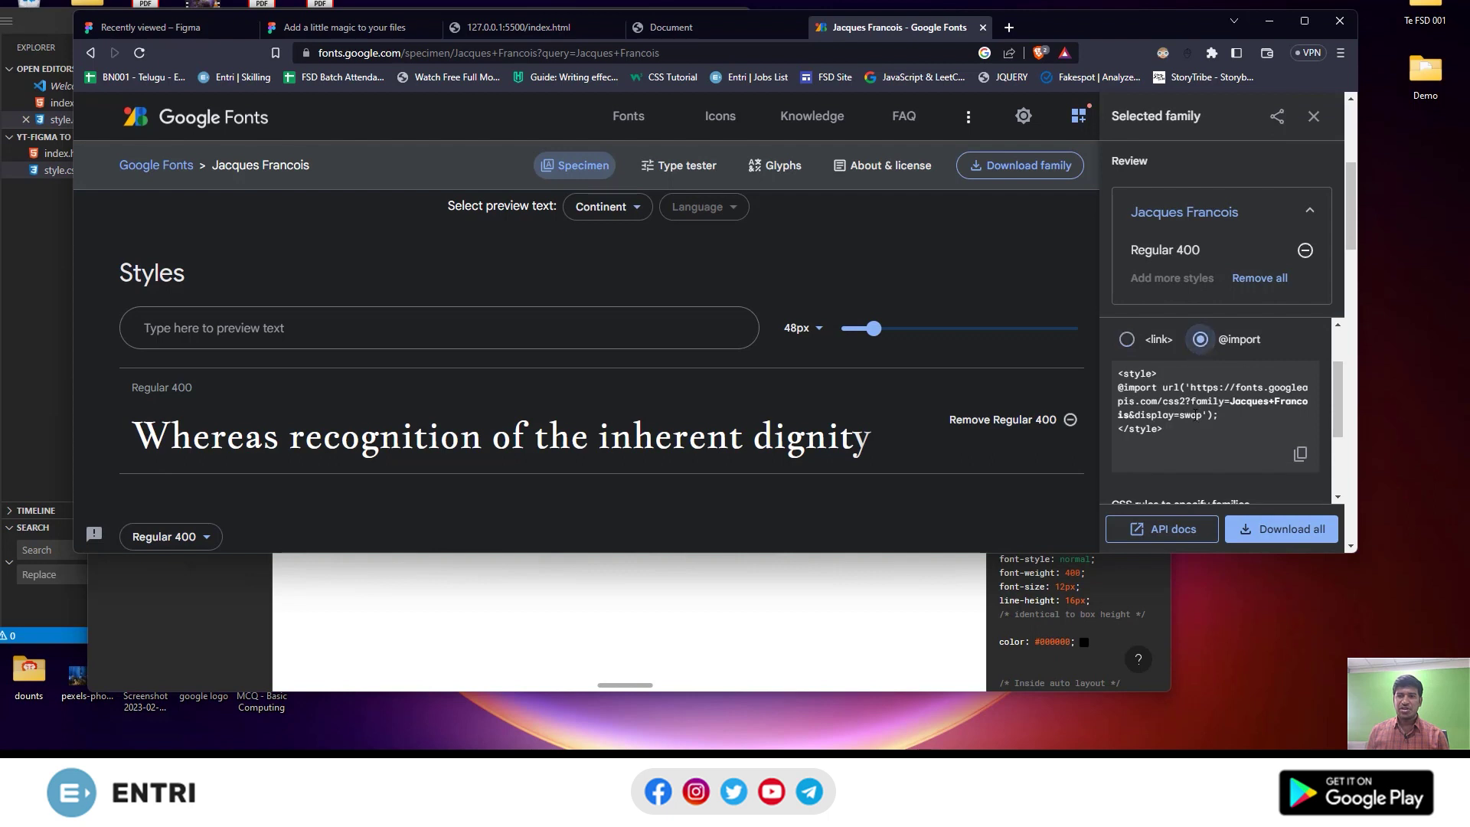
left_click_drag(1220, 415, 1114, 393)
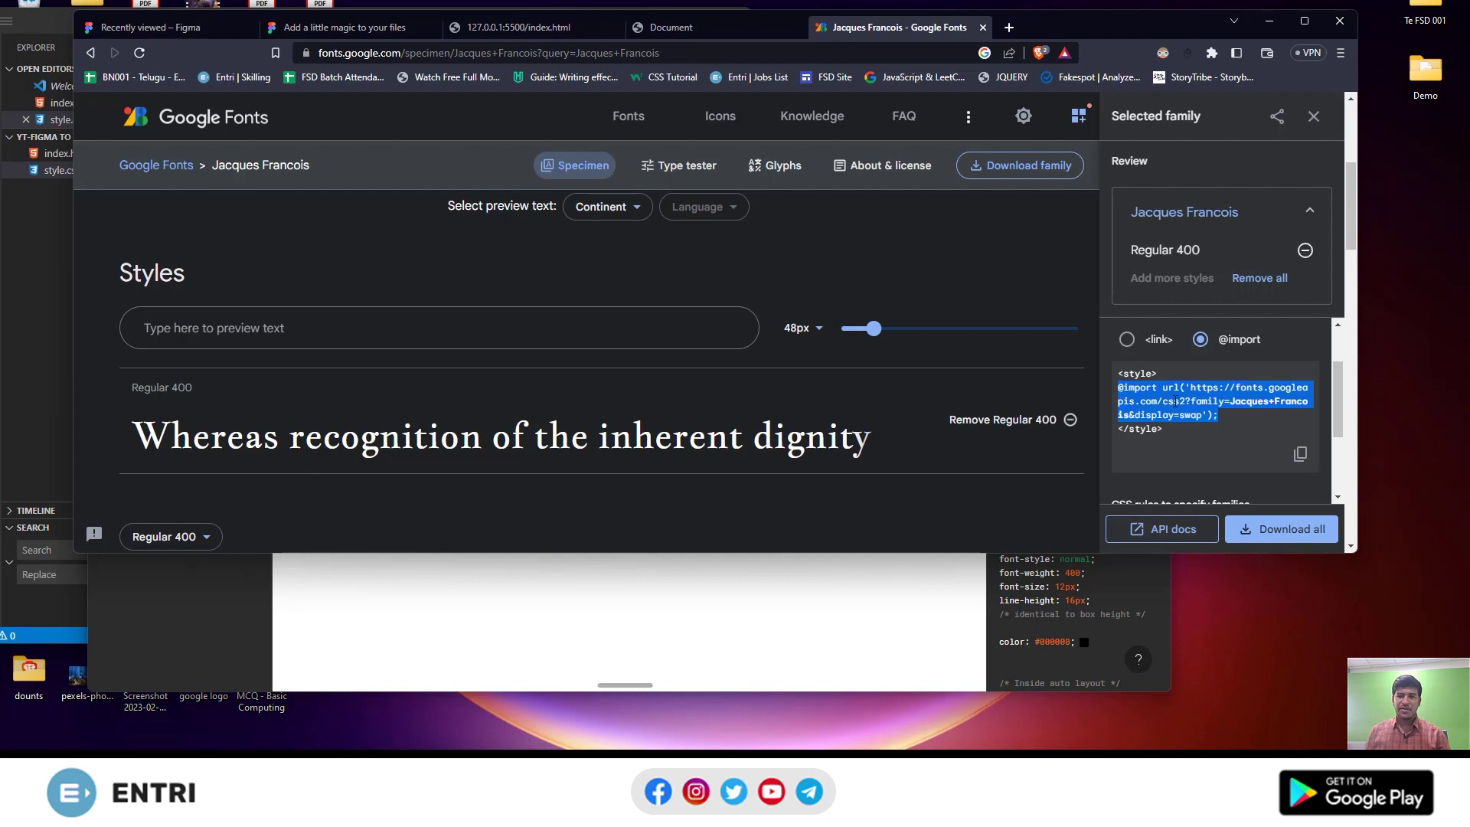
left_click(902, 613)
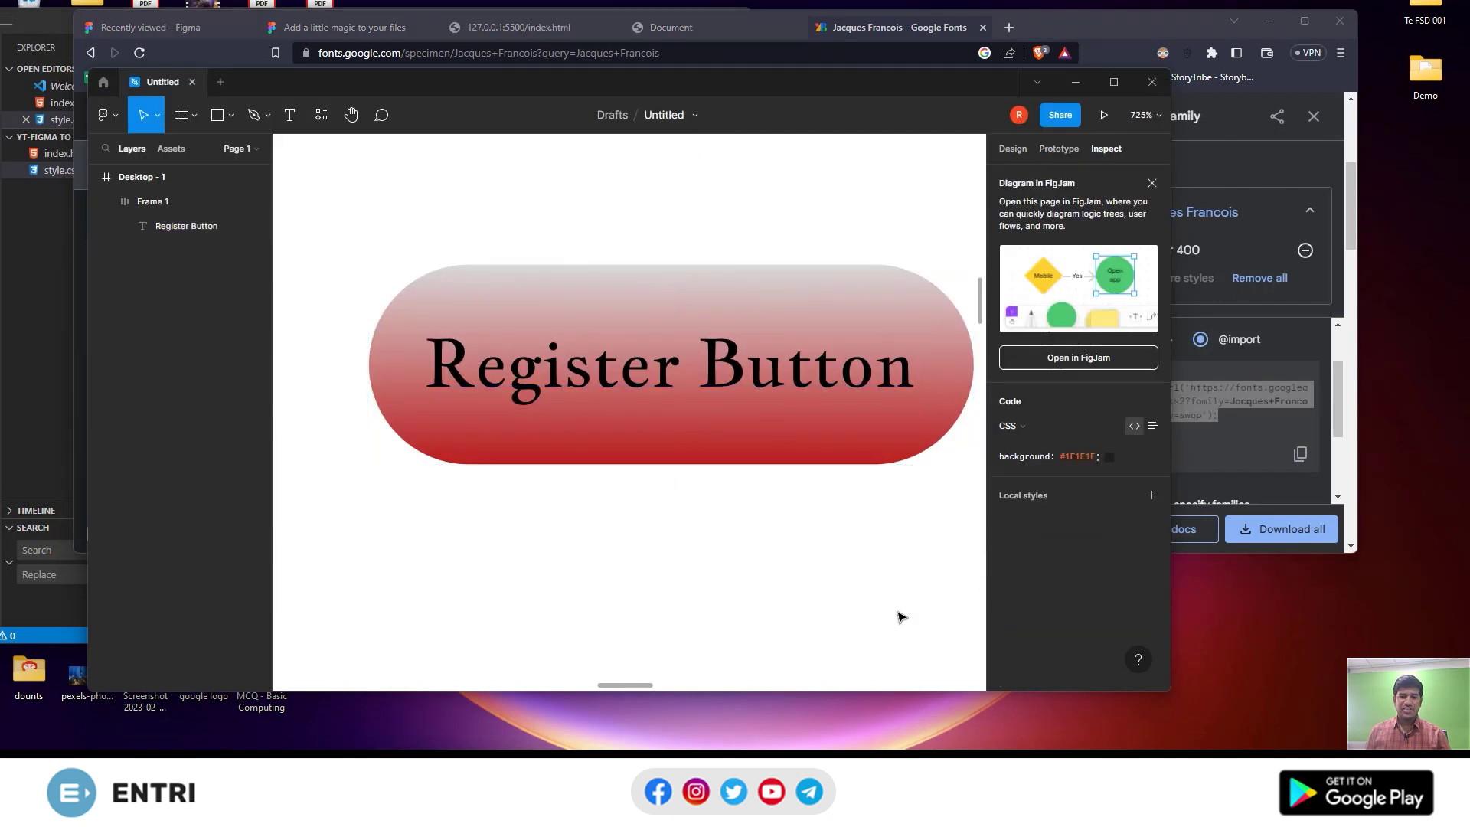
left_click(926, 693)
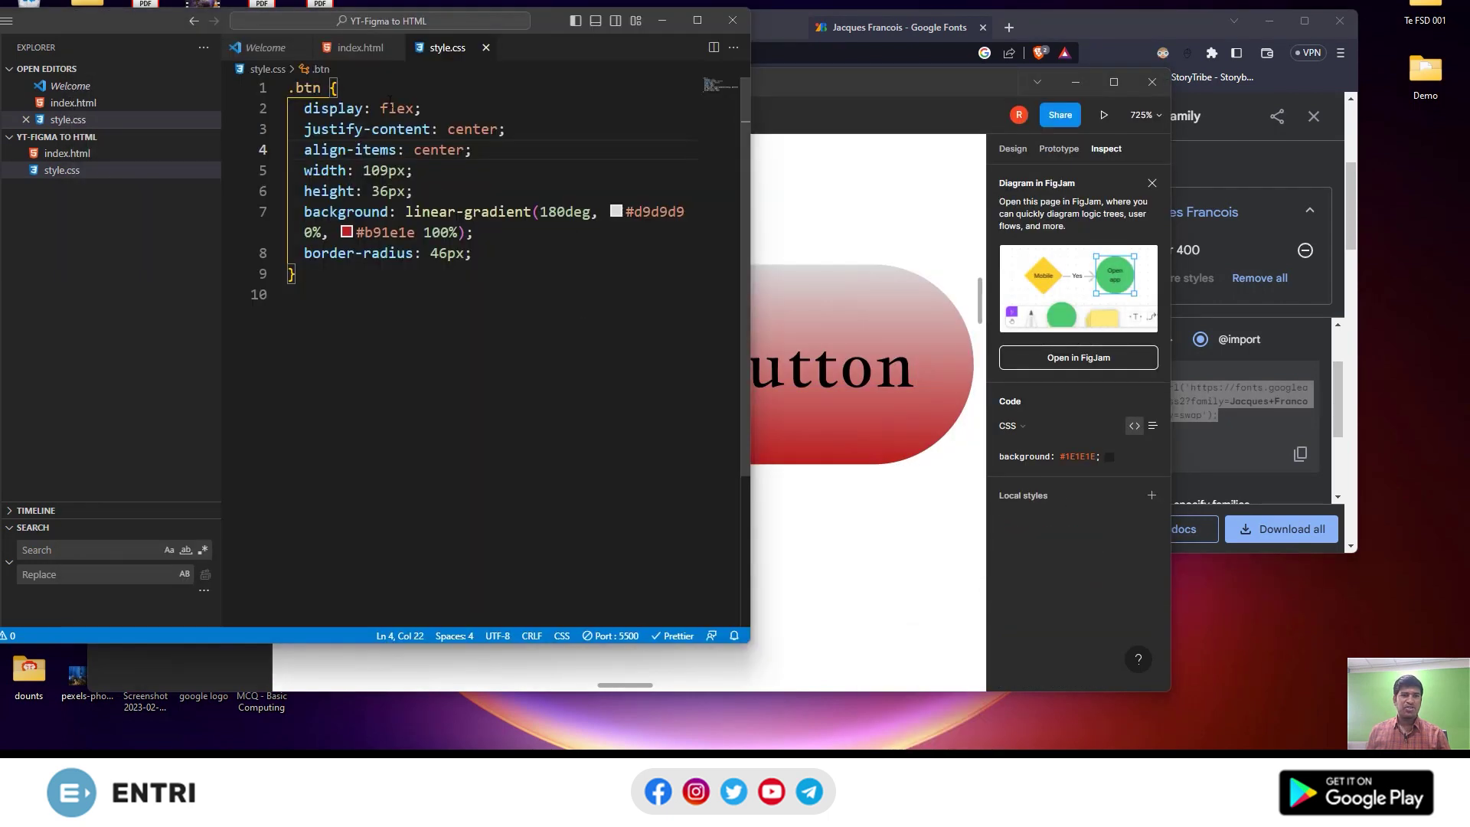
key("ctrl+Home")
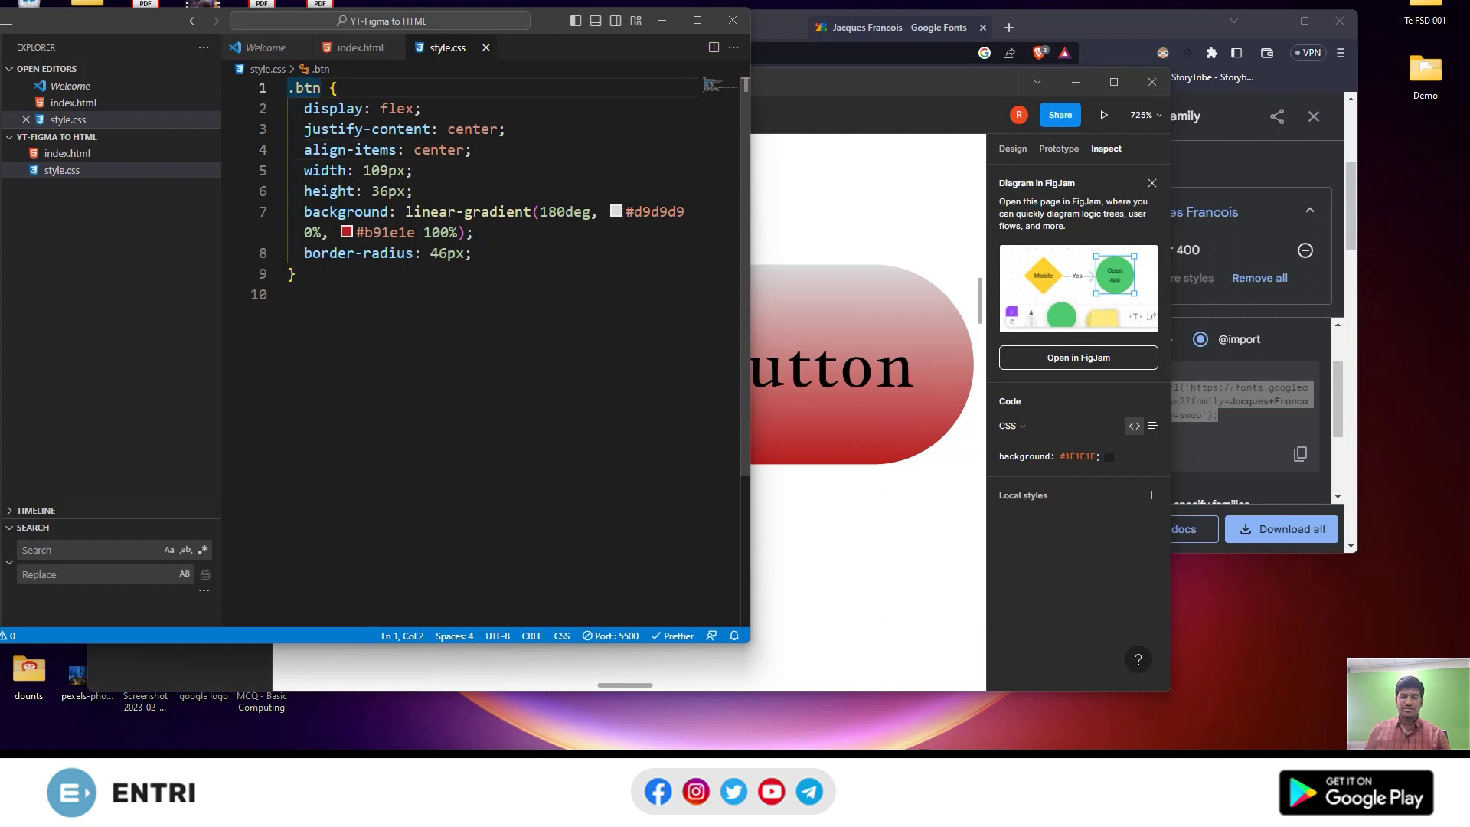
key("Return")
key("Up")
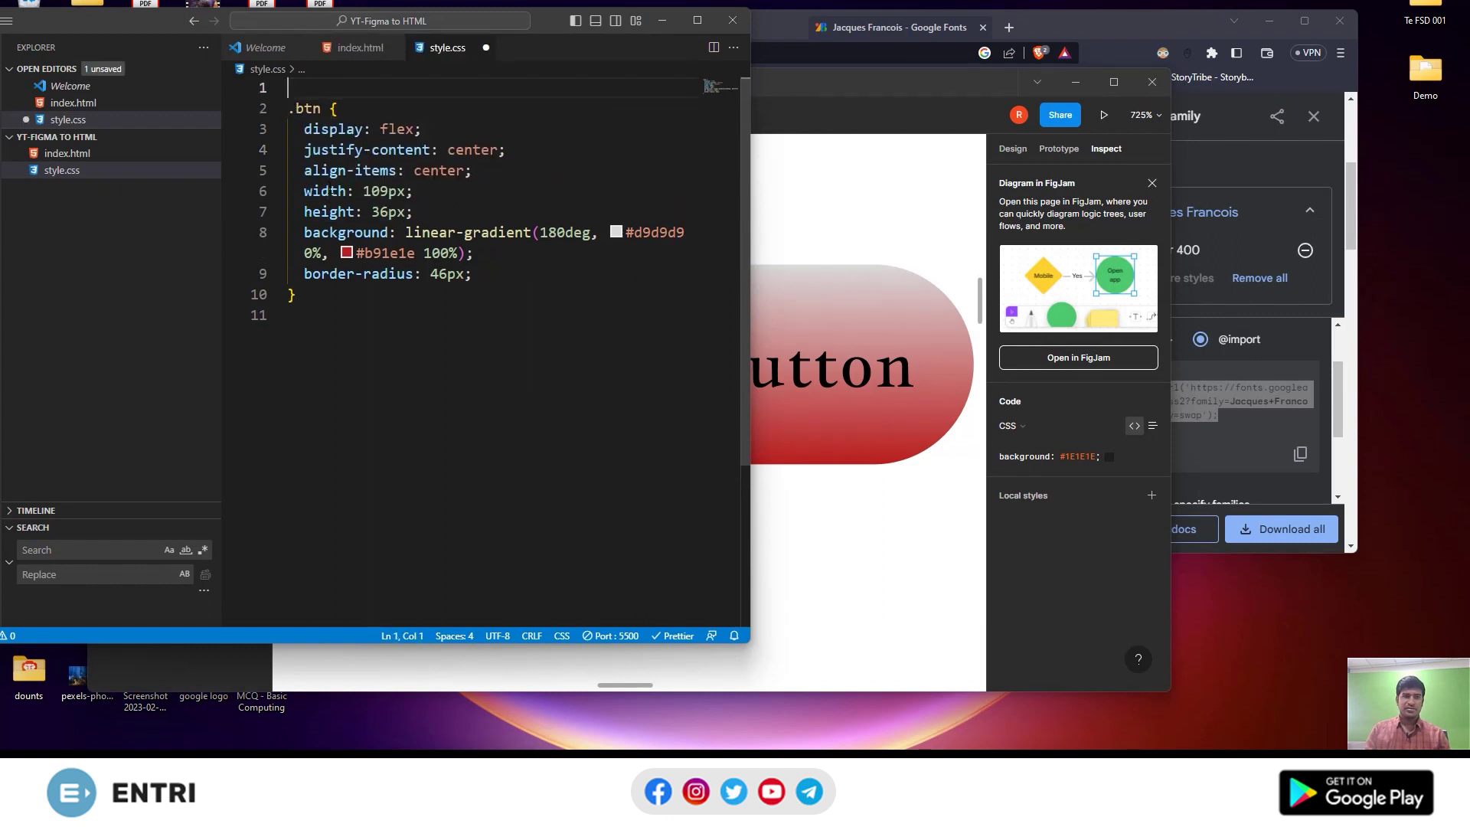
type("@import url('https://fonts.googleapis.com/css2?family=Jacques+Francois&display=swap');")
key("Return")
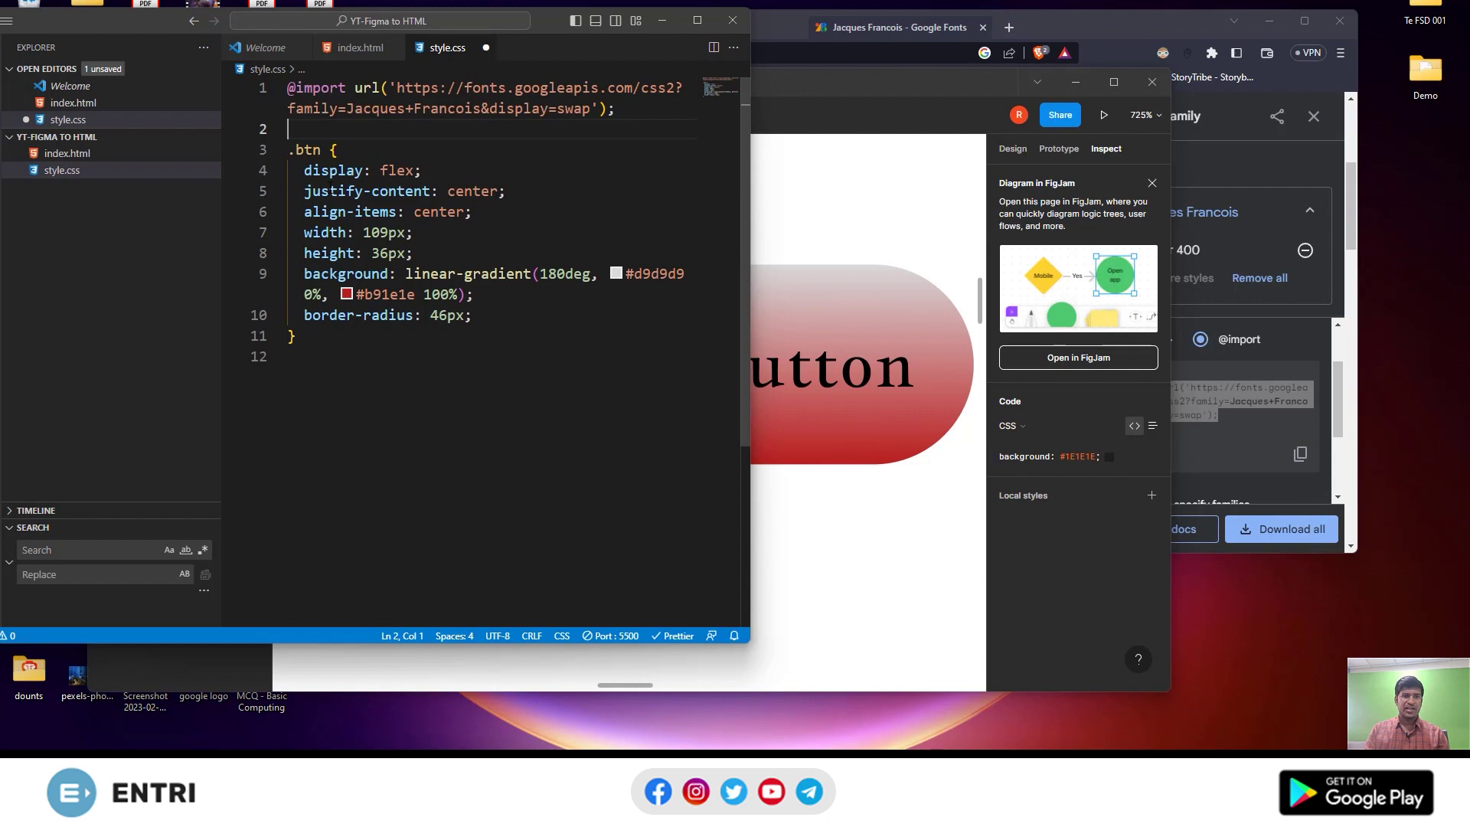
key("ctrl+s")
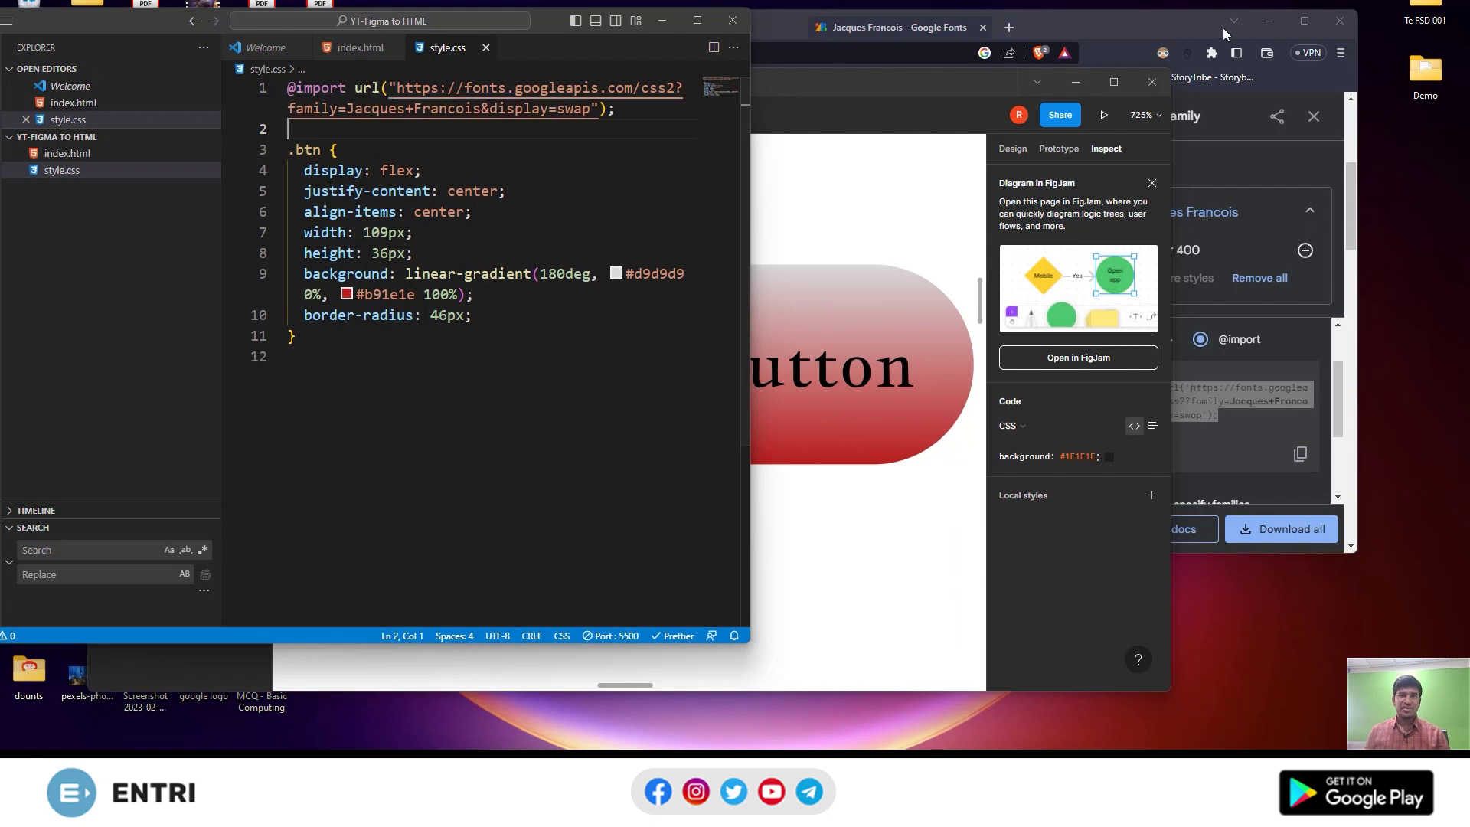
Snap the browser preview to the right half and Figma to the left half
left_click_drag(1113, 13, 1213, 50)
left_click(772, 64)
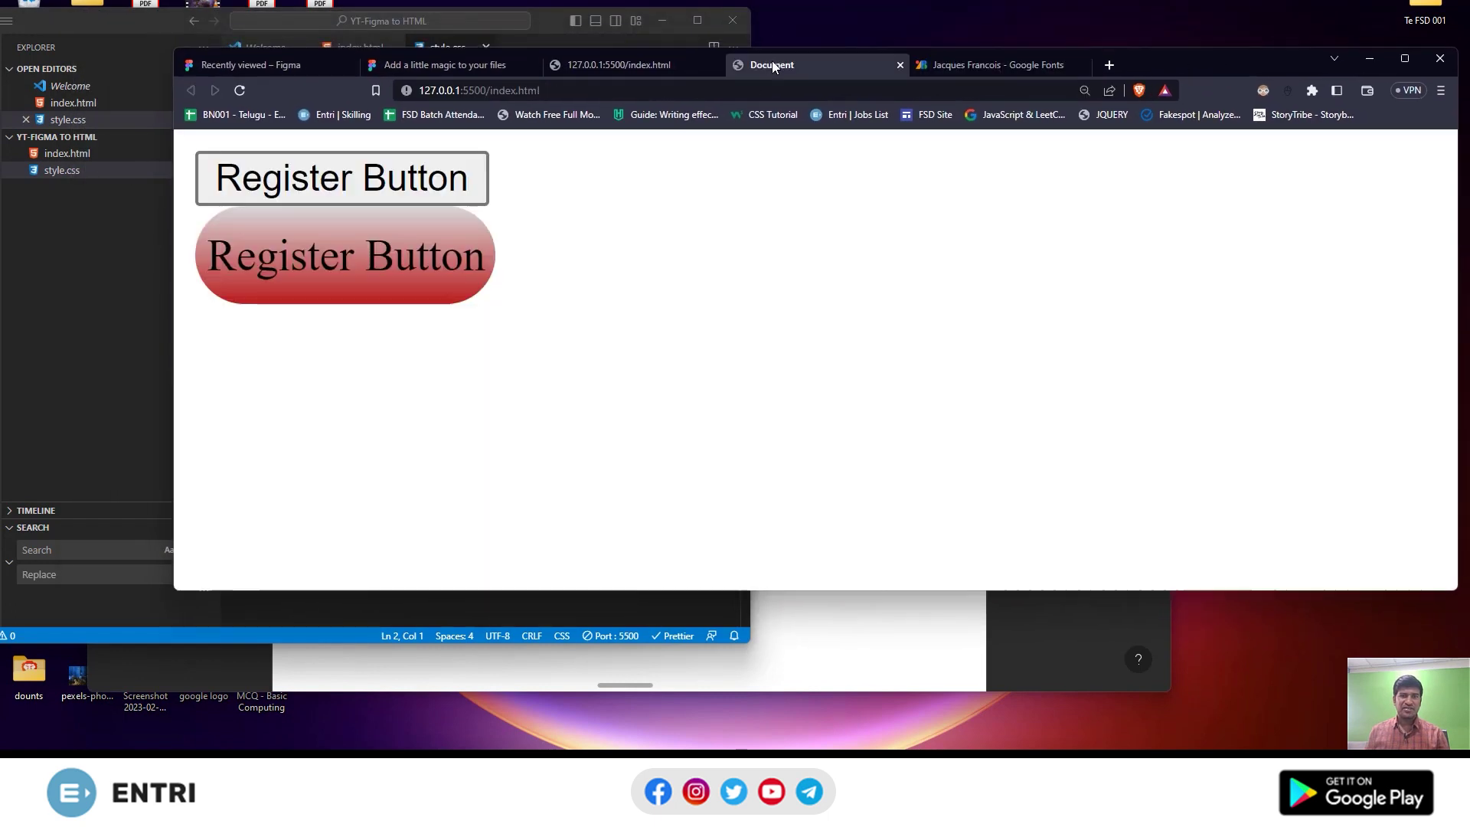
key("super+Down")
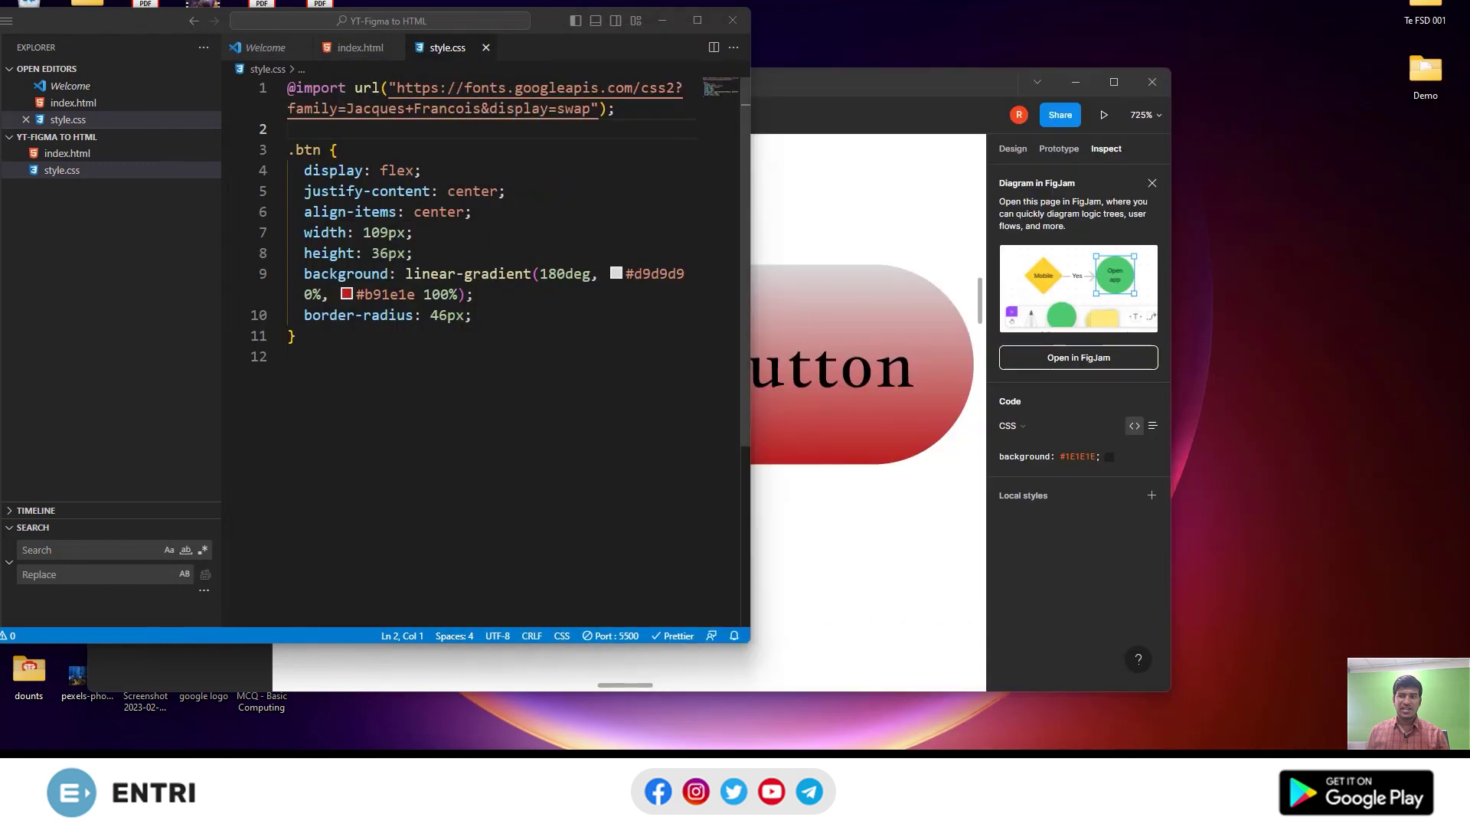
key("super+Up")
key("super+Right")
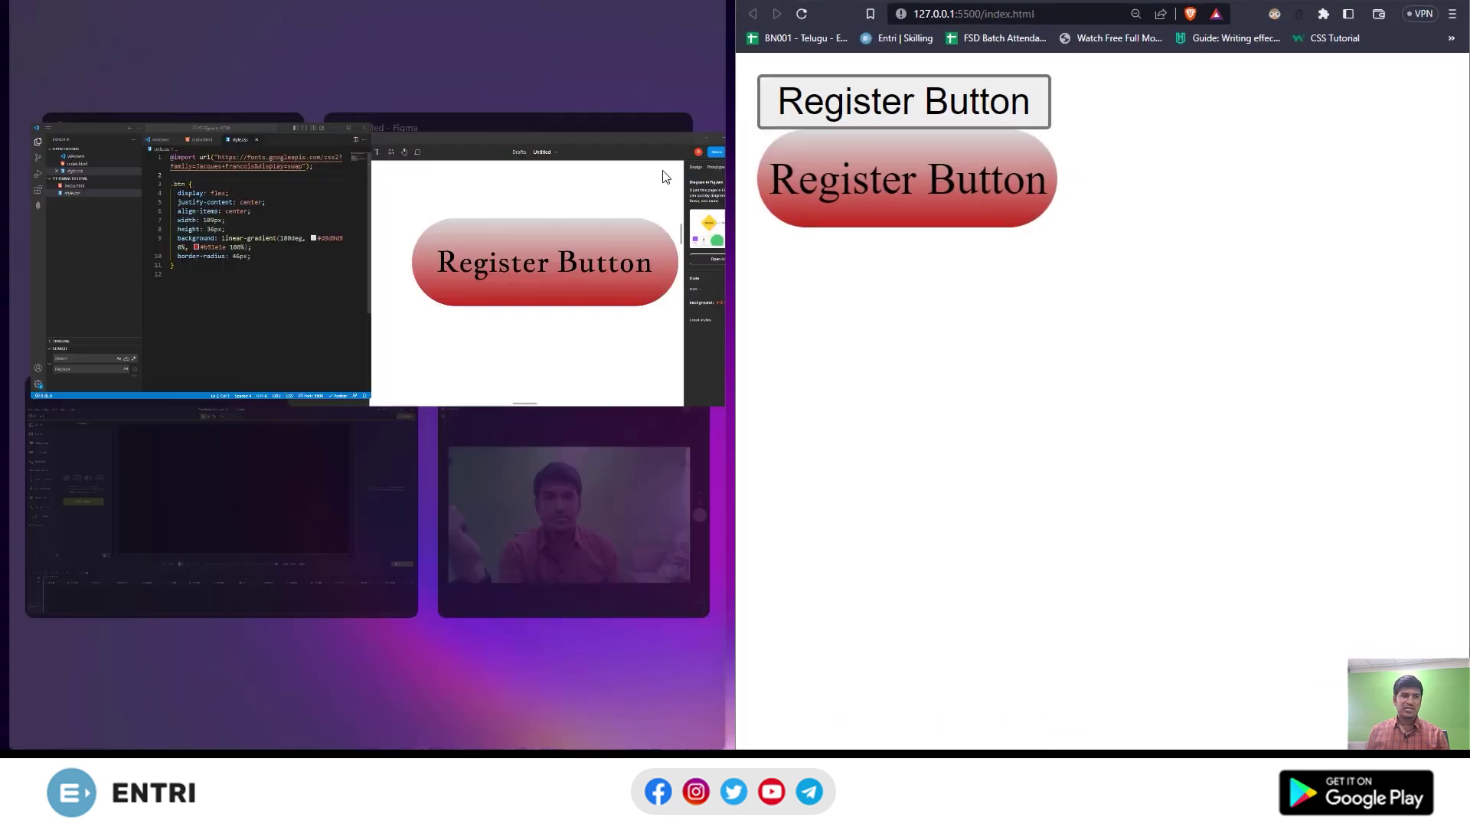
left_click(517, 233)
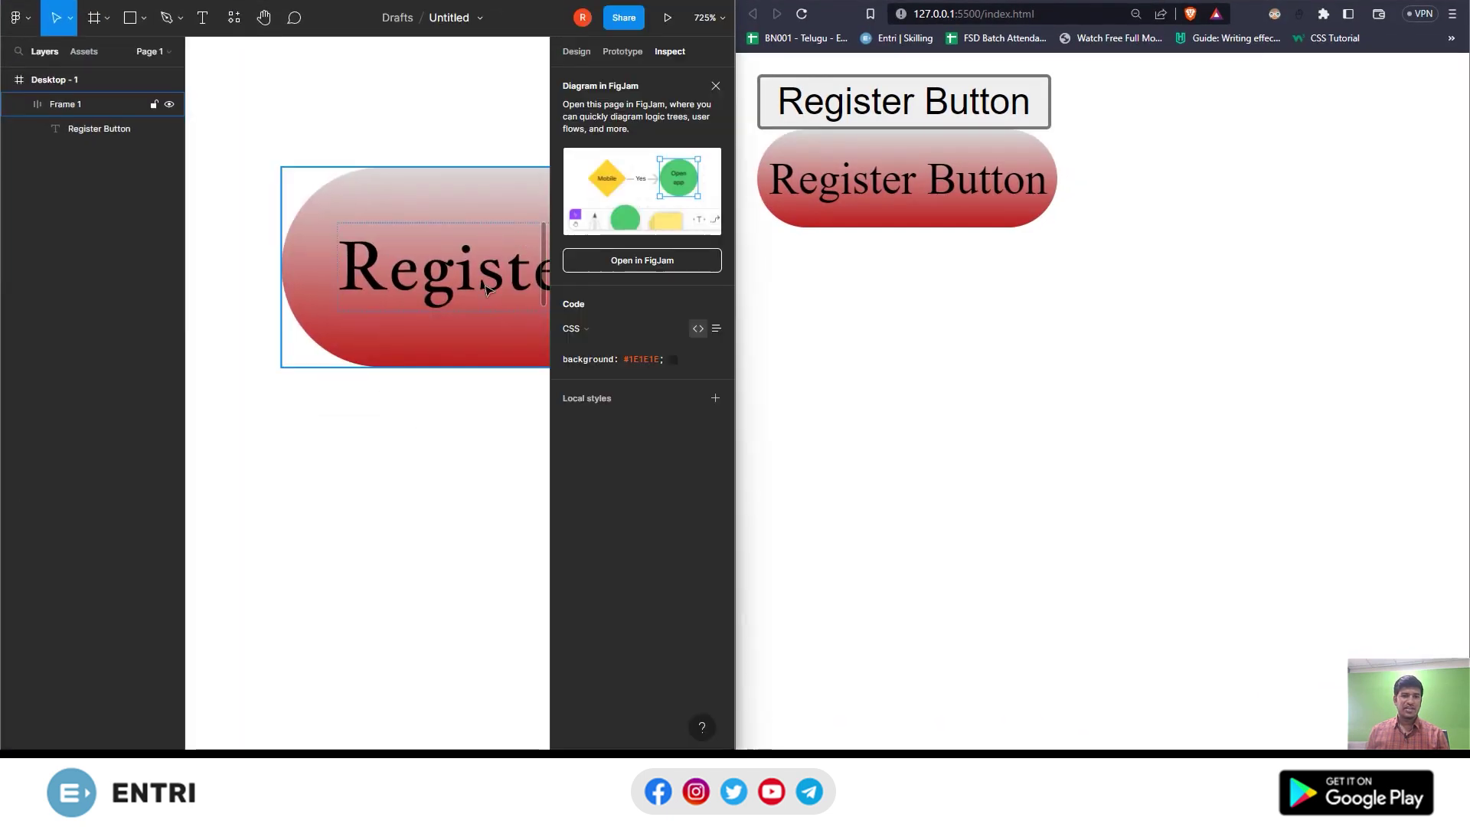
scroll(460, 438, "down", 3)
scroll(460, 429, "right", 3)
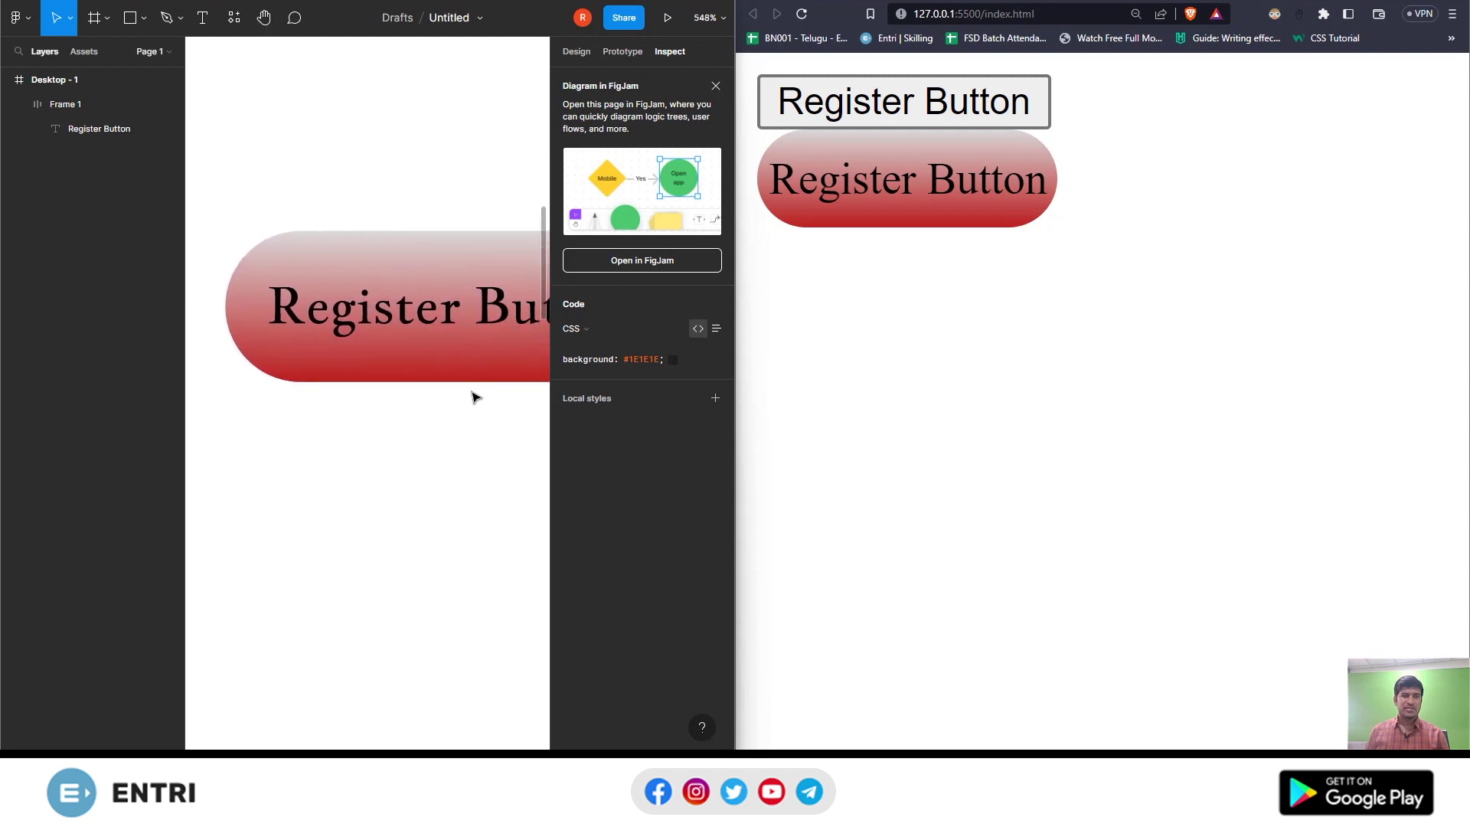
Add an empty .btn p { } rule below the .btn rule in style.css
left_click(911, 744)
mouse_move(369, 192)
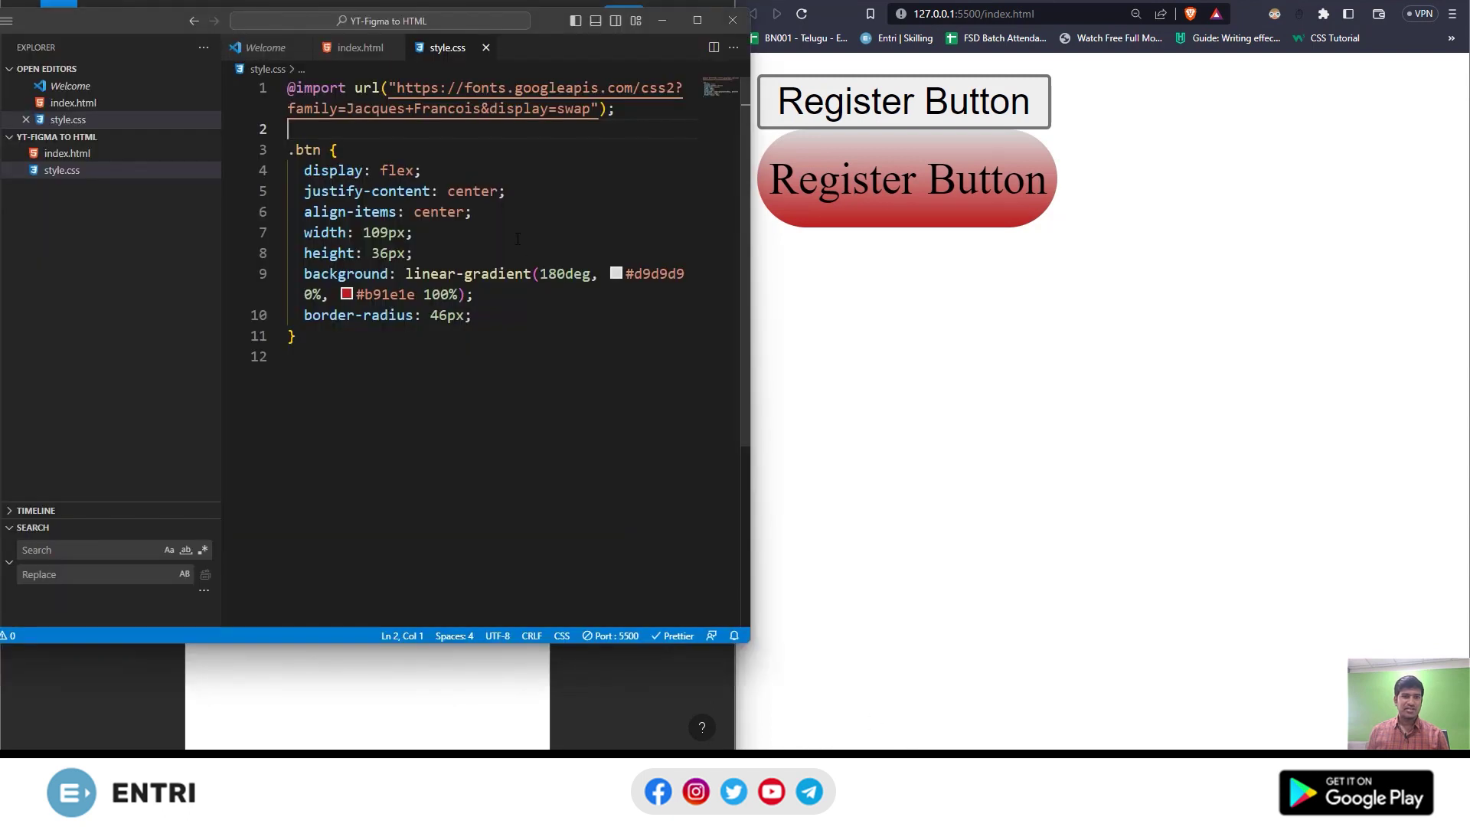
left_click(319, 337)
key("Return")
key("Return")
type(".btn ")
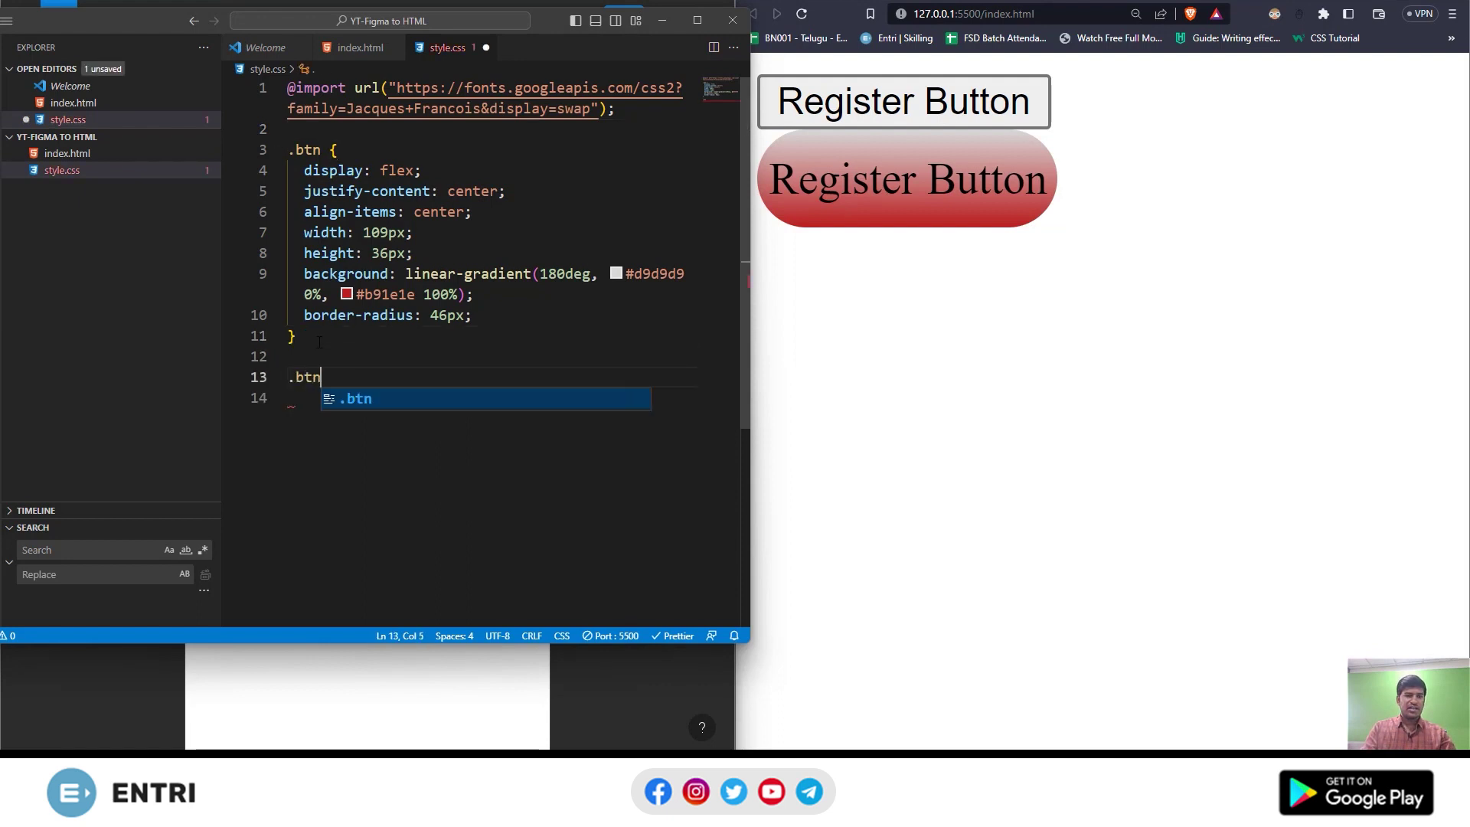
type("p}")
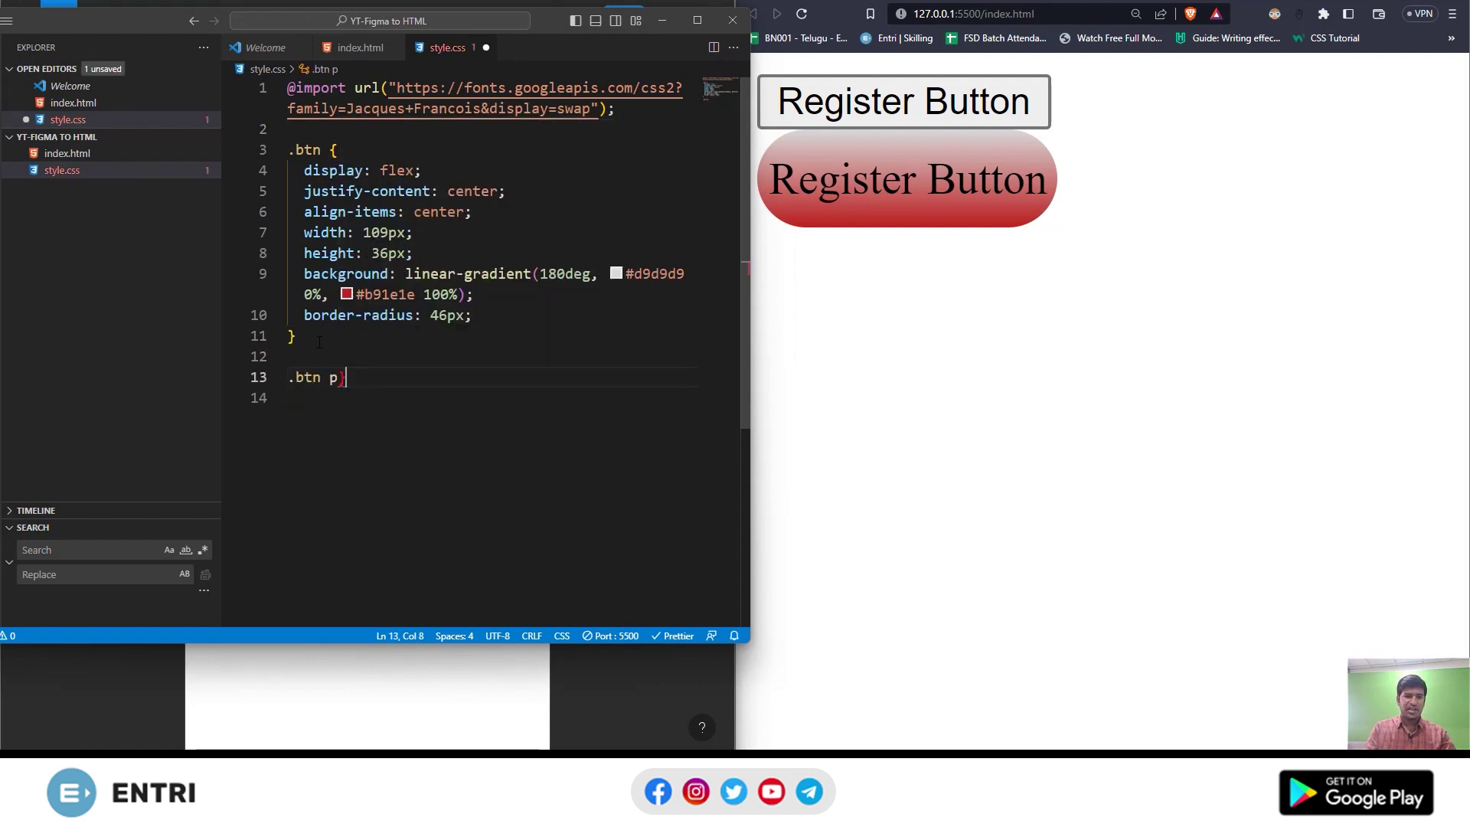
type("{")
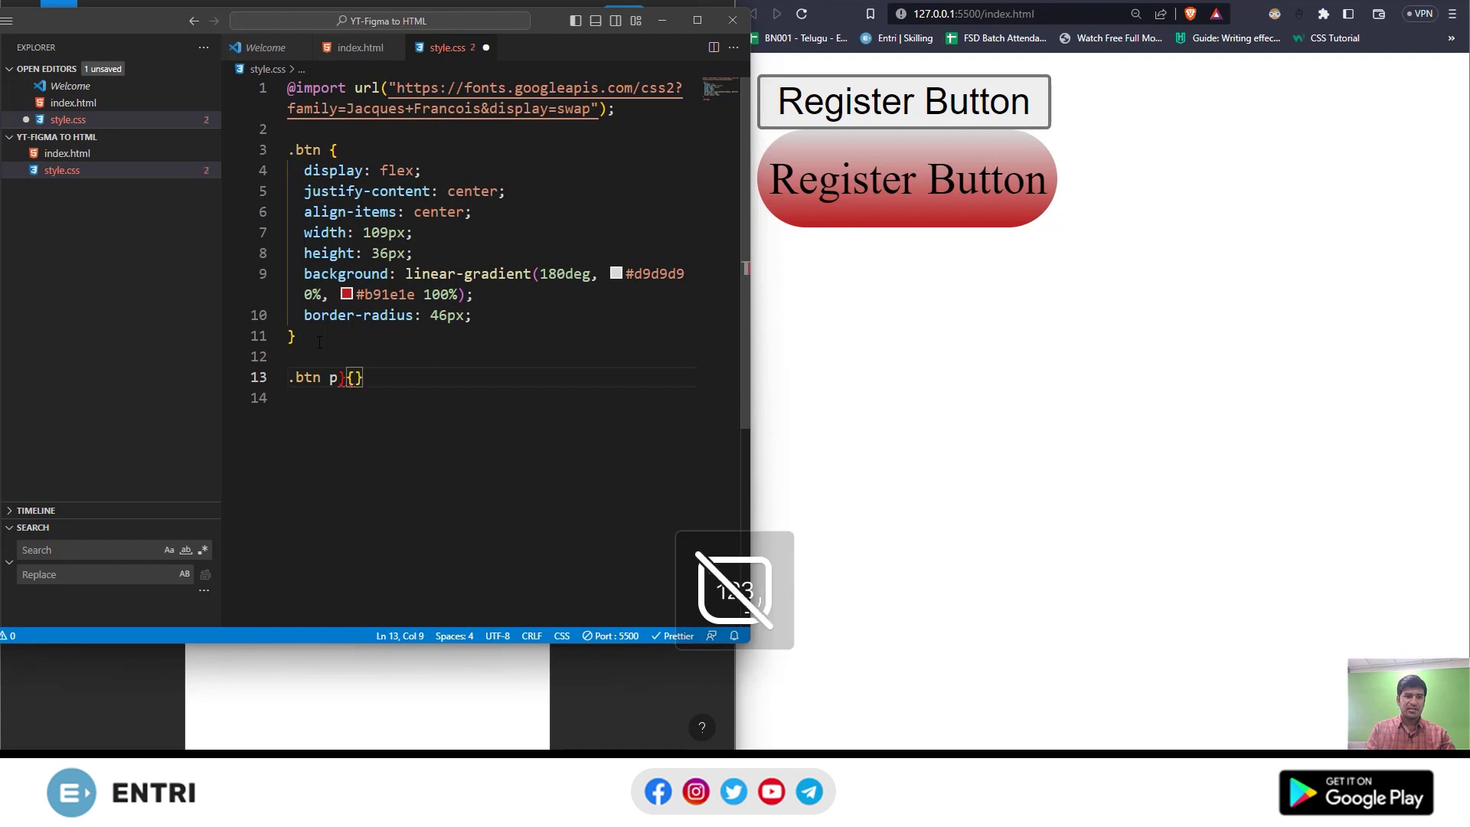
key("BackSpace")
key("BackSpace")
type("{")
key("Return")
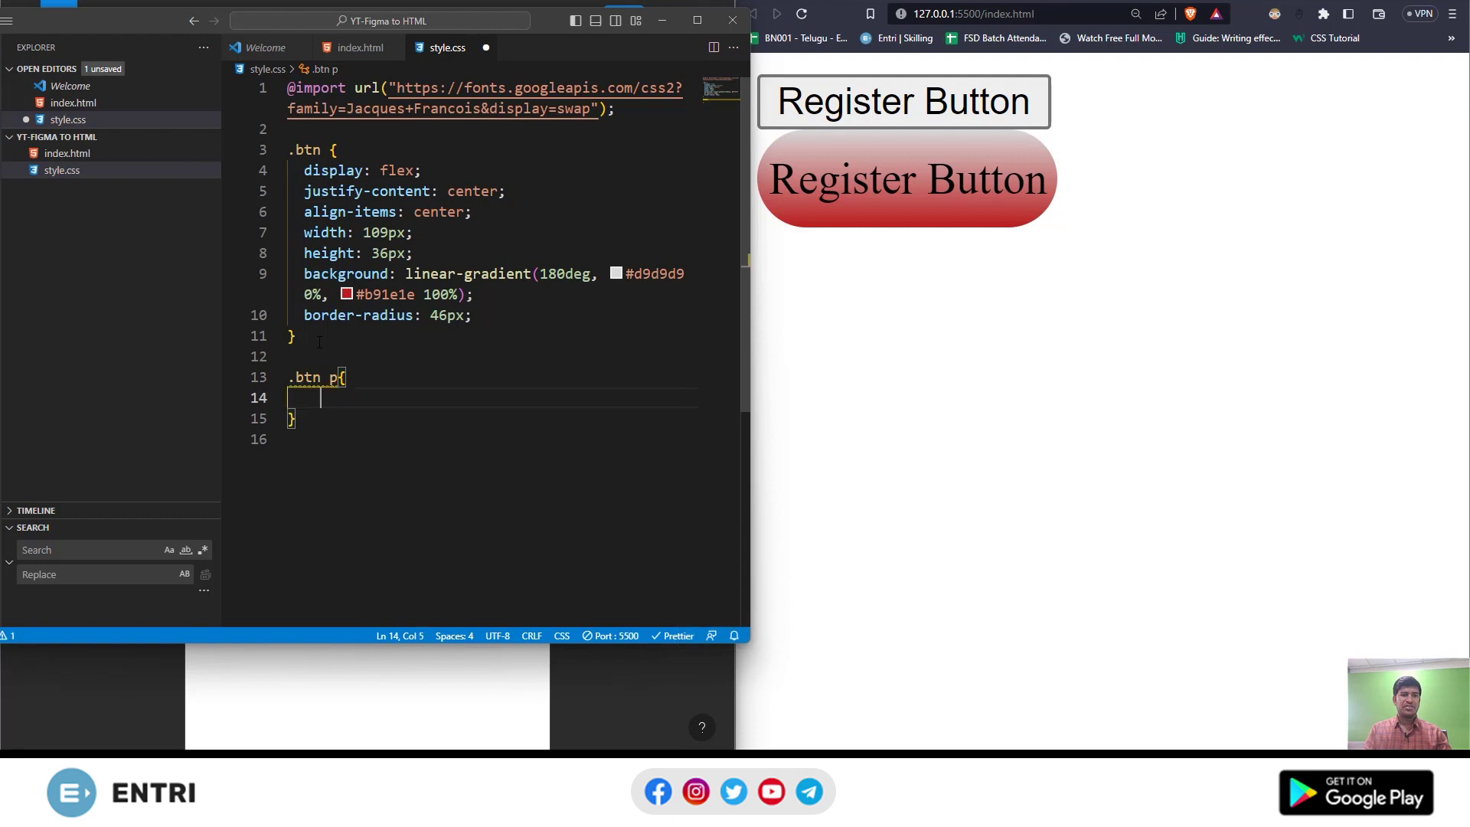
Copy the Register Button's font CSS (Jacques Francois, 400, 12px, 16px line-height) into .btn p and save
left_click(602, 701)
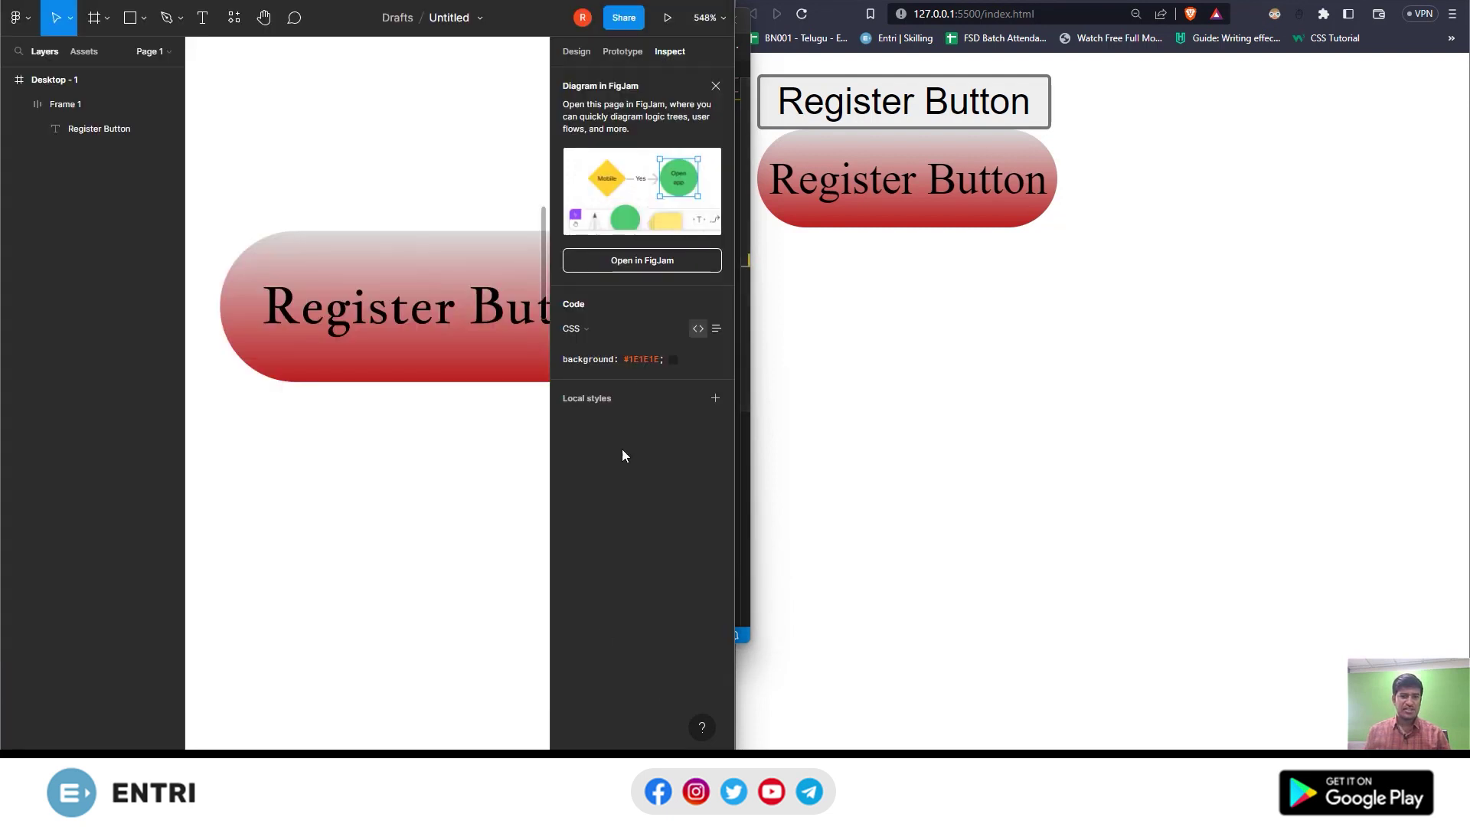
left_click(426, 320)
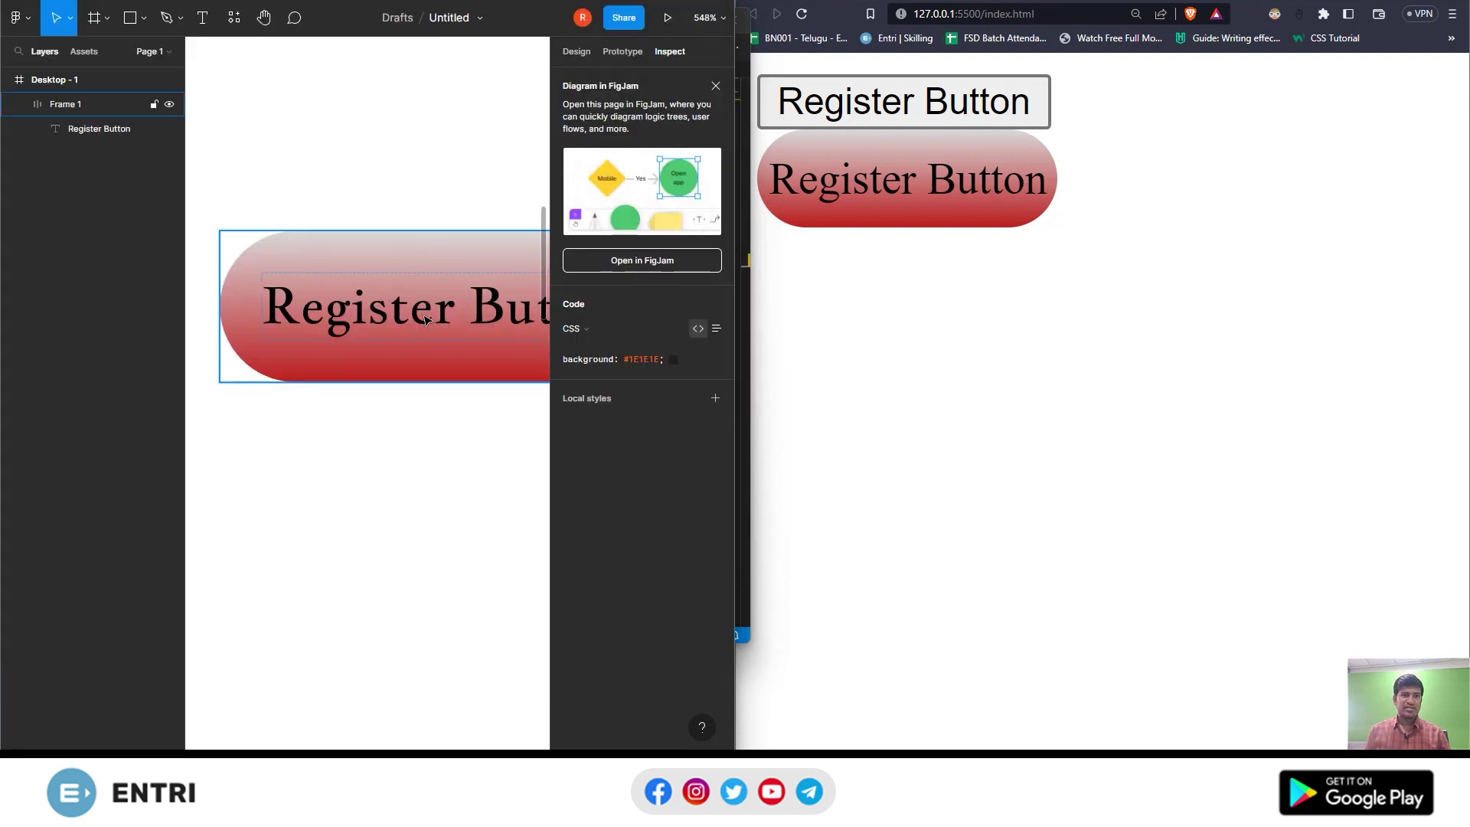
left_click(94, 132)
scroll(687, 530, "down", 2)
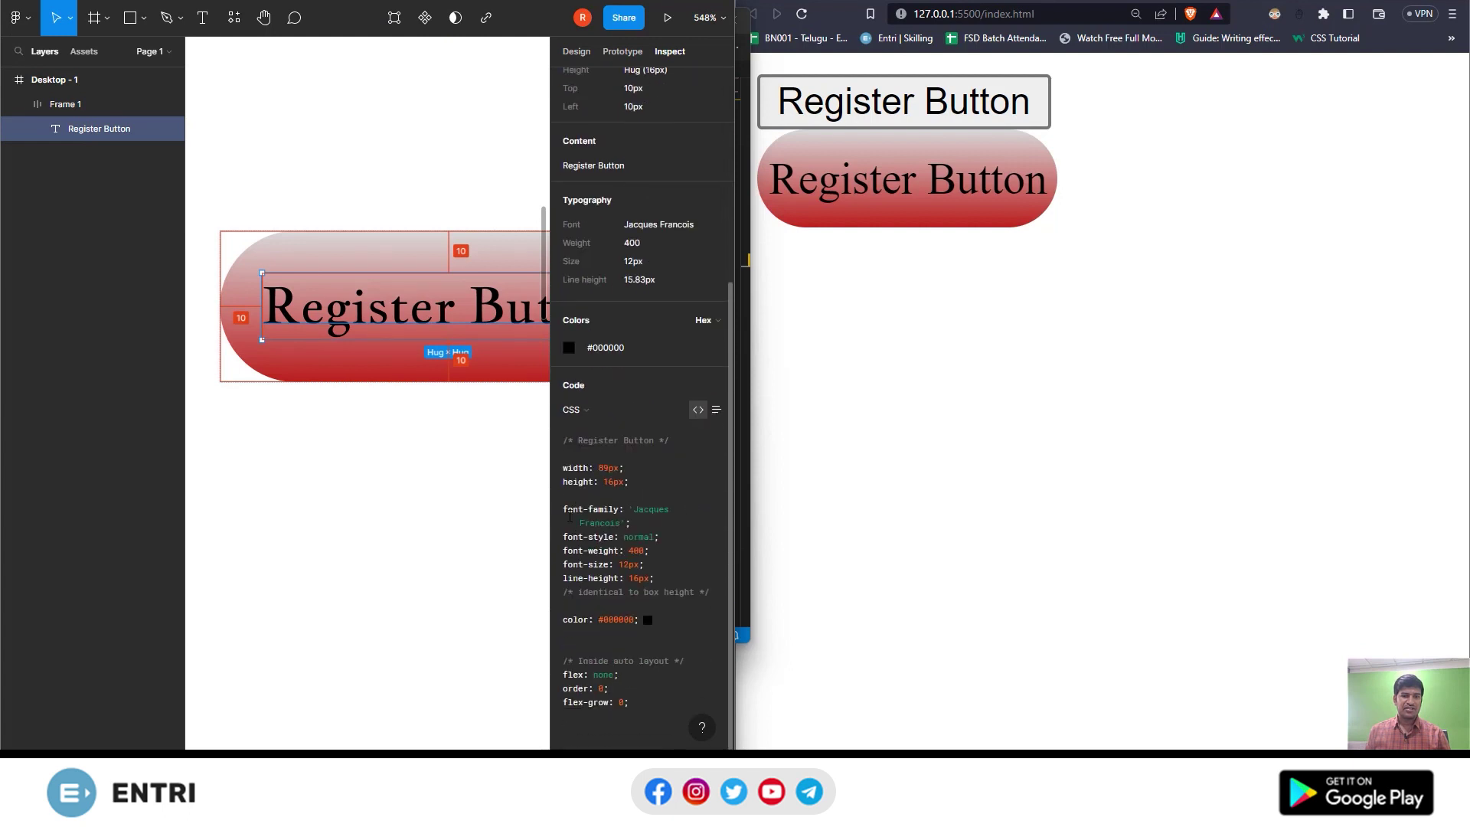
left_click_drag(570, 516, 655, 579)
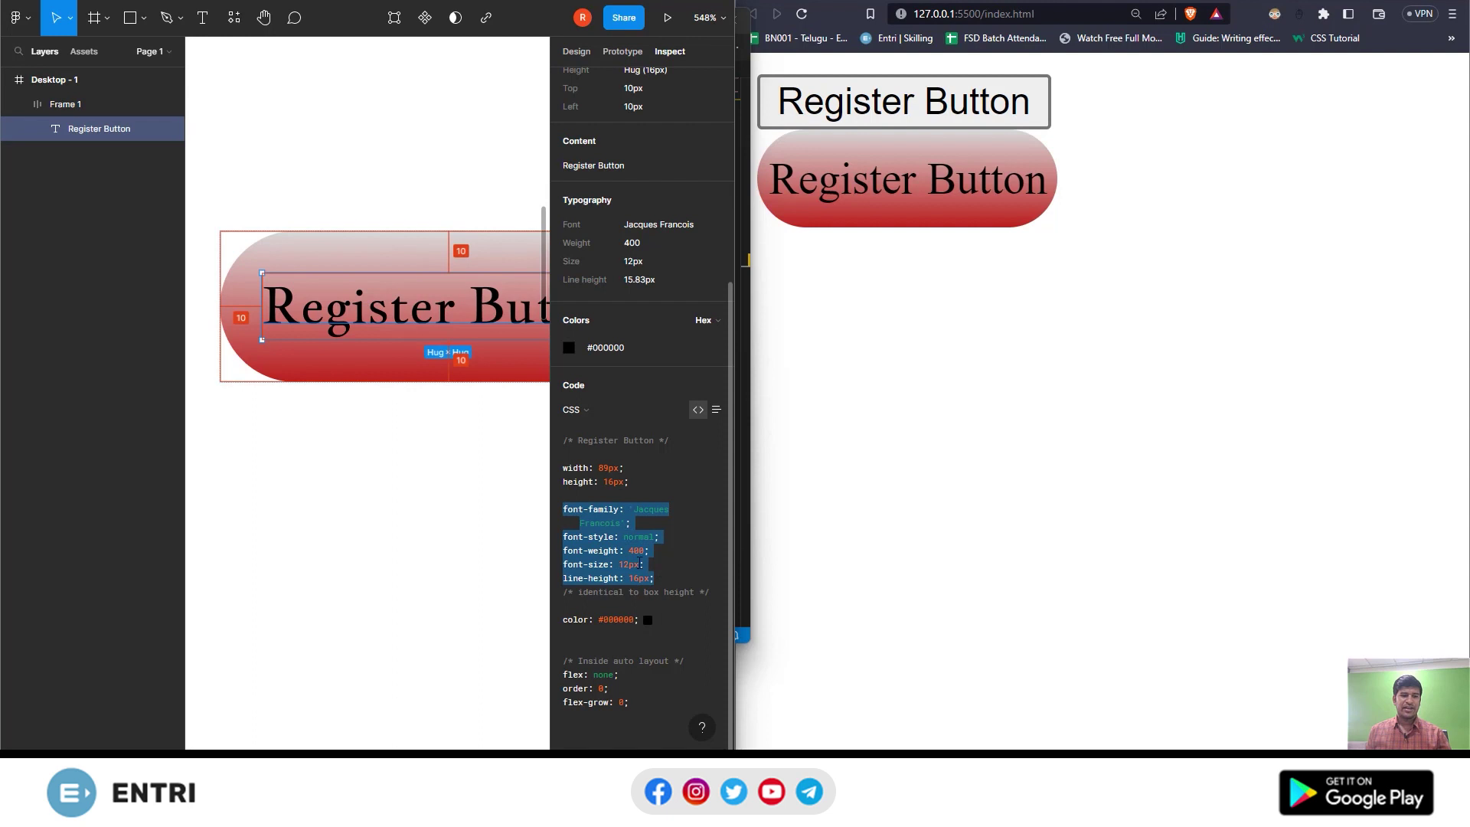
key("alt+Tab")
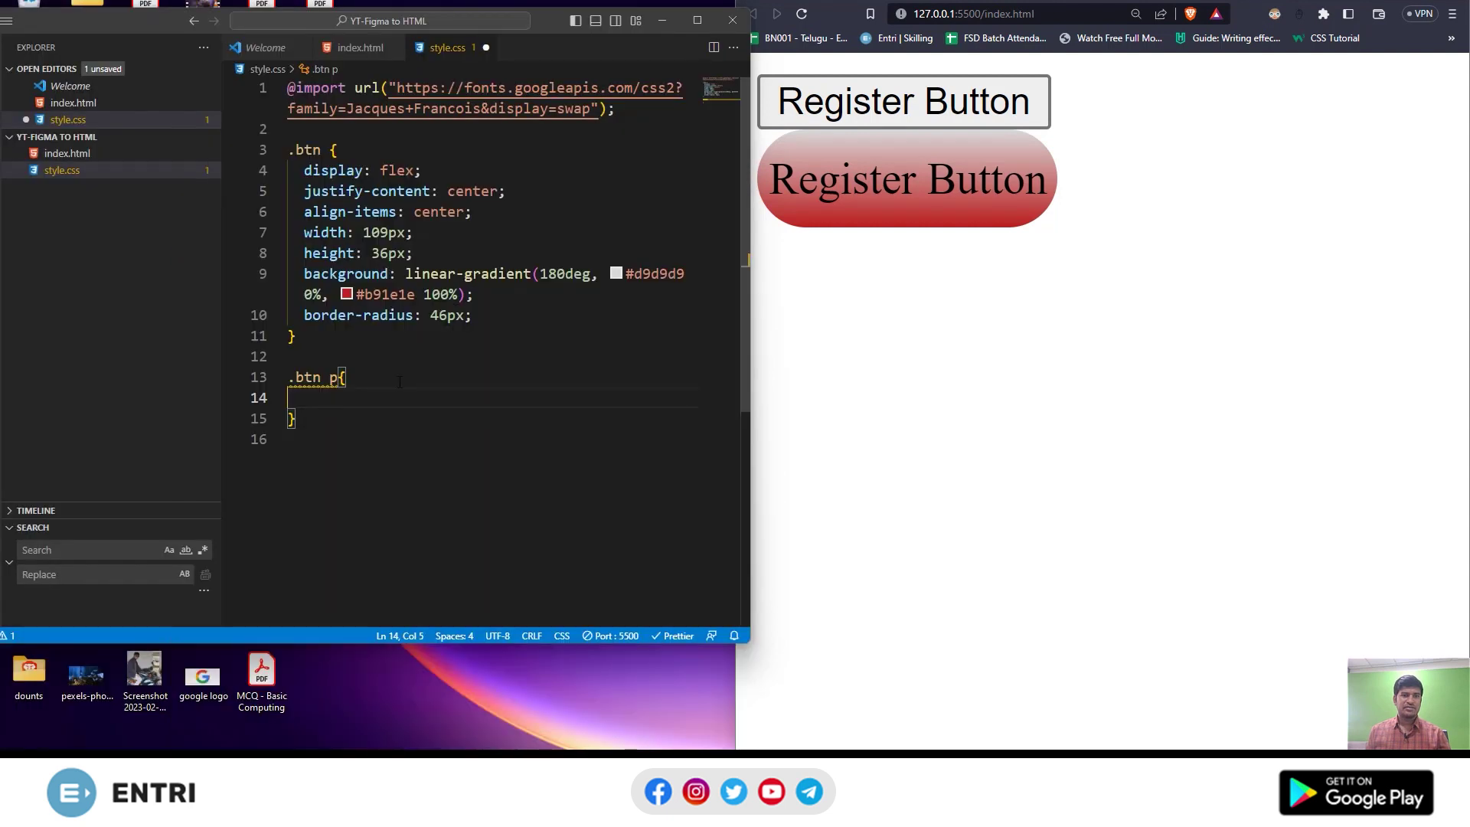
type("font-family: 'Jacques Francois'; font-style: normal; font-weight: 400; font-size: 12px; line-height: 16px;")
key("ctrl+s")
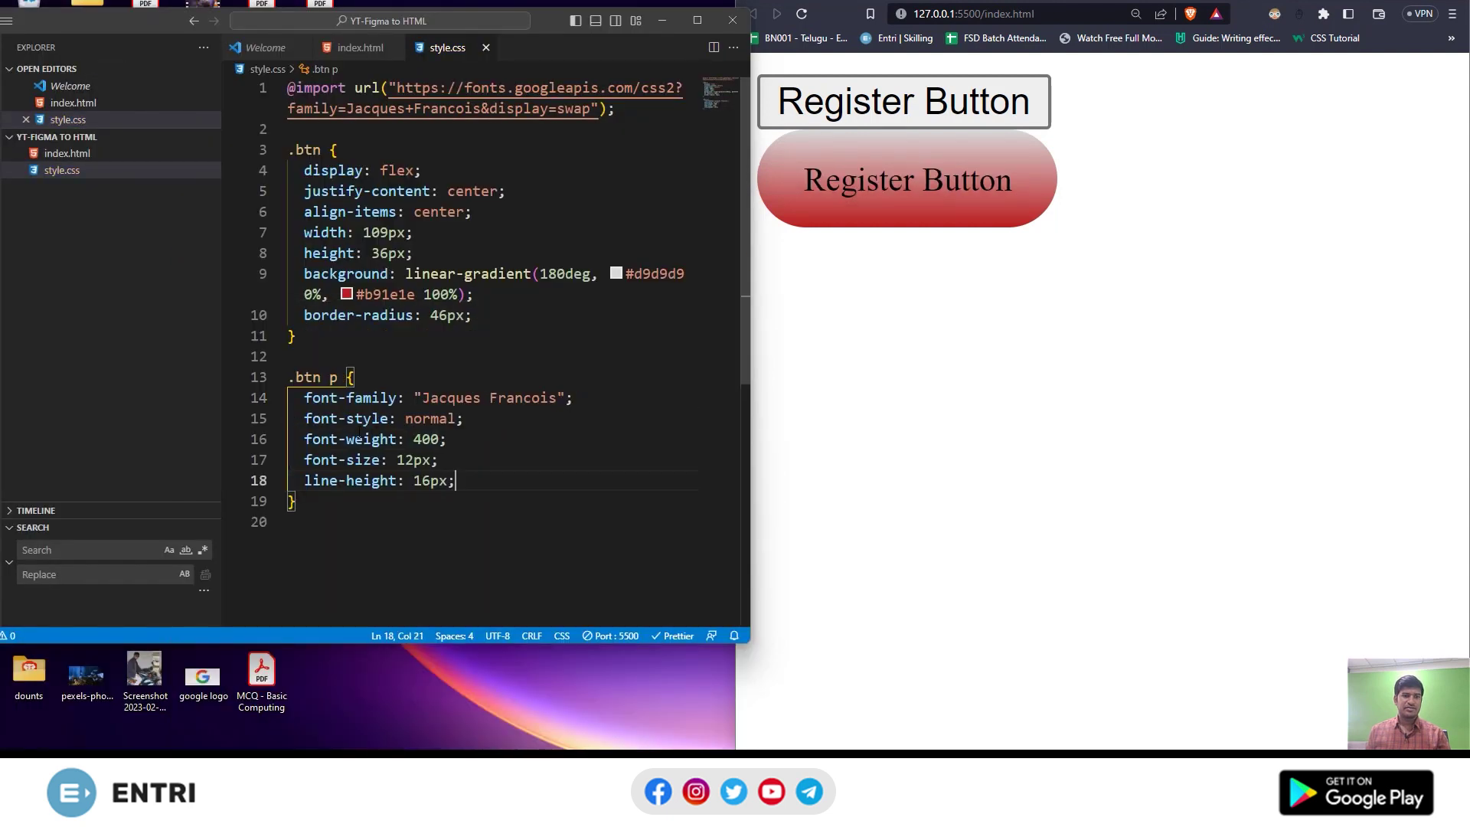
left_click(1141, 335)
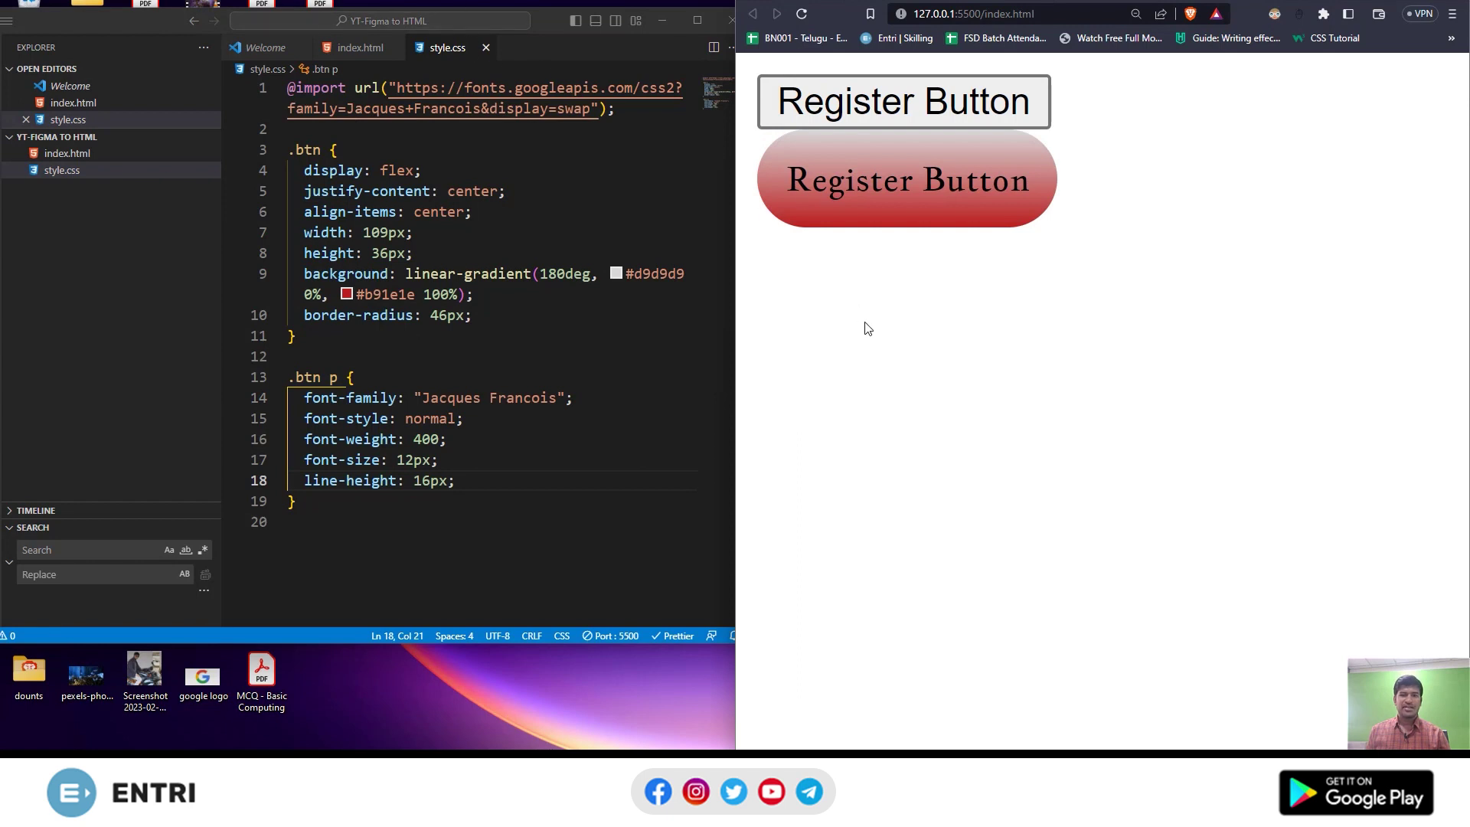
key("alt+Tab")
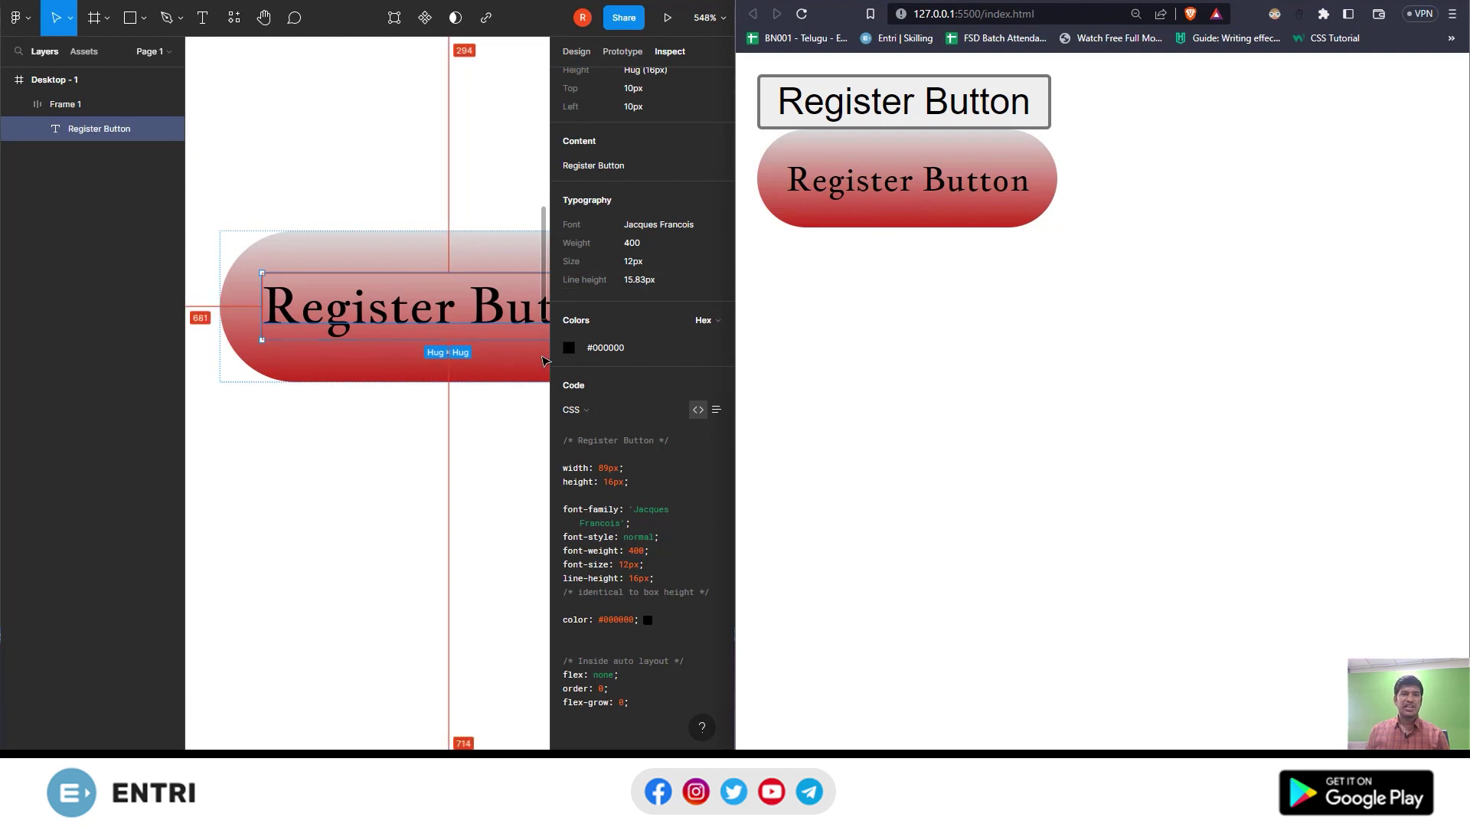
mouse_move(734, 307)
left_mouse_down()
mouse_move(946, 321)
mouse_move(803, 306)
mouse_move(830, 299)
left_mouse_up()
left_click(403, 427)
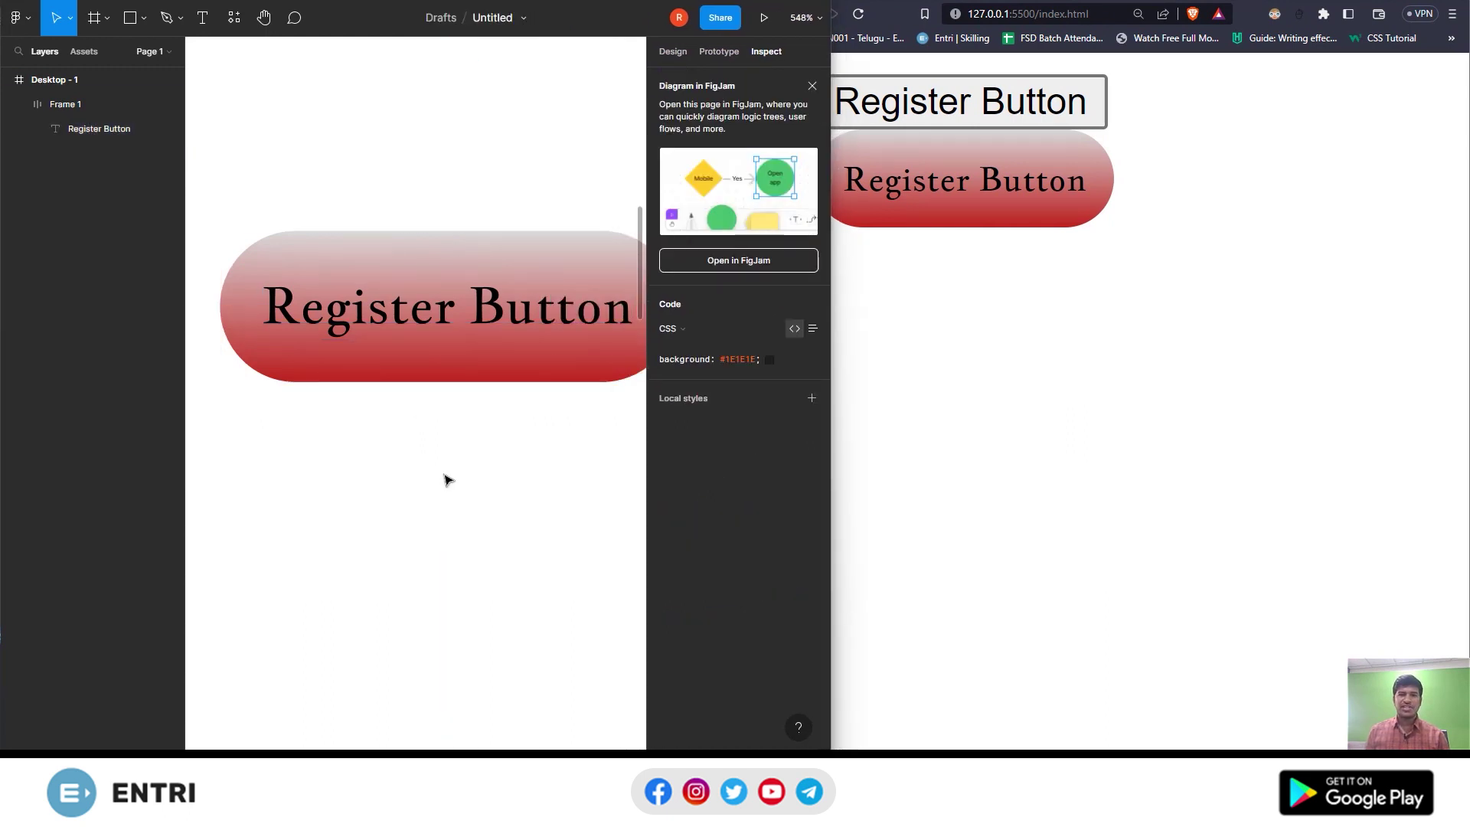
left_click(892, 331)
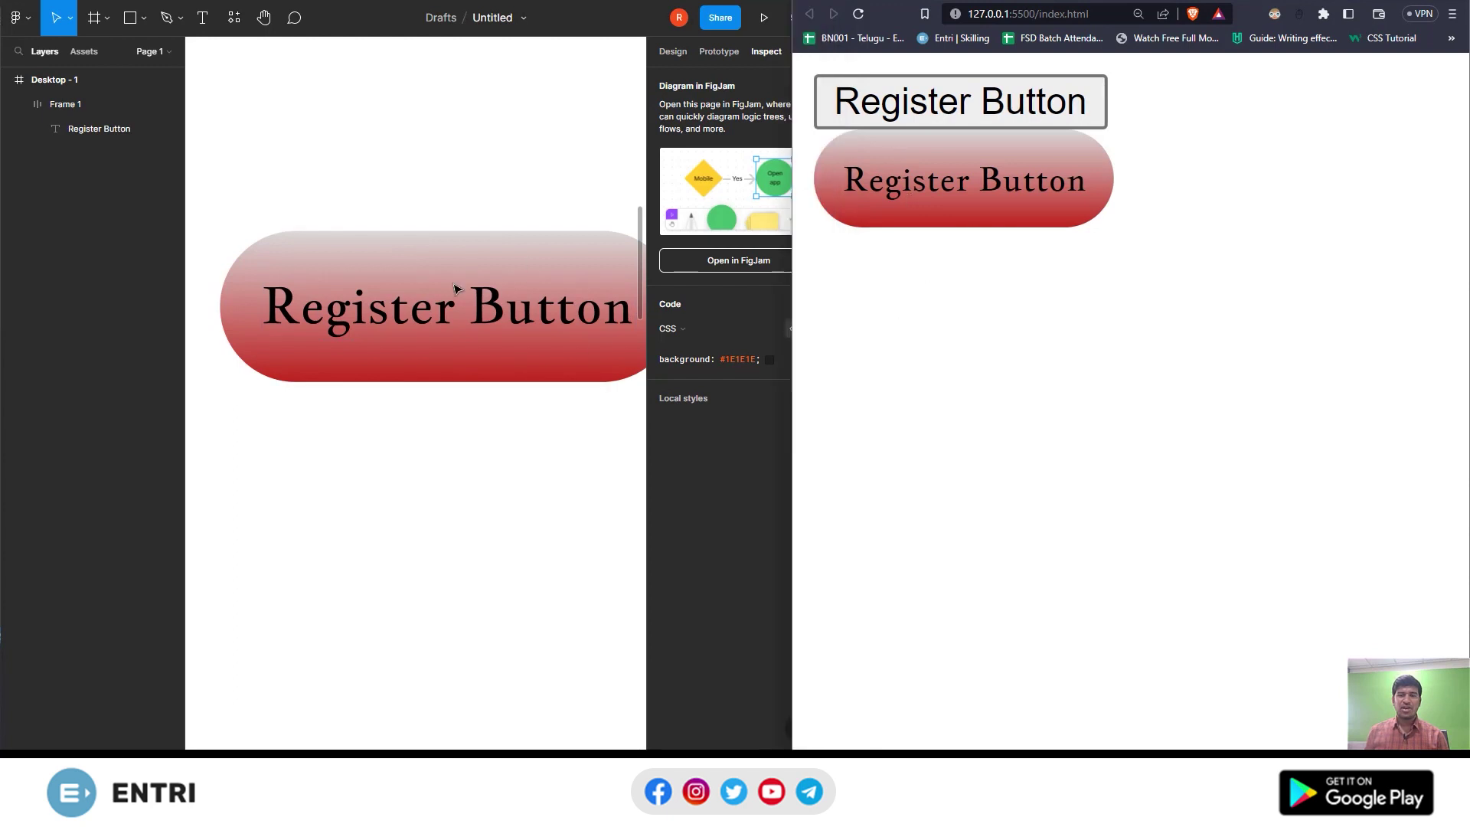
scroll(429, 298, "up", 4)
scroll(413, 303, "down", 3)
scroll(407, 306, "down", 1)
scroll(407, 307, "down", 1)
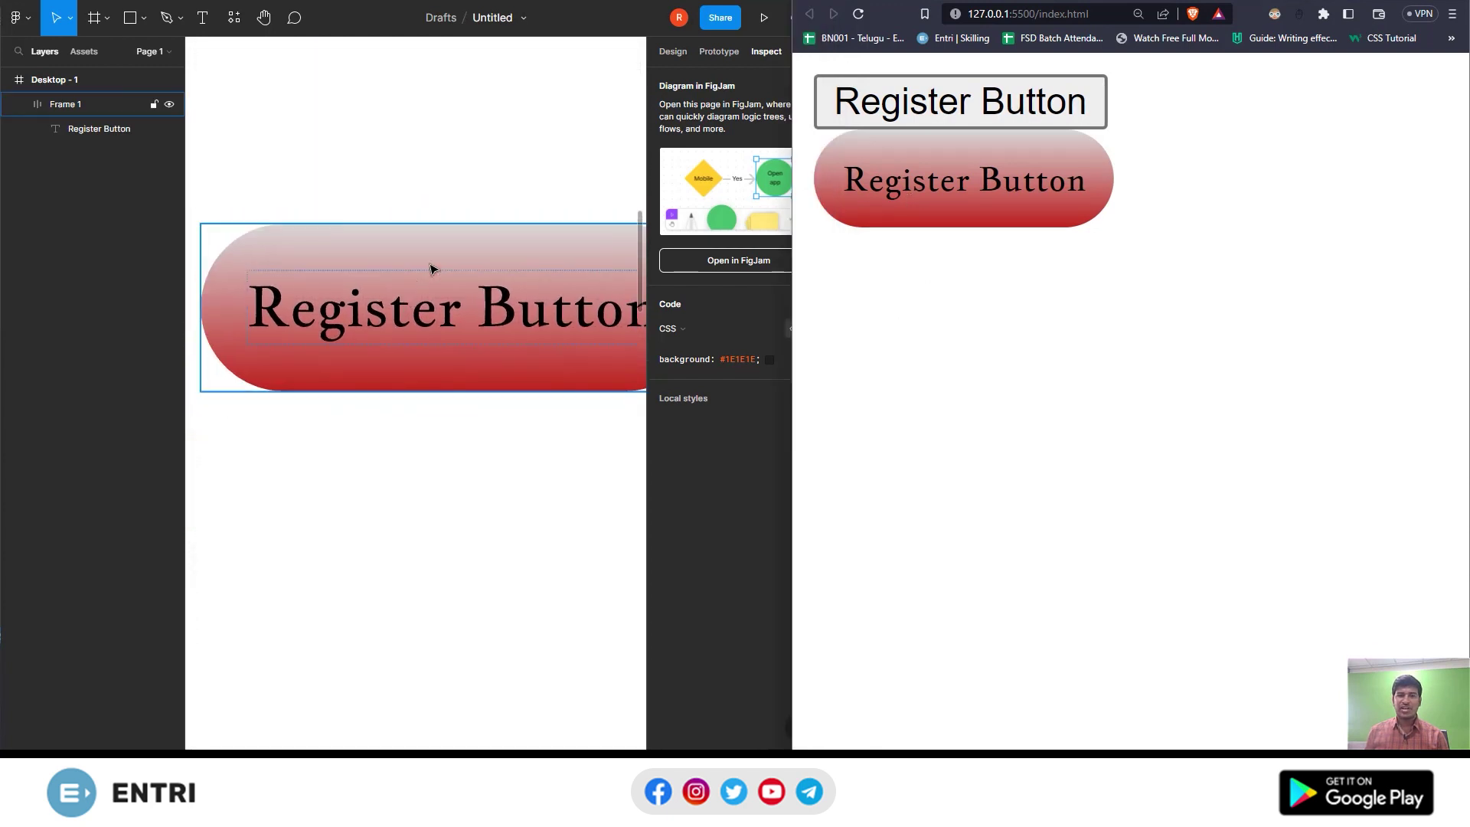